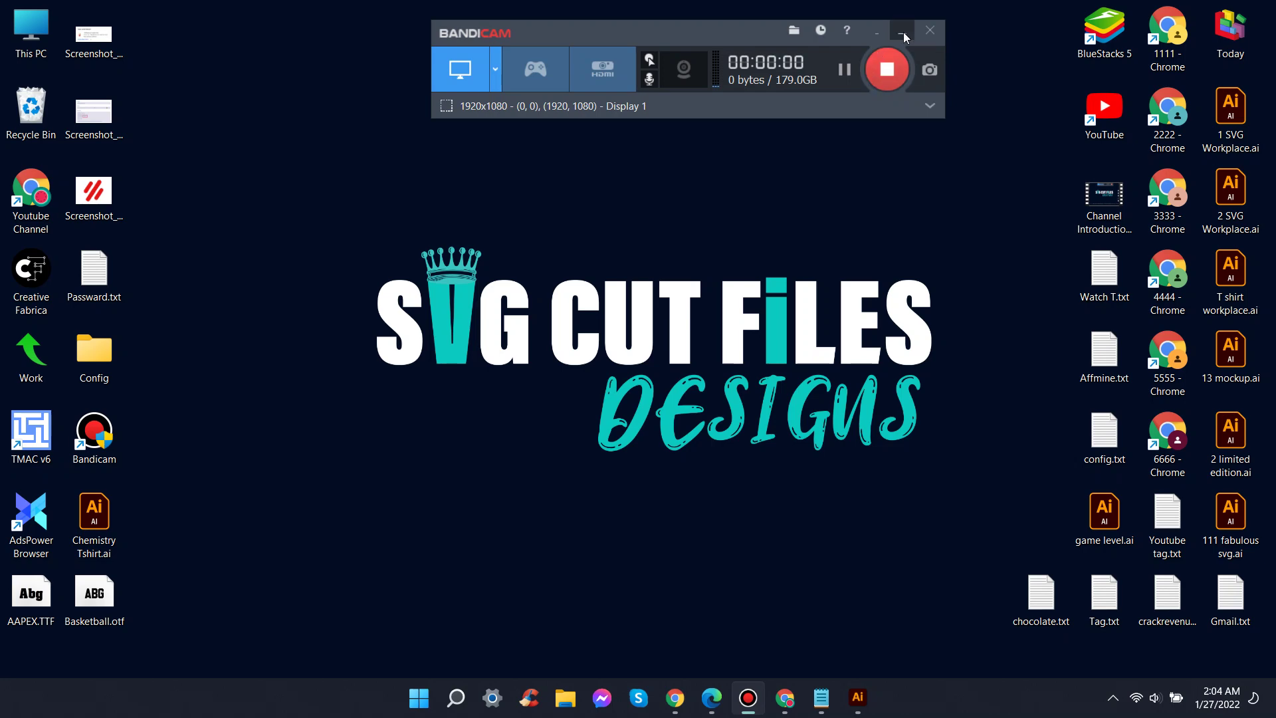
Step: Bring up the Illustrator workplace and chocolate.txt in Notepad, scrolled to the quotes
{"action": "left_click", "coordinate": [903, 32]}
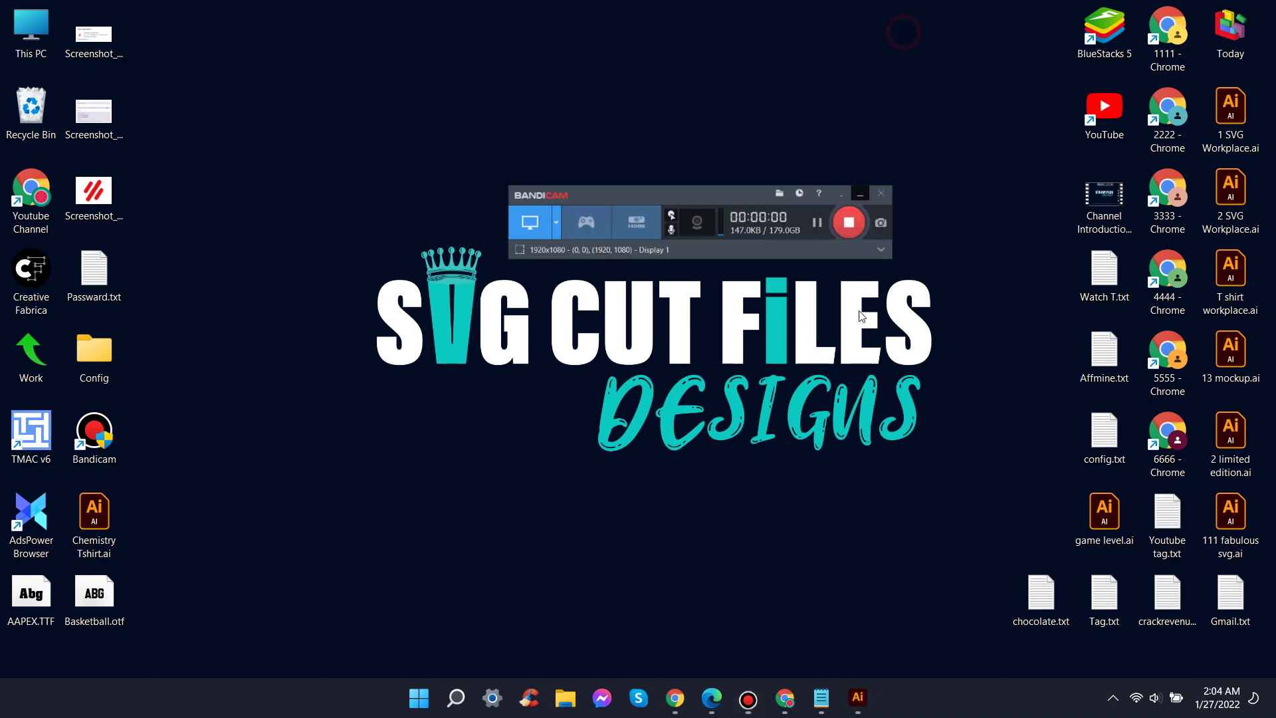
{"action": "left_click", "coordinate": [859, 698]}
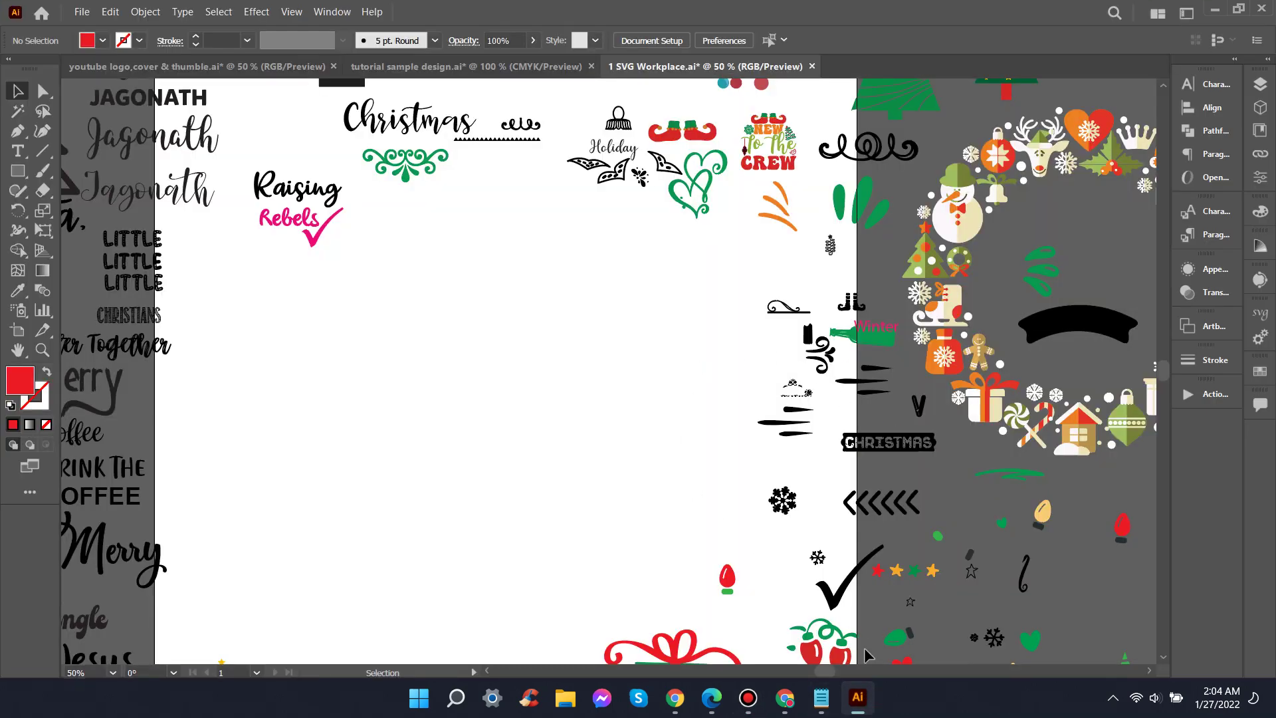
{"action": "left_click", "coordinate": [822, 698]}
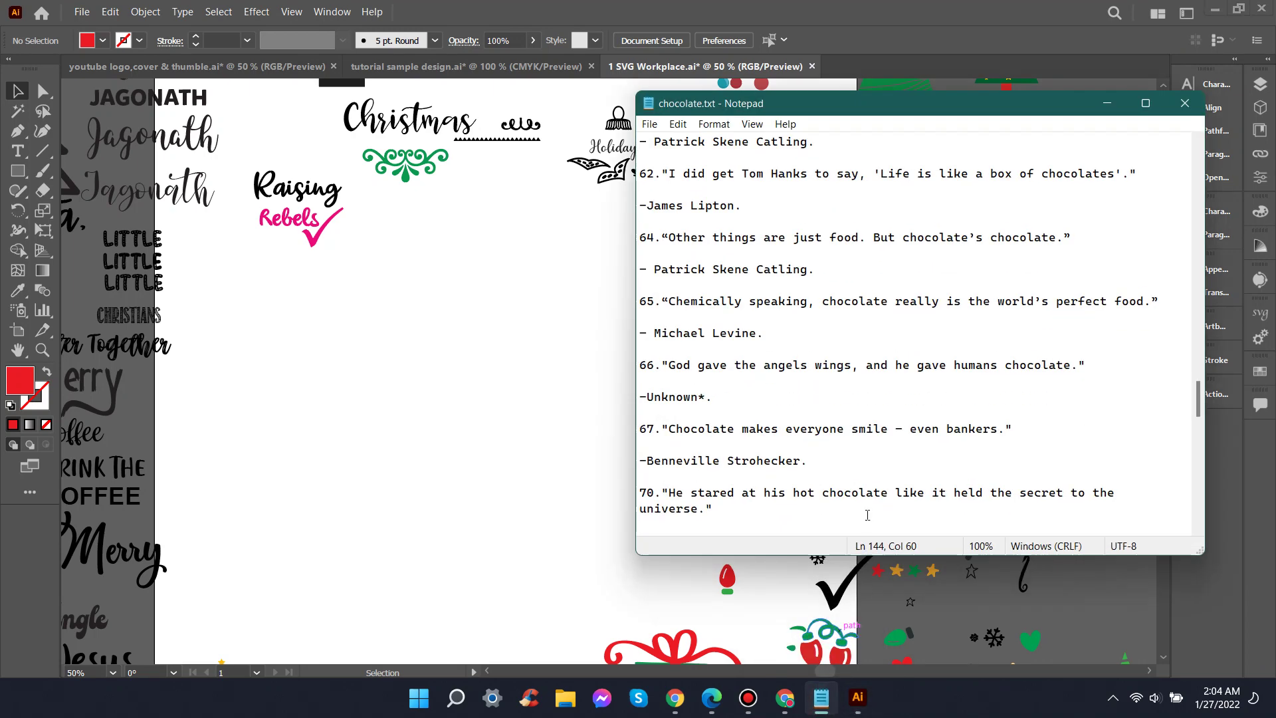
{"action": "scroll", "coordinate": [831, 359], "scroll_direction": "down", "scroll_amount": 1}
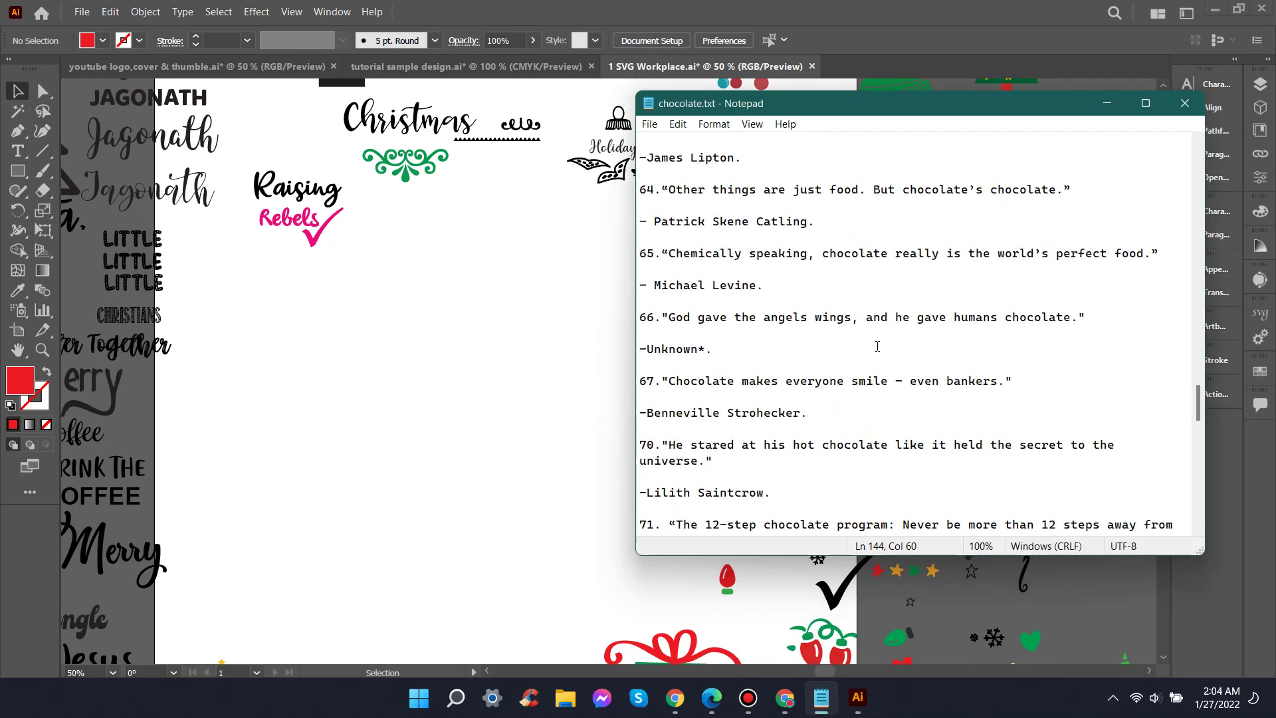
{"action": "scroll", "coordinate": [807, 405], "scroll_direction": "down", "scroll_amount": 1}
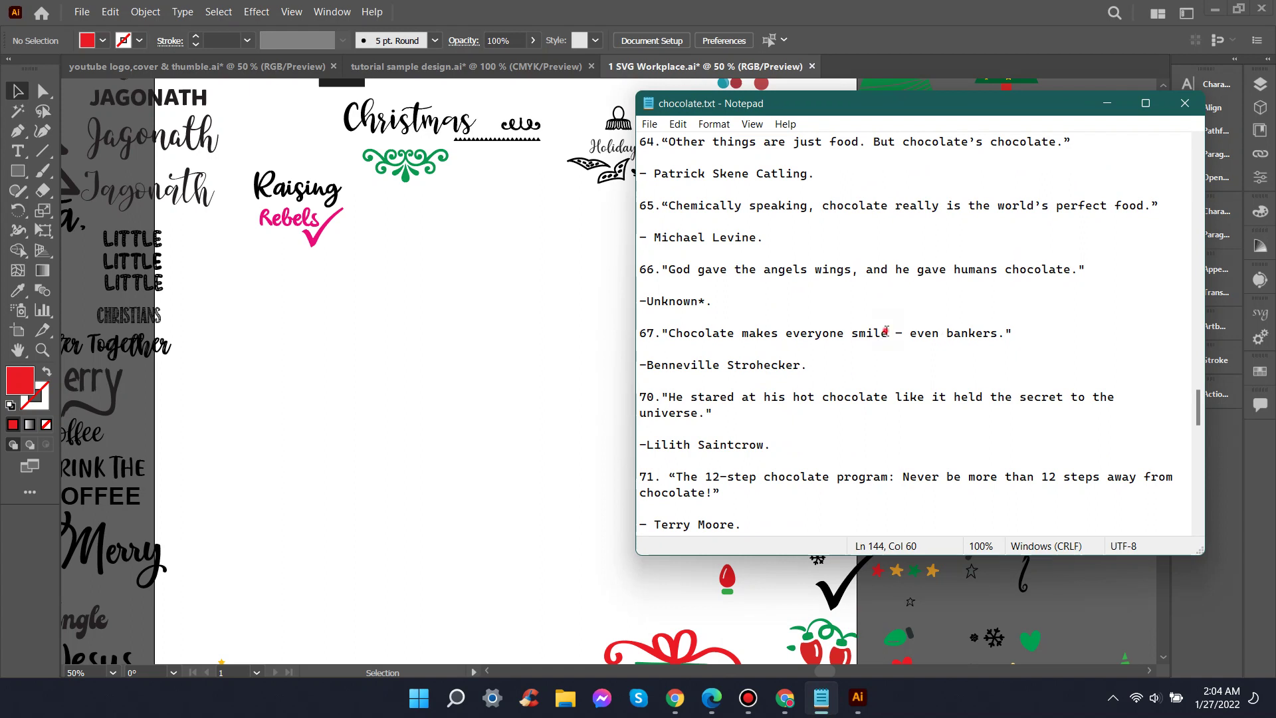
Step: Copy the quote 'Chocolate makes everyone smile' from Notepad, then minimize Notepad
{"action": "left_click_drag", "start_coordinate": [888, 332], "coordinate": [688, 333]}
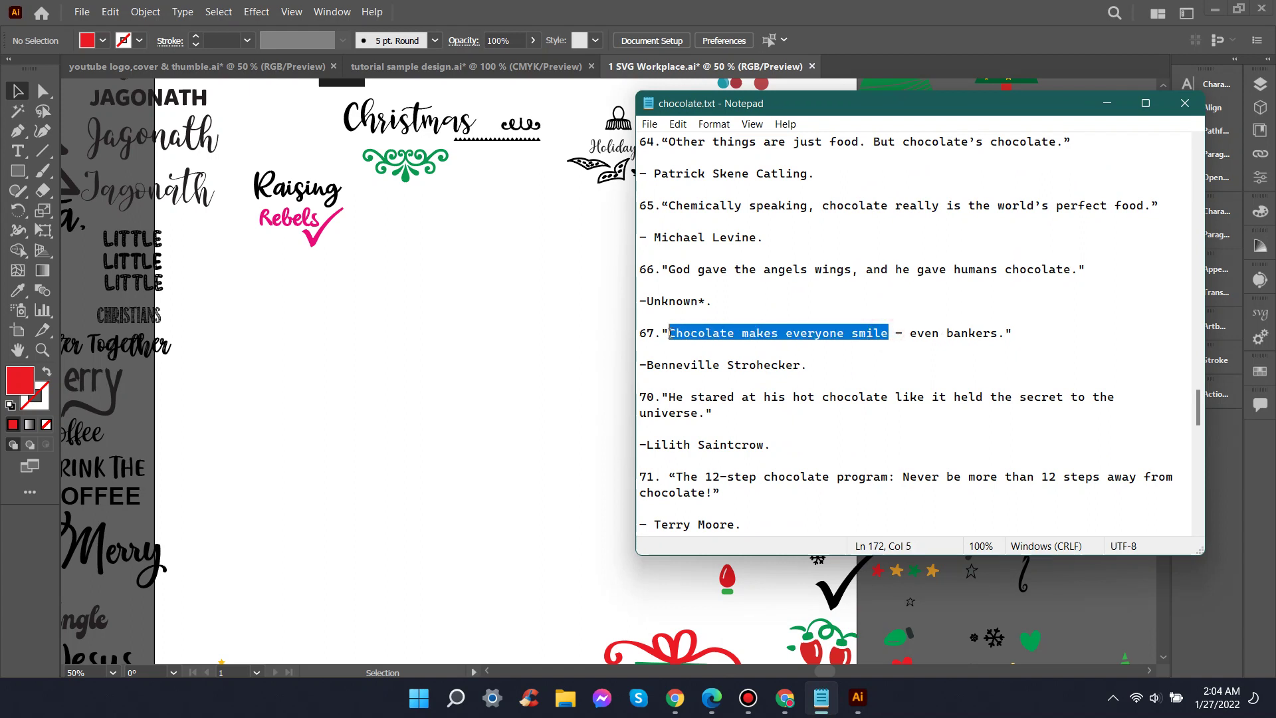
{"action": "right_click", "coordinate": [691, 358]}
{"action": "left_click", "coordinate": [724, 380]}
{"action": "left_click", "coordinate": [1107, 107]}
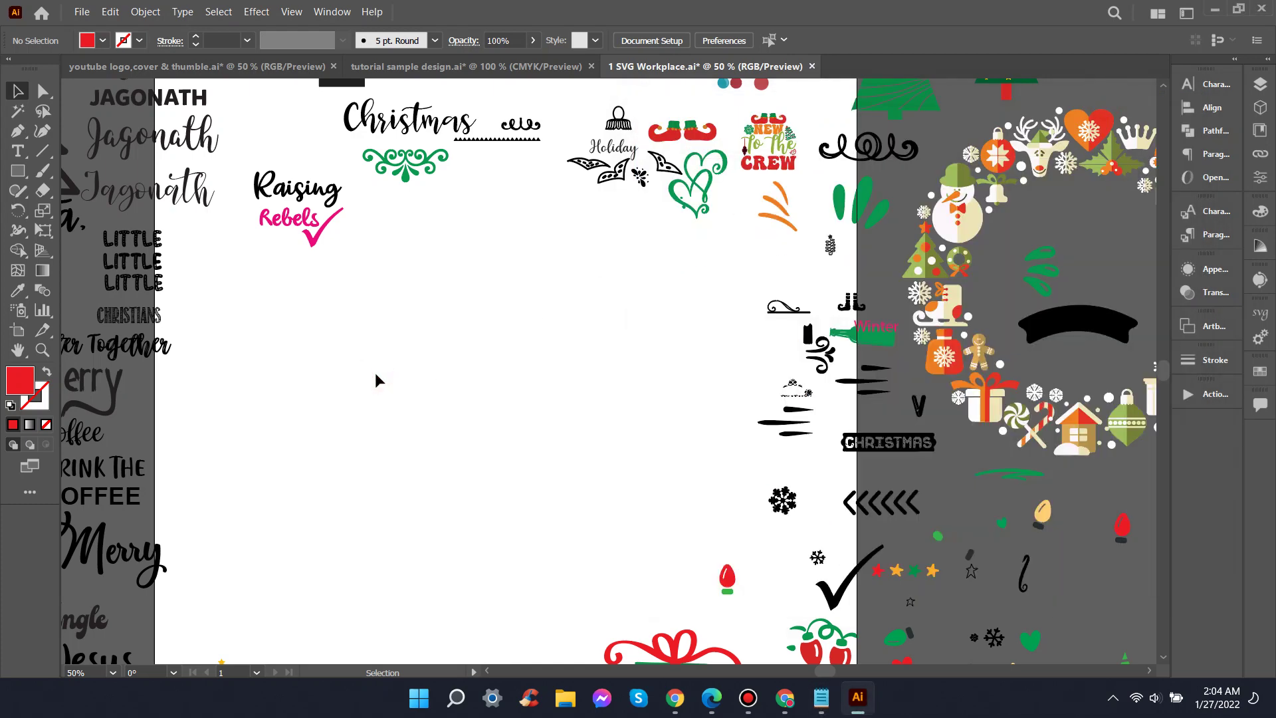
Step: Enlarge the pasted quote to about 31 pt and split 'makes' into its own object below
{"action": "left_click", "coordinate": [607, 371]}
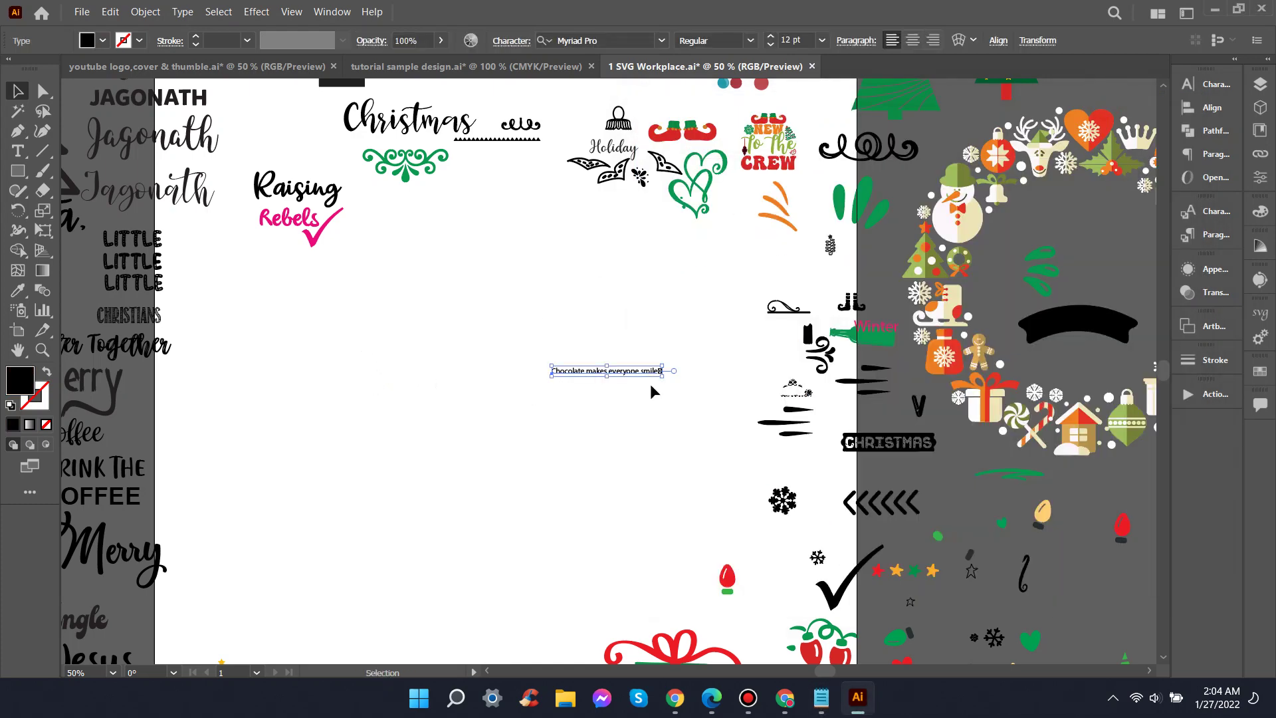
{"action": "mouse_move", "coordinate": [645, 377]}
{"action": "left_mouse_down"}
{"action": "mouse_move", "coordinate": [666, 370]}
{"action": "mouse_move", "coordinate": [606, 307]}
{"action": "left_mouse_up"}
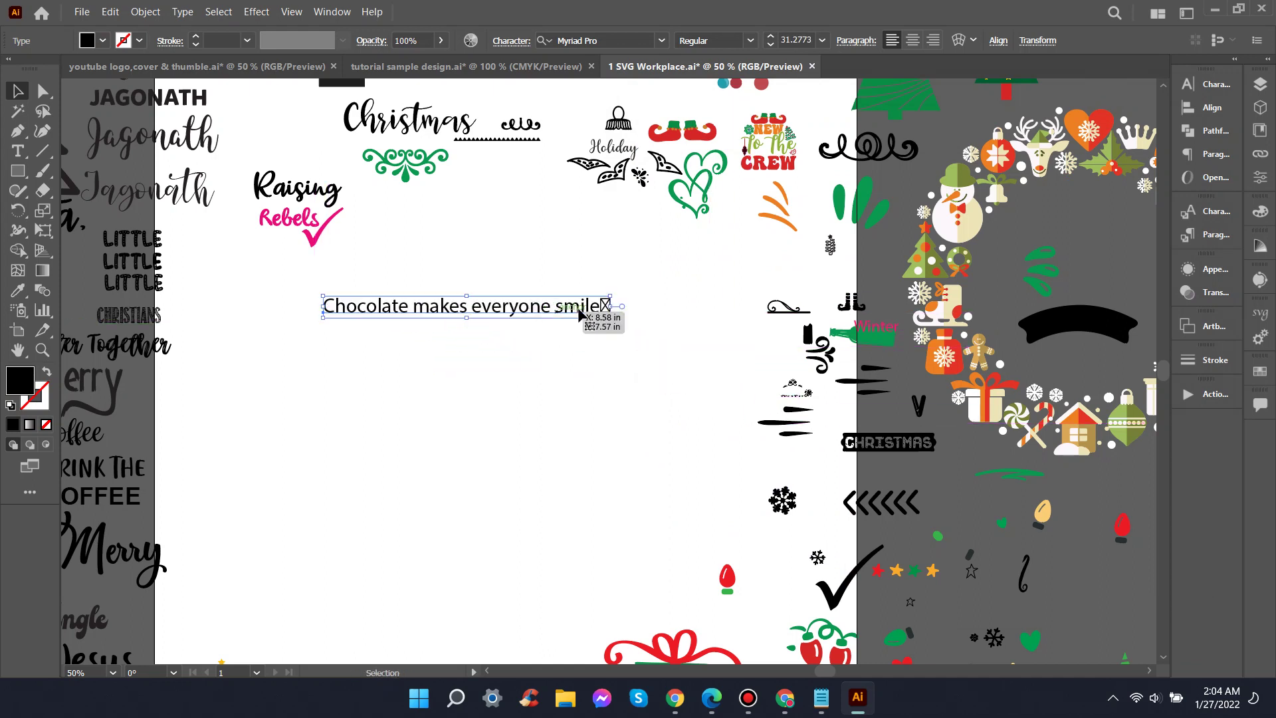
{"action": "double_click", "coordinate": [604, 305]}
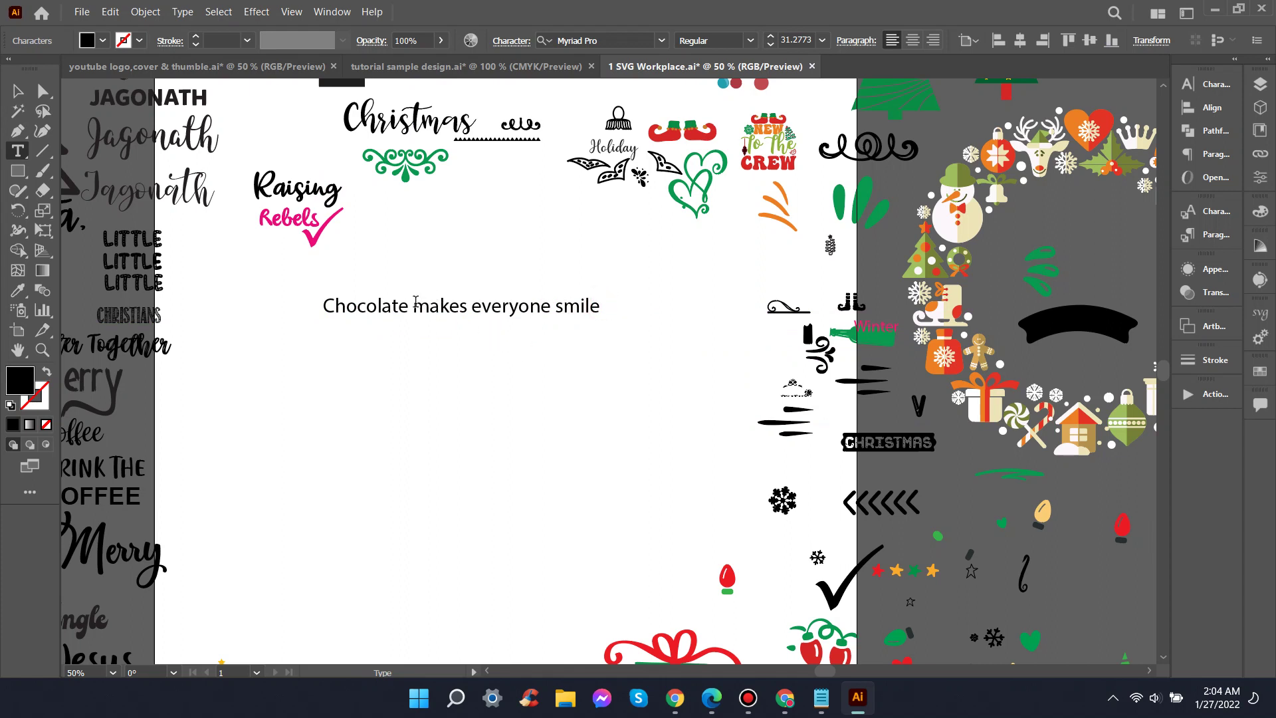
{"action": "left_click_drag", "start_coordinate": [413, 304], "coordinate": [457, 305]}
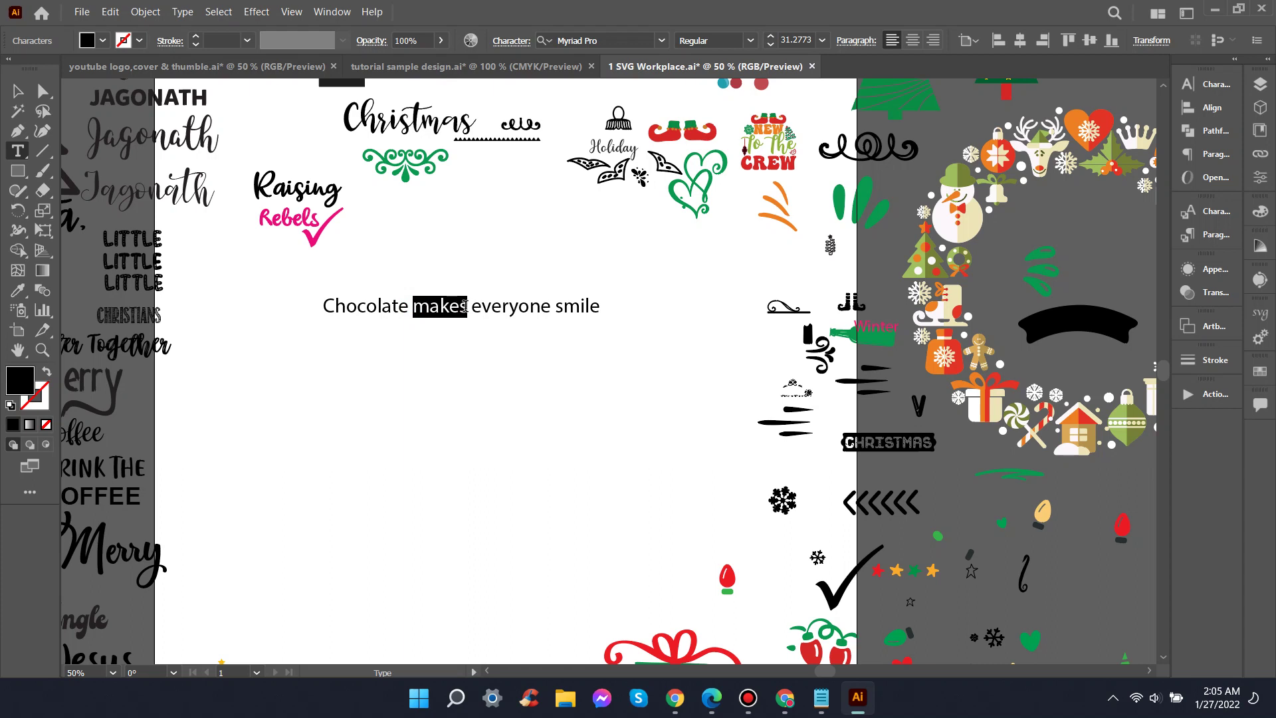
{"action": "key", "text": "BackSpace"}
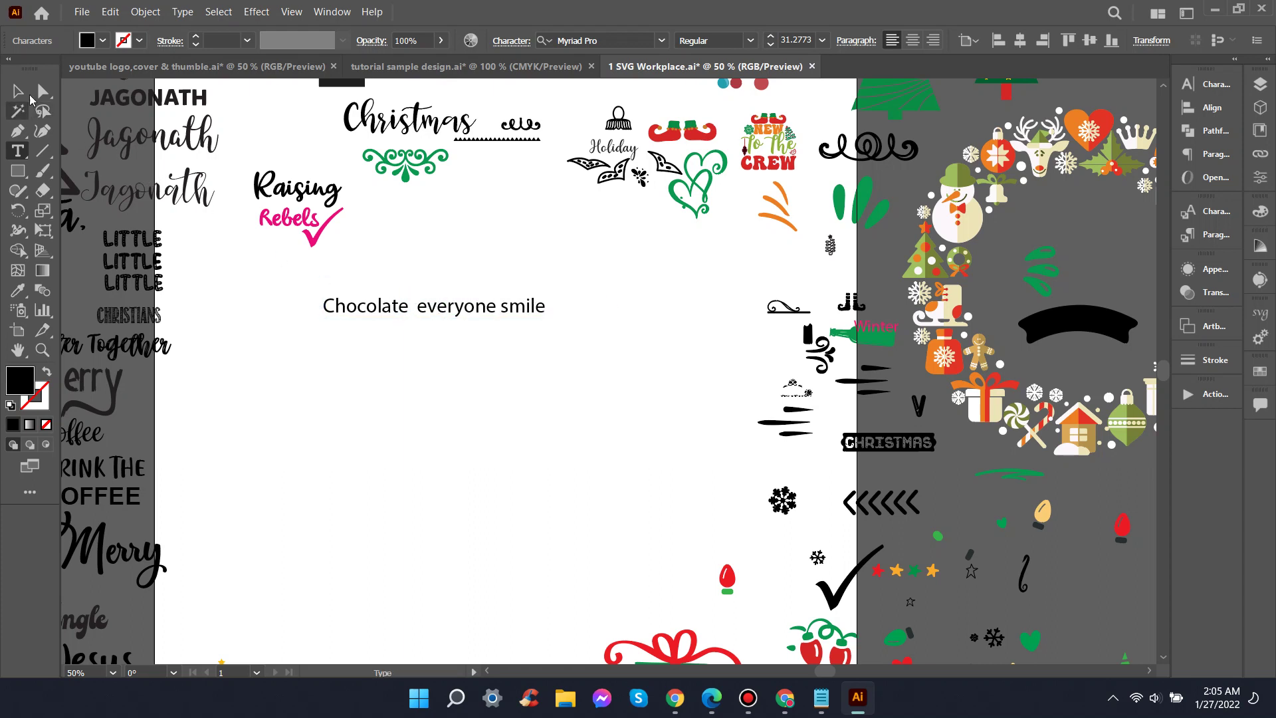
{"action": "left_click", "coordinate": [18, 91]}
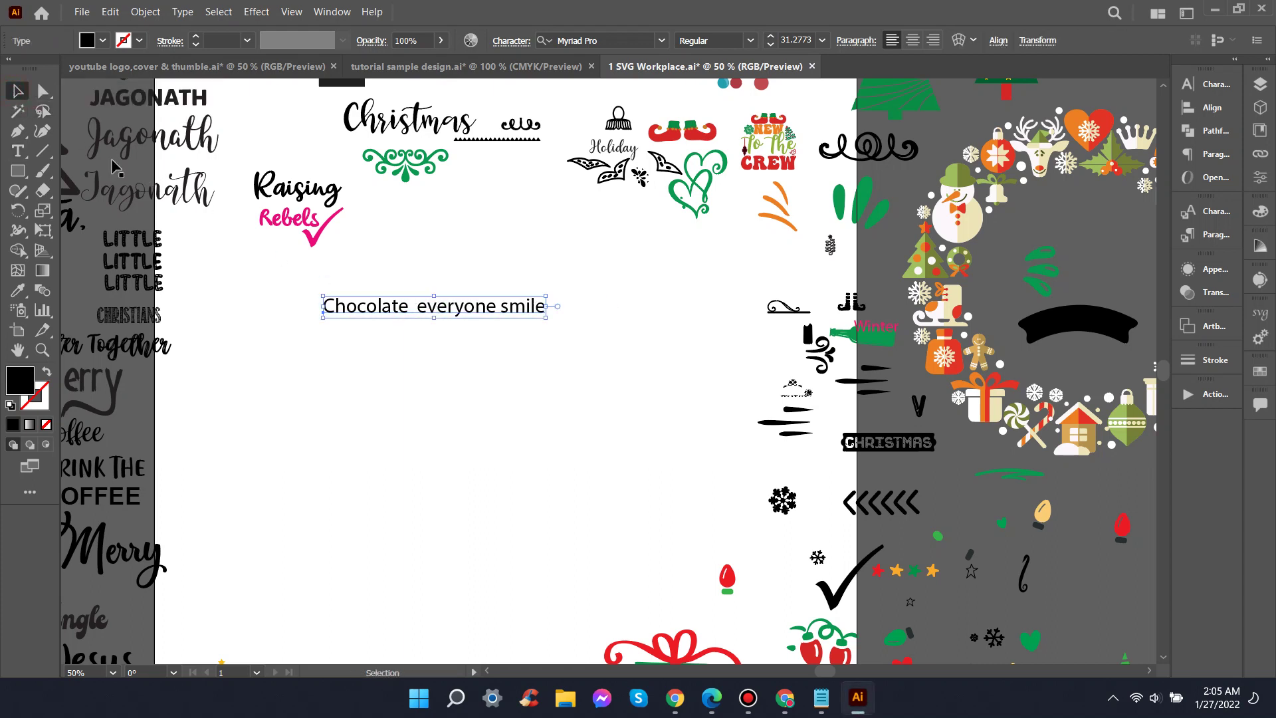
{"action": "left_click", "coordinate": [341, 381]}
{"action": "key", "text": "ctrl+v"}
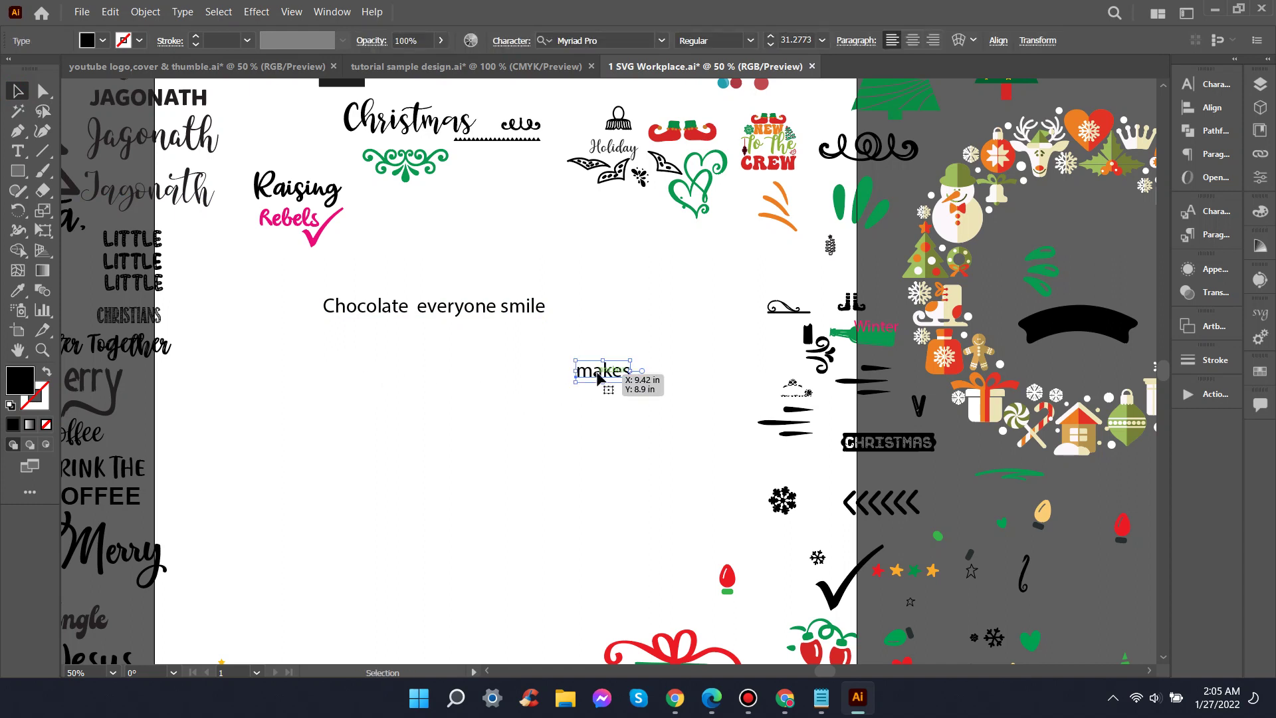
{"action": "mouse_move", "coordinate": [598, 371]}
{"action": "left_mouse_down"}
{"action": "mouse_move", "coordinate": [391, 350]}
{"action": "mouse_move", "coordinate": [299, 325]}
{"action": "left_mouse_up"}
Step: Cut 'everyone' out of the line into its own text object under 'makes'
{"action": "key", "text": "t"}
{"action": "left_click", "coordinate": [427, 308]}
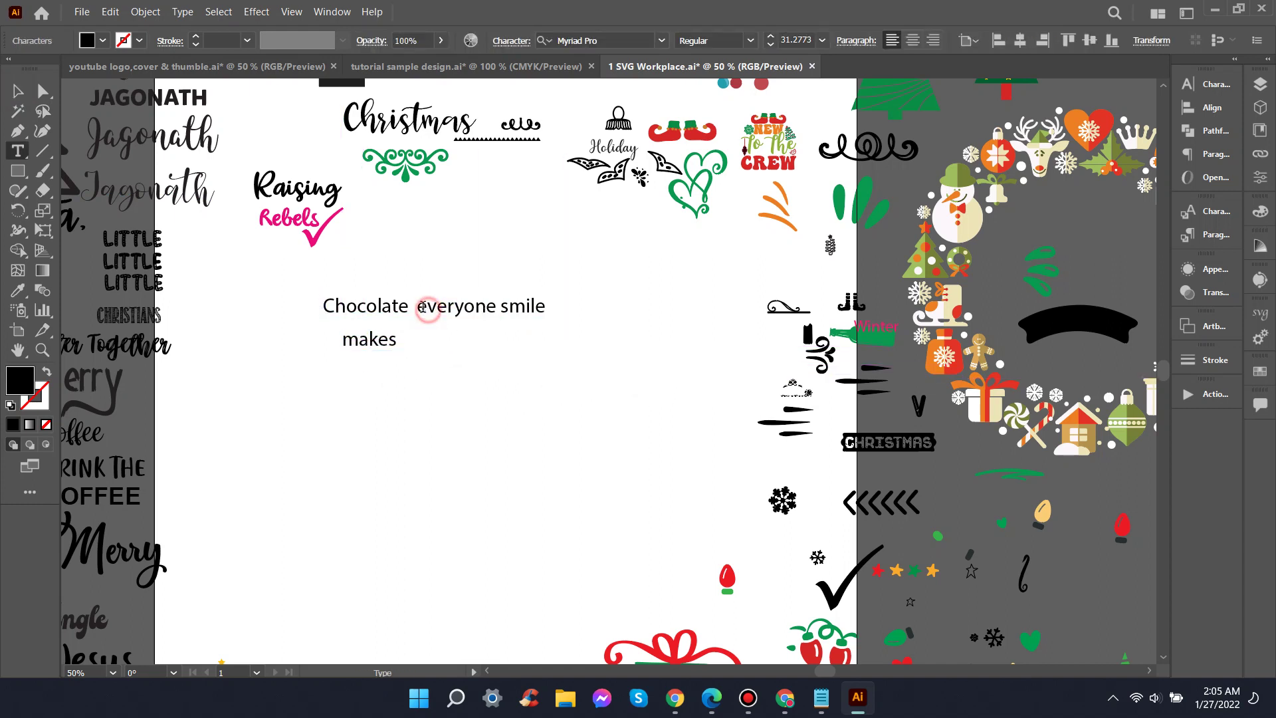
{"action": "left_click_drag", "start_coordinate": [420, 306], "coordinate": [488, 306]}
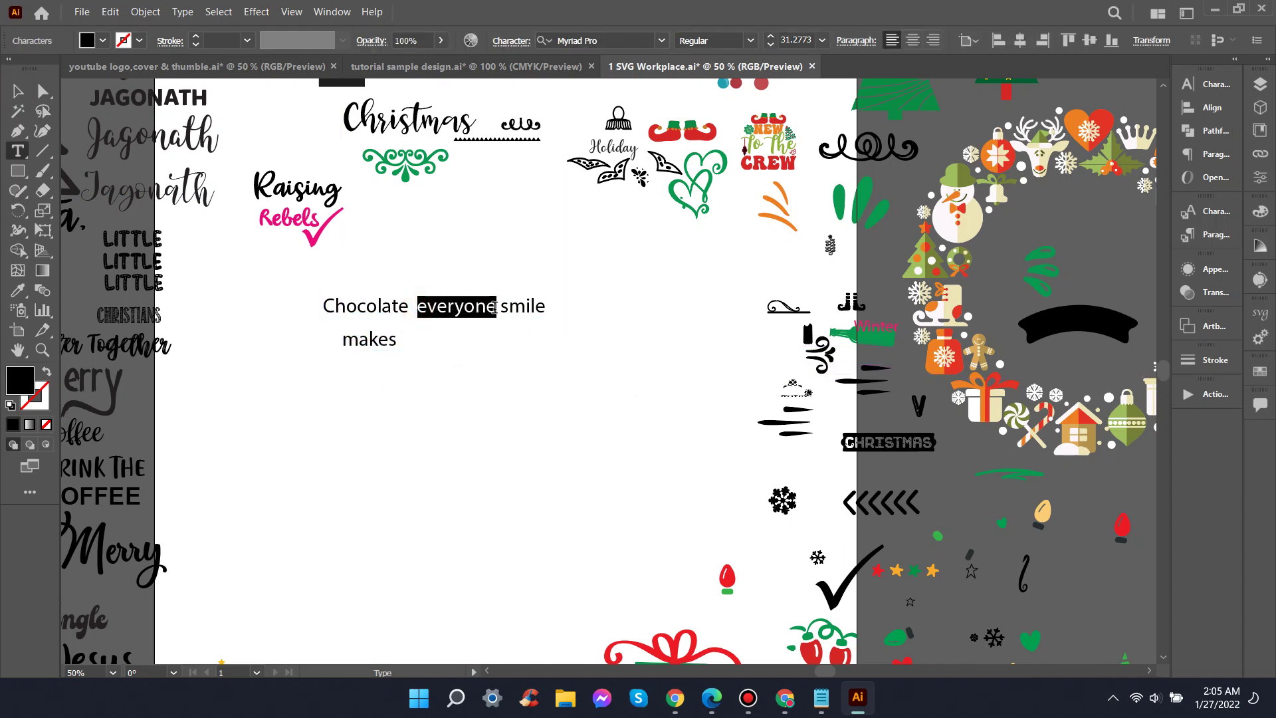
{"action": "key", "text": "ctrl+x"}
{"action": "left_click", "coordinate": [19, 91]}
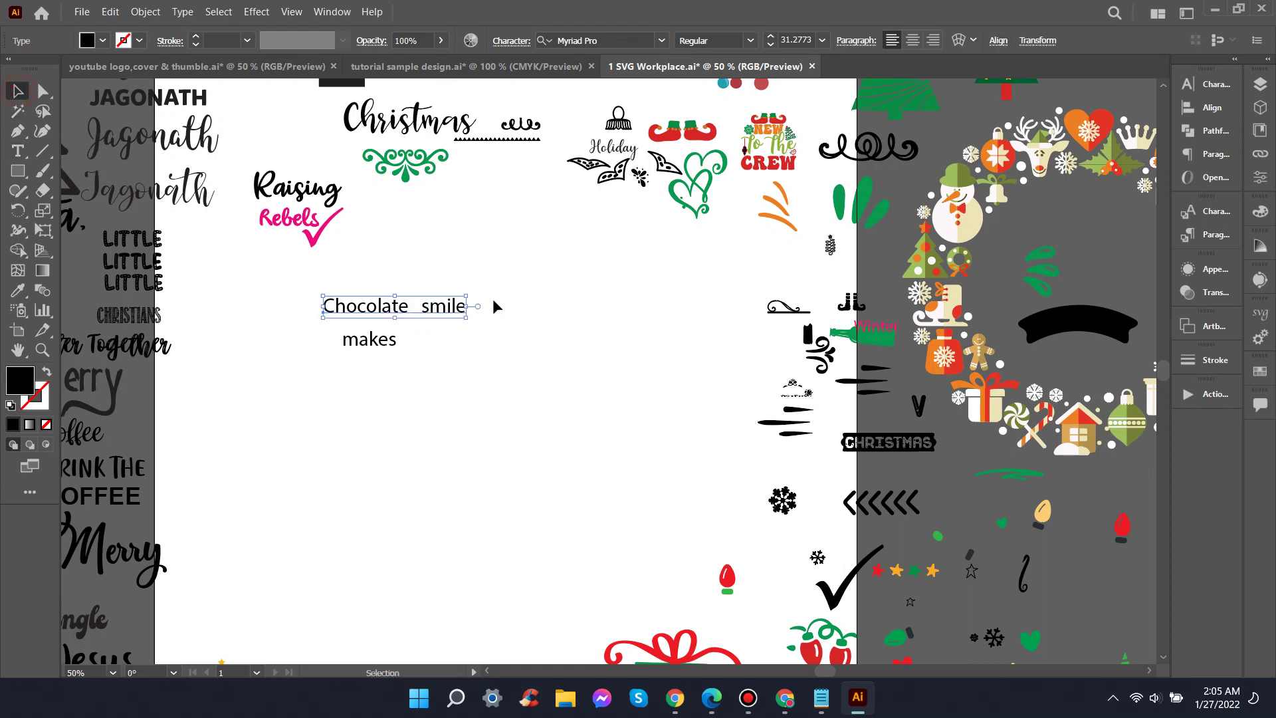
{"action": "key", "text": "ctrl+v"}
{"action": "left_click_drag", "start_coordinate": [591, 376], "coordinate": [362, 361]}
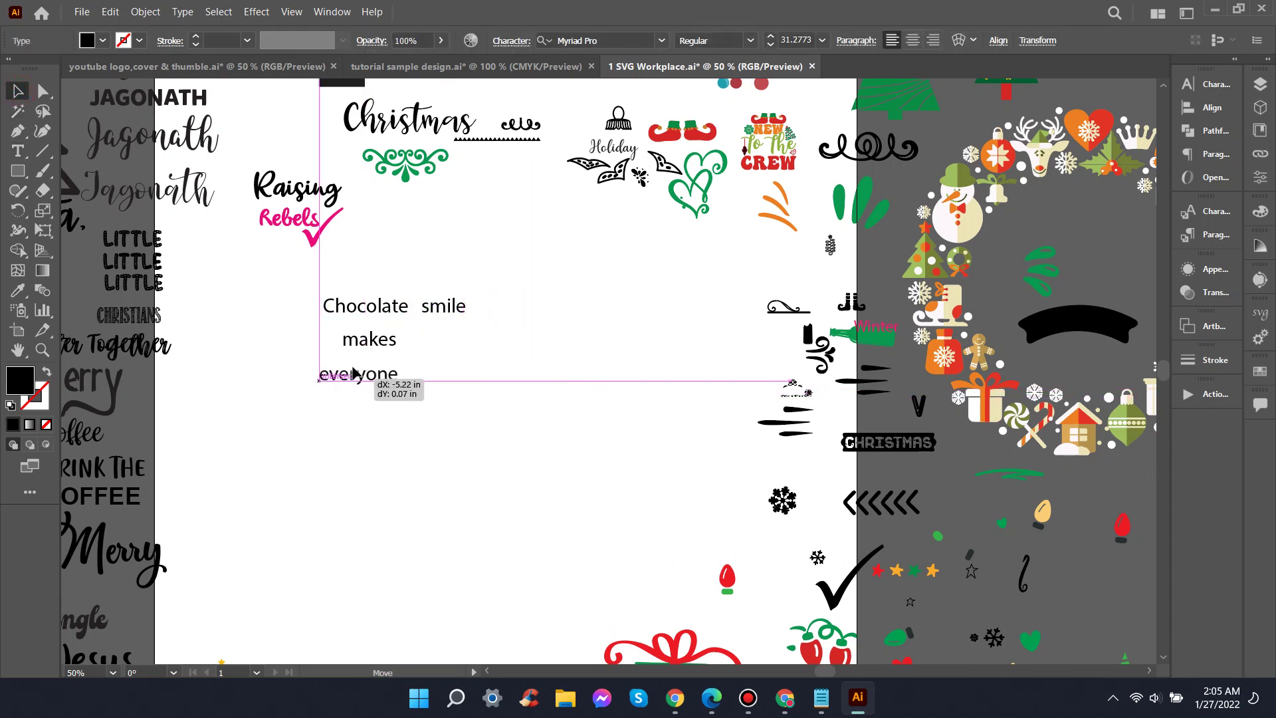
Step: Cut the word 'smile' out of the quote line
{"action": "key", "text": "t"}
{"action": "double_click", "coordinate": [425, 307]}
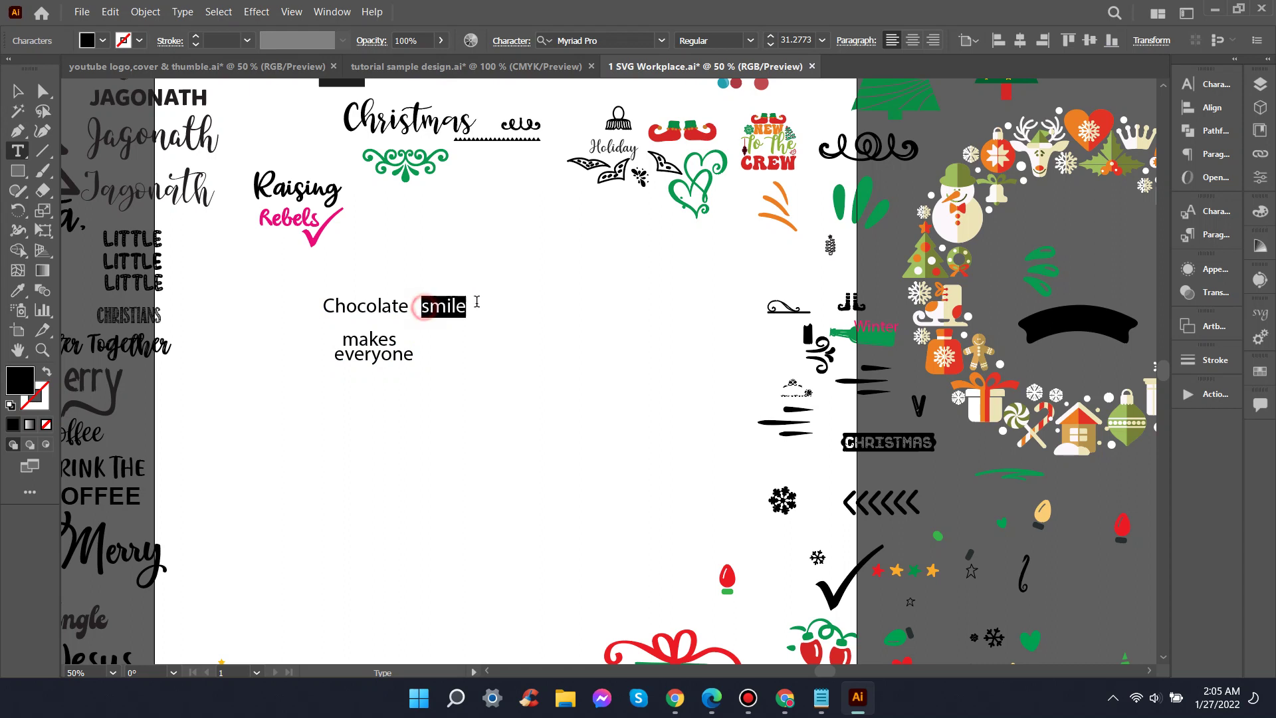
{"action": "key", "text": "ctrl+x"}
{"action": "left_click", "coordinate": [18, 93]}
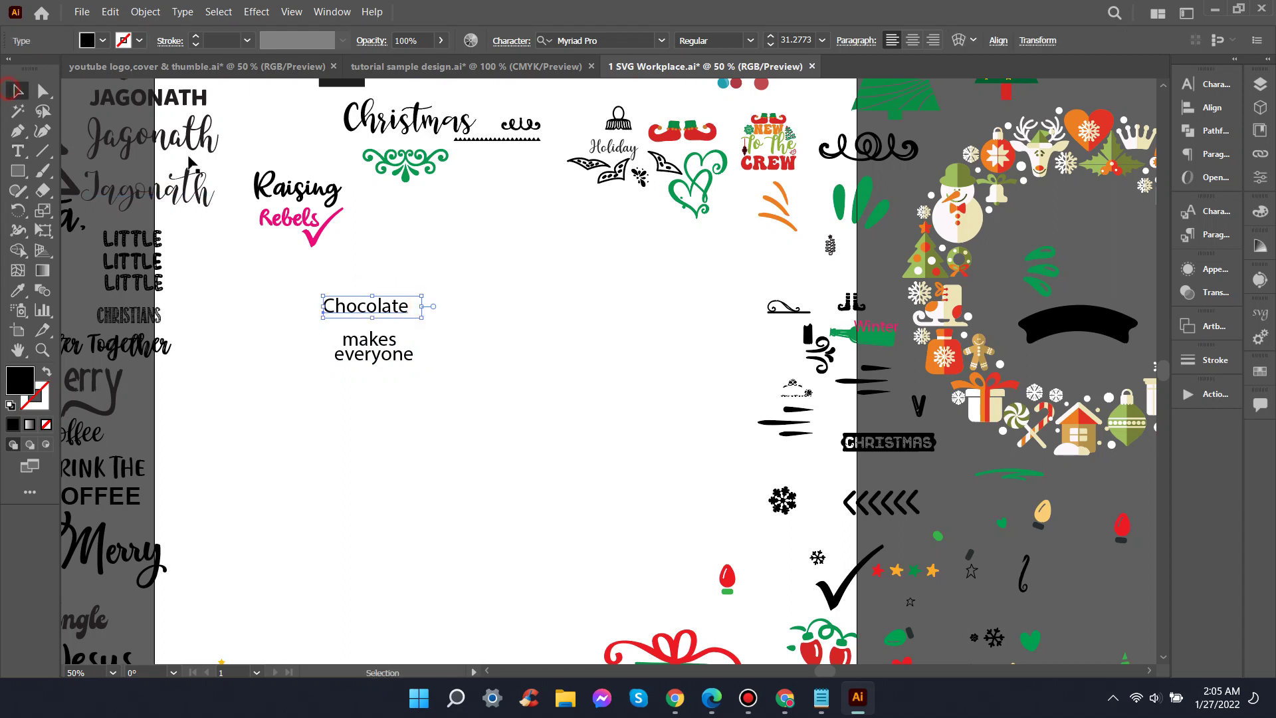
Step: Paste 'smile' below 'everyone' and give 'Chocolate' the Jagonath script font
{"action": "key", "text": "ctrl+v"}
{"action": "mouse_move", "coordinate": [628, 393]}
{"action": "left_mouse_down"}
{"action": "mouse_move", "coordinate": [602, 378]}
{"action": "mouse_move", "coordinate": [352, 389]}
{"action": "left_mouse_up"}
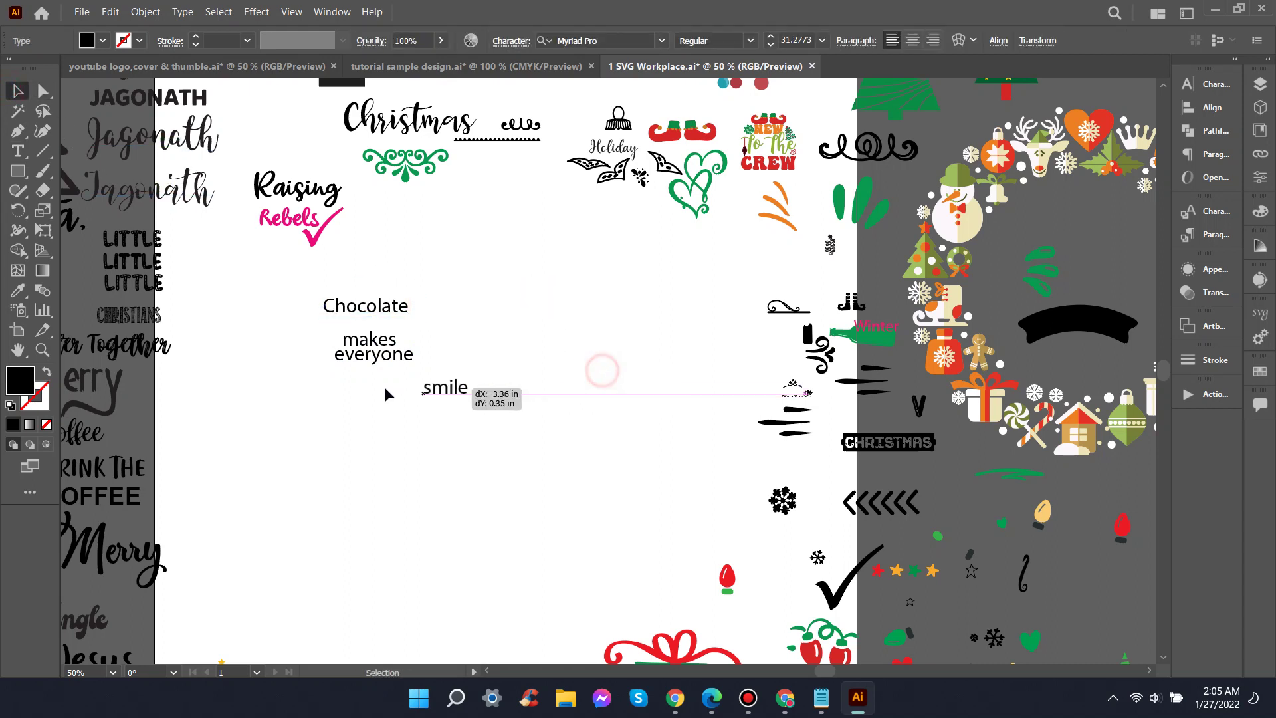
{"action": "left_click_drag", "start_coordinate": [385, 310], "coordinate": [525, 304]}
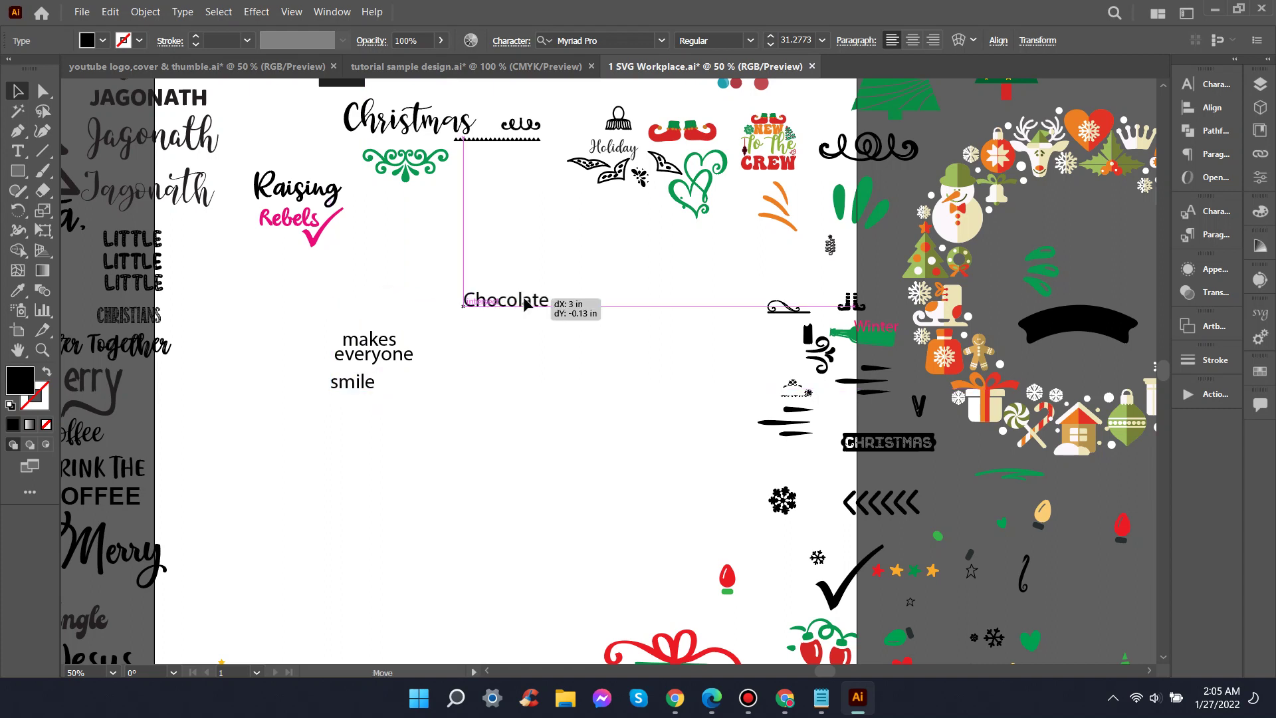
{"action": "key", "text": "i"}
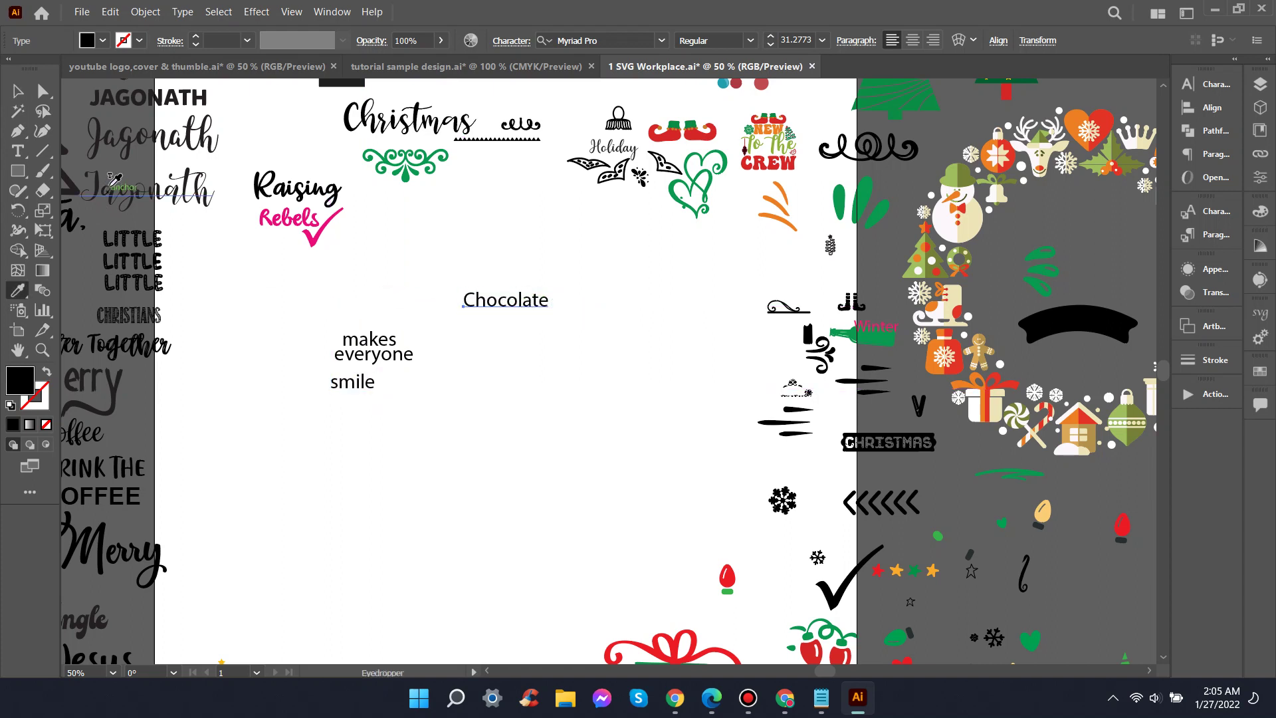
{"action": "left_click", "coordinate": [71, 211]}
{"action": "key", "text": "v"}
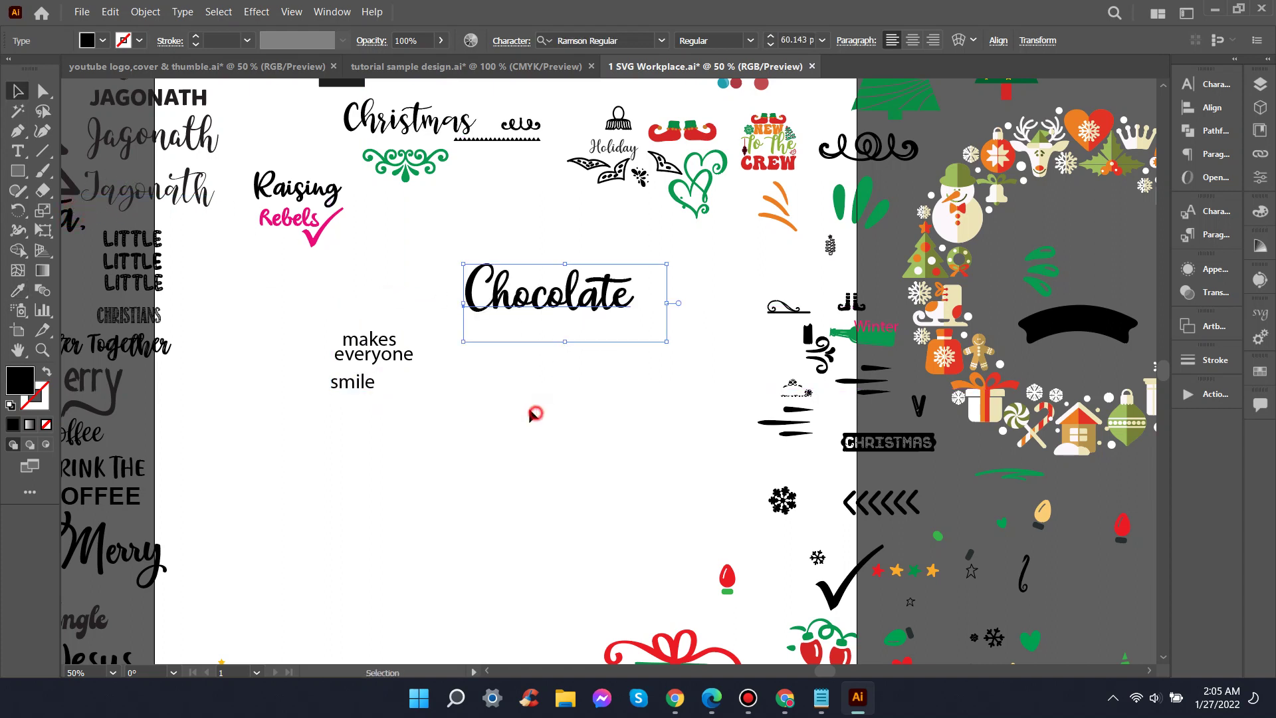
{"action": "left_click", "coordinate": [532, 415]}
Step: Give 'makes' the bold caps style of 'DRINK THE' and place it below 'Chocolate'
{"action": "left_click", "coordinate": [369, 340]}
{"action": "key", "text": "i"}
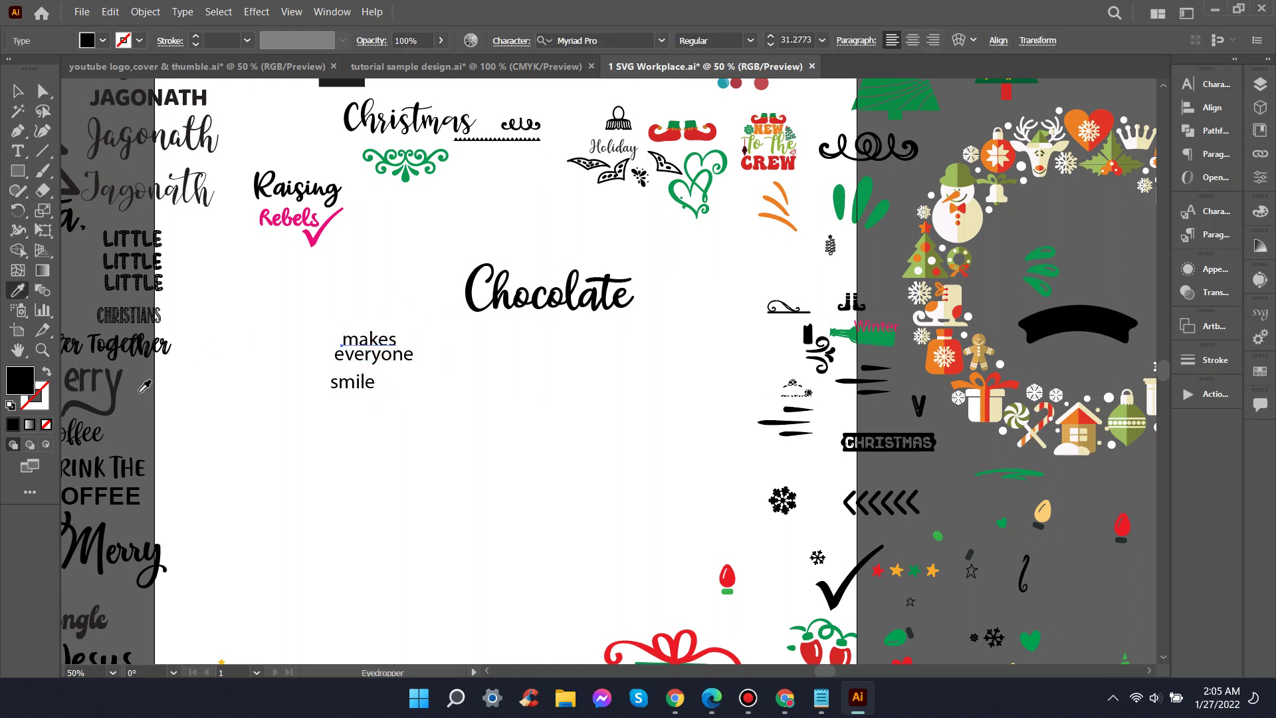
{"action": "left_click", "coordinate": [126, 460]}
{"action": "key", "text": "v"}
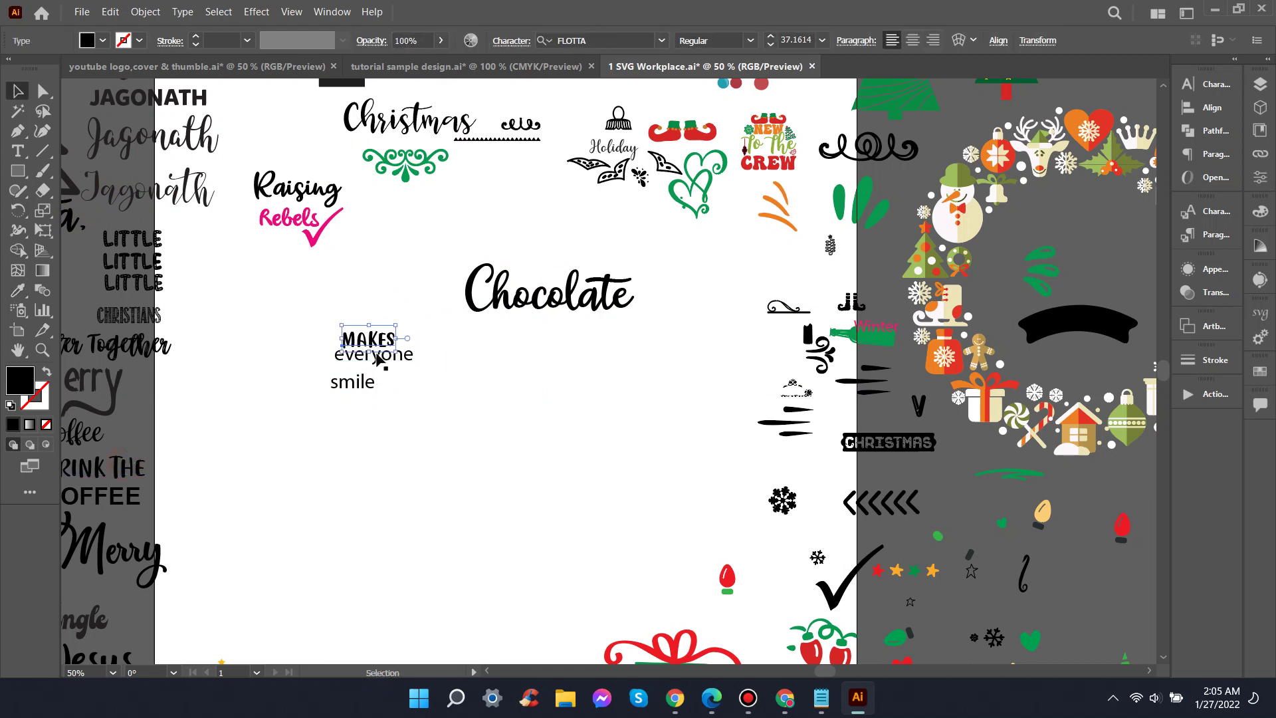
{"action": "left_click_drag", "start_coordinate": [372, 341], "coordinate": [540, 329]}
Step: Apply the Jagonath font to 'everyone' and move it under 'MAKES'
{"action": "left_click", "coordinate": [384, 357]}
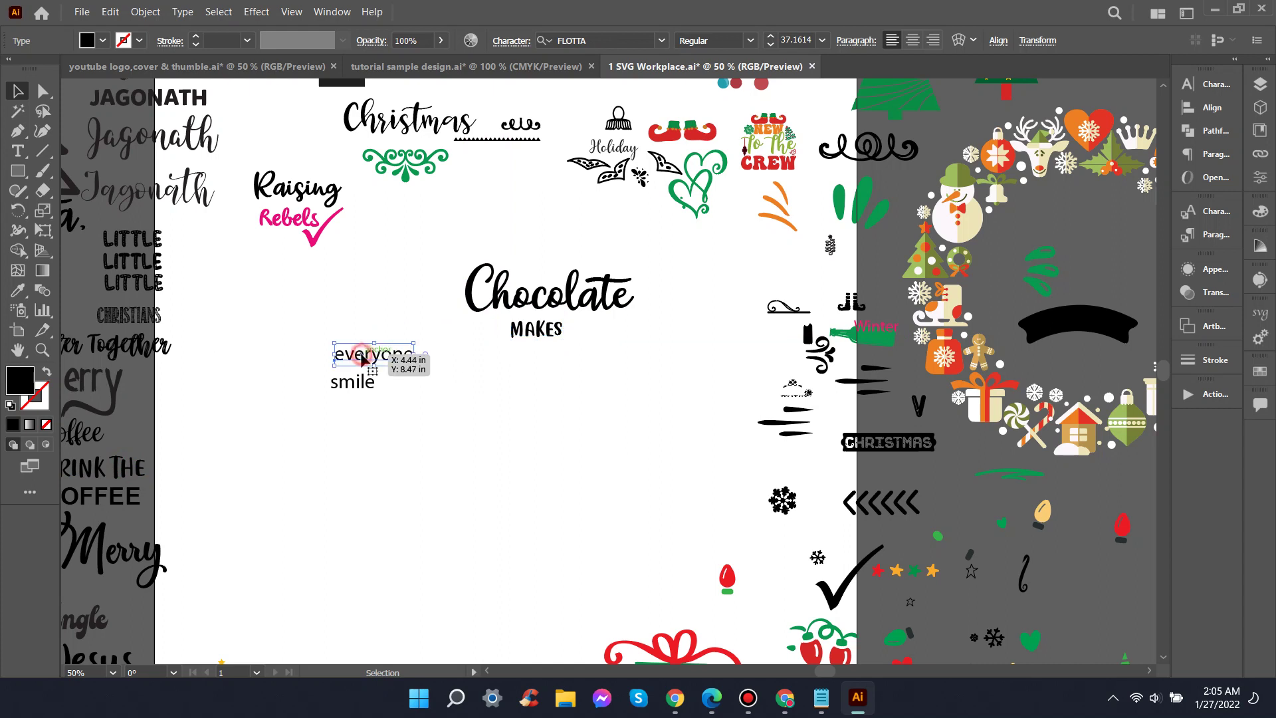
{"action": "key", "text": "i"}
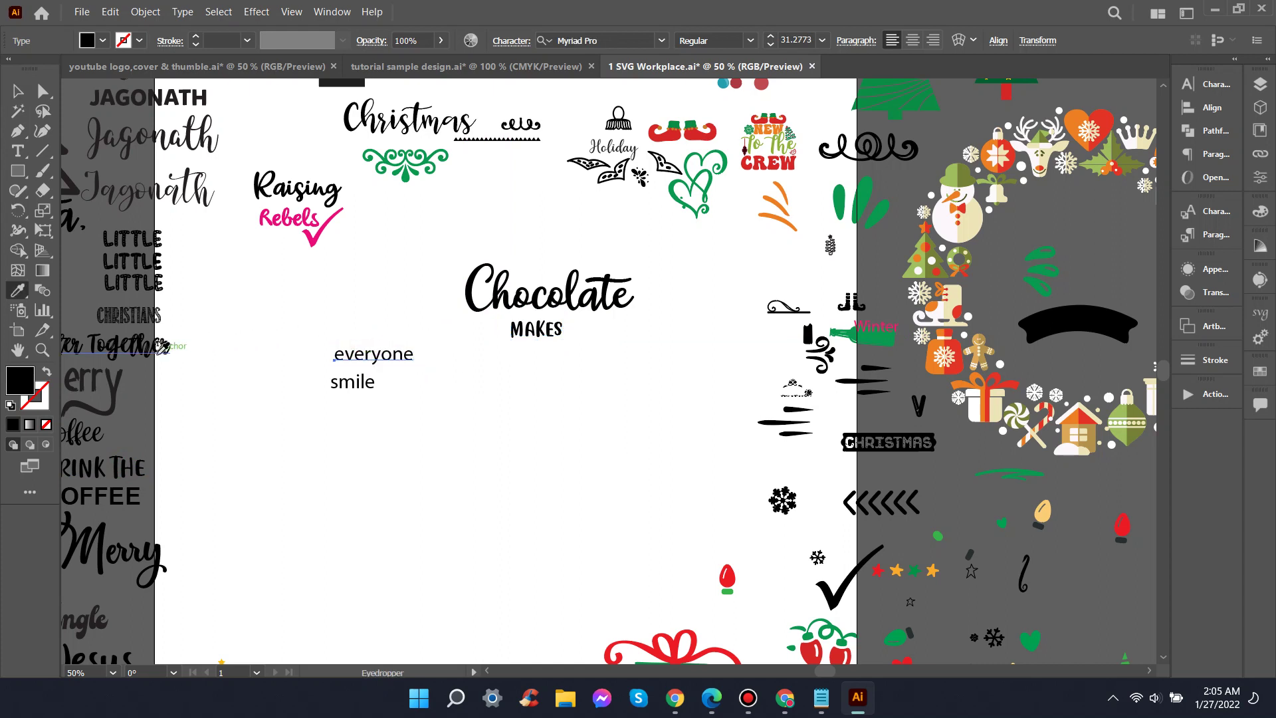
{"action": "left_click", "coordinate": [74, 221]}
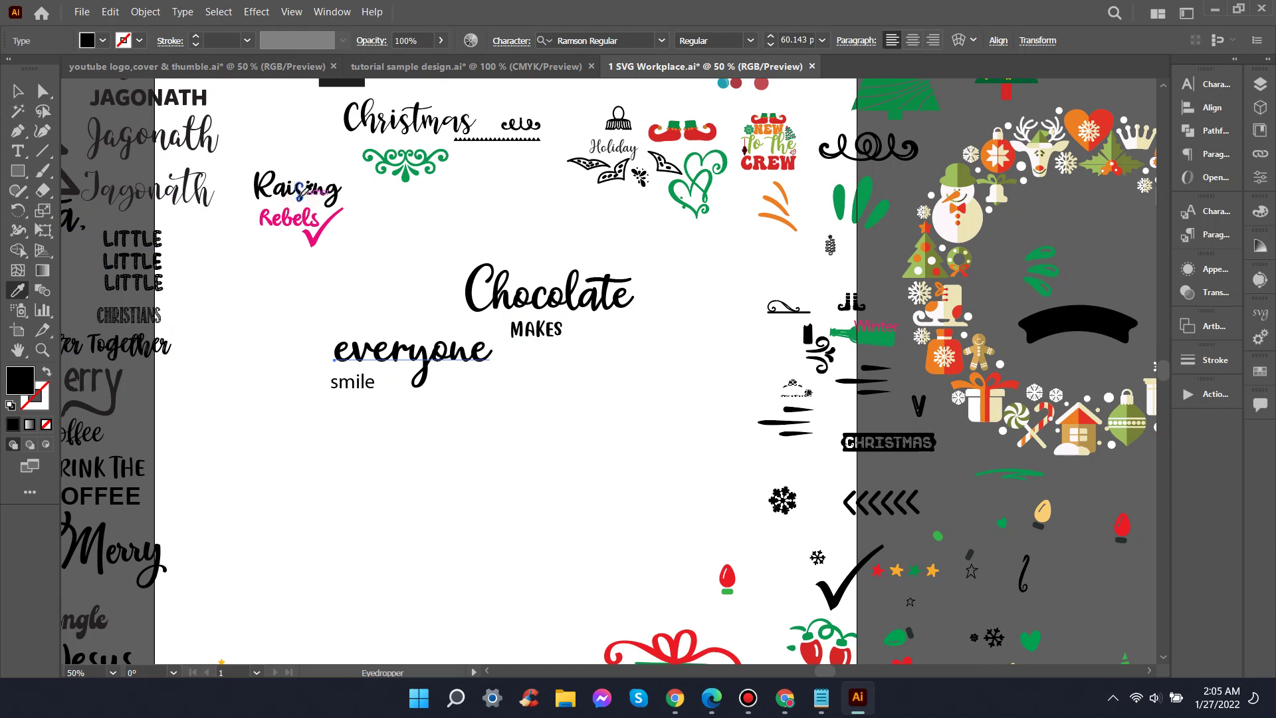
{"action": "left_click", "coordinate": [318, 202]}
{"action": "left_click", "coordinate": [194, 140]}
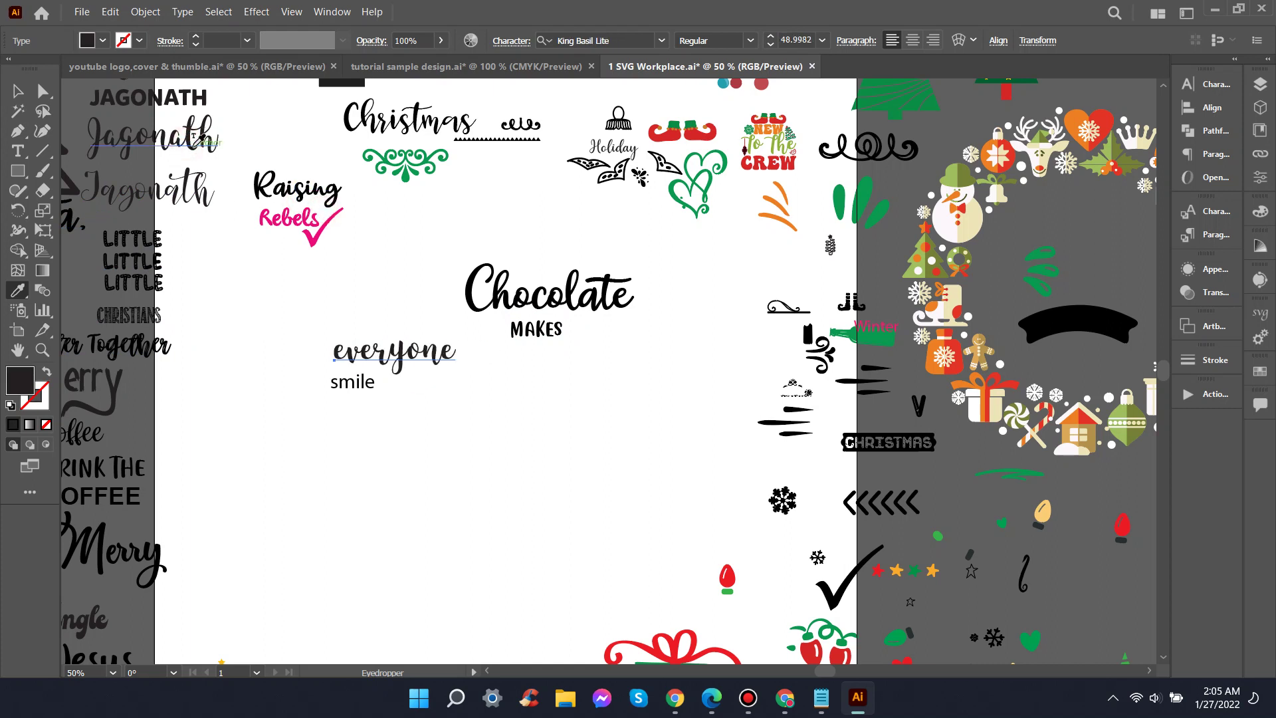
{"action": "key", "text": "v"}
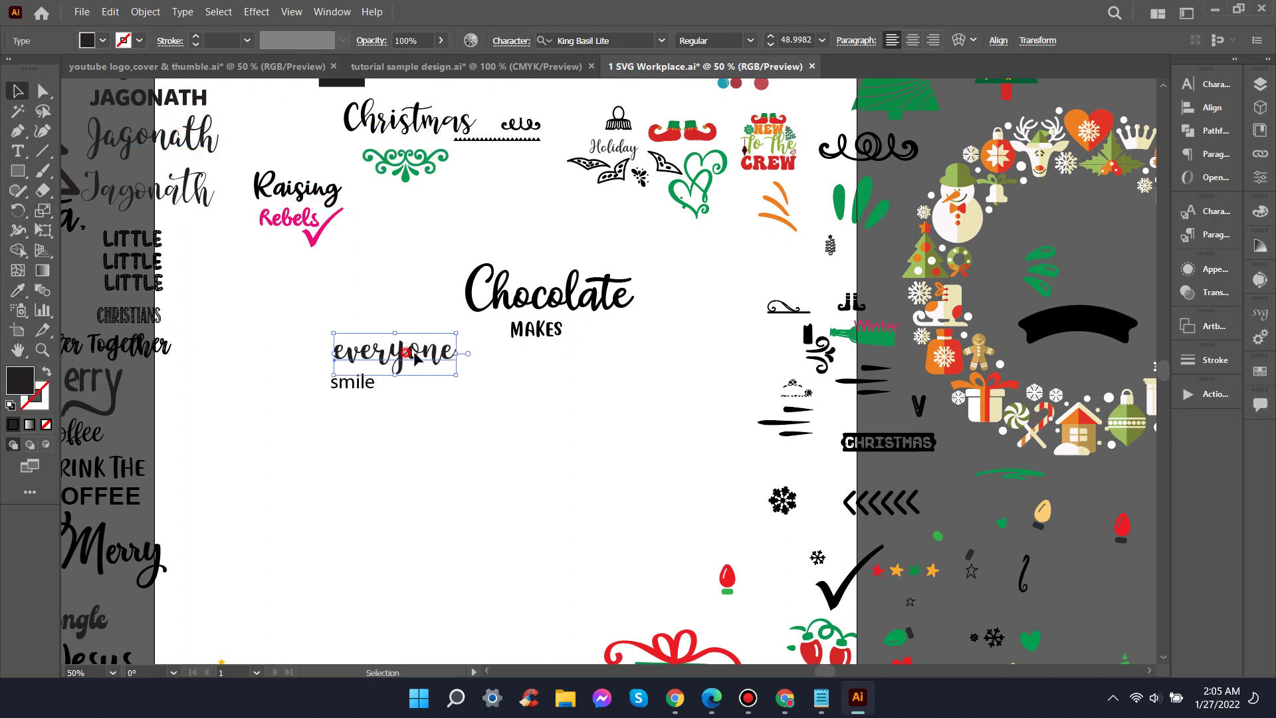
{"action": "left_click_drag", "start_coordinate": [415, 359], "coordinate": [557, 357]}
Step: Match 'smile' to the MAKES style and move 'SMILE' beneath 'everyone'
{"action": "left_click", "coordinate": [353, 388]}
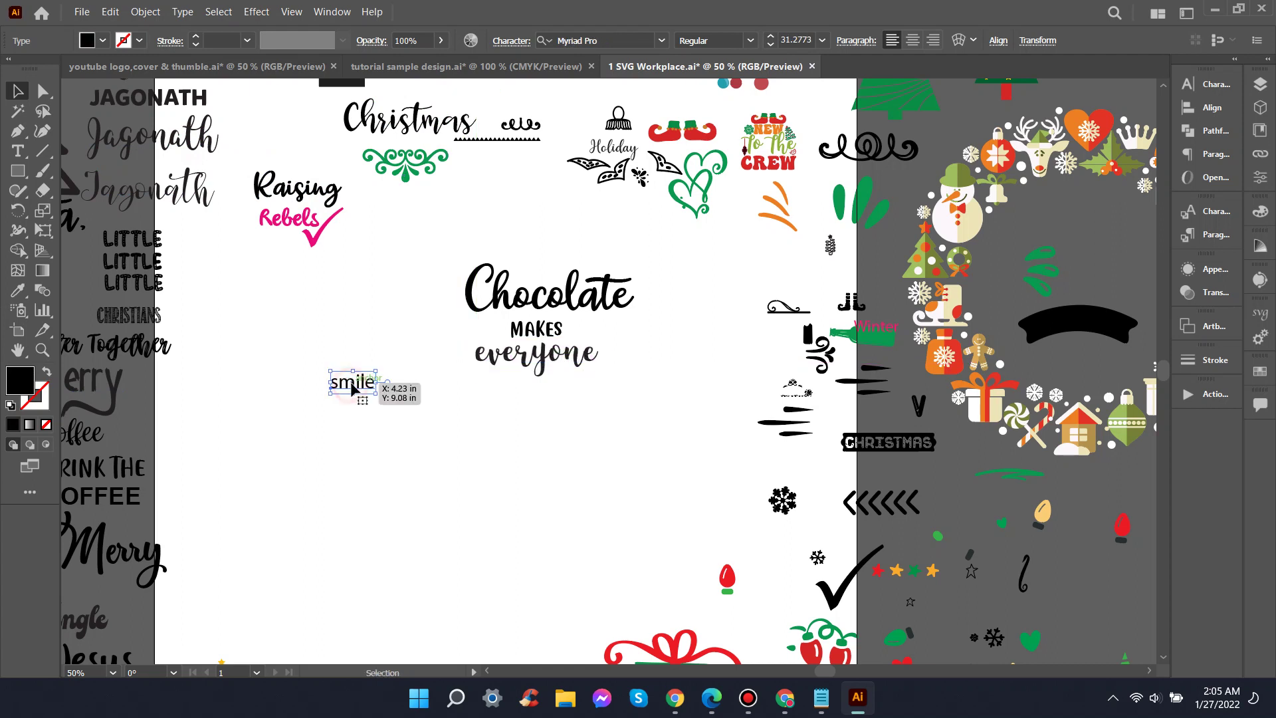
{"action": "key", "text": "i"}
{"action": "left_click", "coordinate": [557, 329]}
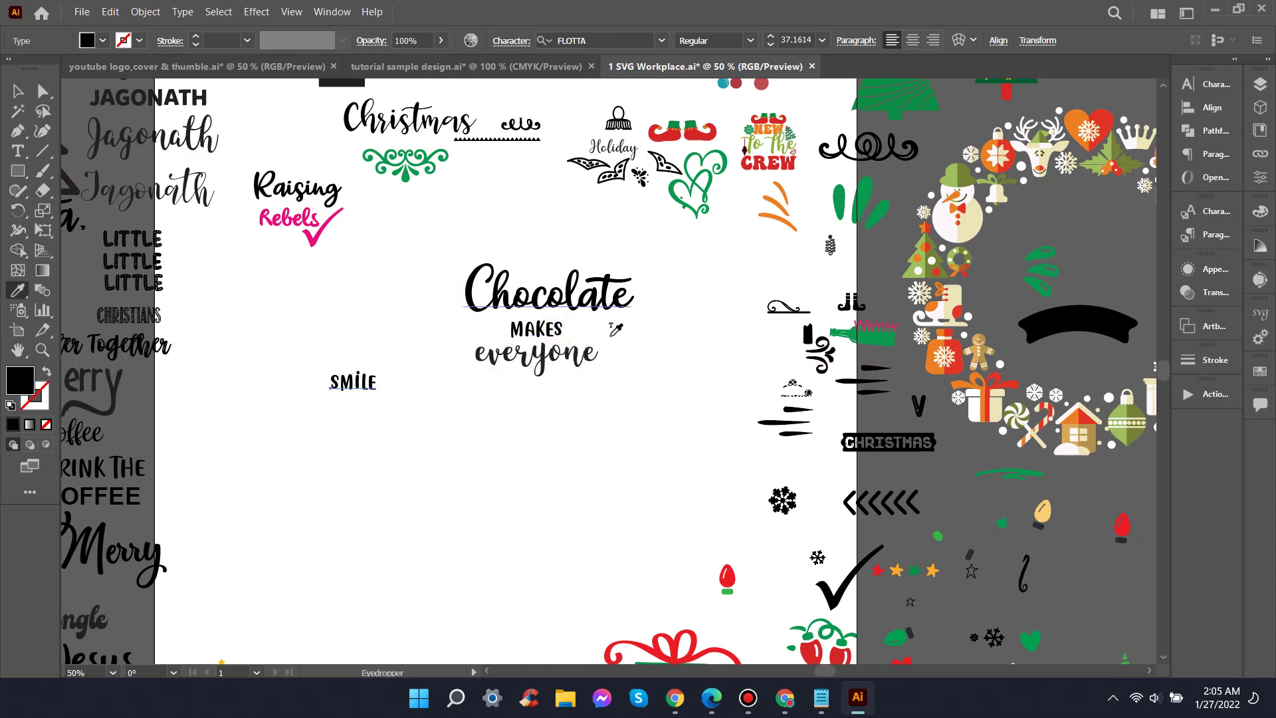
{"action": "key", "text": "v"}
{"action": "left_click_drag", "start_coordinate": [365, 385], "coordinate": [552, 392]}
Step: Enlarge 'Chocolate' proportionally and move 'SMILE' and 'everyone' lower to make room
{"action": "scroll", "coordinate": [601, 396], "scroll_direction": "up", "scroll_amount": 1}
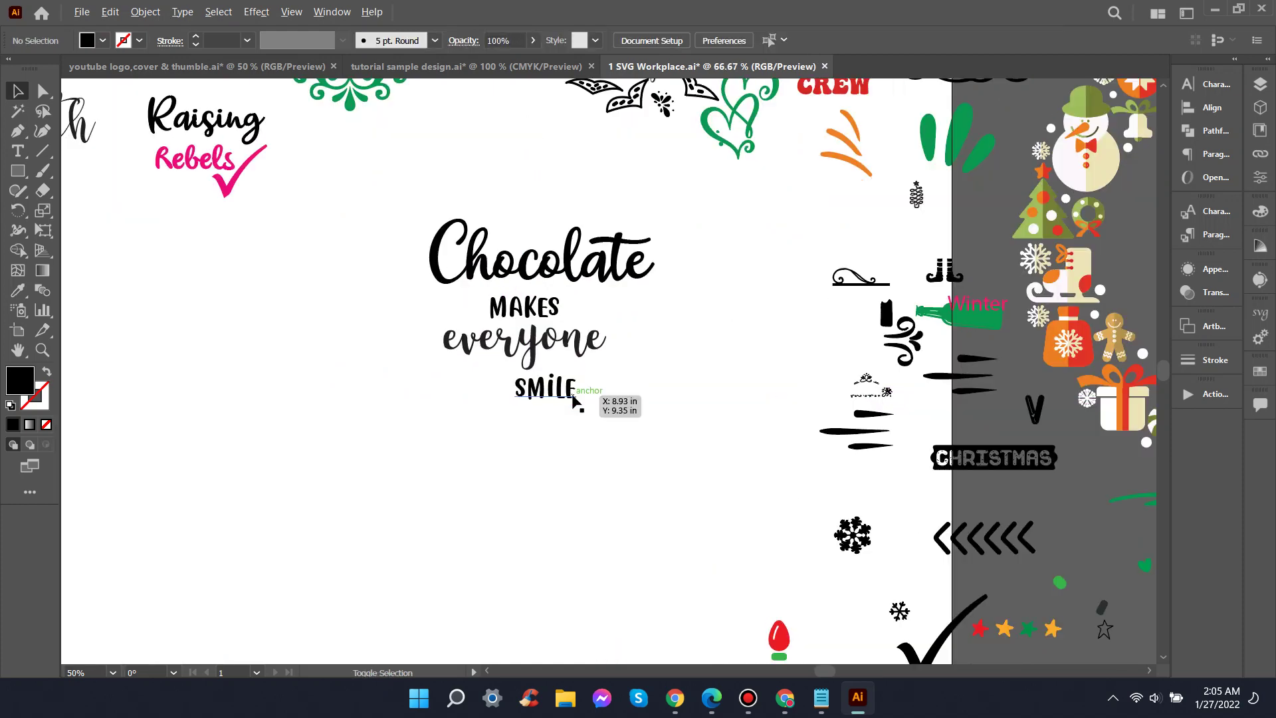
{"action": "left_click", "coordinate": [605, 284]}
{"action": "left_click_drag", "start_coordinate": [697, 323], "coordinate": [745, 342]}
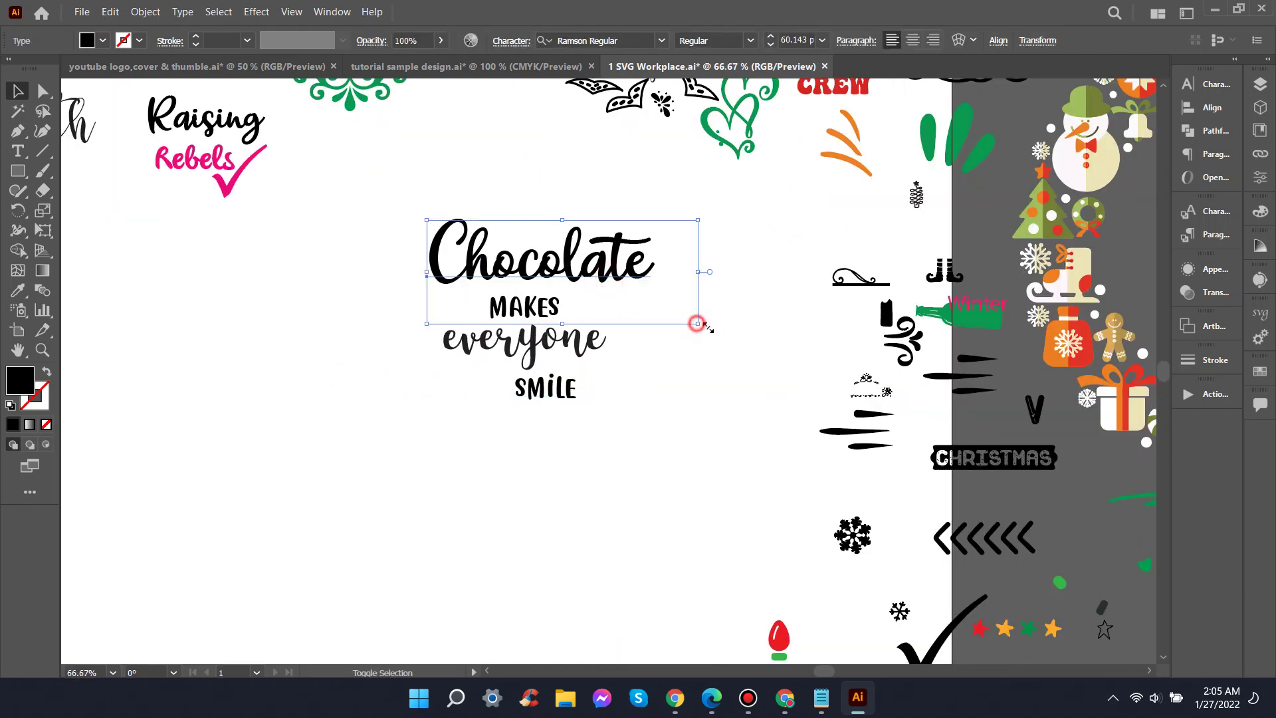
{"action": "left_click", "coordinate": [714, 383]}
{"action": "left_click_drag", "start_coordinate": [560, 388], "coordinate": [567, 539]}
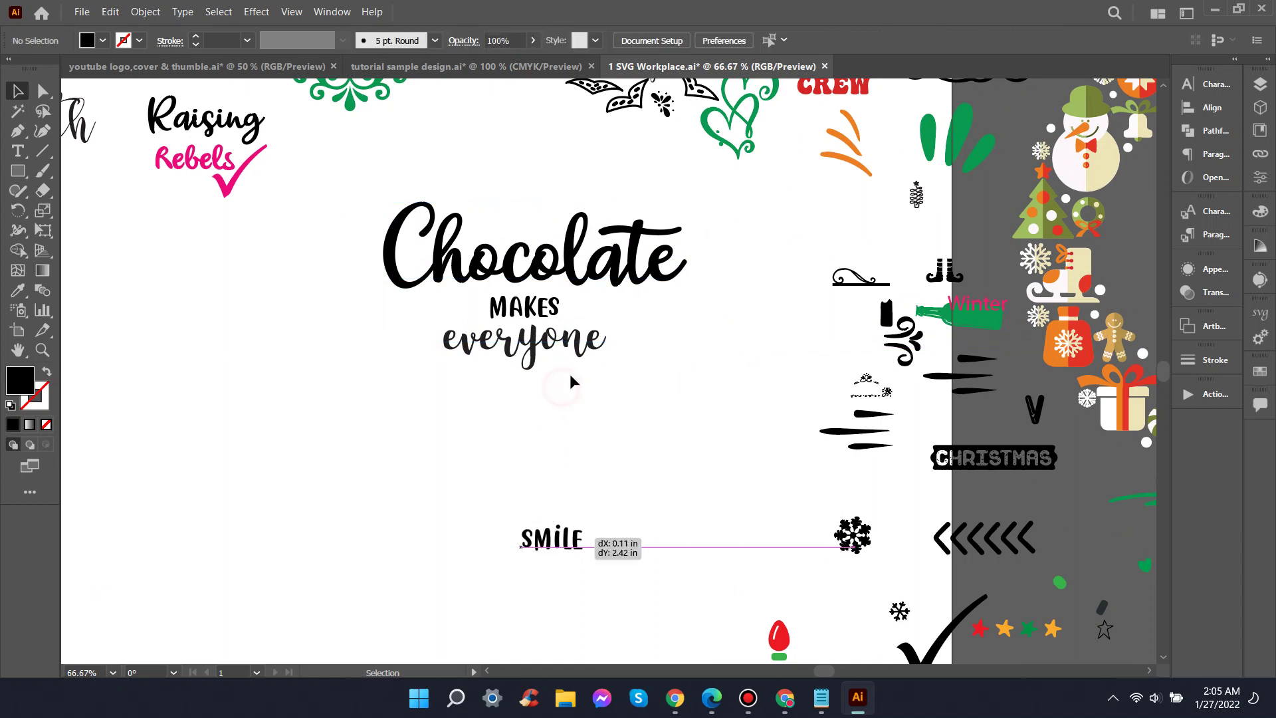
{"action": "left_click", "coordinate": [552, 346]}
{"action": "left_click_drag", "start_coordinate": [558, 342], "coordinate": [560, 464]}
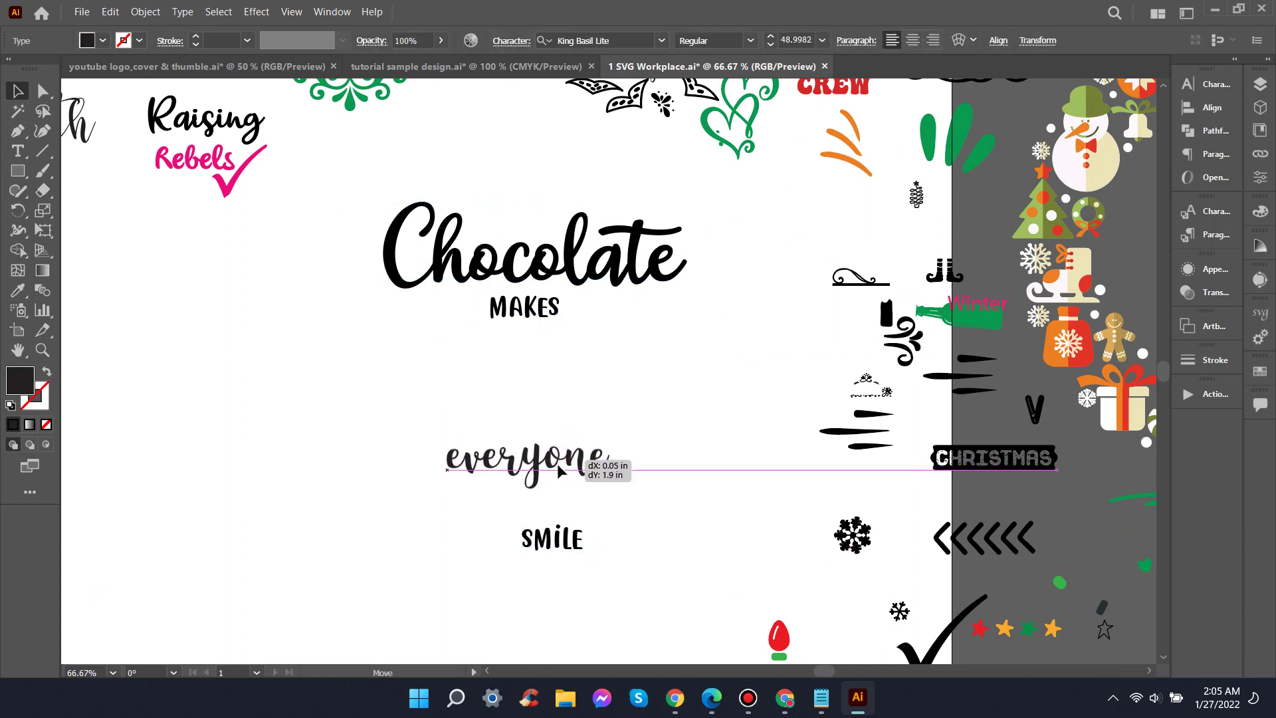
Step: Enlarge 'MAKES', 'everyone' and 'SMILE' and stack them tightly centred under 'Chocolate'
{"action": "left_click", "coordinate": [528, 313]}
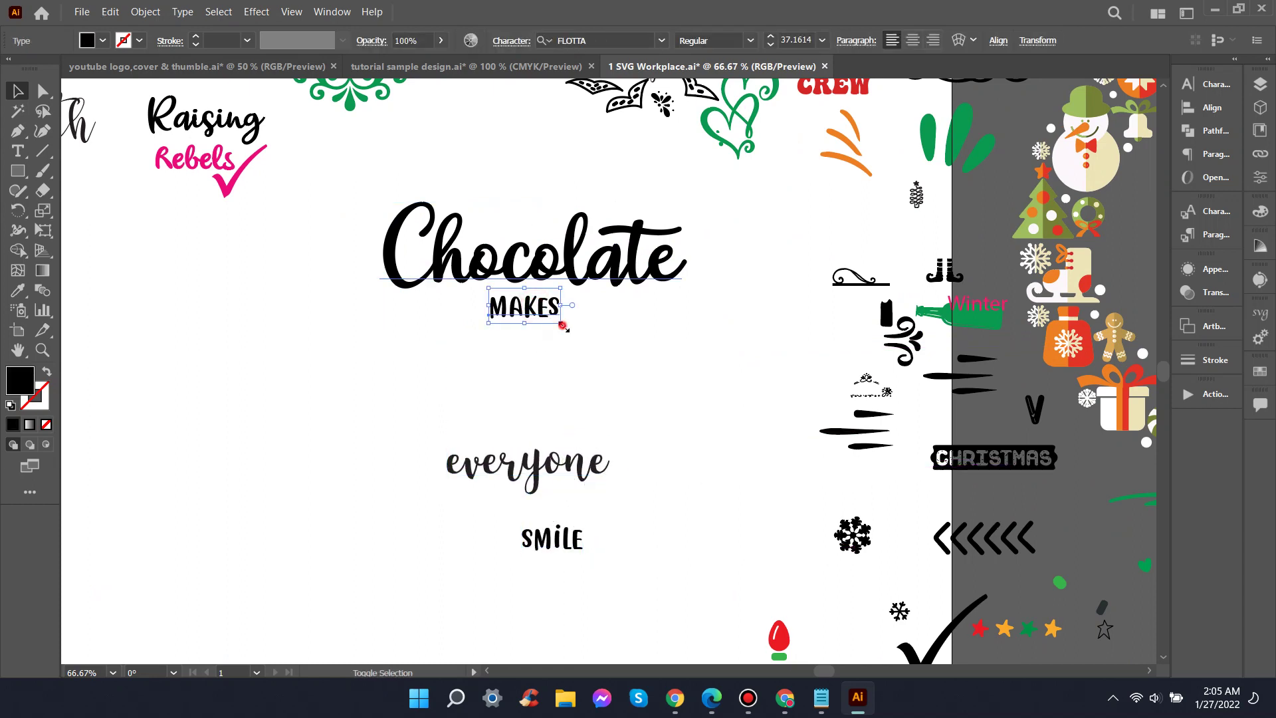
{"action": "mouse_move", "coordinate": [562, 326]}
{"action": "left_mouse_down"}
{"action": "mouse_move", "coordinate": [654, 359]}
{"action": "mouse_move", "coordinate": [618, 344]}
{"action": "left_mouse_up"}
{"action": "left_click", "coordinate": [721, 380]}
{"action": "left_click", "coordinate": [600, 473]}
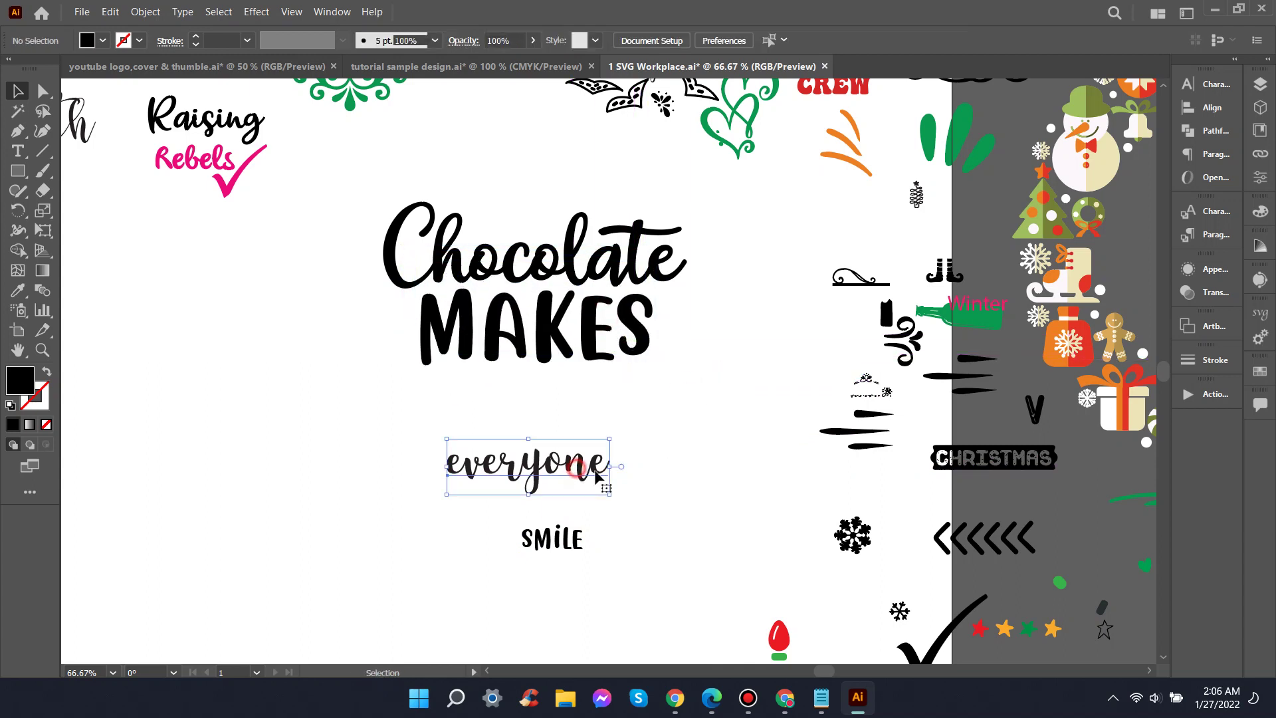
{"action": "mouse_move", "coordinate": [609, 496]}
{"action": "left_mouse_down"}
{"action": "mouse_move", "coordinate": [644, 505]}
{"action": "mouse_move", "coordinate": [645, 443]}
{"action": "mouse_move", "coordinate": [666, 446]}
{"action": "mouse_move", "coordinate": [619, 412]}
{"action": "left_mouse_up"}
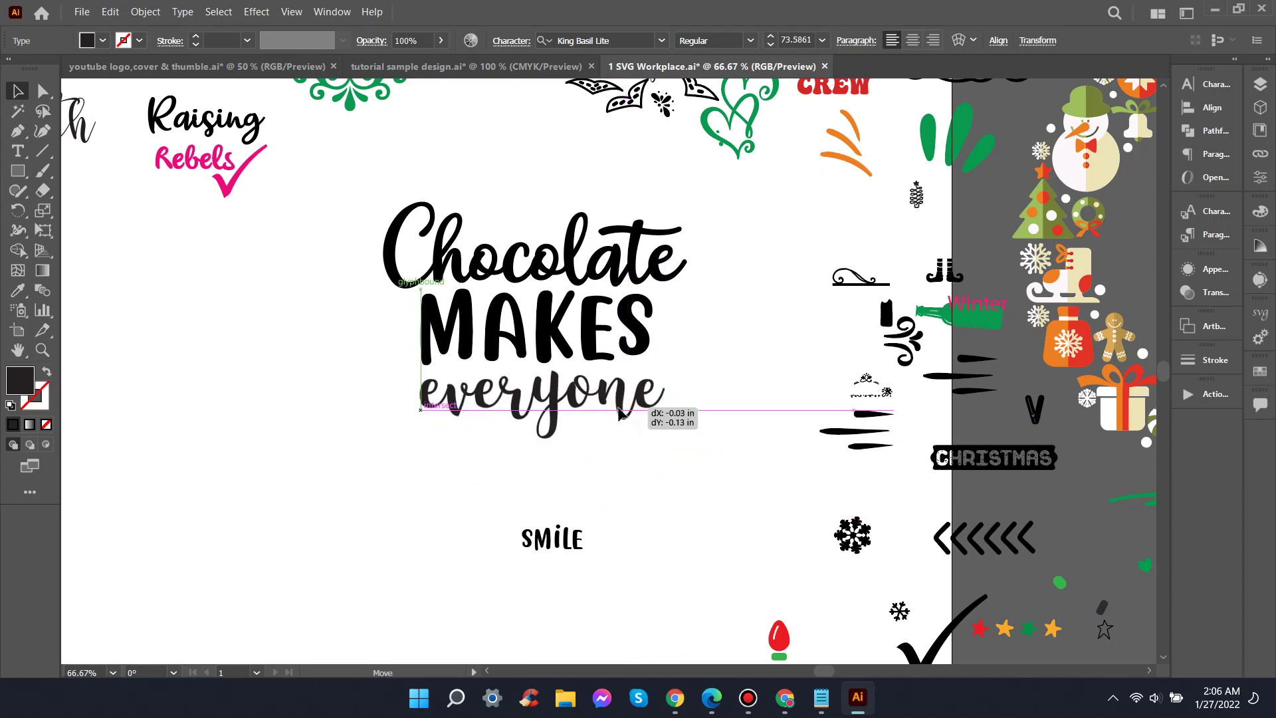
{"action": "left_click", "coordinate": [727, 448]}
{"action": "left_click", "coordinate": [556, 536]}
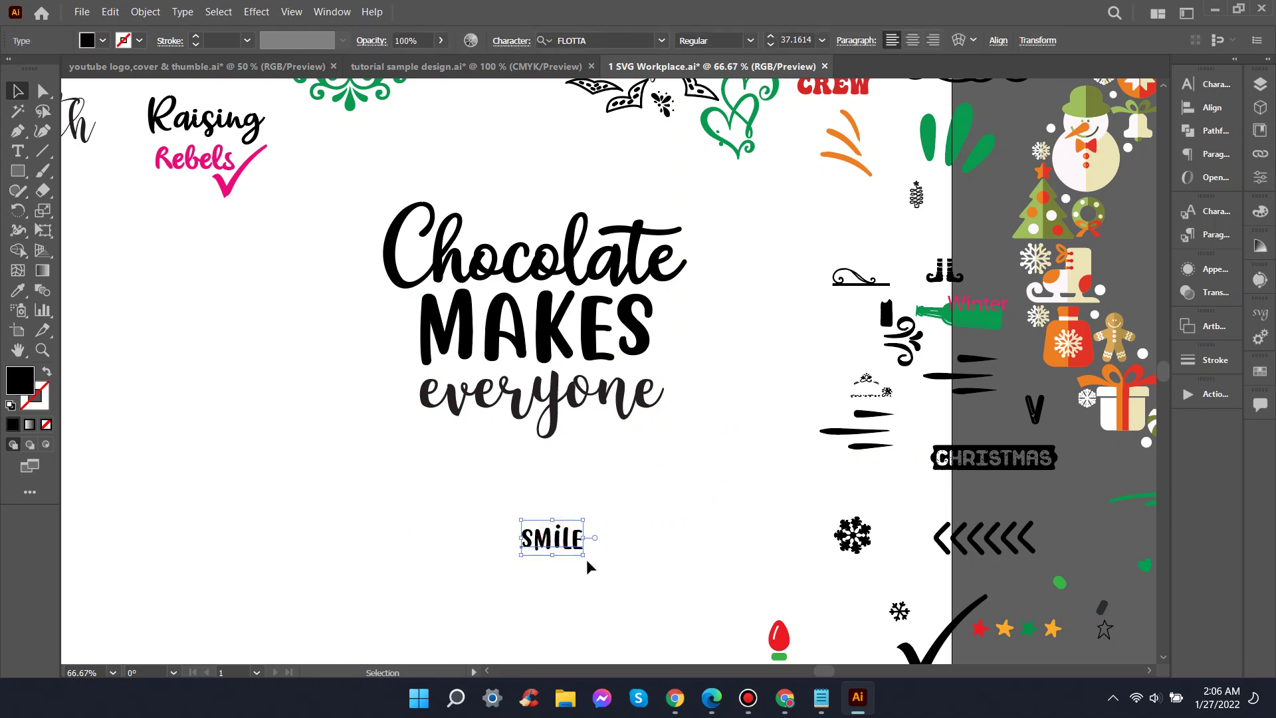
{"action": "mouse_move", "coordinate": [586, 556]}
{"action": "left_mouse_down"}
{"action": "mouse_move", "coordinate": [668, 598]}
{"action": "mouse_move", "coordinate": [598, 476]}
{"action": "left_mouse_up"}
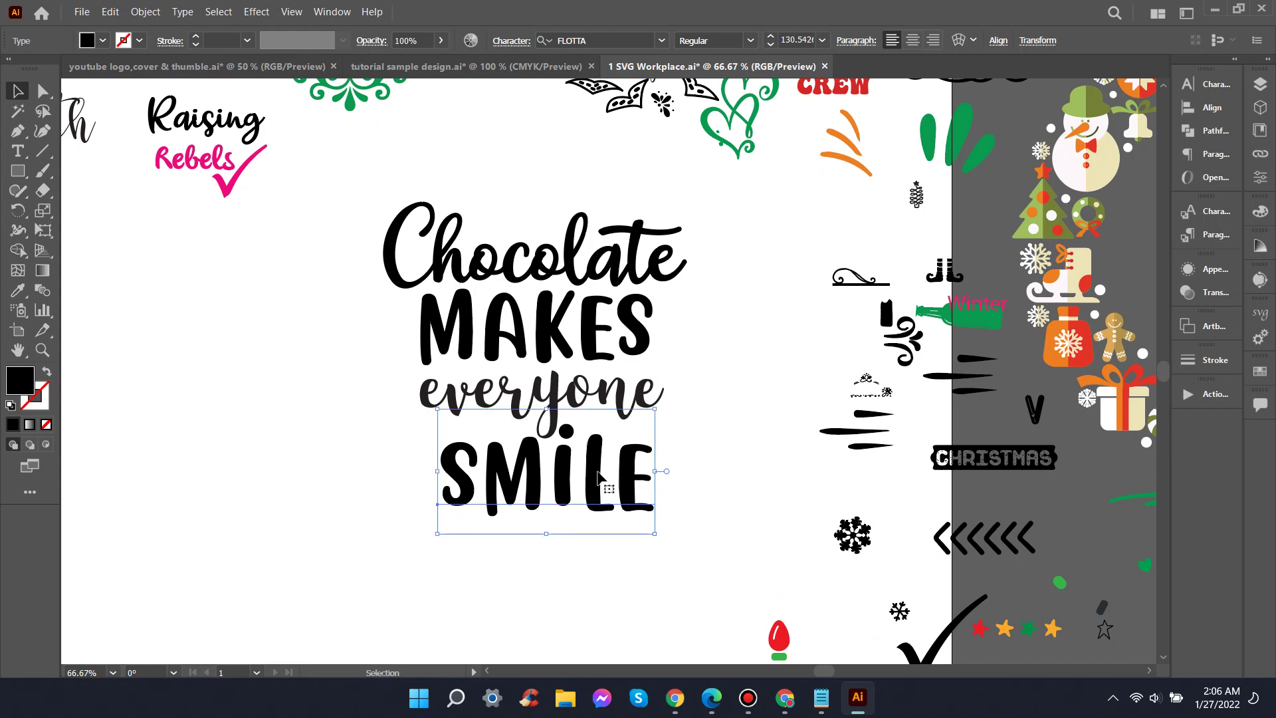
{"action": "left_click", "coordinate": [699, 457]}
{"action": "scroll", "coordinate": [699, 457], "scroll_direction": "down", "scroll_amount": 1}
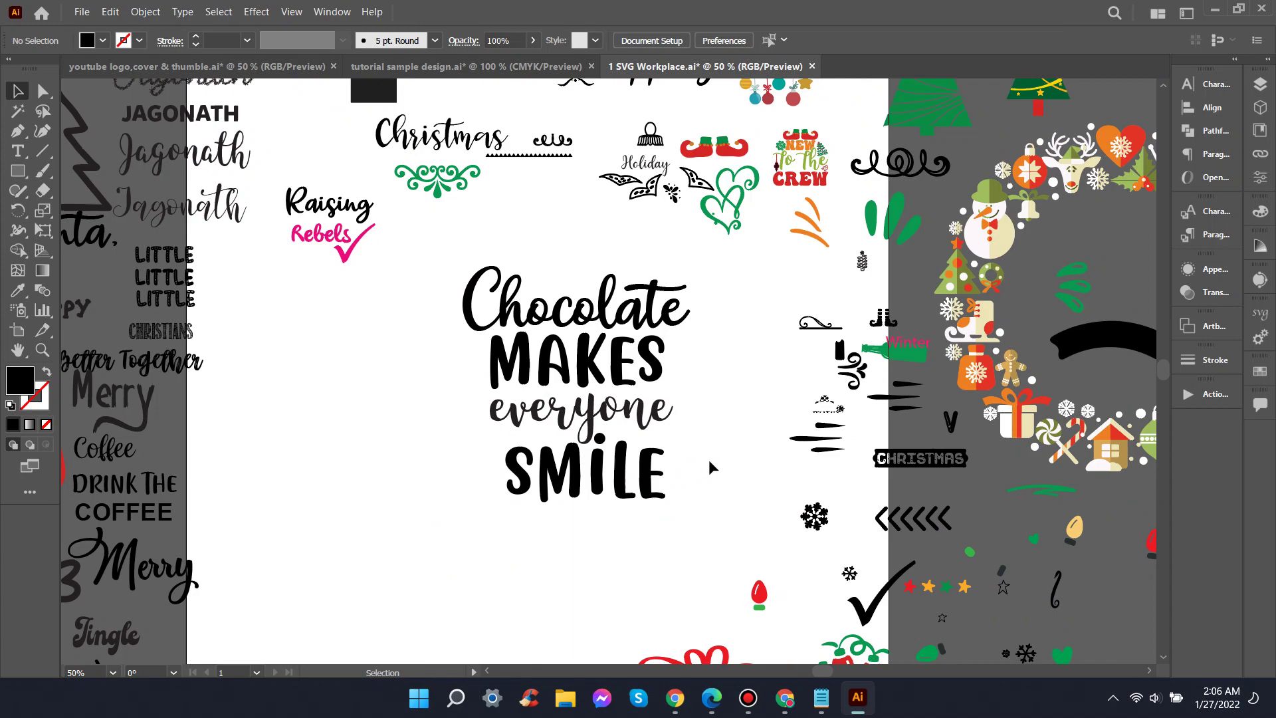
Step: Pan to the ornament sets beside the artboard and select a small leaf flourish
{"action": "scroll", "coordinate": [384, 459], "scroll_direction": "down", "scroll_amount": 1}
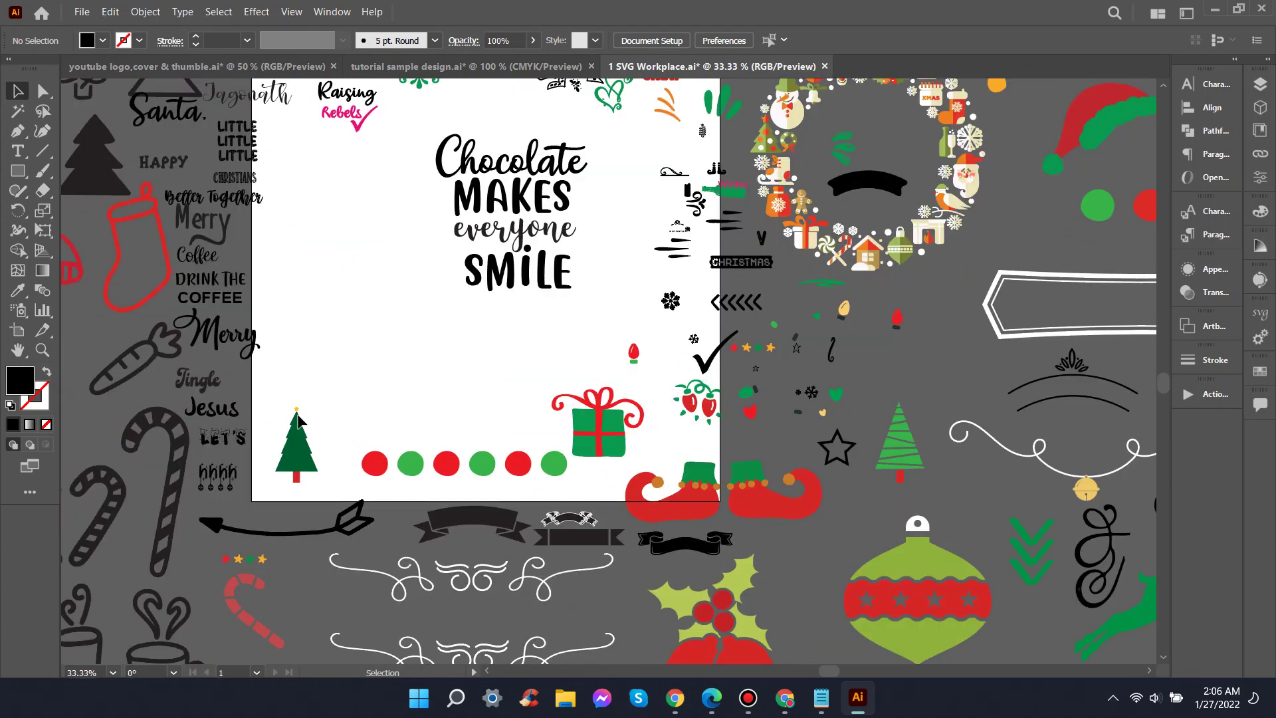
{"action": "key", "text": "h"}
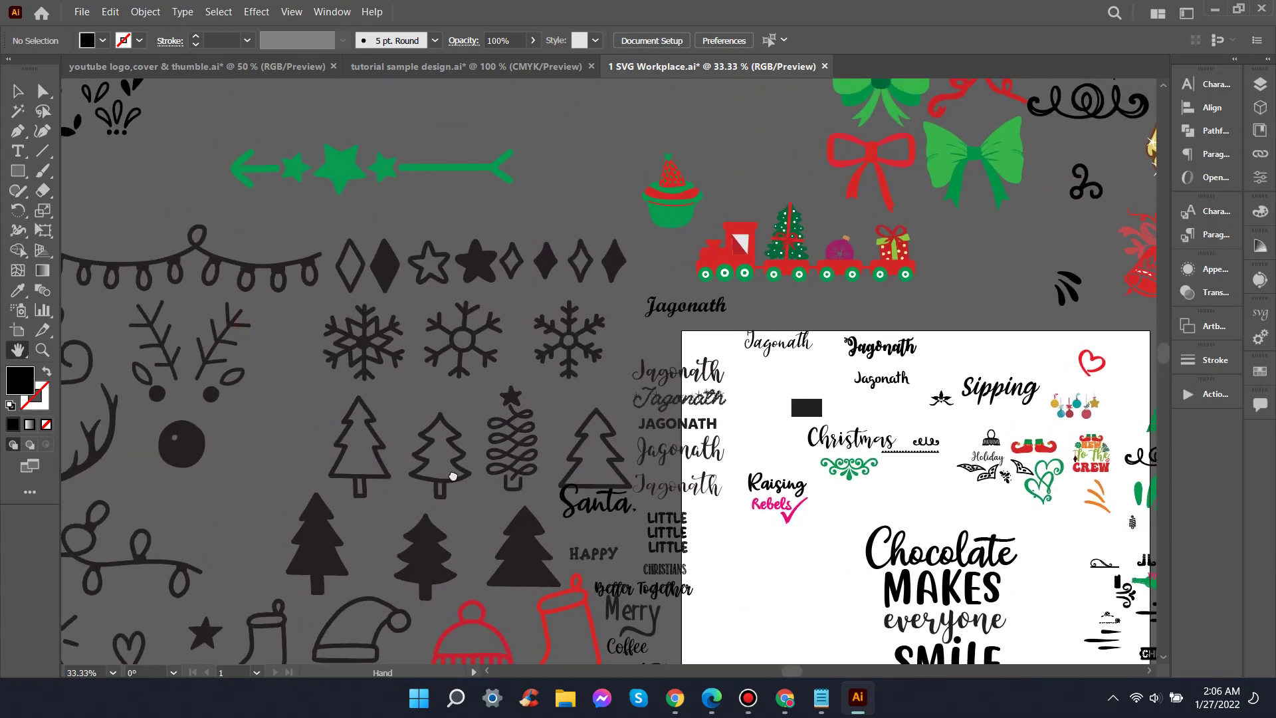
{"action": "mouse_move", "coordinate": [297, 420]}
{"action": "left_mouse_down"}
{"action": "mouse_move", "coordinate": [228, 278]}
{"action": "mouse_move", "coordinate": [379, 452]}
{"action": "left_mouse_up"}
{"action": "key", "text": "v"}
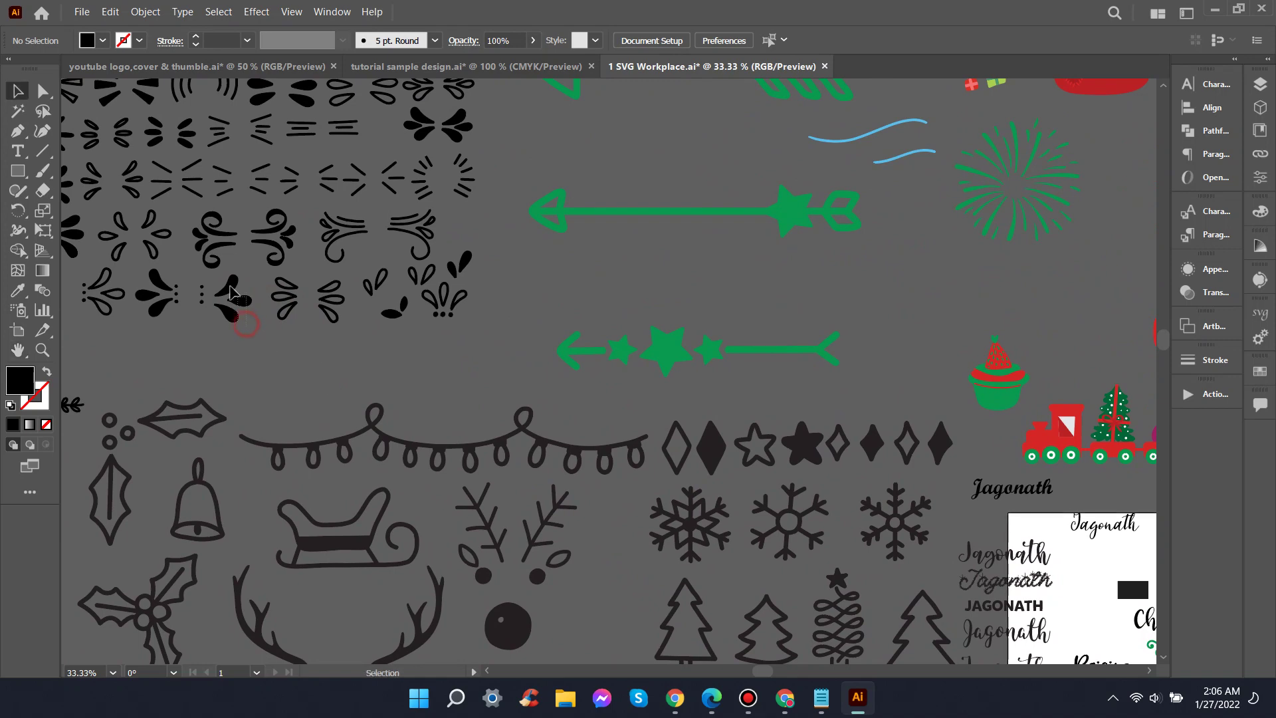
{"action": "left_click", "coordinate": [230, 292]}
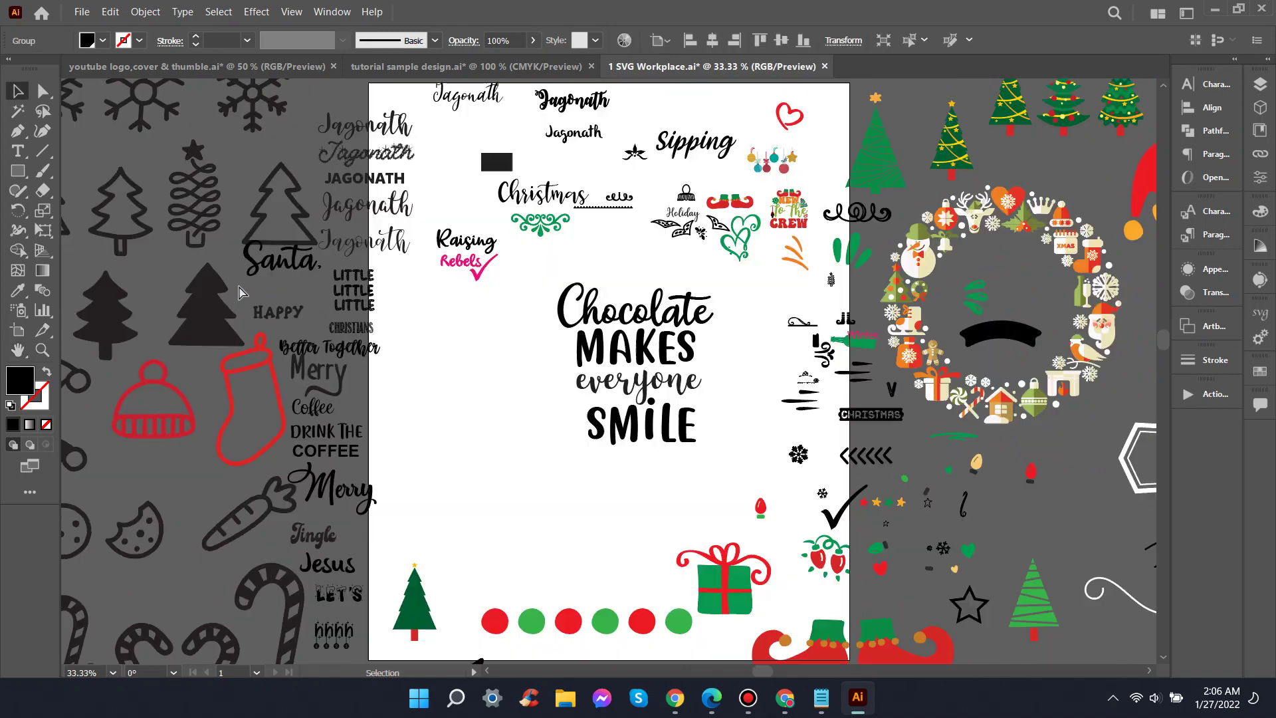
Step: Paste the leaf flourish, shrink it, and tuck it at the top right of 'everyone'
{"action": "key", "text": "a"}
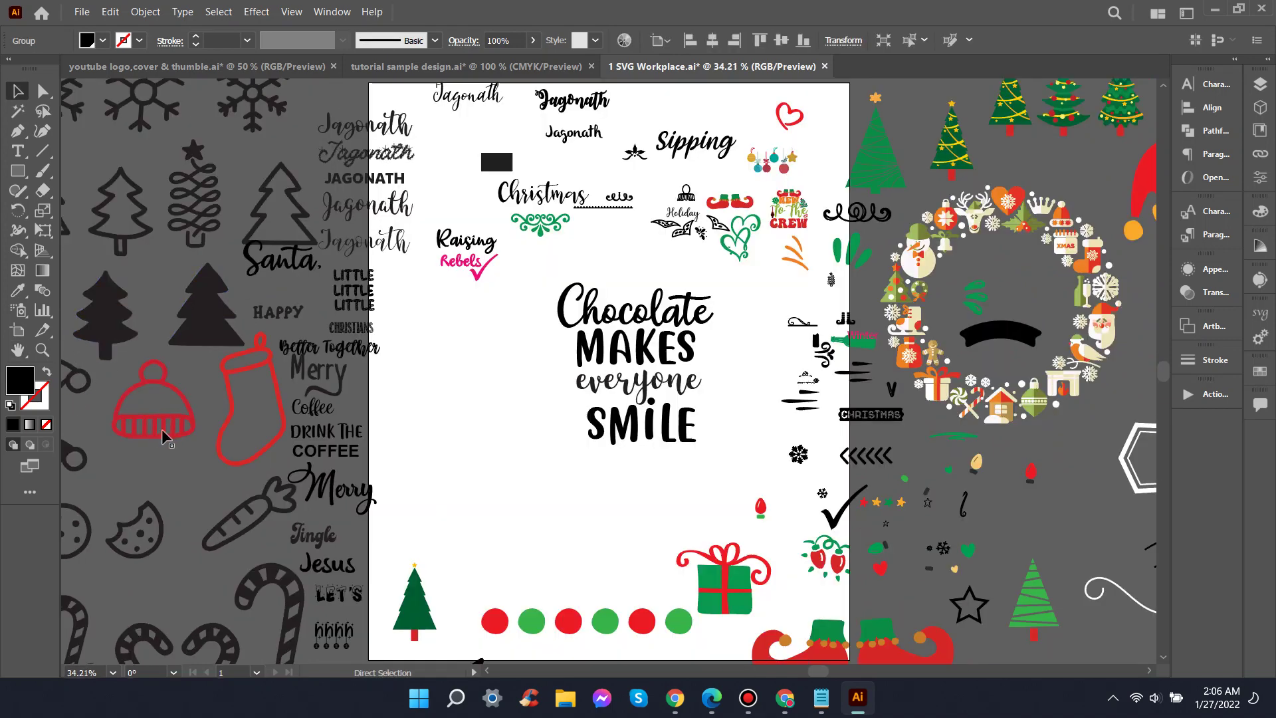
{"action": "key", "text": "ctrl+v"}
{"action": "scroll", "coordinate": [719, 454], "scroll_direction": "up", "scroll_amount": 1}
{"action": "scroll", "coordinate": [716, 453], "scroll_direction": "up", "scroll_amount": 1, "text": "alt"}
{"action": "scroll", "coordinate": [711, 450], "scroll_direction": "up", "scroll_amount": 1, "text": "alt"}
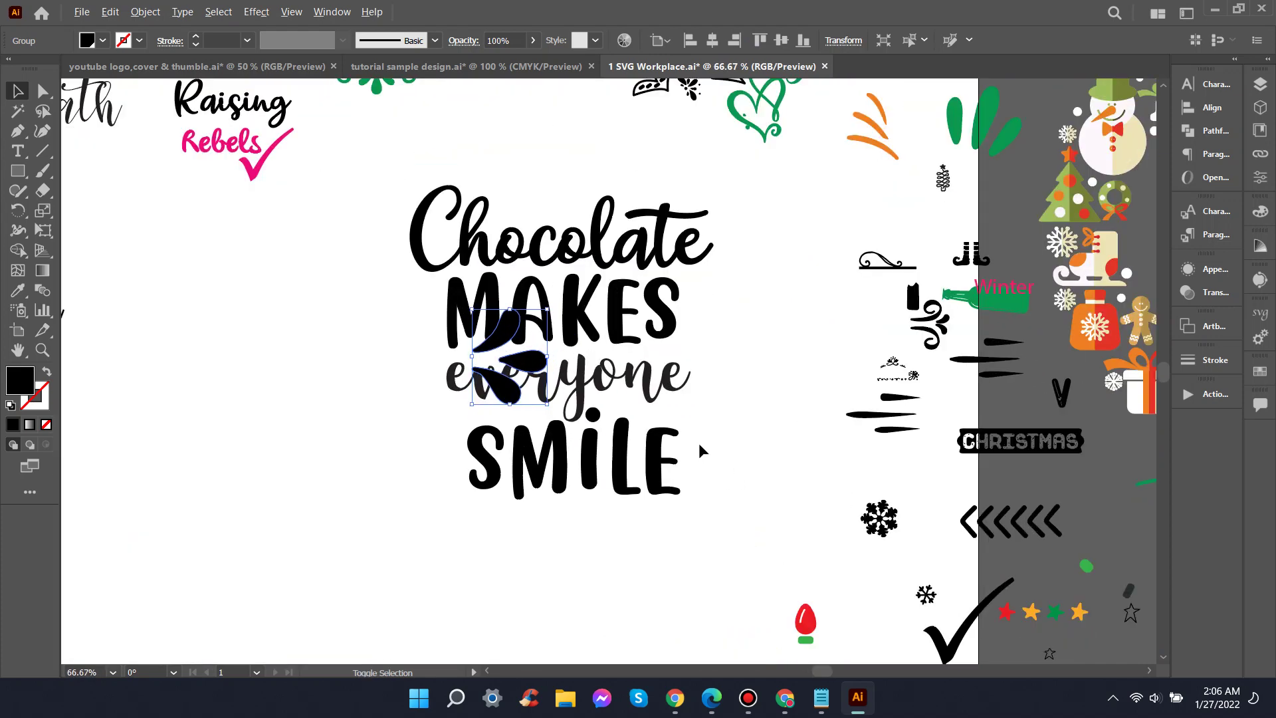
{"action": "mouse_move", "coordinate": [547, 404]}
{"action": "left_mouse_down"}
{"action": "mouse_move", "coordinate": [522, 373]}
{"action": "mouse_move", "coordinate": [704, 428]}
{"action": "mouse_move", "coordinate": [706, 365]}
{"action": "left_mouse_up"}
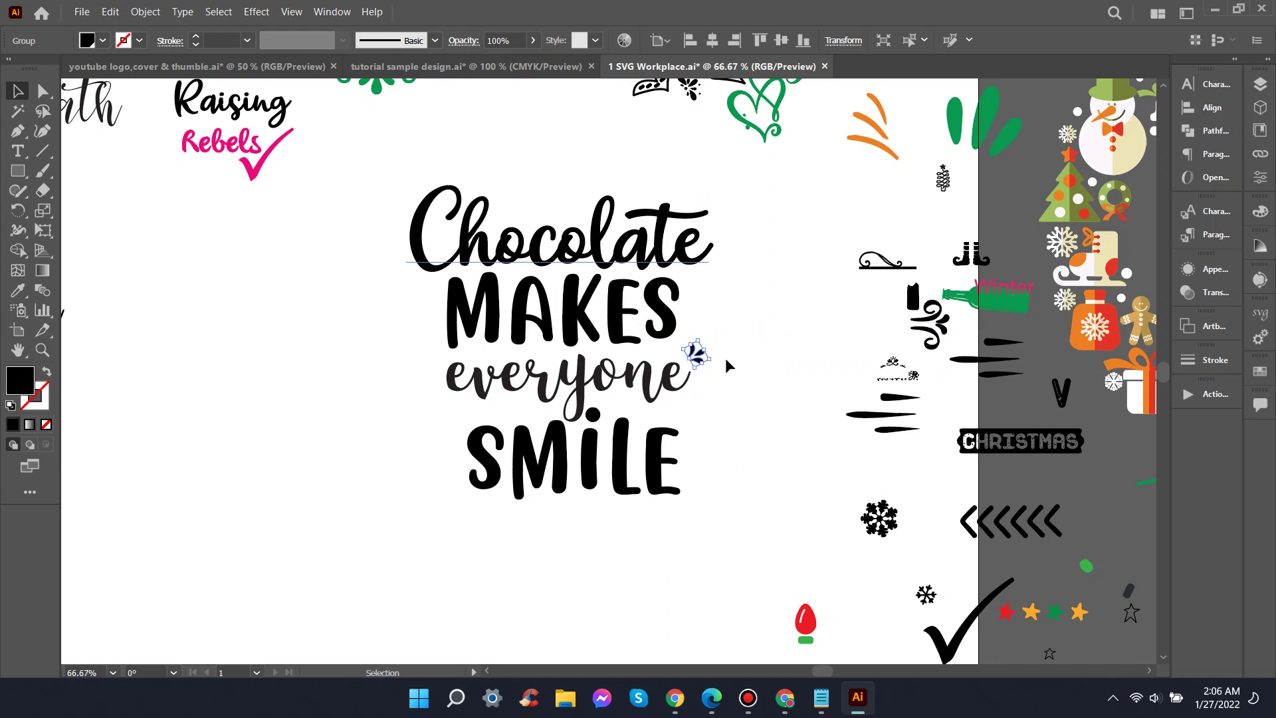
{"action": "left_click", "coordinate": [727, 365]}
{"action": "left_click_drag", "start_coordinate": [698, 357], "coordinate": [684, 350]}
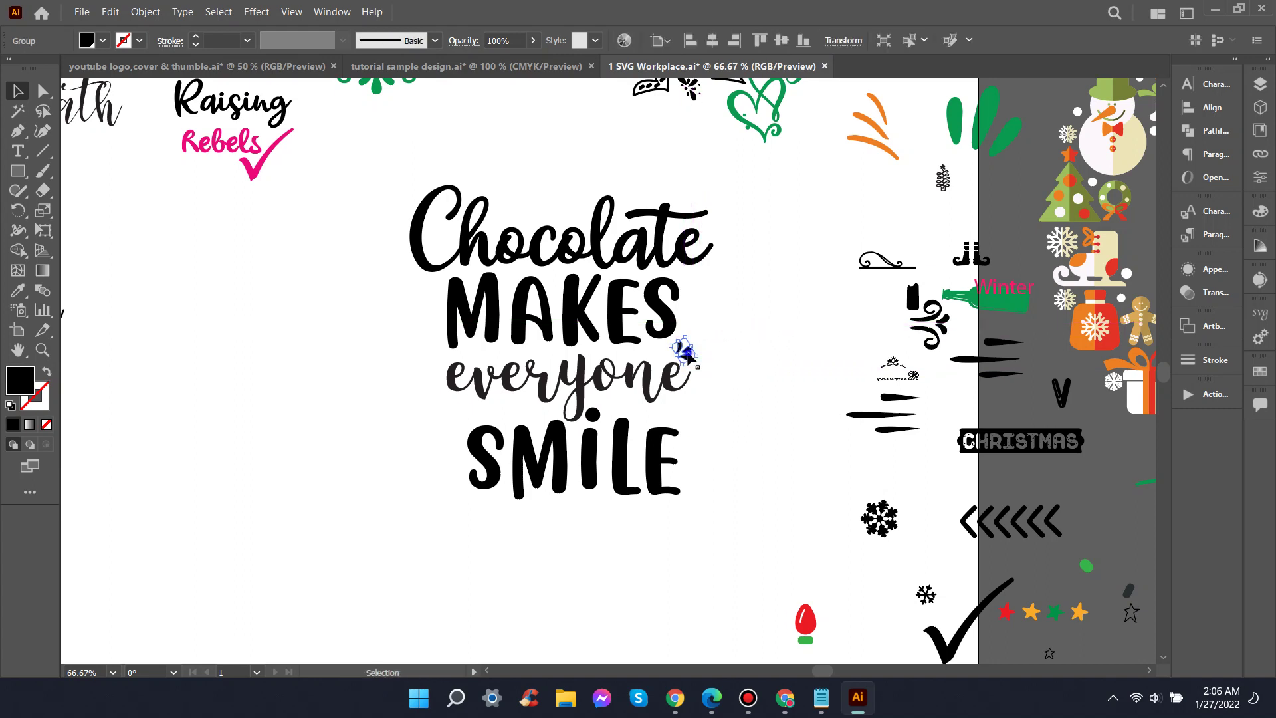
{"action": "right_click", "coordinate": [688, 353]}
{"action": "mouse_move", "coordinate": [740, 537]}
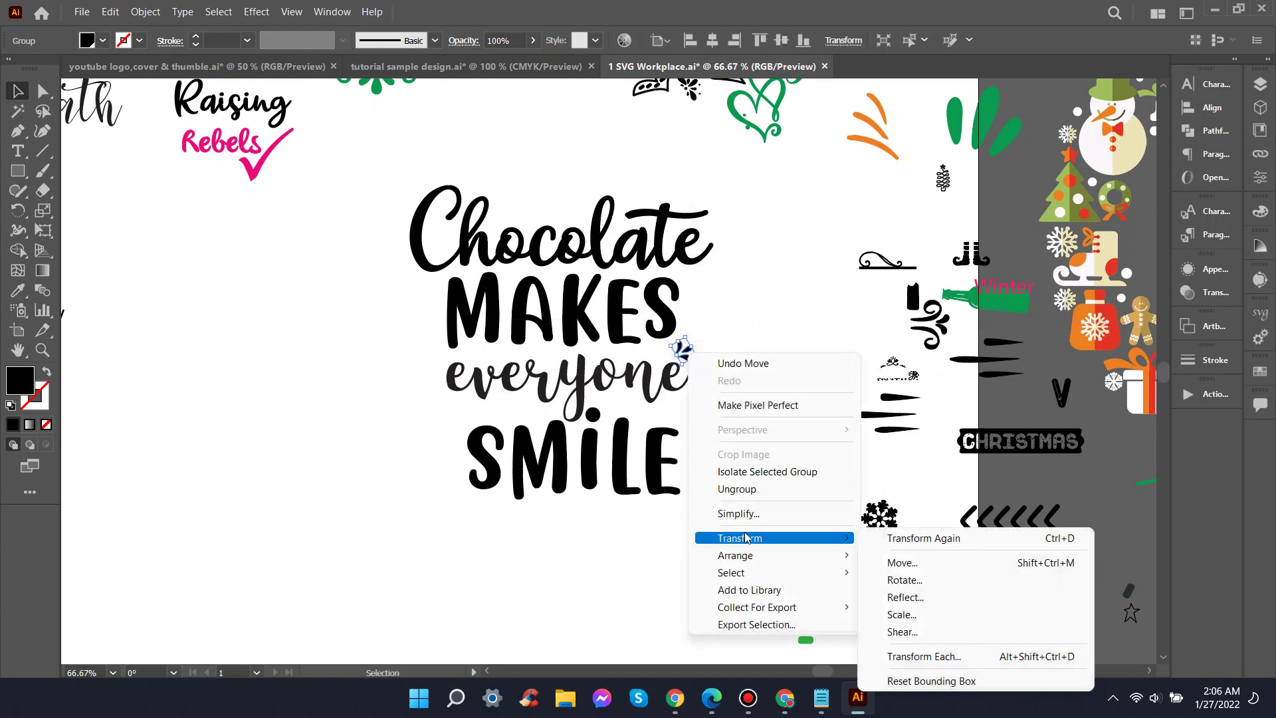
Step: Make a vertically reflected copy of the leaf and move it left of 'everyone'
{"action": "left_click", "coordinate": [906, 597]}
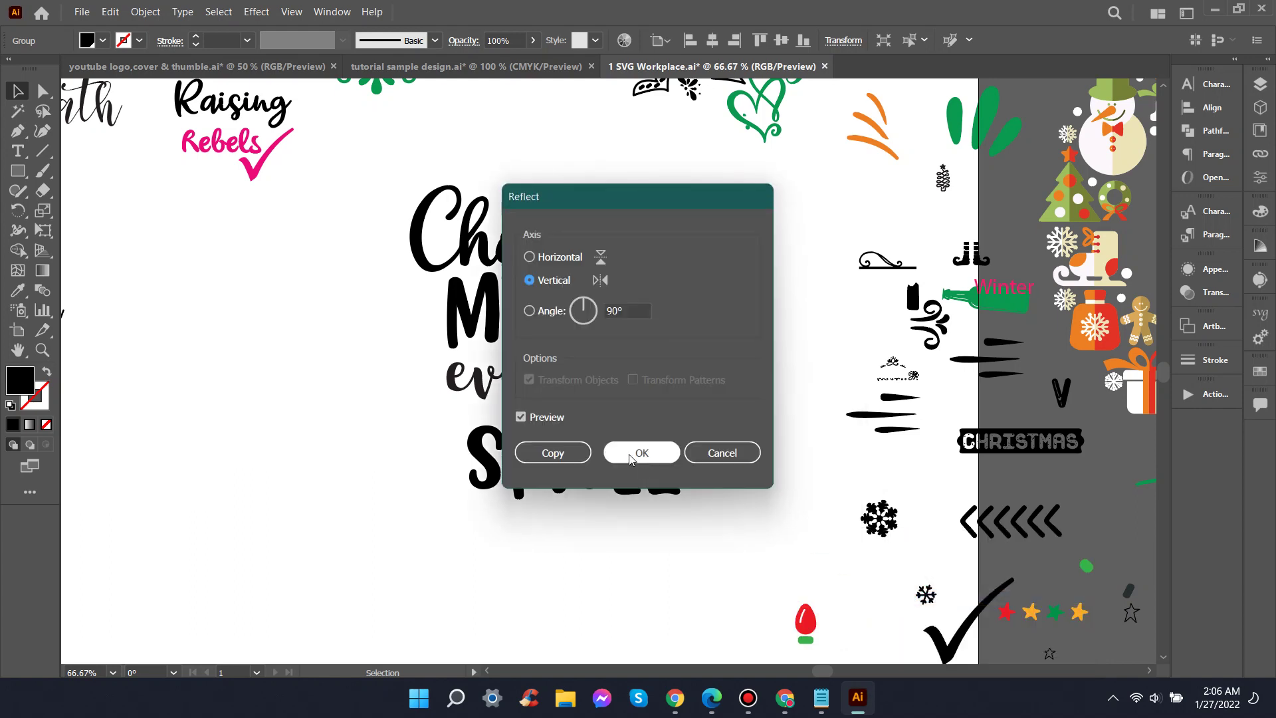
{"action": "left_click", "coordinate": [553, 453]}
{"action": "left_click_drag", "start_coordinate": [685, 353], "coordinate": [440, 363]}
{"action": "left_click", "coordinate": [748, 328]}
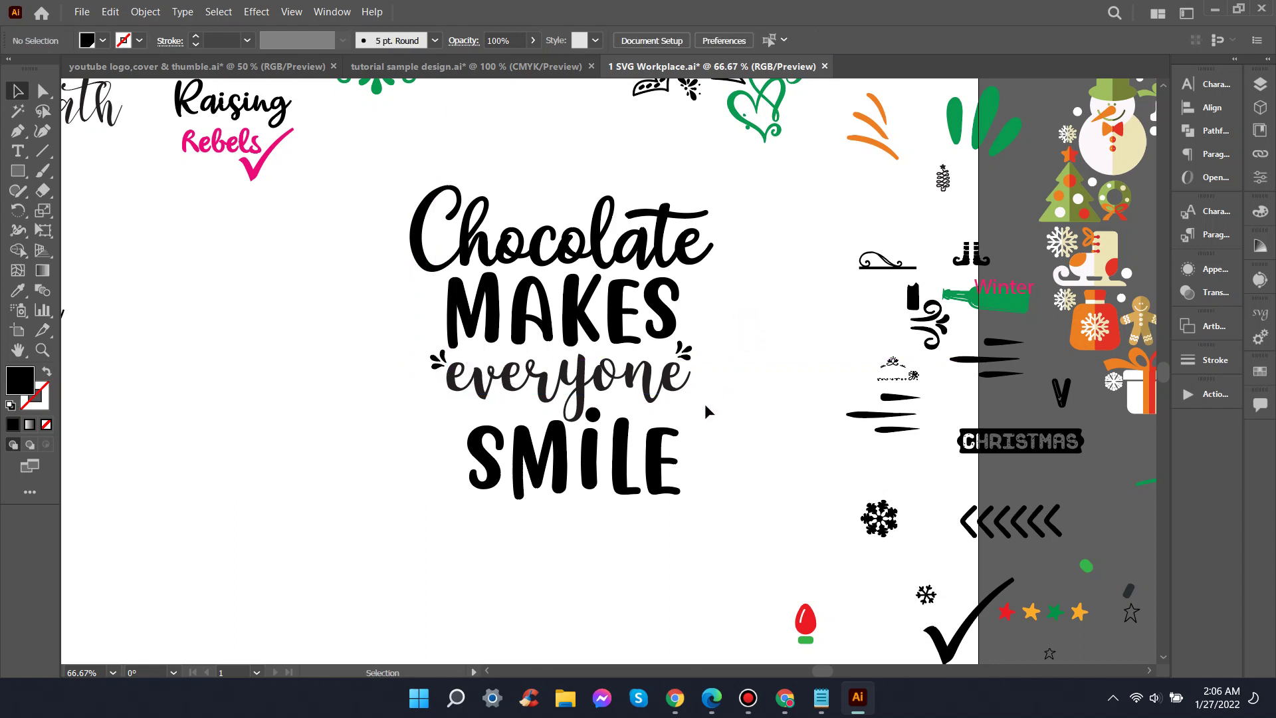
Step: Duplicate both leaves down beside 'SMILE', then marquee-select the whole quote artwork
{"action": "left_click", "coordinate": [651, 449]}
{"action": "left_click", "coordinate": [760, 416]}
{"action": "left_click", "coordinate": [747, 495]}
{"action": "left_click", "coordinate": [685, 354]}
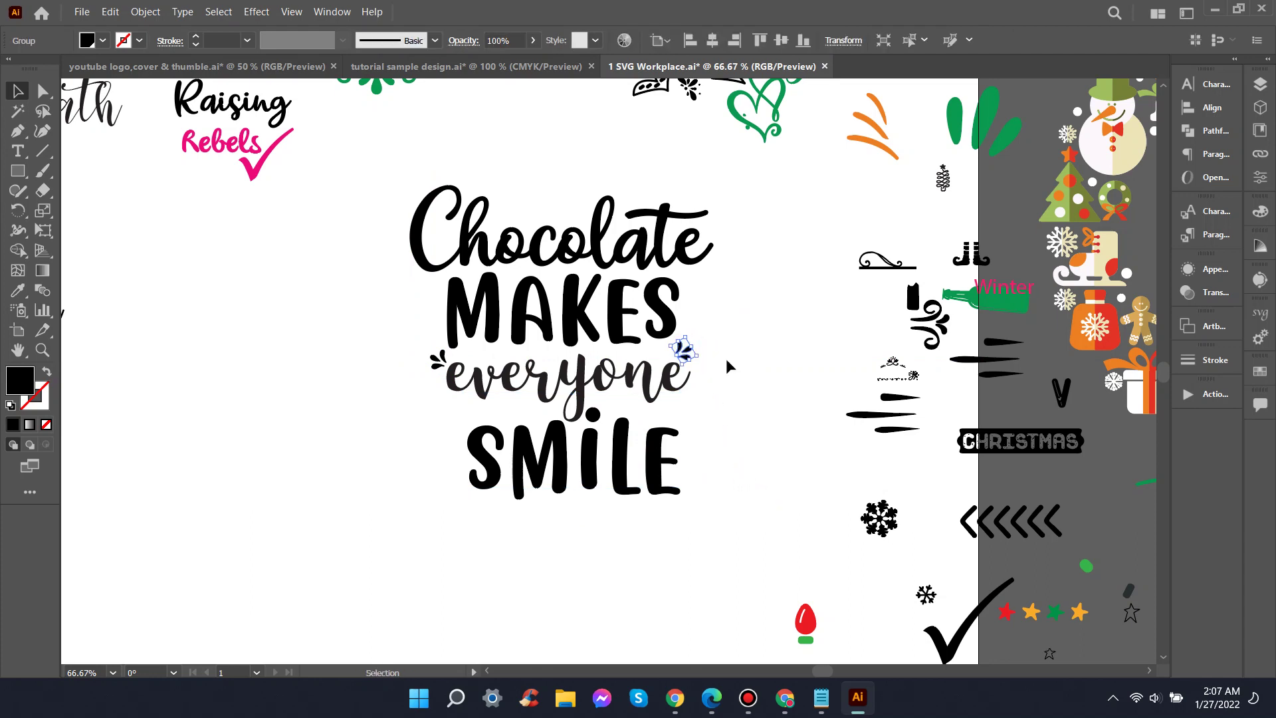
{"action": "mouse_move", "coordinate": [683, 351]}
{"action": "left_mouse_down"}
{"action": "mouse_move", "coordinate": [698, 423]}
{"action": "mouse_move", "coordinate": [688, 420]}
{"action": "left_mouse_up"}
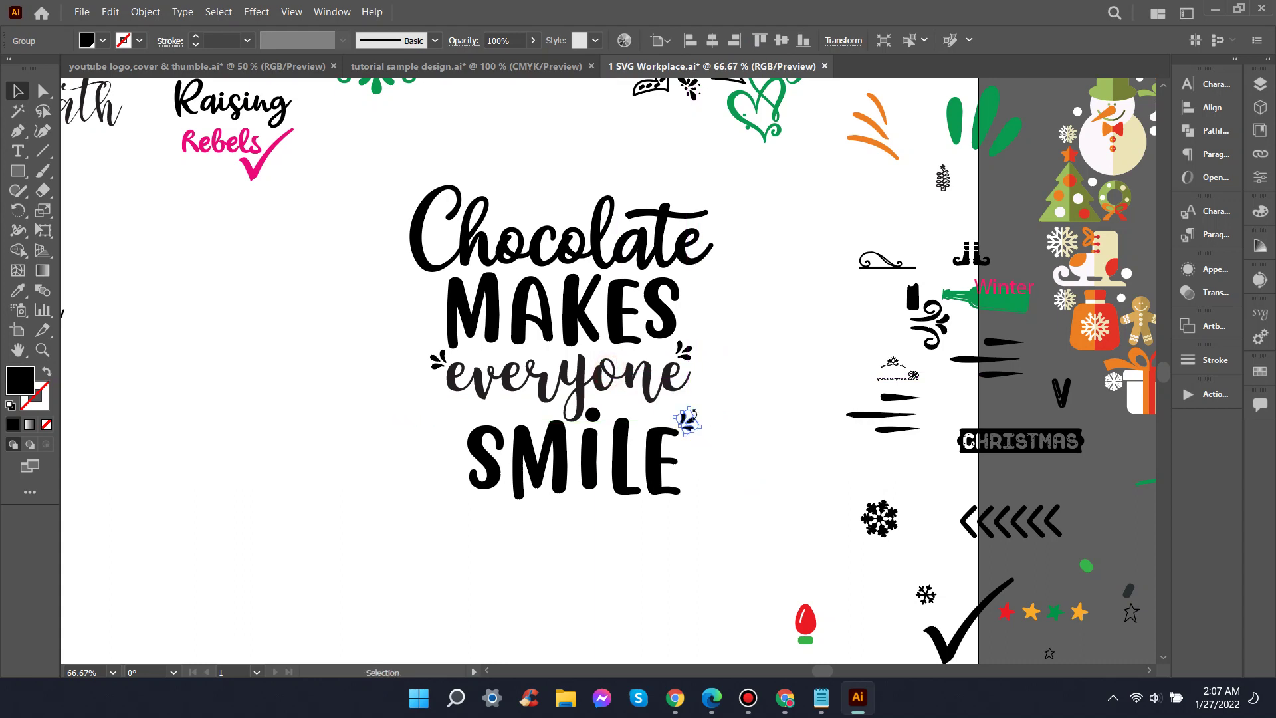
{"action": "left_click", "coordinate": [437, 361]}
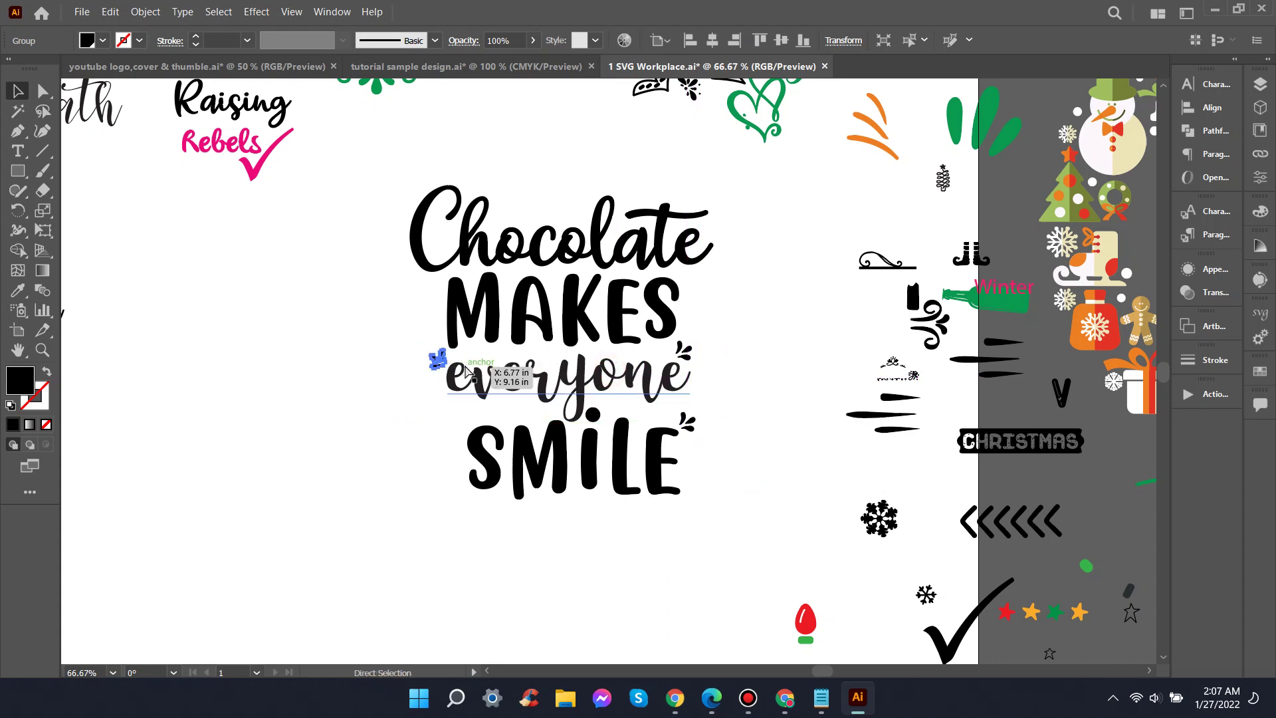
{"action": "left_click_drag", "start_coordinate": [530, 402], "coordinate": [457, 422]}
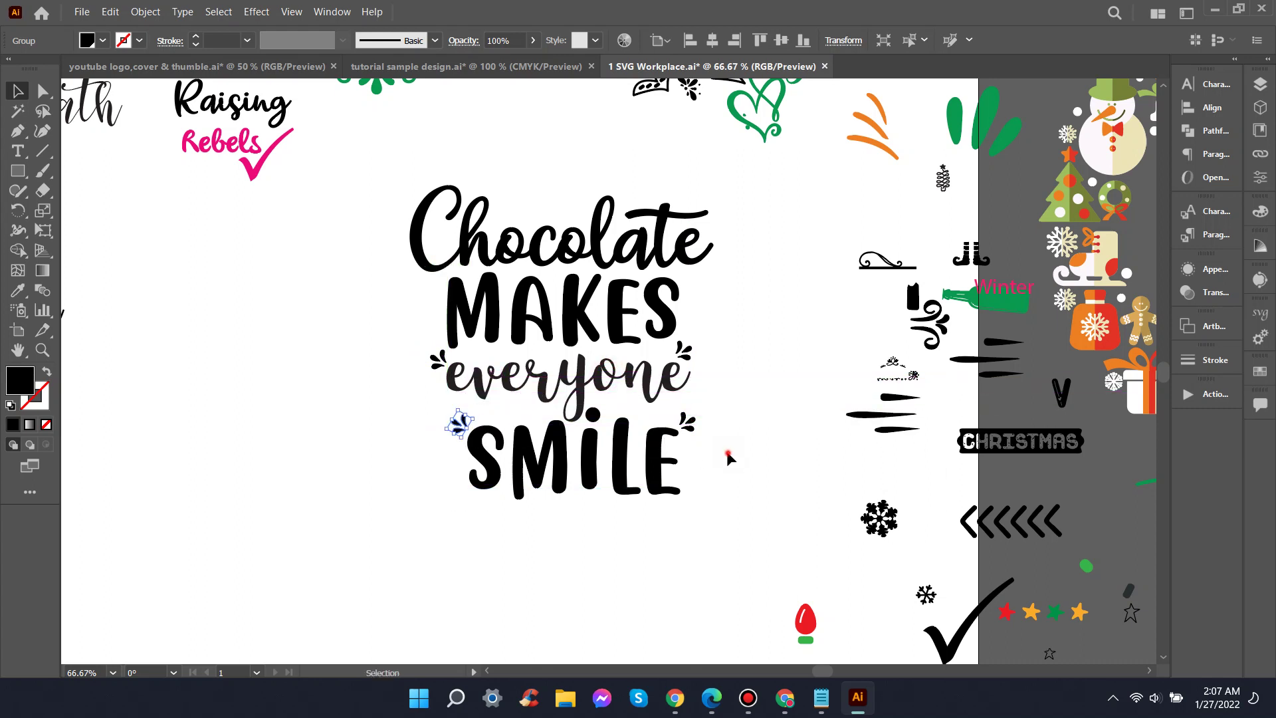
{"action": "left_click", "coordinate": [723, 537]}
{"action": "left_click_drag", "start_coordinate": [724, 528], "coordinate": [403, 190]}
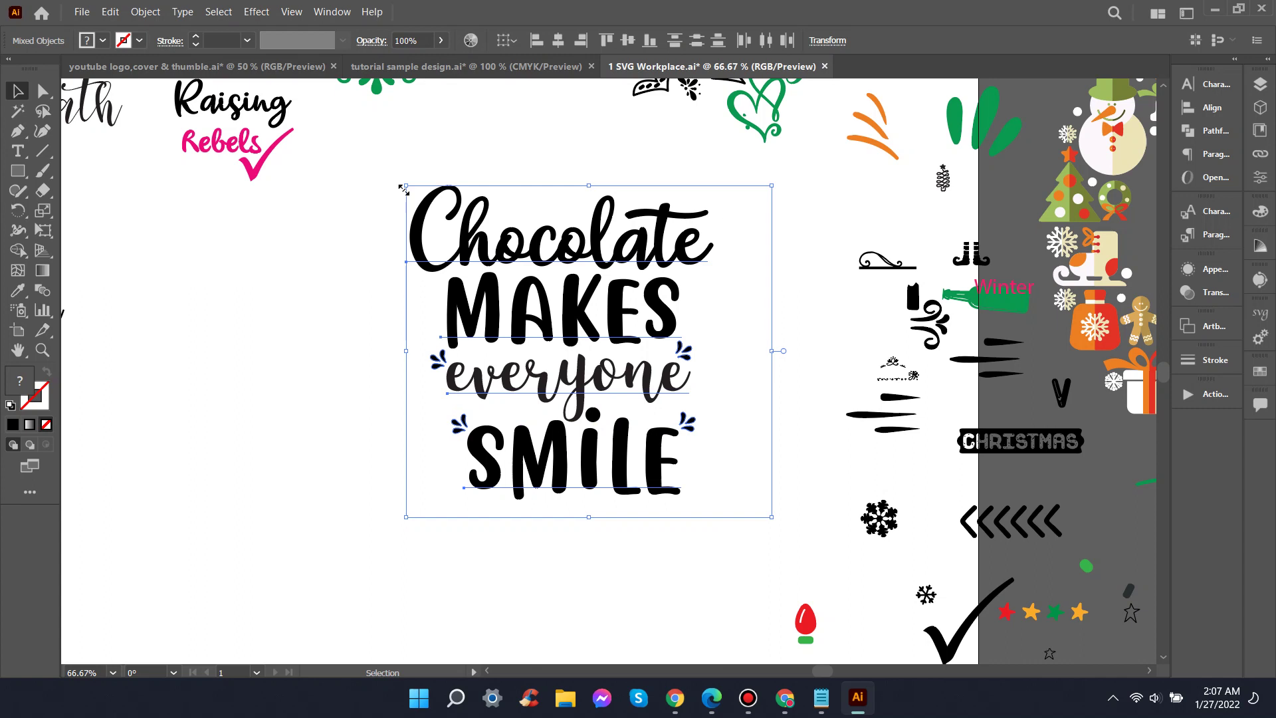
Step: Group the quote, expand it into outlines via Object > Expand, and cut it
{"action": "key", "text": "ctrl+g"}
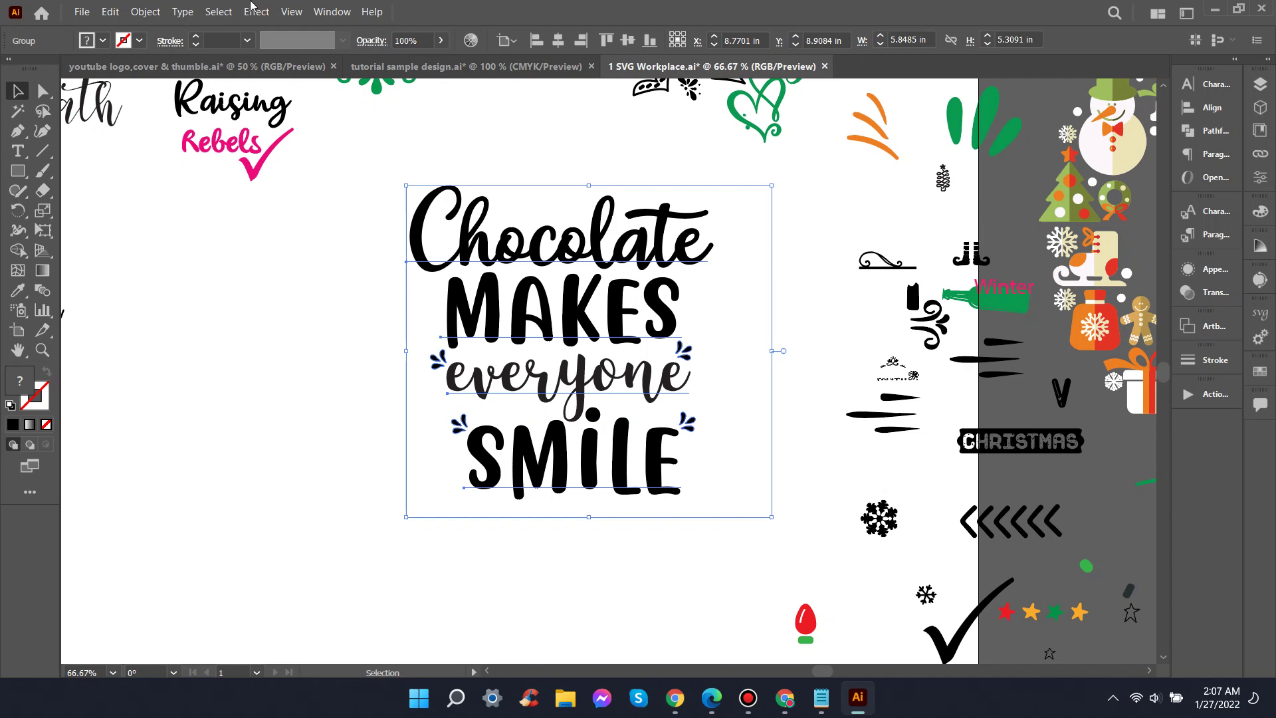
{"action": "left_click", "coordinate": [145, 11]}
{"action": "left_click", "coordinate": [197, 217]}
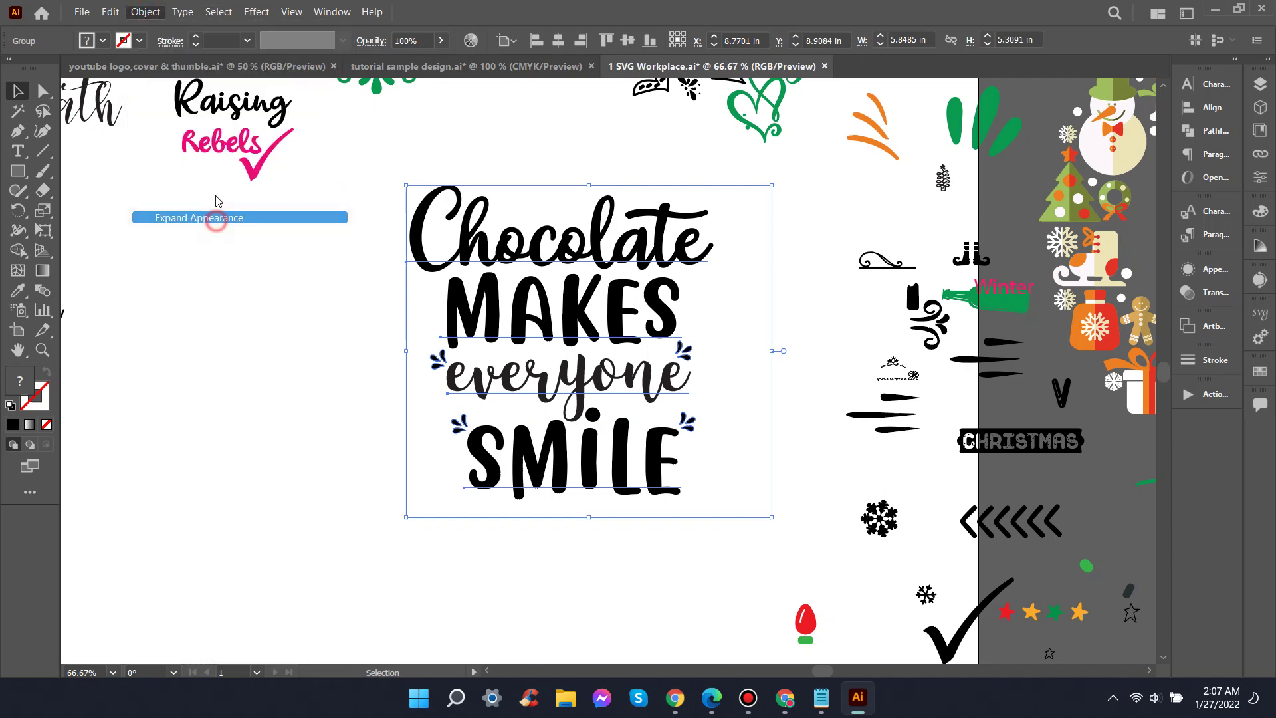
{"action": "left_click", "coordinate": [145, 11]}
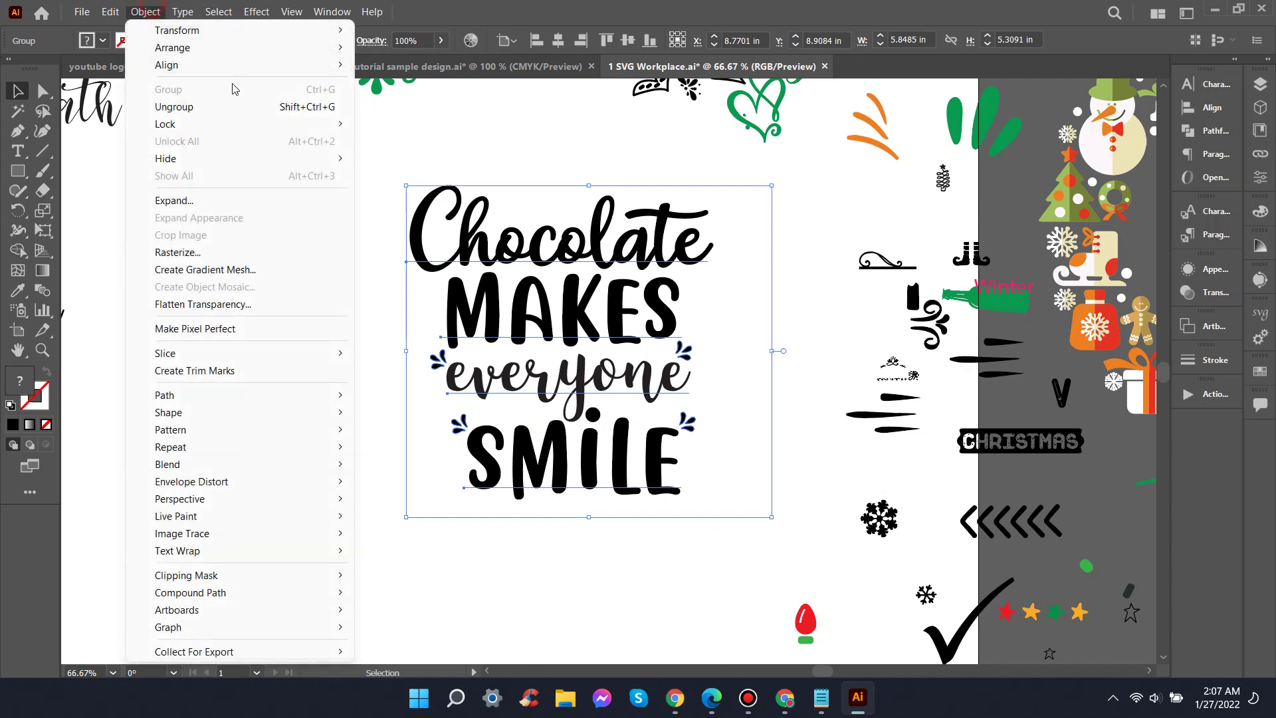
{"action": "left_click", "coordinate": [196, 200]}
{"action": "left_click", "coordinate": [602, 442]}
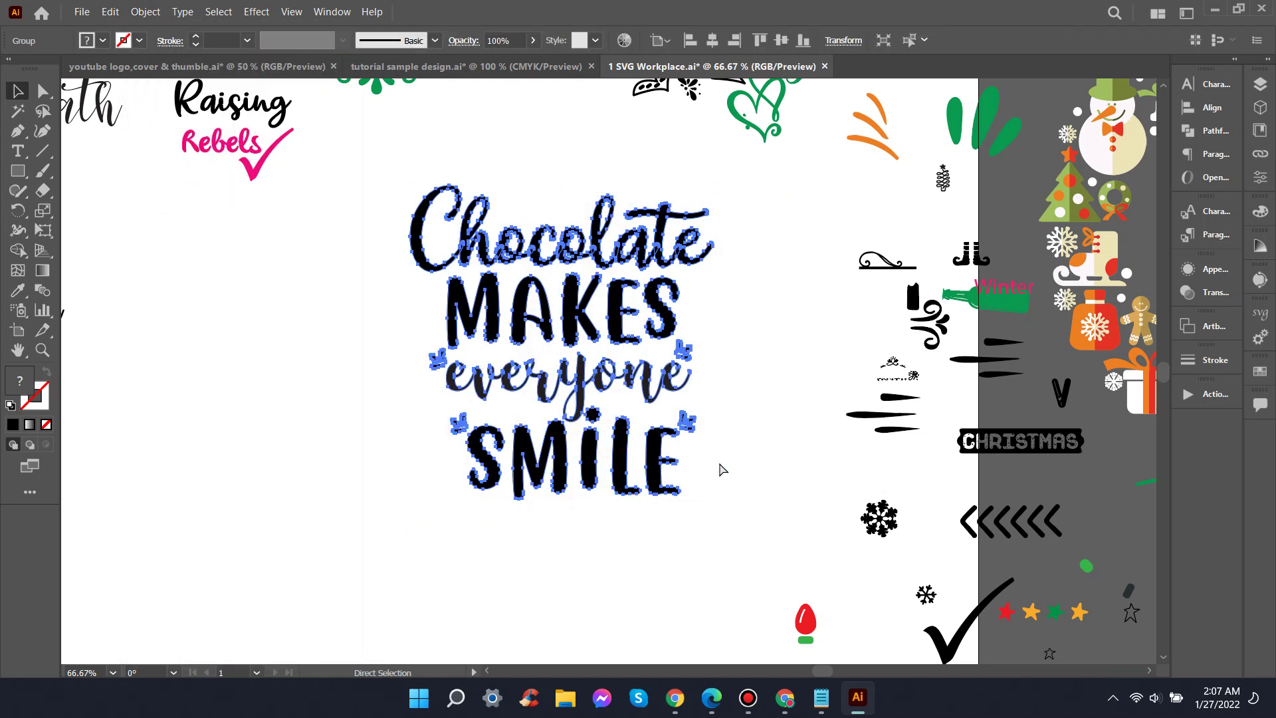
{"action": "key", "text": "ctrl+x"}
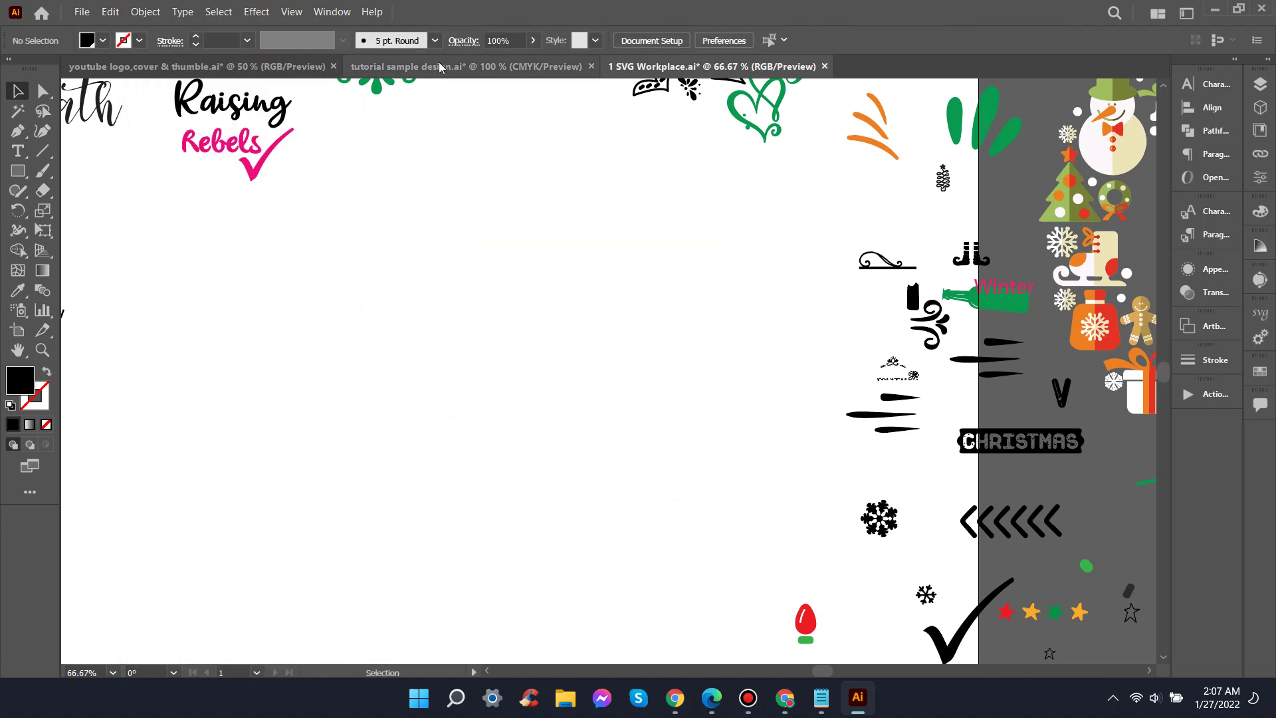
Step: Paste the outlined quote into tutorial sample design.ai, shrunk into the third row's first slot
{"action": "left_click", "coordinate": [439, 67]}
{"action": "key", "text": "ctrl+v"}
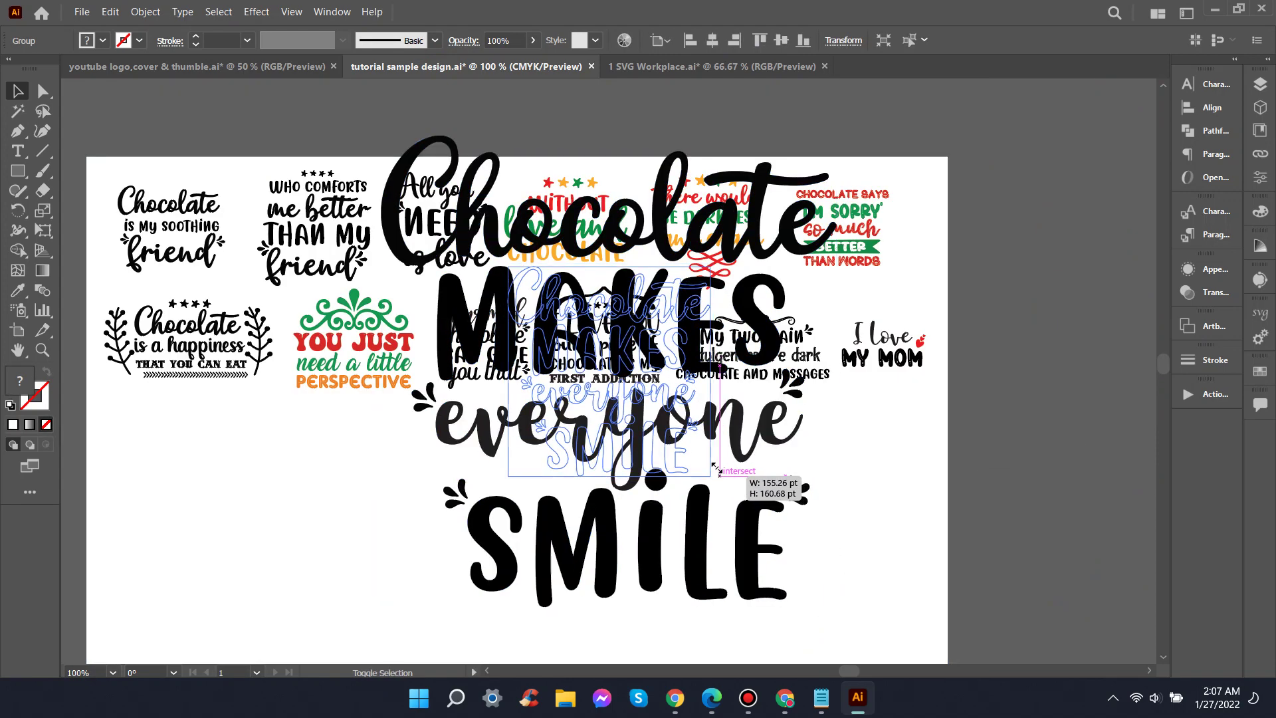
{"action": "mouse_move", "coordinate": [835, 605]}
{"action": "left_mouse_down"}
{"action": "mouse_move", "coordinate": [658, 413]}
{"action": "mouse_move", "coordinate": [103, 489]}
{"action": "left_mouse_up"}
{"action": "left_click", "coordinate": [263, 490]}
{"action": "key", "text": "space"}
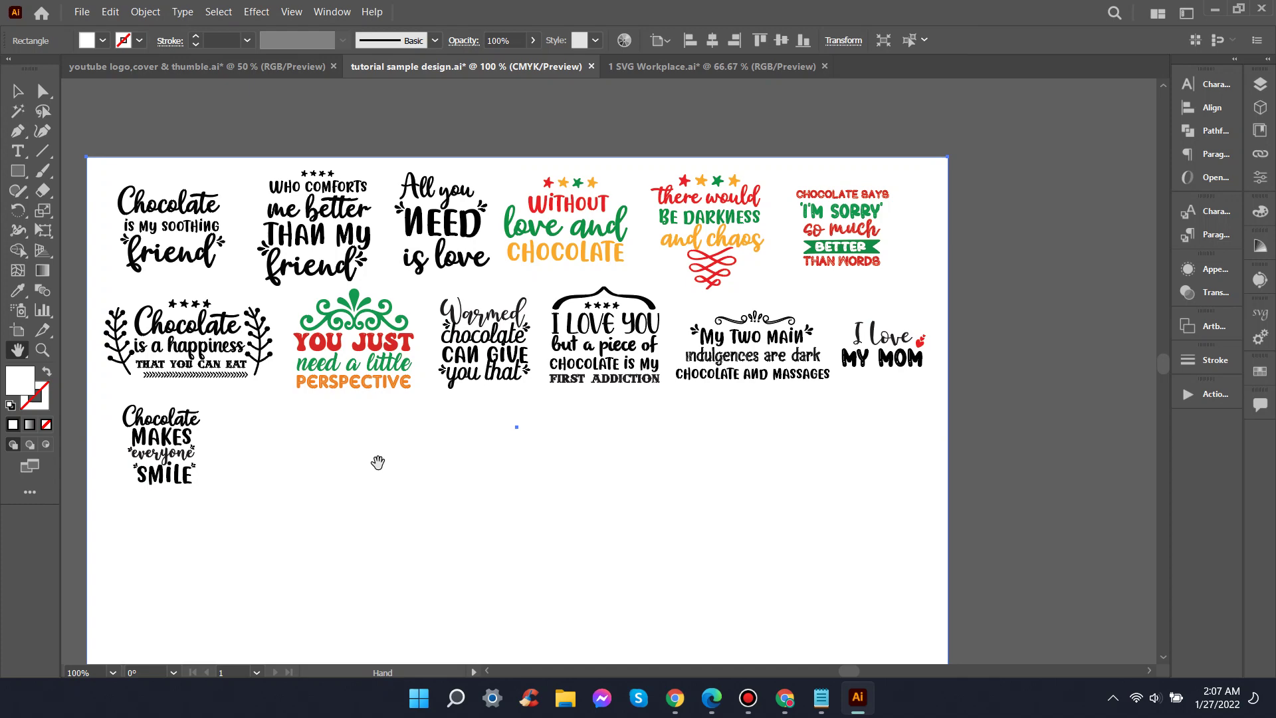
Step: Shrink the SVG Cut Files logo and set it beside the collection sheet
{"action": "scroll", "coordinate": [382, 464], "scroll_direction": "down", "scroll_amount": 2}
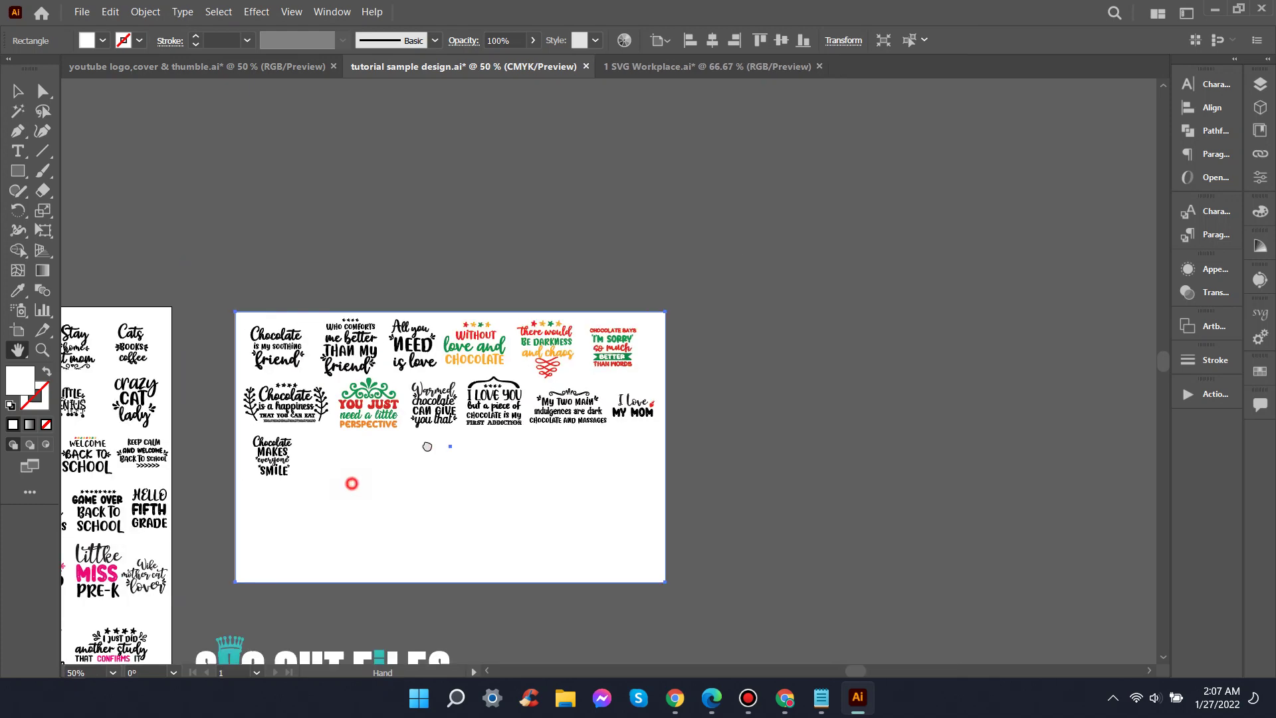
{"action": "left_click_drag", "start_coordinate": [428, 446], "coordinate": [582, 374]}
{"action": "left_click", "coordinate": [591, 615]}
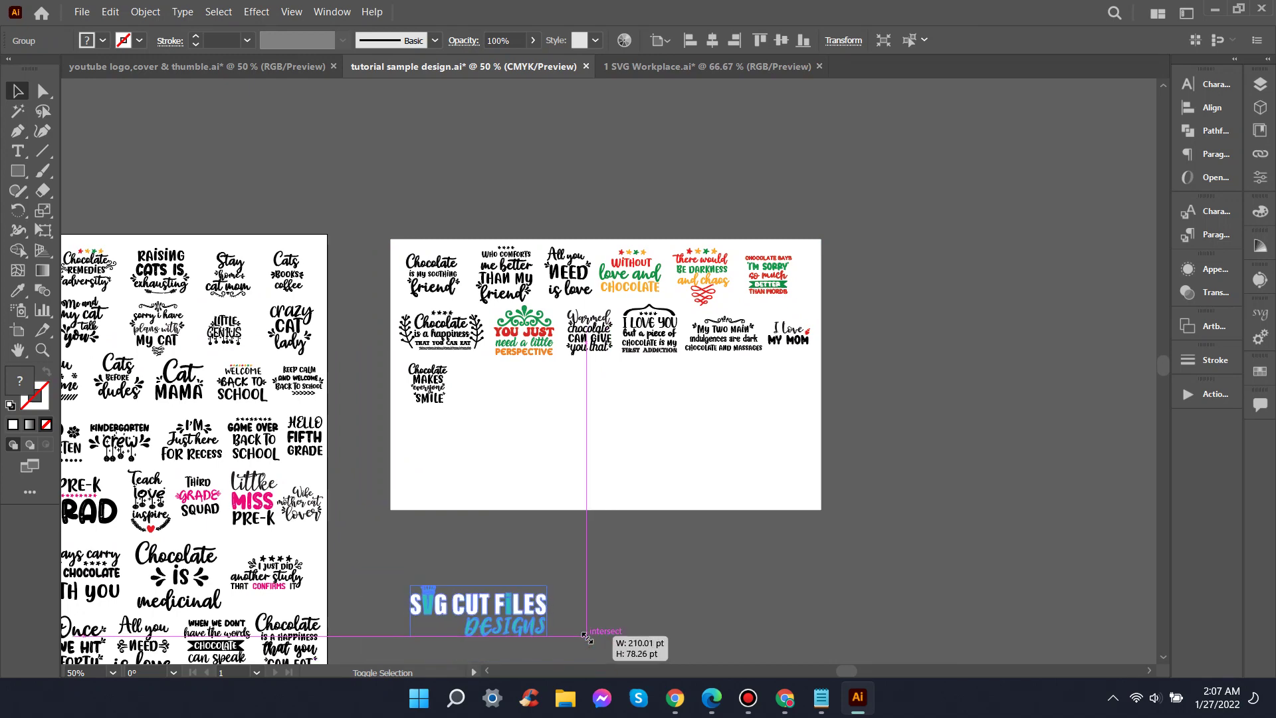
{"action": "mouse_move", "coordinate": [610, 660]}
{"action": "left_mouse_down"}
{"action": "mouse_move", "coordinate": [572, 641]}
{"action": "mouse_move", "coordinate": [727, 545]}
{"action": "left_mouse_up"}
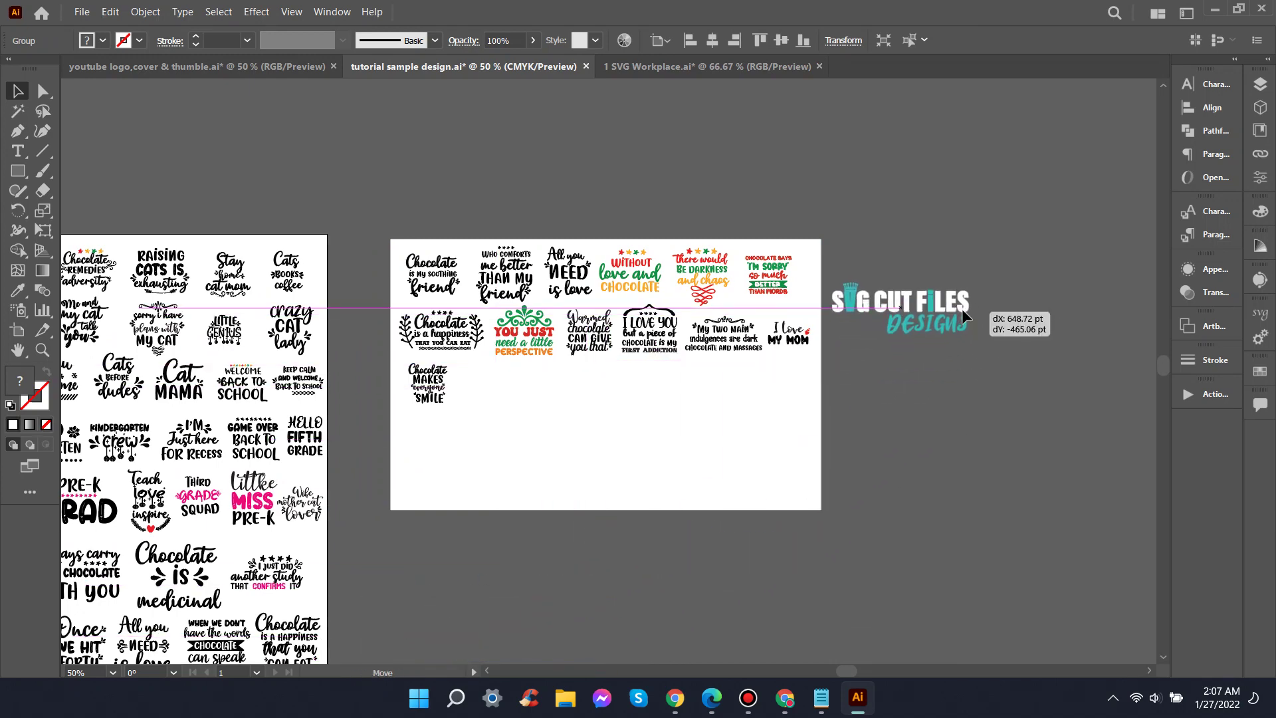
{"action": "left_click_drag", "start_coordinate": [976, 321], "coordinate": [974, 284]}
{"action": "left_click", "coordinate": [706, 561]}
Step: Move the thank-you line above the collection sheet and make it white
{"action": "scroll", "coordinate": [563, 563], "scroll_direction": "down", "scroll_amount": 1}
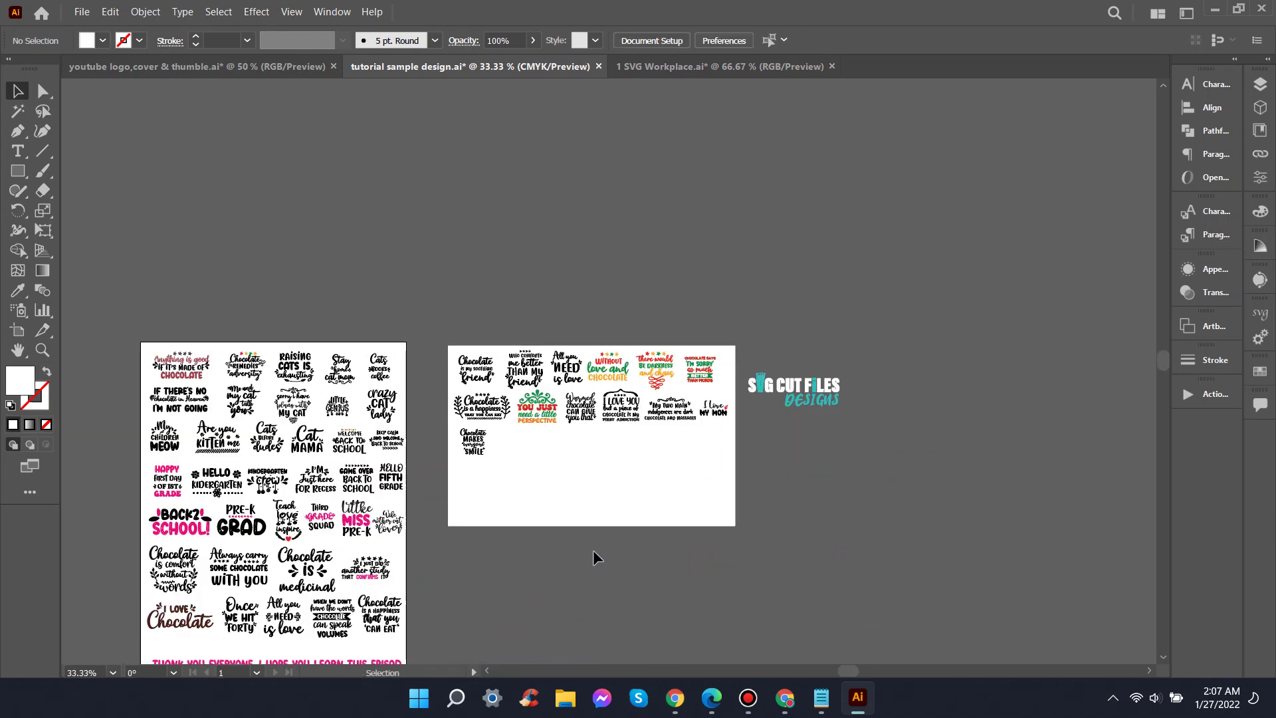
{"action": "scroll", "coordinate": [594, 565], "scroll_direction": "down", "scroll_amount": 2}
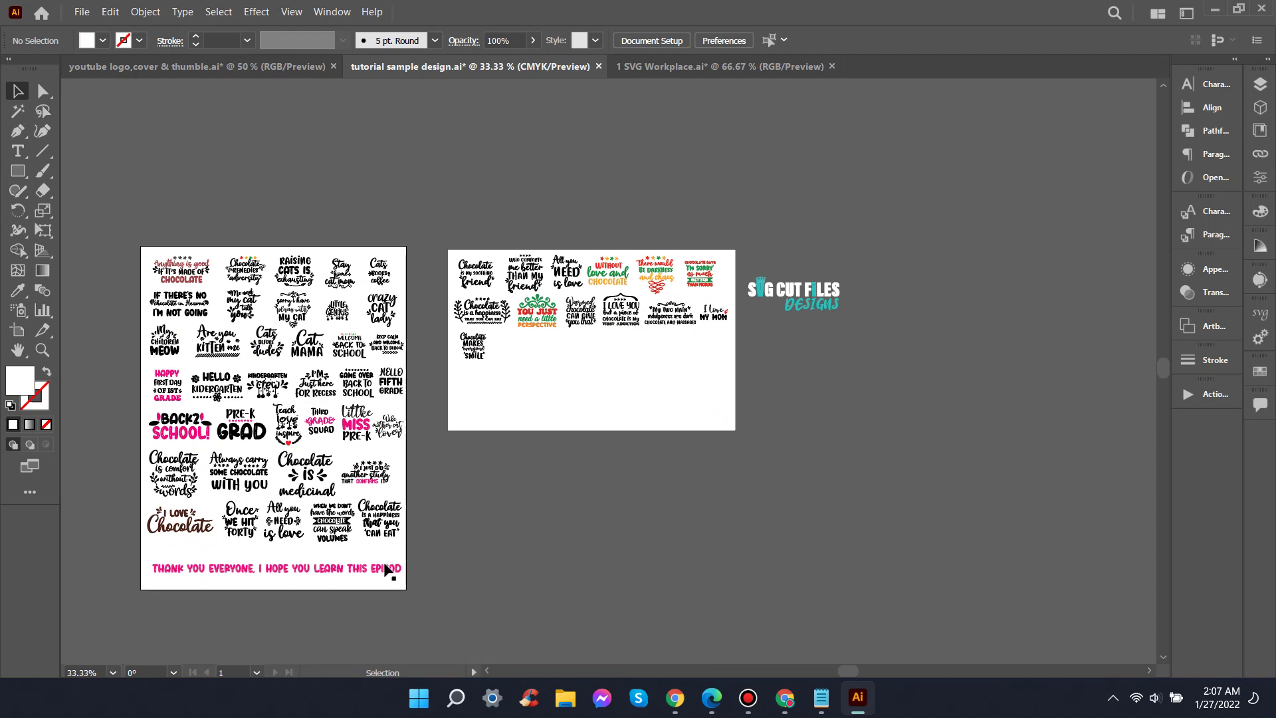
{"action": "left_click_drag", "start_coordinate": [386, 569], "coordinate": [698, 236]}
{"action": "key", "text": "i"}
{"action": "left_click", "coordinate": [665, 384]}
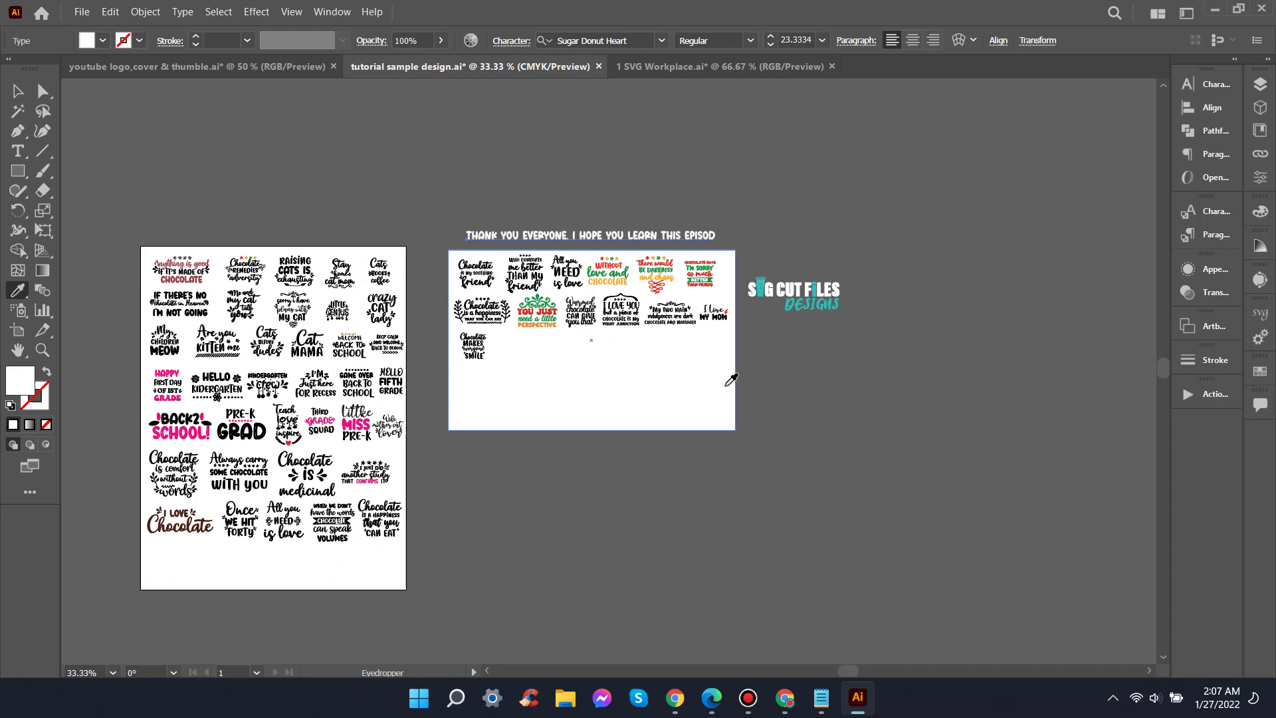
{"action": "key", "text": "v"}
{"action": "left_click", "coordinate": [684, 427]}
Step: Return to the 1 SVG Workplace.ai document
{"action": "scroll", "coordinate": [602, 428], "scroll_direction": "up", "scroll_amount": 2}
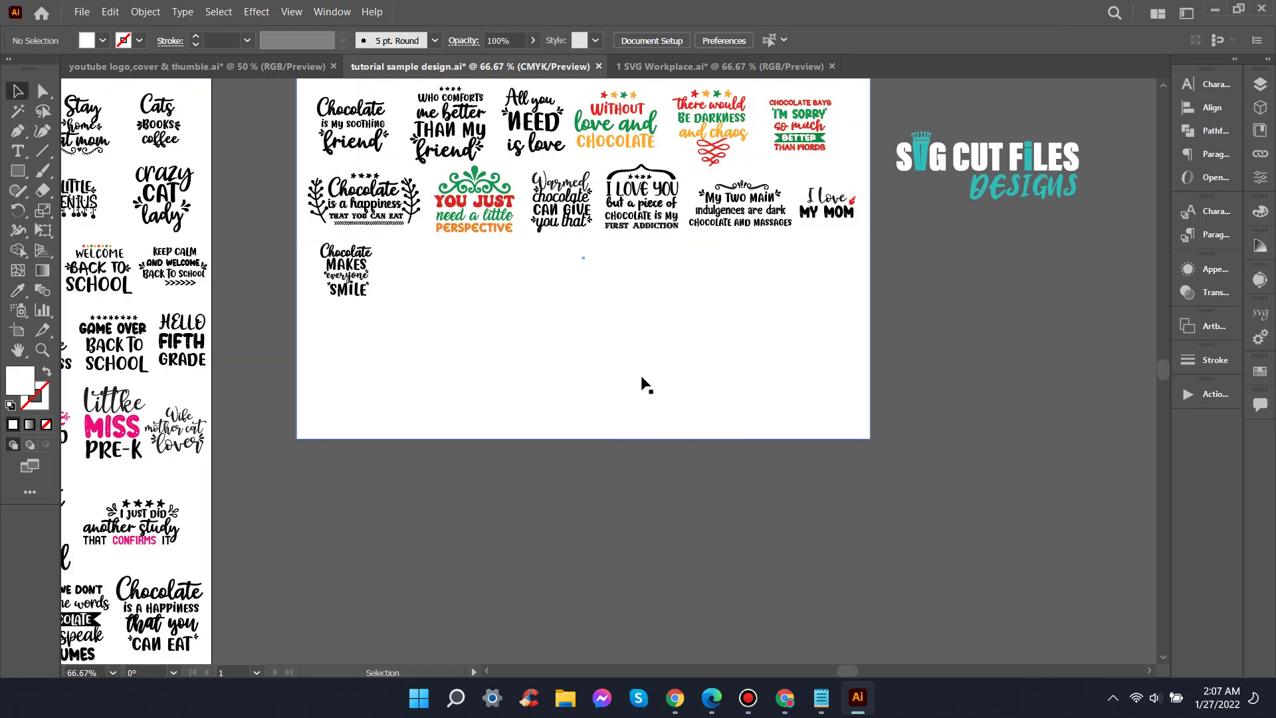
{"action": "scroll", "coordinate": [643, 384], "scroll_direction": "up", "scroll_amount": 1}
{"action": "scroll", "coordinate": [660, 383], "scroll_direction": "up", "scroll_amount": 1}
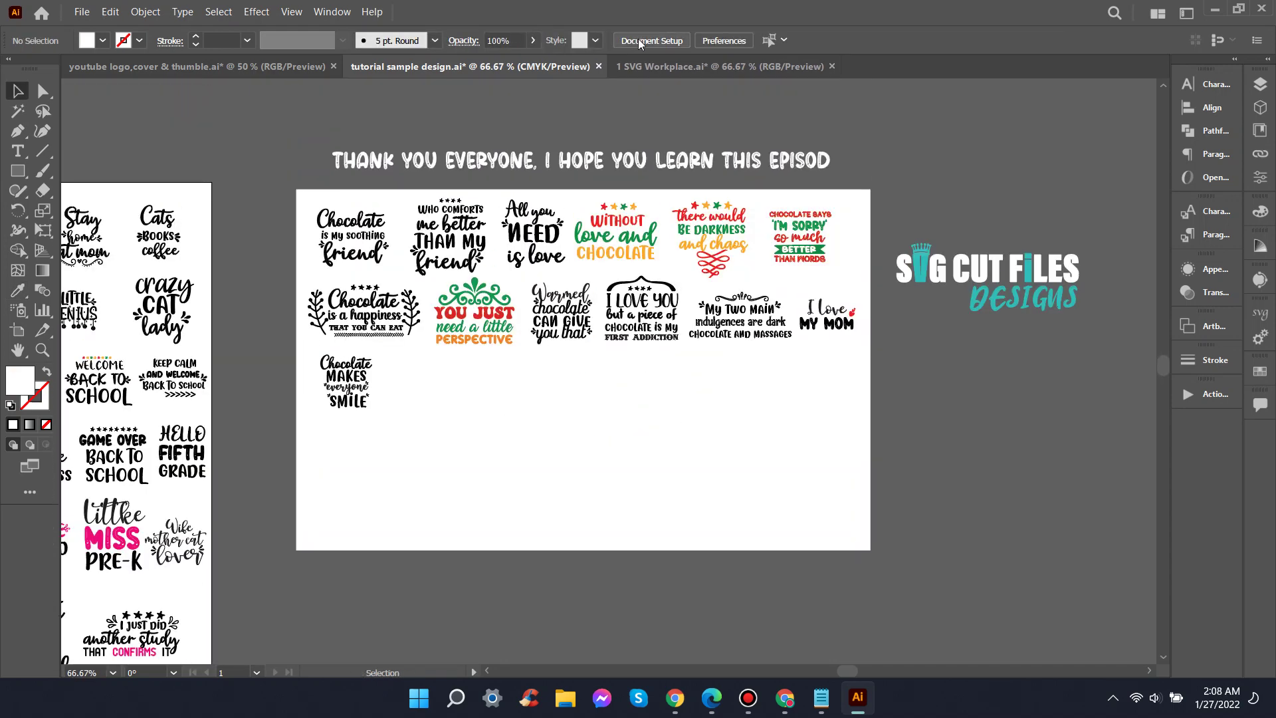
{"action": "left_click", "coordinate": [677, 65]}
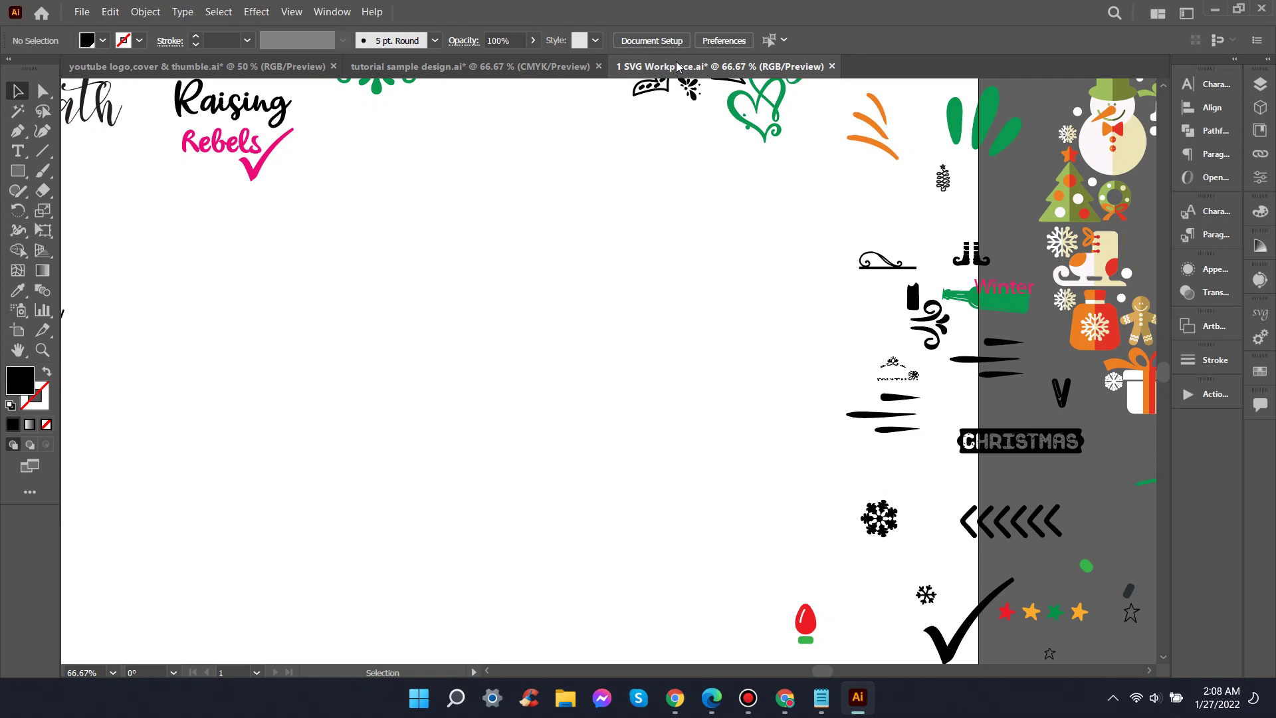
Step: Copy 'When it comes to chocolate, resistance is futile' from chocolate.txt, then minimize Notepad
{"action": "left_click", "coordinate": [821, 711]}
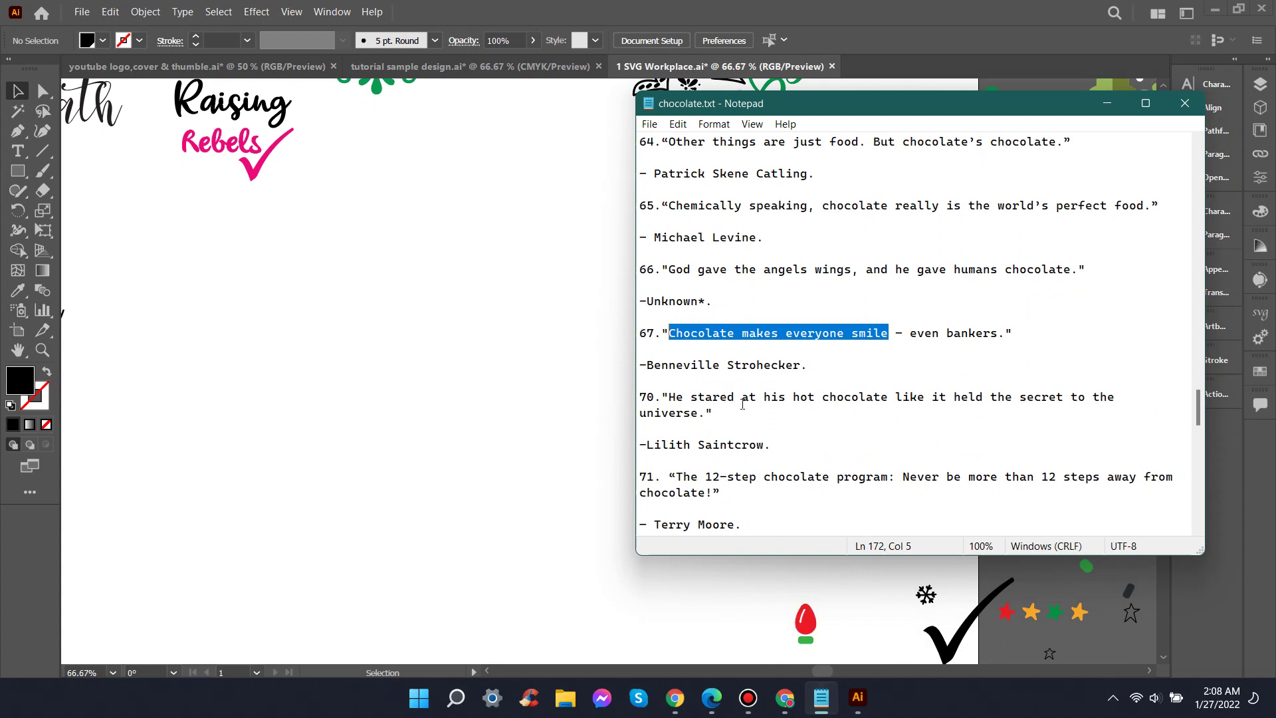
{"action": "scroll", "coordinate": [961, 412], "scroll_direction": "down", "scroll_amount": 2}
{"action": "scroll", "coordinate": [951, 419], "scroll_direction": "down", "scroll_amount": 1}
{"action": "scroll", "coordinate": [871, 425], "scroll_direction": "down", "scroll_amount": 1}
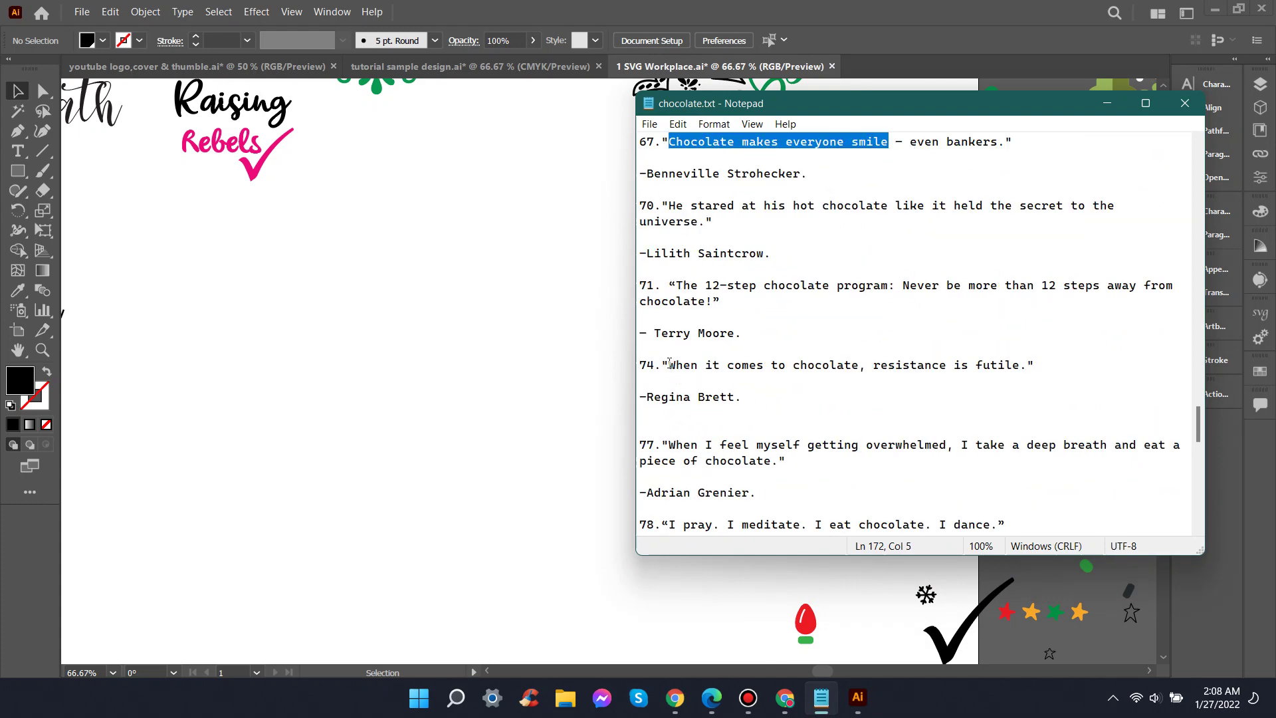
{"action": "left_click_drag", "start_coordinate": [669, 365], "coordinate": [1017, 365]}
{"action": "key", "text": "ctrl+c"}
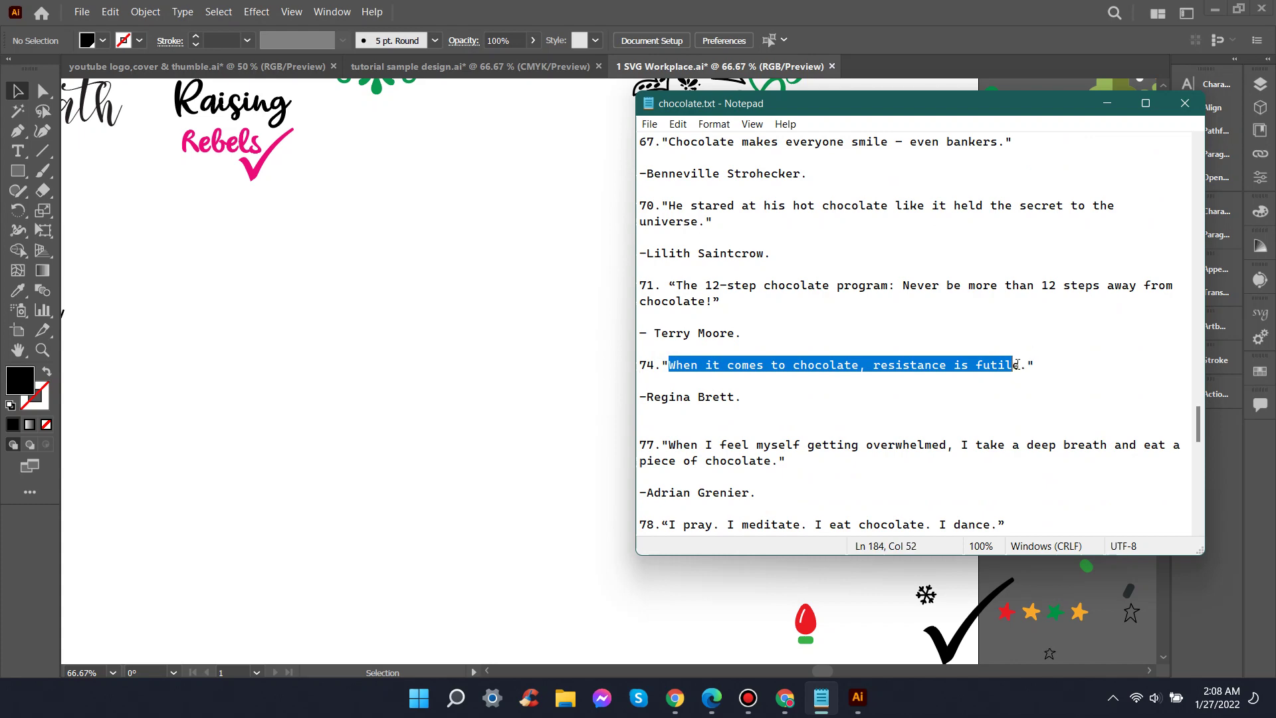
{"action": "left_click", "coordinate": [1107, 103]}
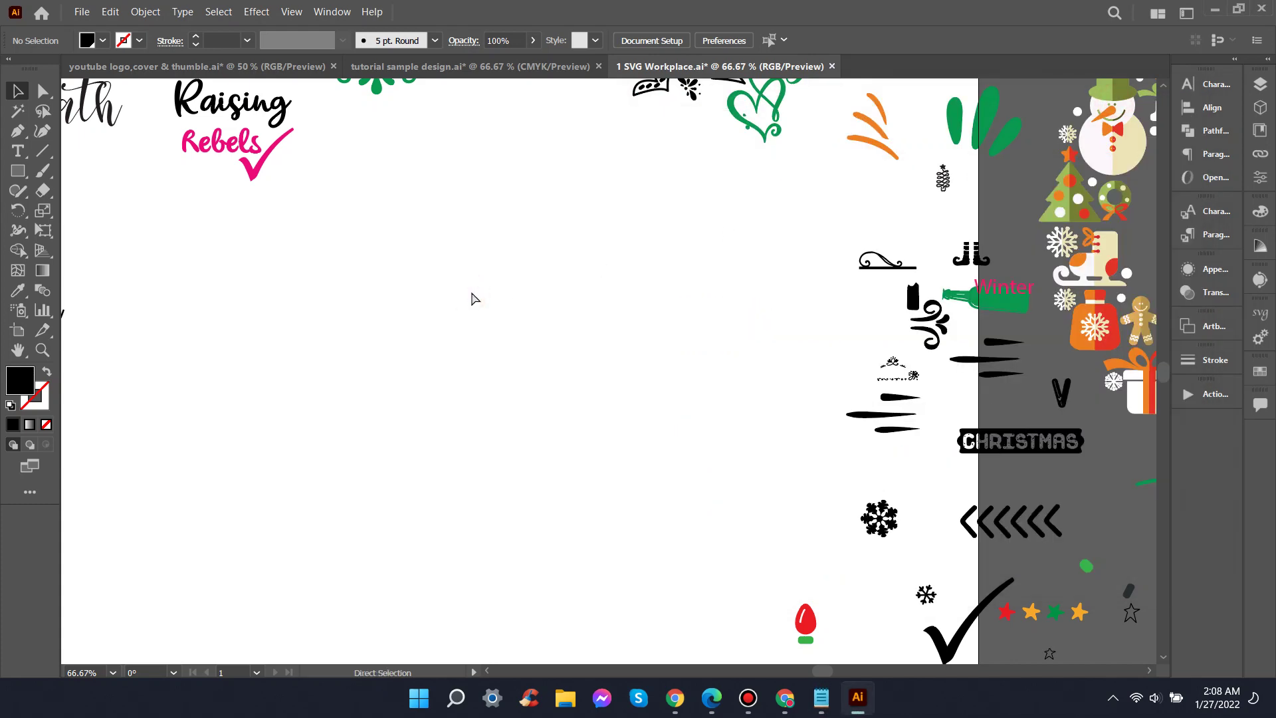
Step: Paste the quote onto the workspace, widen it, and delete the stray glyph after 'futile'
{"action": "key", "text": "ctrl+v"}
{"action": "mouse_move", "coordinate": [712, 373]}
{"action": "left_mouse_down"}
{"action": "mouse_move", "coordinate": [782, 367]}
{"action": "mouse_move", "coordinate": [701, 277]}
{"action": "mouse_move", "coordinate": [785, 290]}
{"action": "left_mouse_up"}
{"action": "double_click", "coordinate": [713, 274]}
{"action": "key", "text": "BackSpace"}
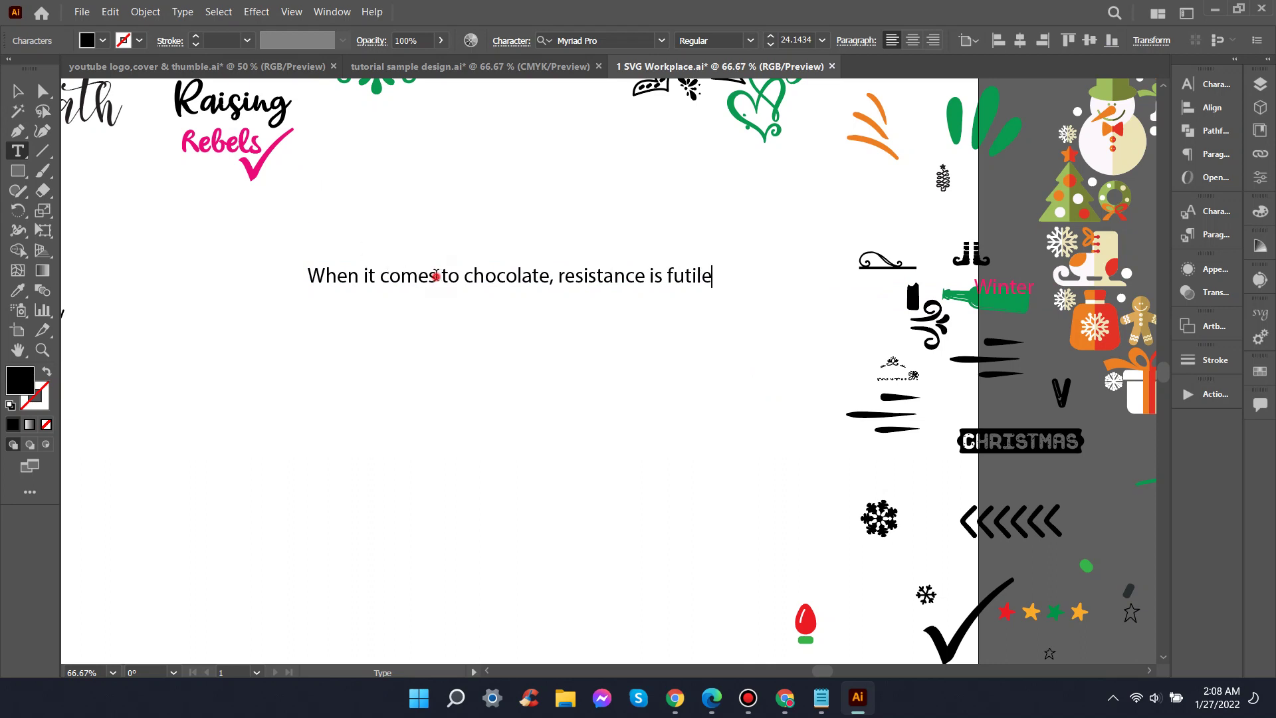
Step: Split 'When it comes' into its own text line above the rest of the quote
{"action": "left_click_drag", "start_coordinate": [436, 275], "coordinate": [299, 273]}
{"action": "key", "text": "ctrl"}
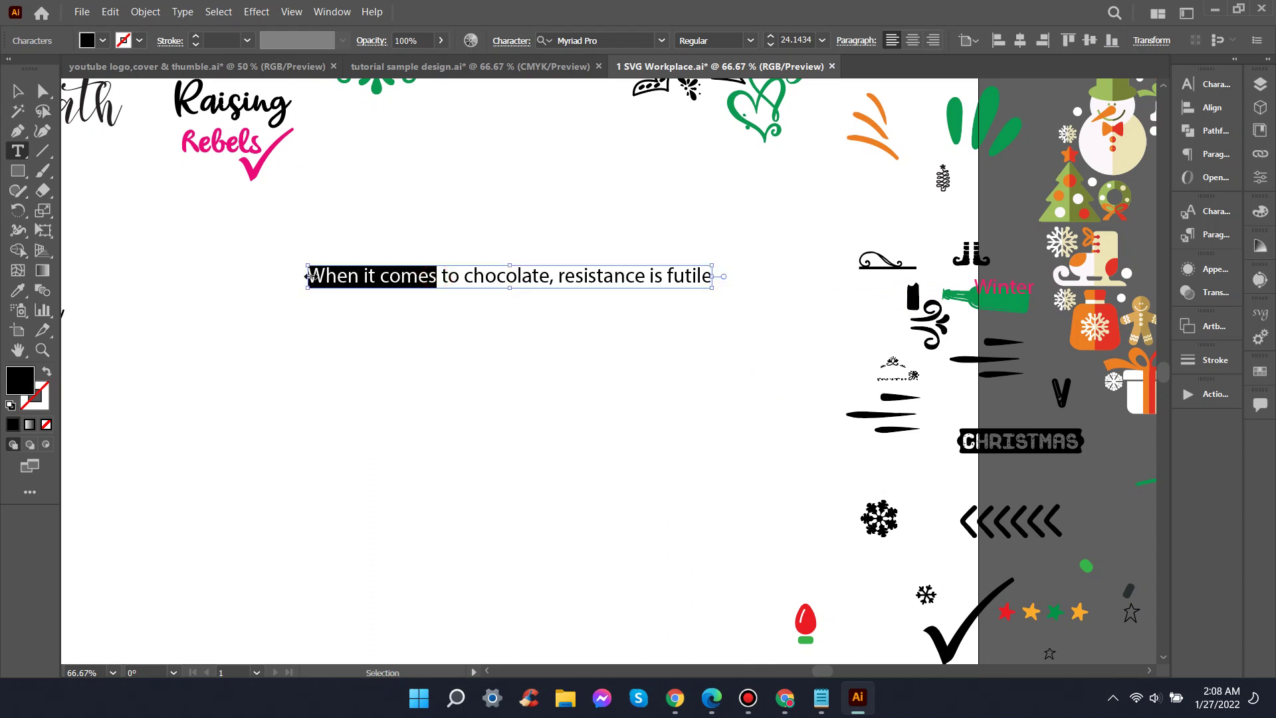
{"action": "key", "text": "BackSpace"}
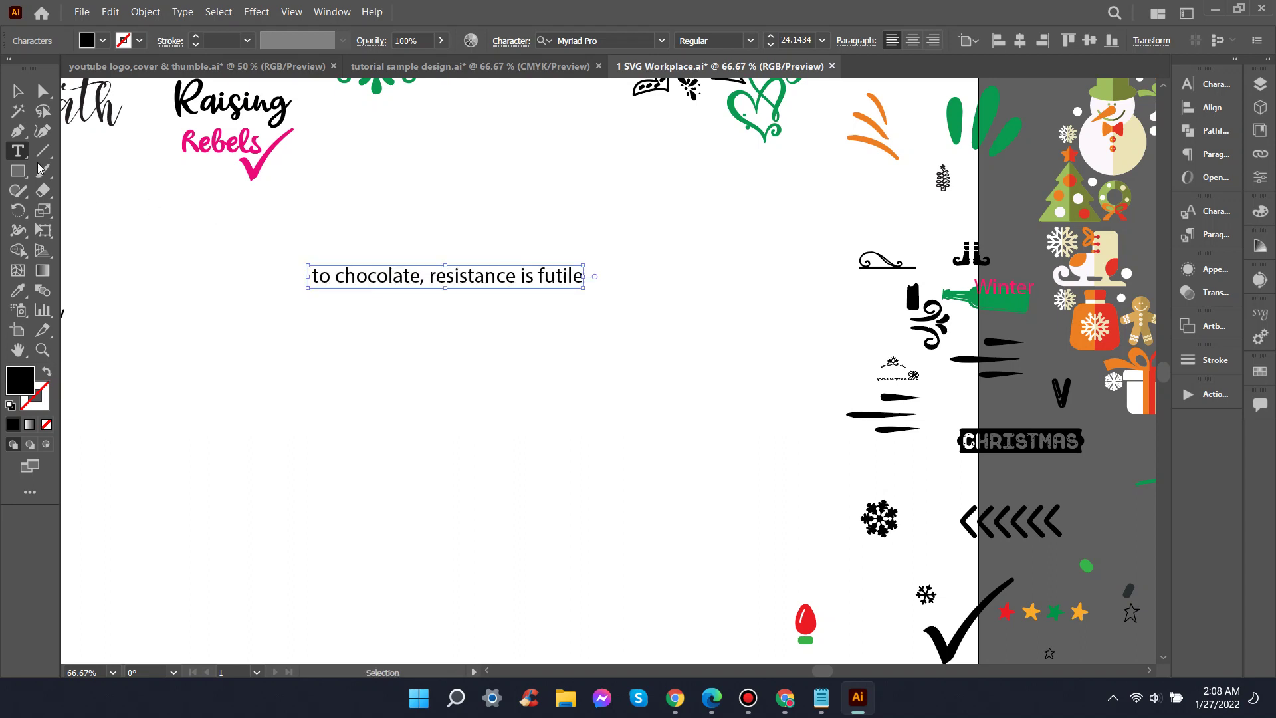
{"action": "left_click", "coordinate": [15, 93]}
{"action": "left_click", "coordinate": [481, 199]}
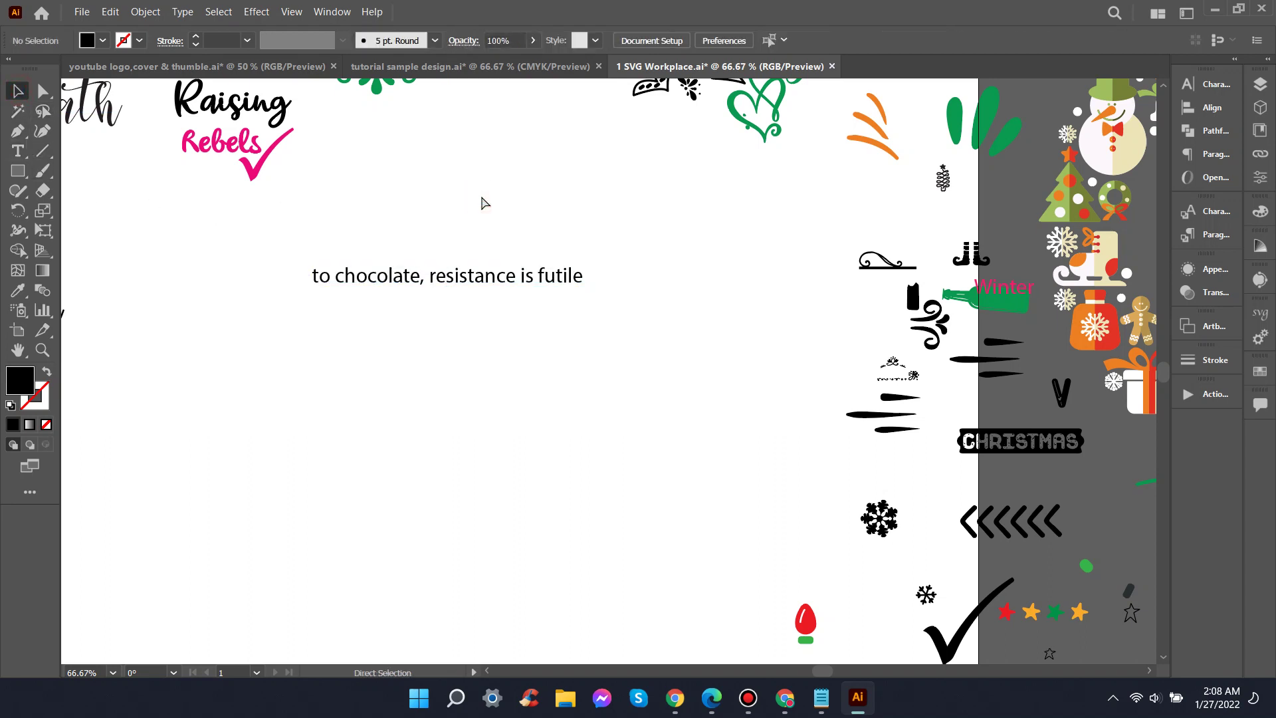
{"action": "type", "text": "When it comes"}
{"action": "left_click_drag", "start_coordinate": [621, 370], "coordinate": [532, 205]}
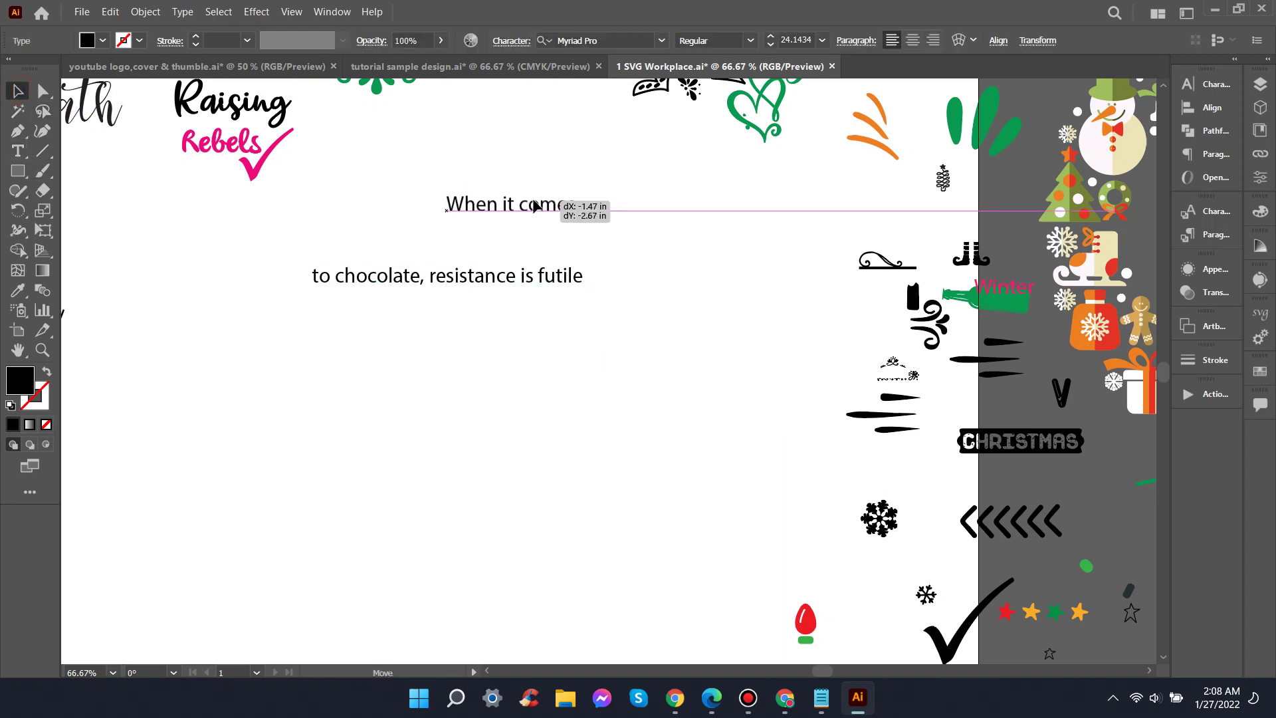
Step: Split off 'to chocolate,' and stack it between 'When it comes' and 'resistance is futile'
{"action": "double_click", "coordinate": [423, 278]}
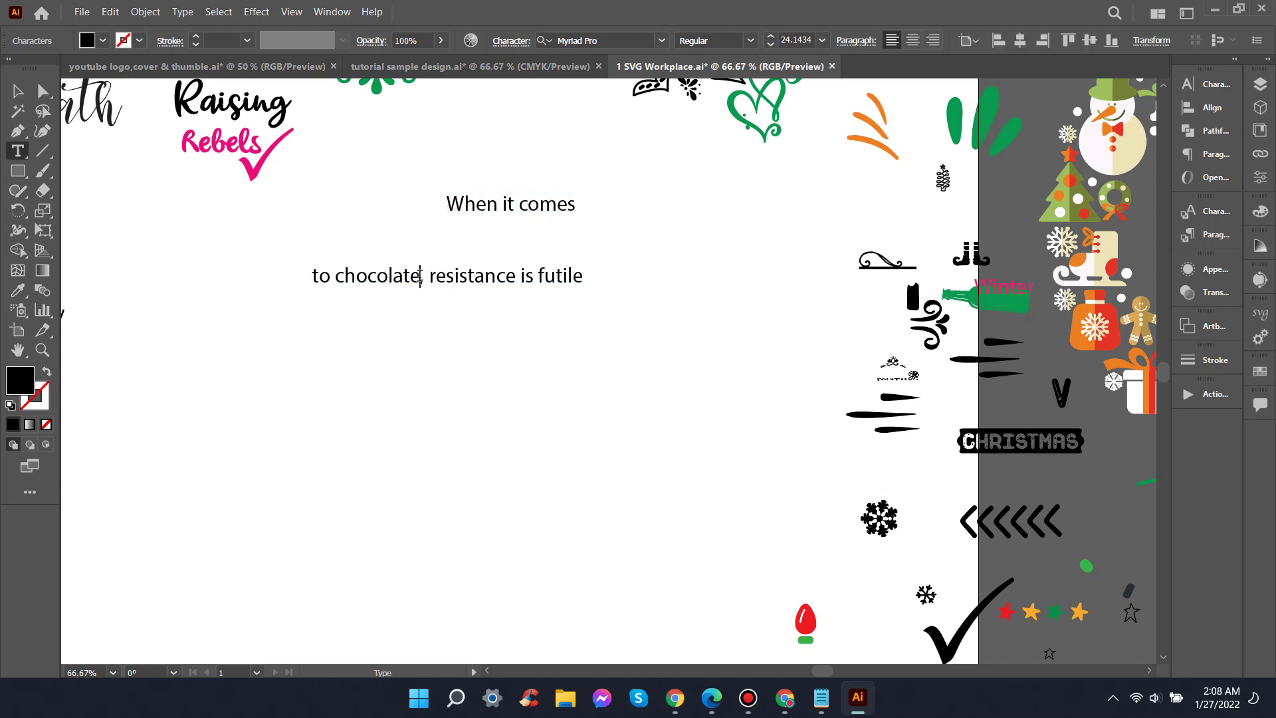
{"action": "left_click", "coordinate": [420, 276]}
{"action": "left_click_drag", "start_coordinate": [424, 280], "coordinate": [314, 272]}
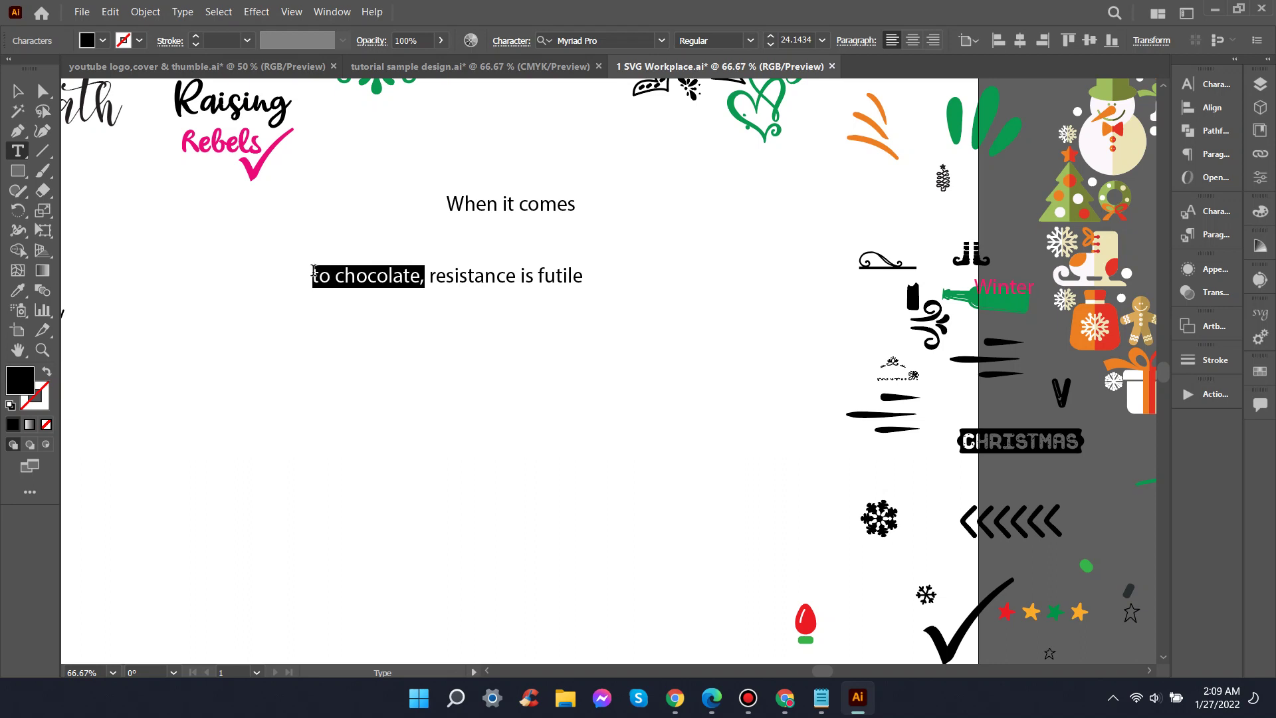
{"action": "key", "text": "BackSpace"}
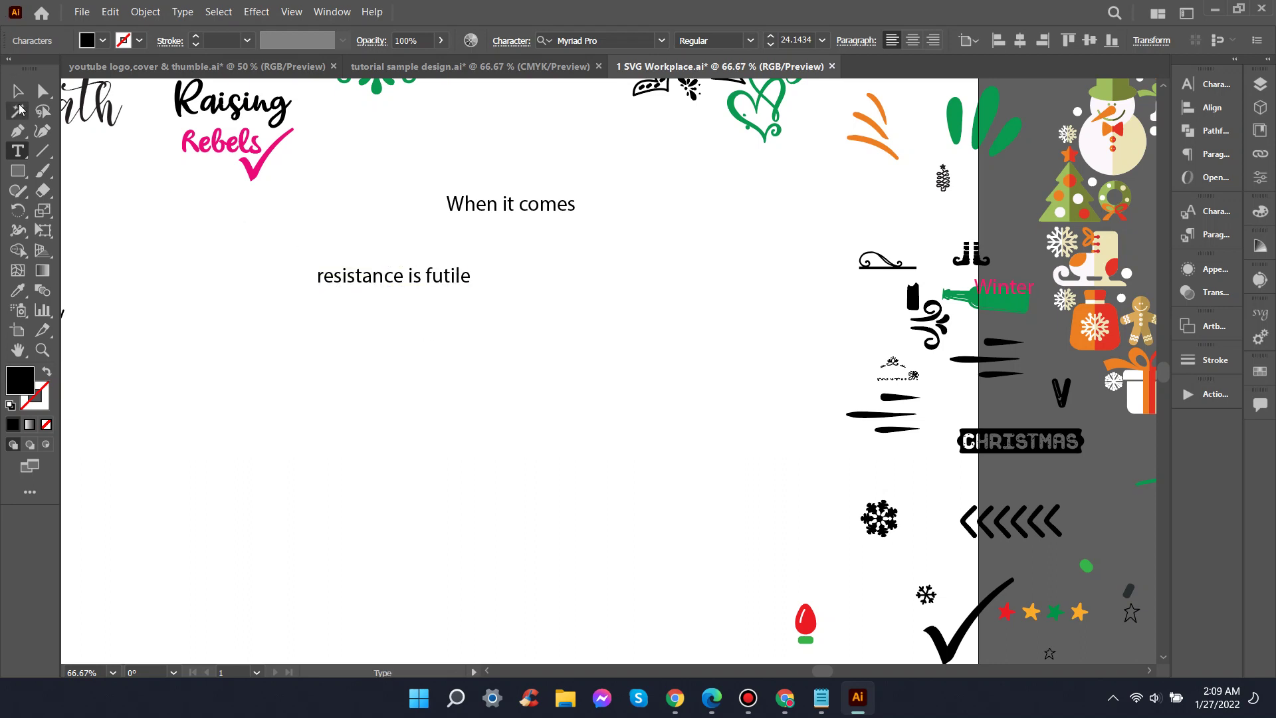
{"action": "left_click", "coordinate": [17, 91]}
{"action": "left_click", "coordinate": [572, 288]}
{"action": "key", "text": "ctrl+v"}
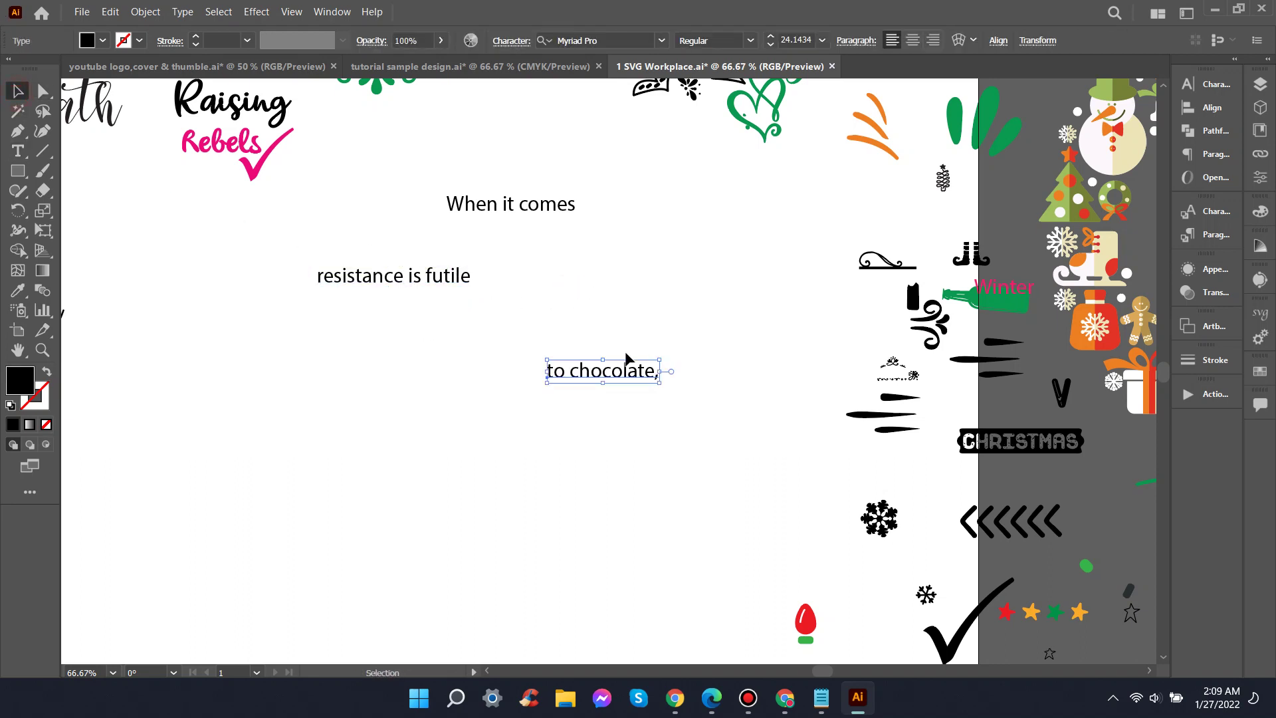
{"action": "left_click_drag", "start_coordinate": [619, 373], "coordinate": [523, 241]}
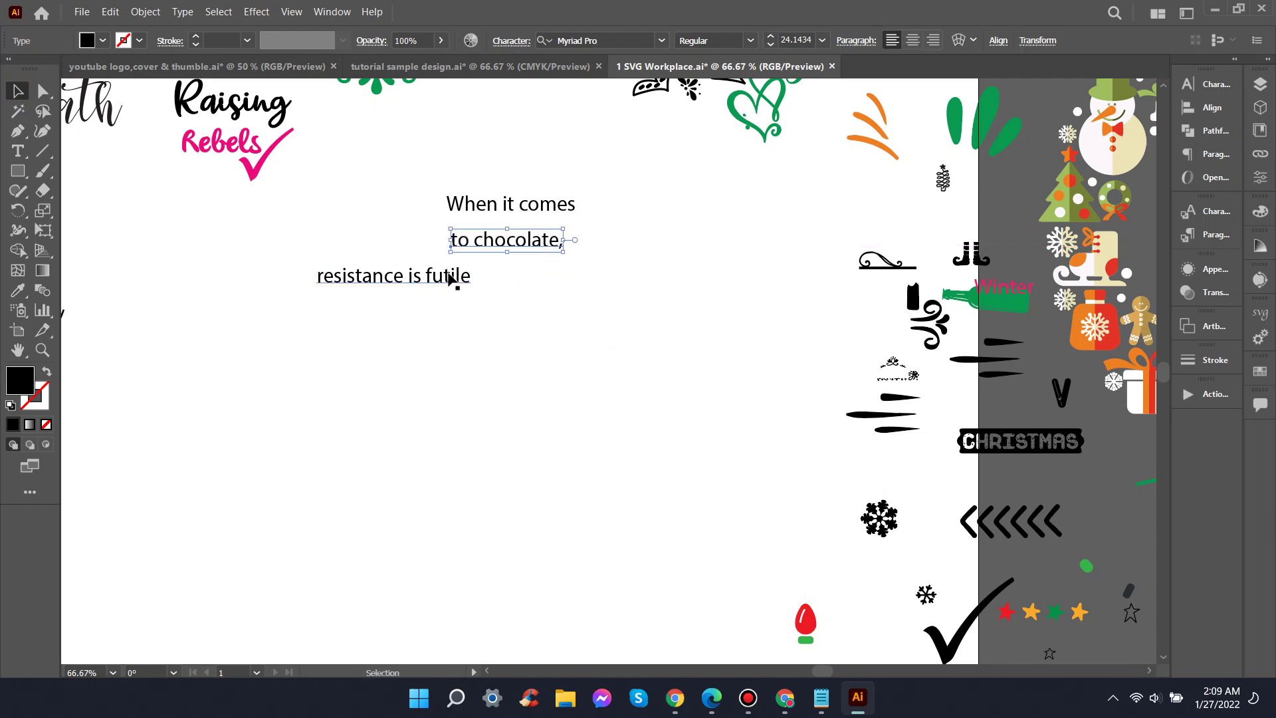
{"action": "left_click_drag", "start_coordinate": [451, 278], "coordinate": [565, 269]}
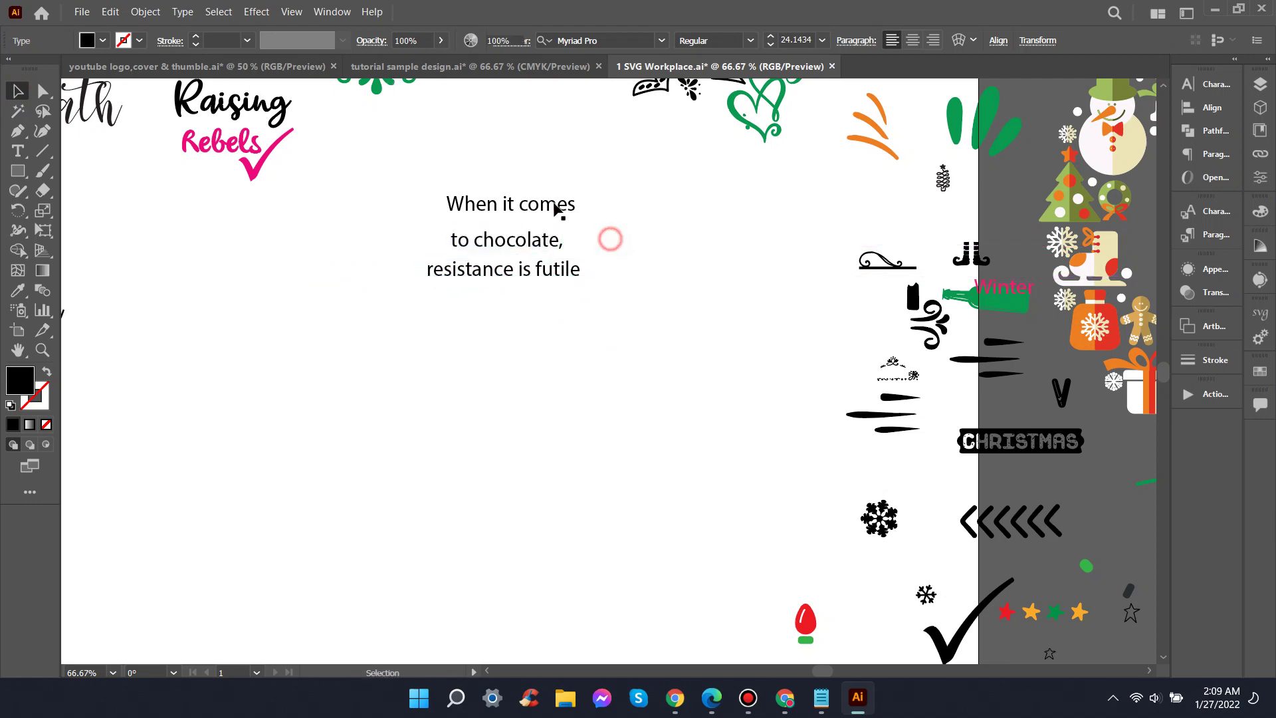
{"action": "left_click", "coordinate": [555, 205]}
Step: Give 'When it comes' the Coffee text's script font using the Eyedropper
{"action": "scroll", "coordinate": [588, 213], "scroll_direction": "down", "scroll_amount": 1}
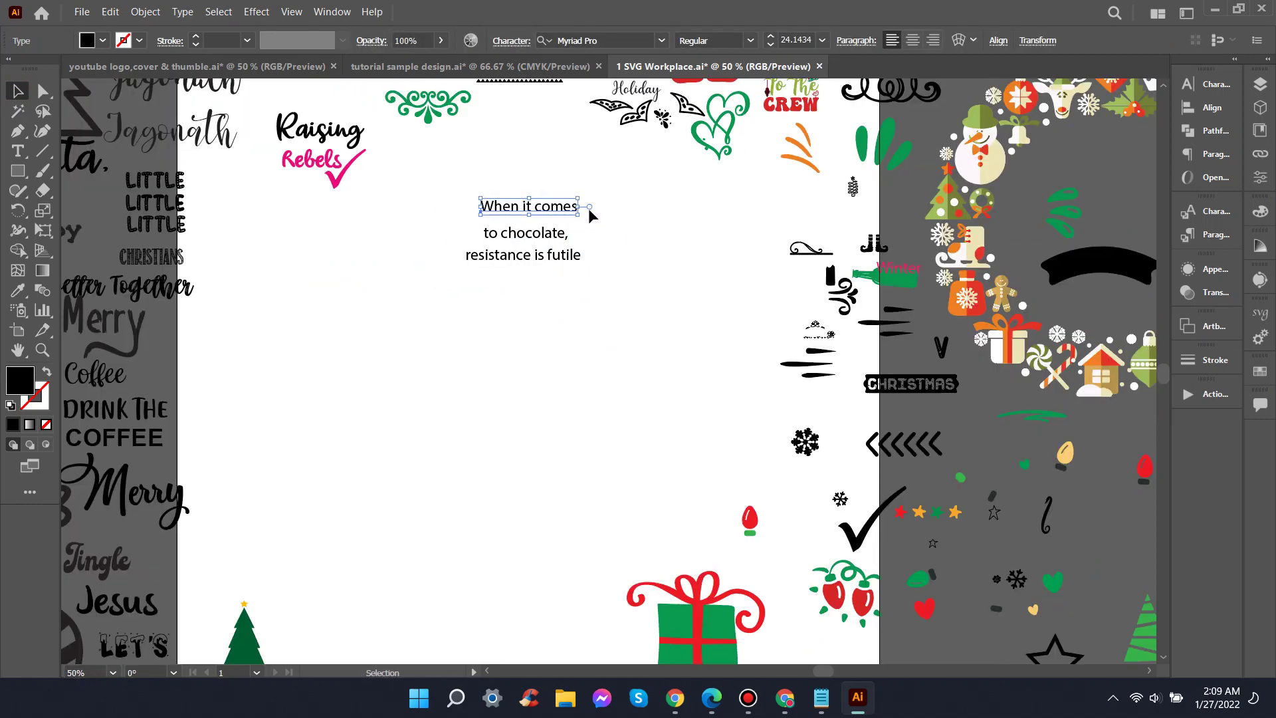
{"action": "key", "text": "i"}
{"action": "left_click", "coordinate": [88, 150]}
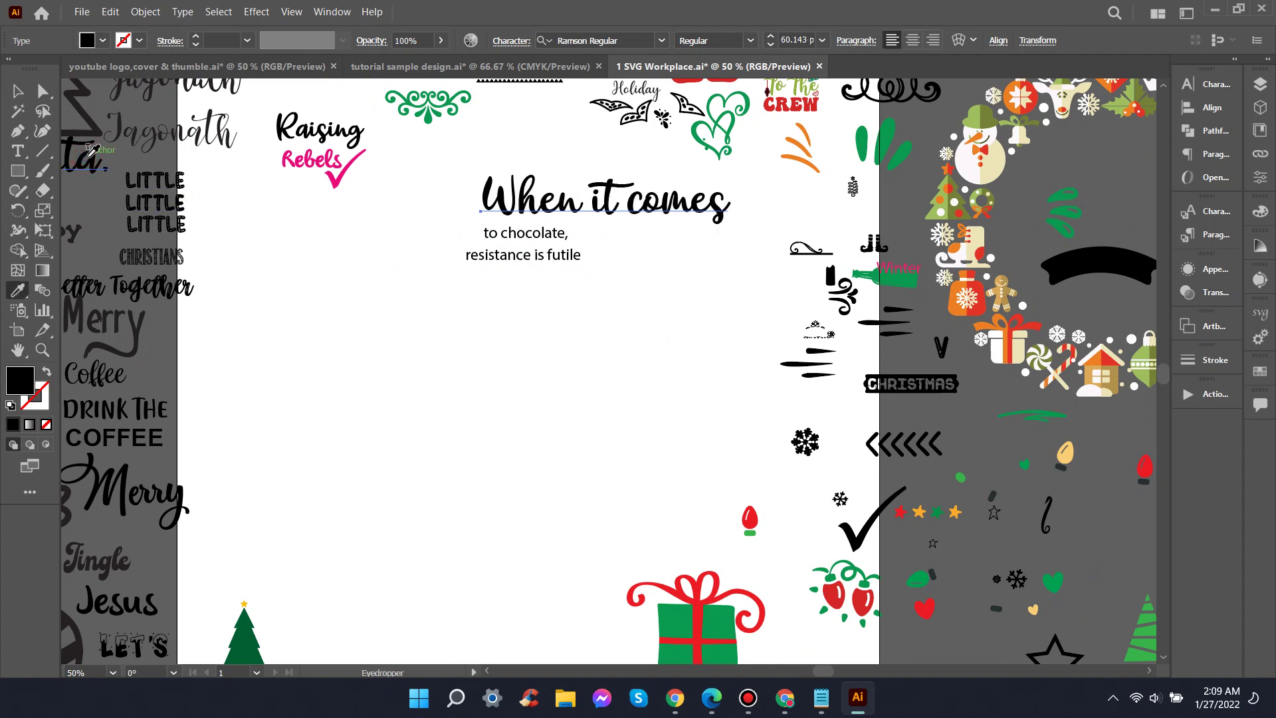
{"action": "left_click", "coordinate": [105, 371]}
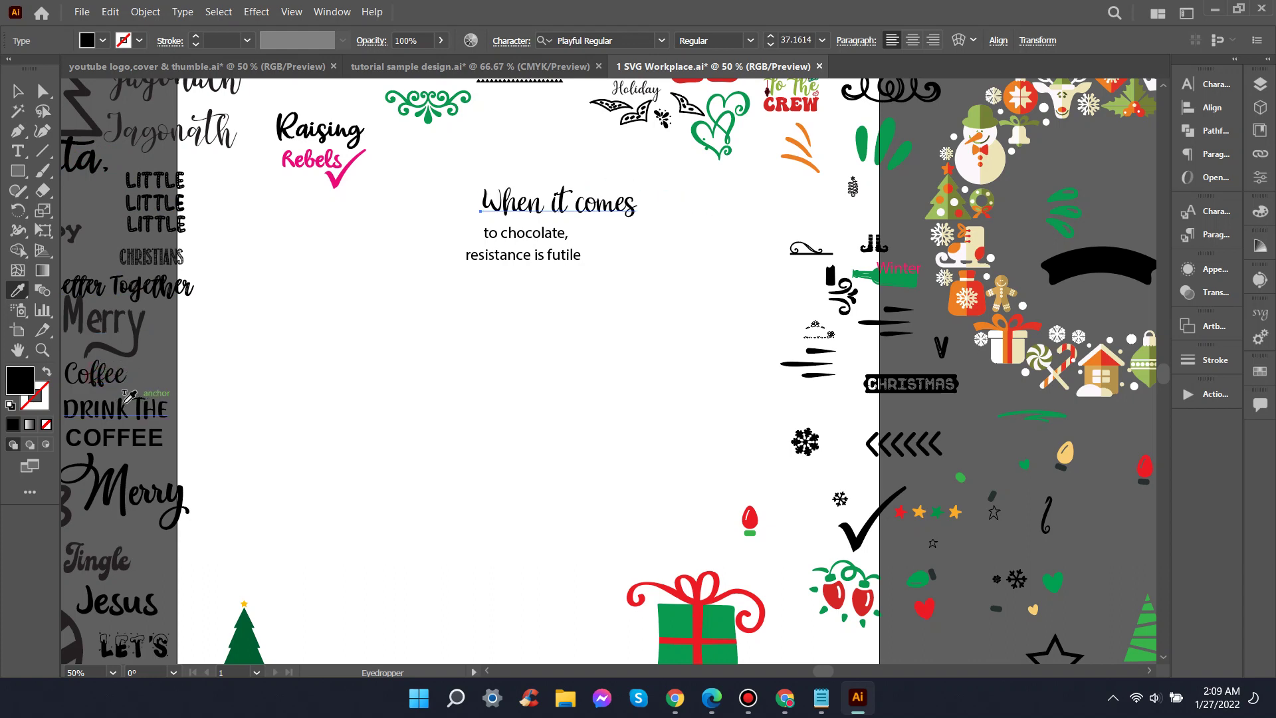
{"action": "left_click", "coordinate": [121, 407]}
{"action": "left_click", "coordinate": [99, 379]}
Step: Apply the DRINK THE bold caps font to 'to chocolate,'
{"action": "key", "text": "v"}
{"action": "left_click", "coordinate": [532, 234]}
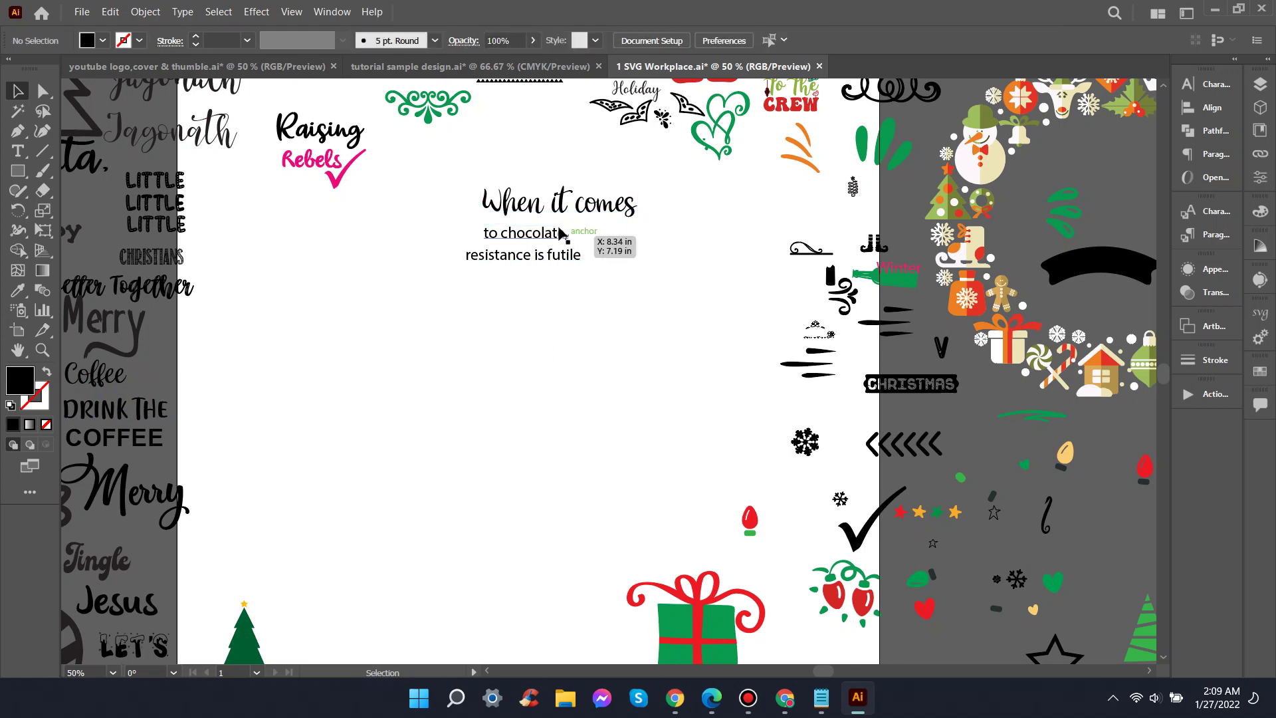
{"action": "left_click", "coordinate": [140, 409]}
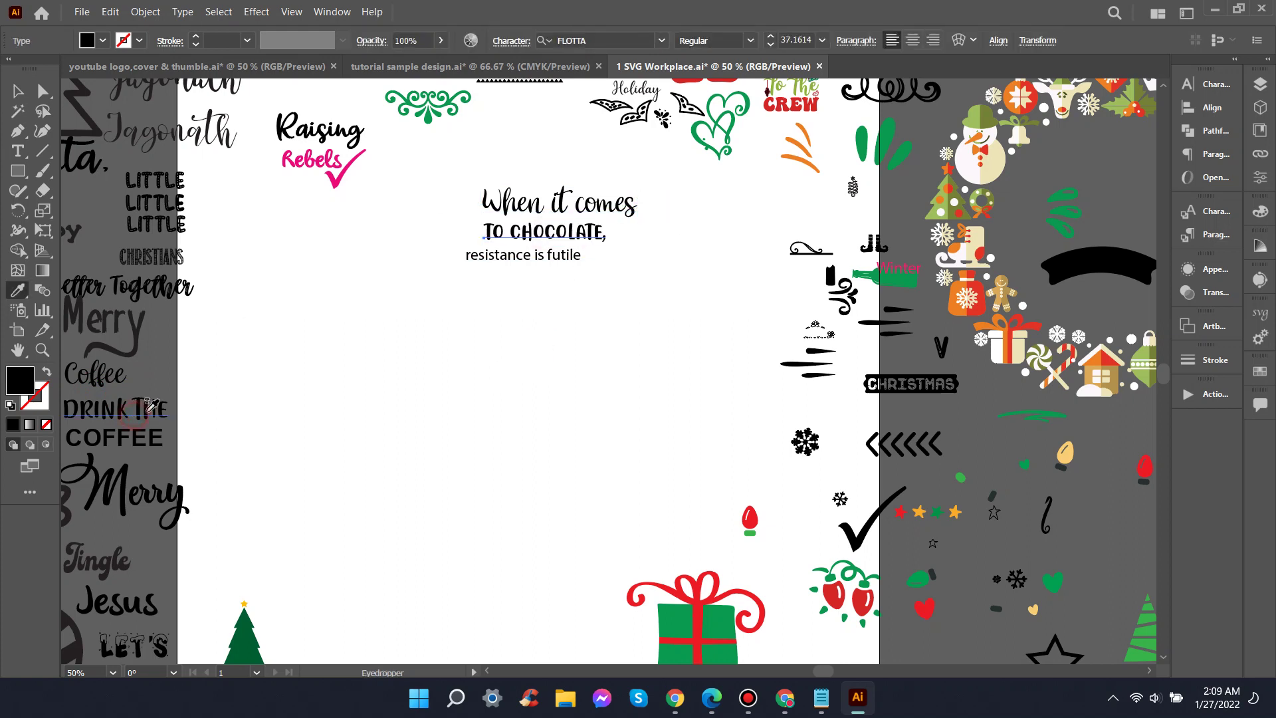
Step: Set 'resistance is futile' in the Abstract Groovy font
{"action": "left_click", "coordinate": [547, 259]}
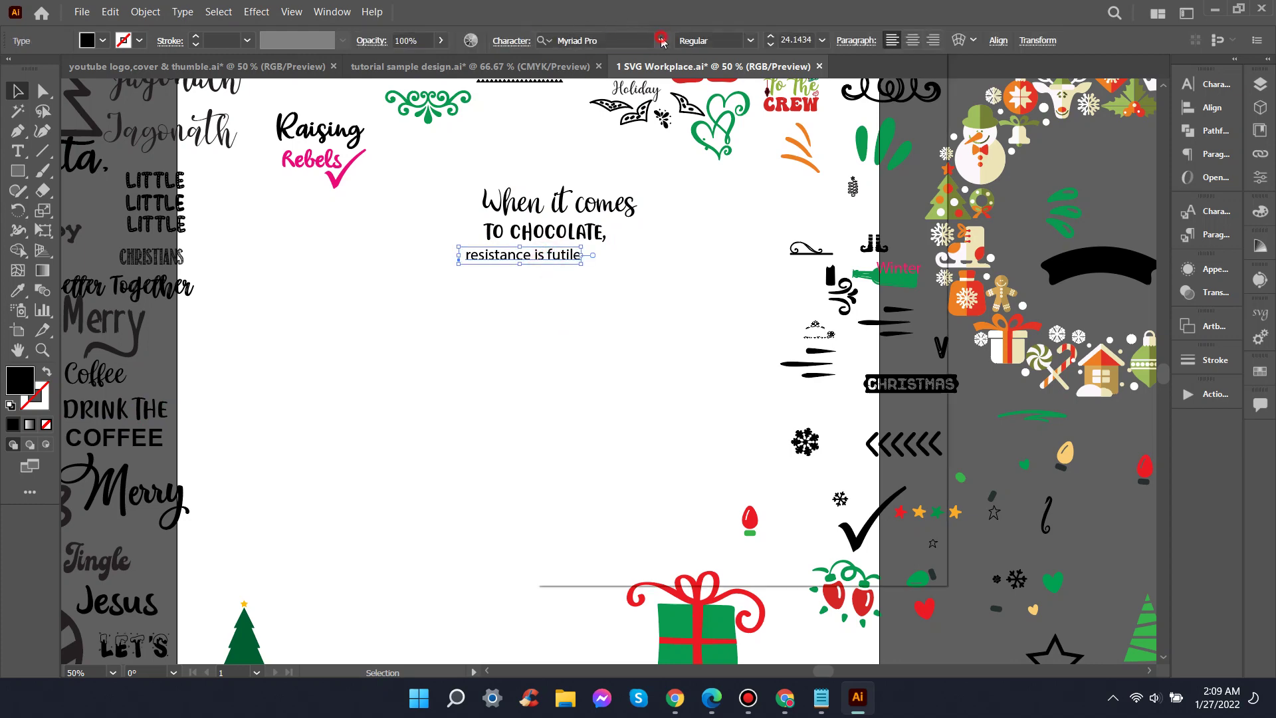
{"action": "left_click", "coordinate": [663, 40]}
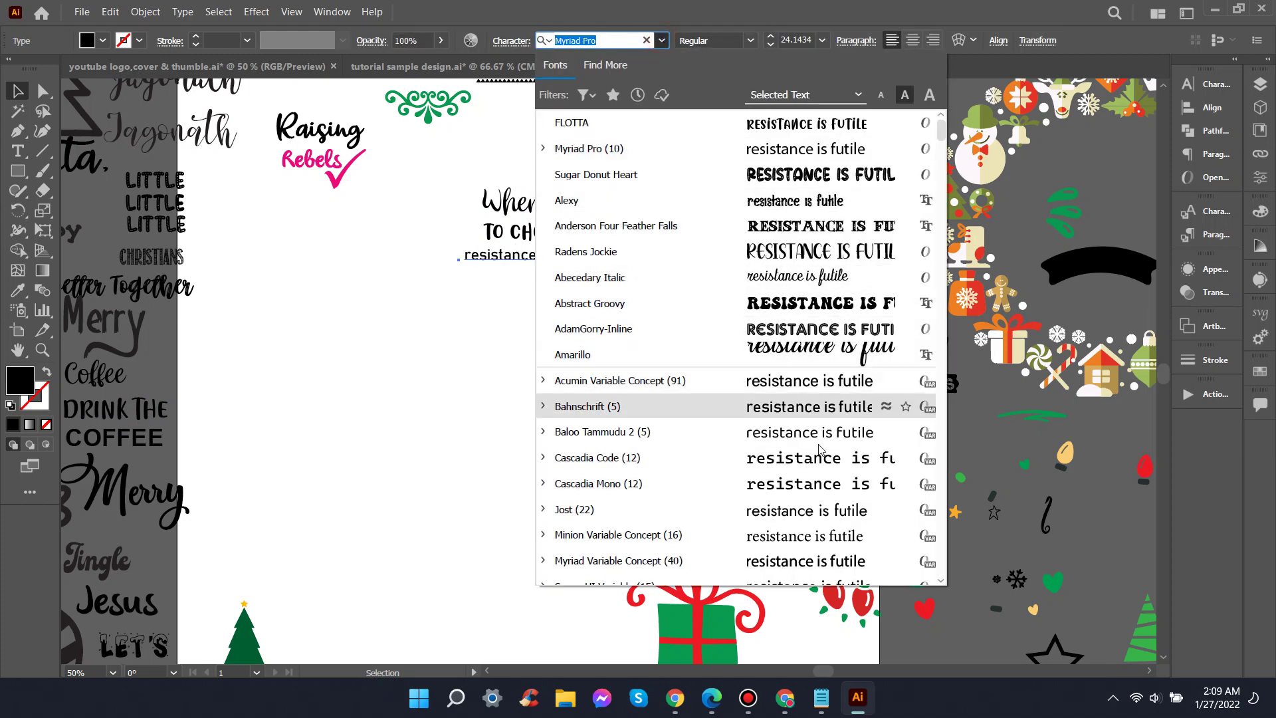
{"action": "scroll", "coordinate": [813, 439], "scroll_direction": "down", "scroll_amount": 2}
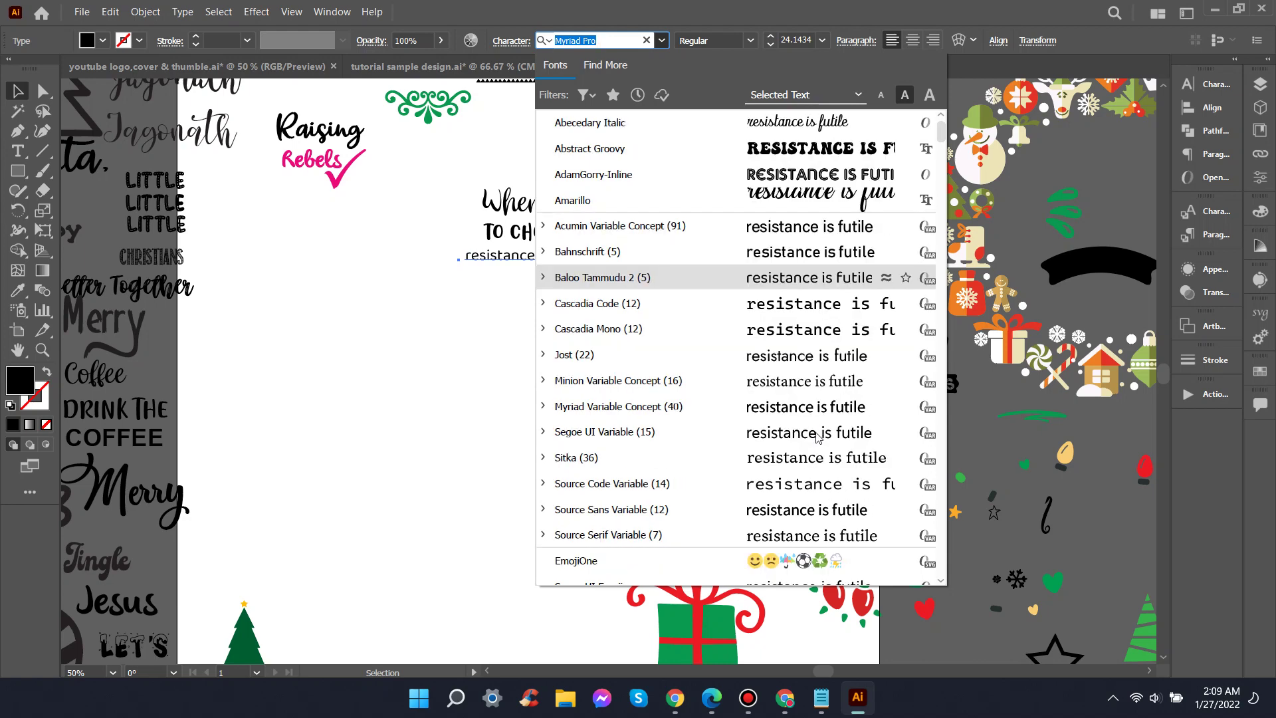
{"action": "scroll", "coordinate": [817, 439], "scroll_direction": "down", "scroll_amount": 2}
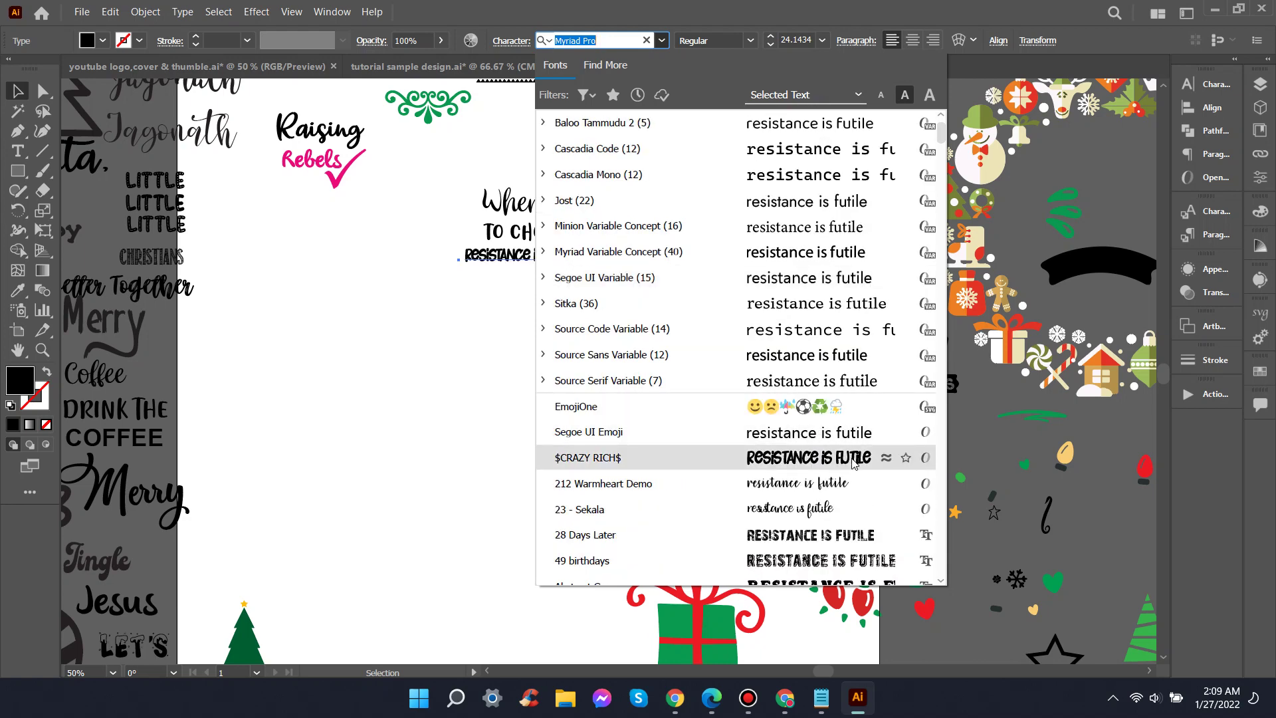
{"action": "scroll", "coordinate": [855, 463], "scroll_direction": "down", "scroll_amount": 2}
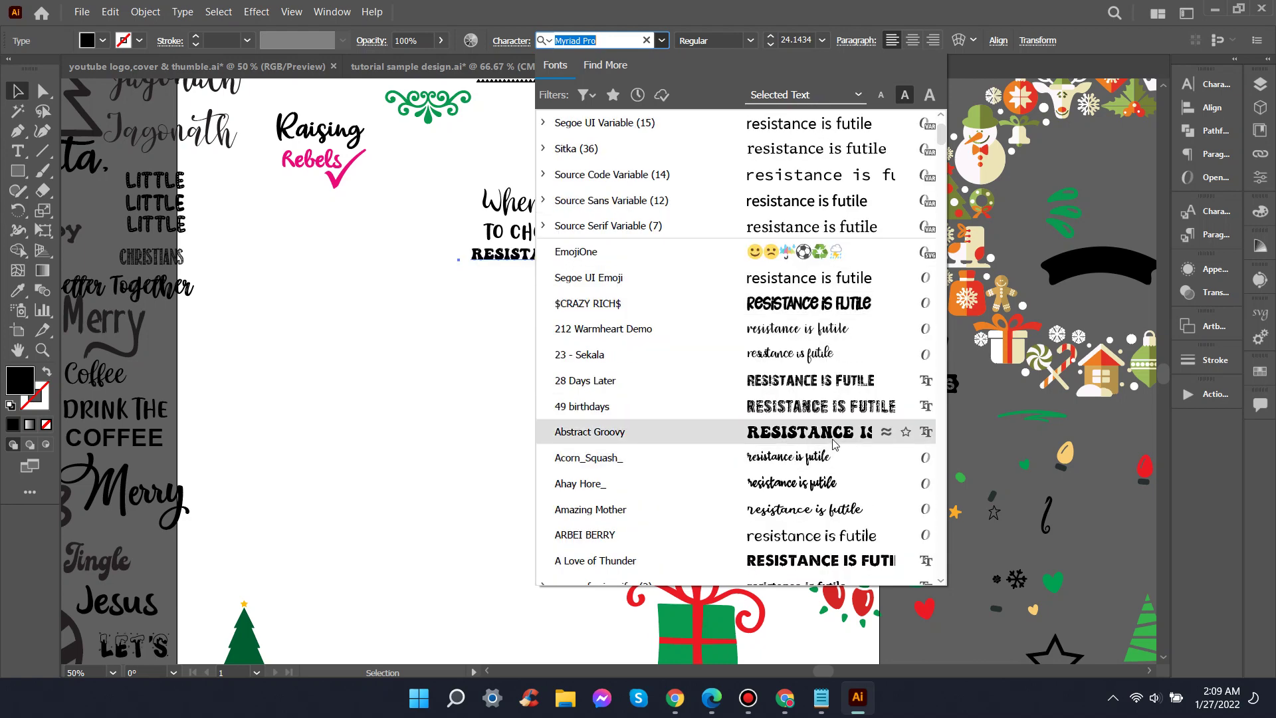
{"action": "left_click", "coordinate": [835, 444]}
{"action": "left_click", "coordinate": [630, 389]}
Step: Reposition and resize the RESISTANCE IS FUTILE line
{"action": "scroll", "coordinate": [609, 385], "scroll_direction": "up", "scroll_amount": 1}
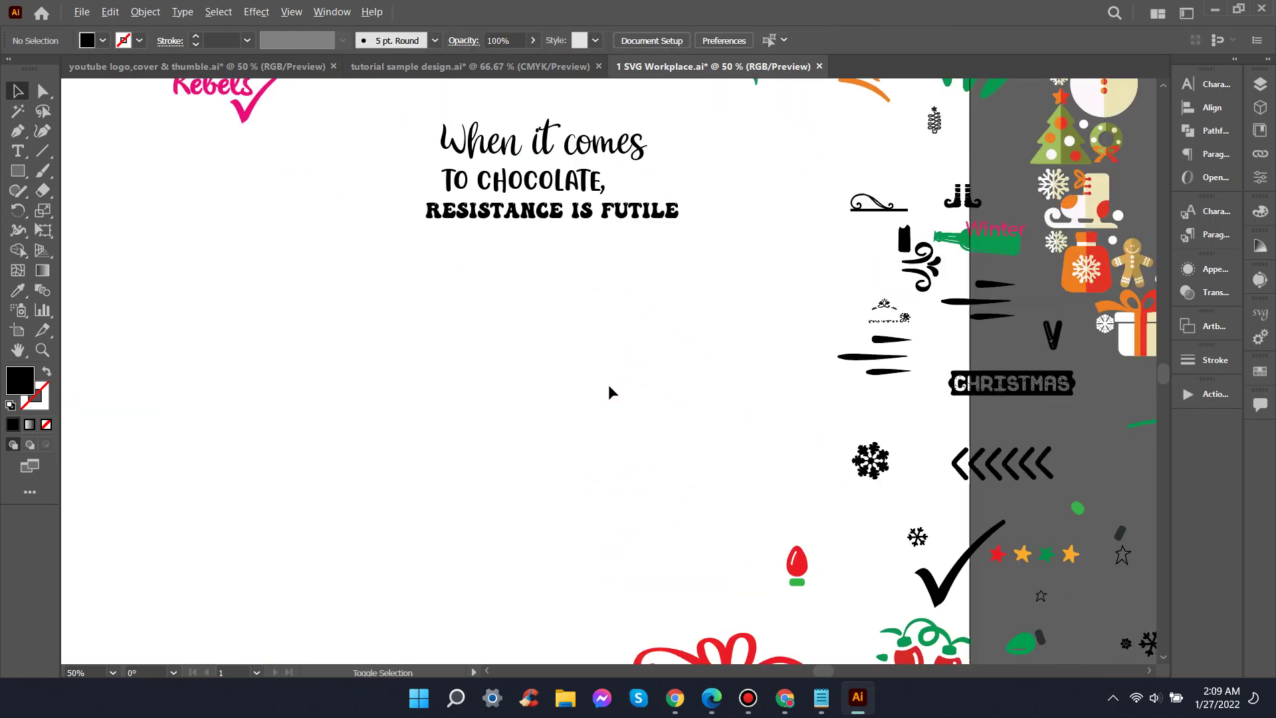
{"action": "scroll", "coordinate": [608, 384], "scroll_direction": "up", "scroll_amount": 2}
{"action": "scroll", "coordinate": [629, 356], "scroll_direction": "up", "scroll_amount": 2}
{"action": "left_click_drag", "start_coordinate": [615, 319], "coordinate": [586, 333]}
{"action": "left_click_drag", "start_coordinate": [679, 339], "coordinate": [677, 346]}
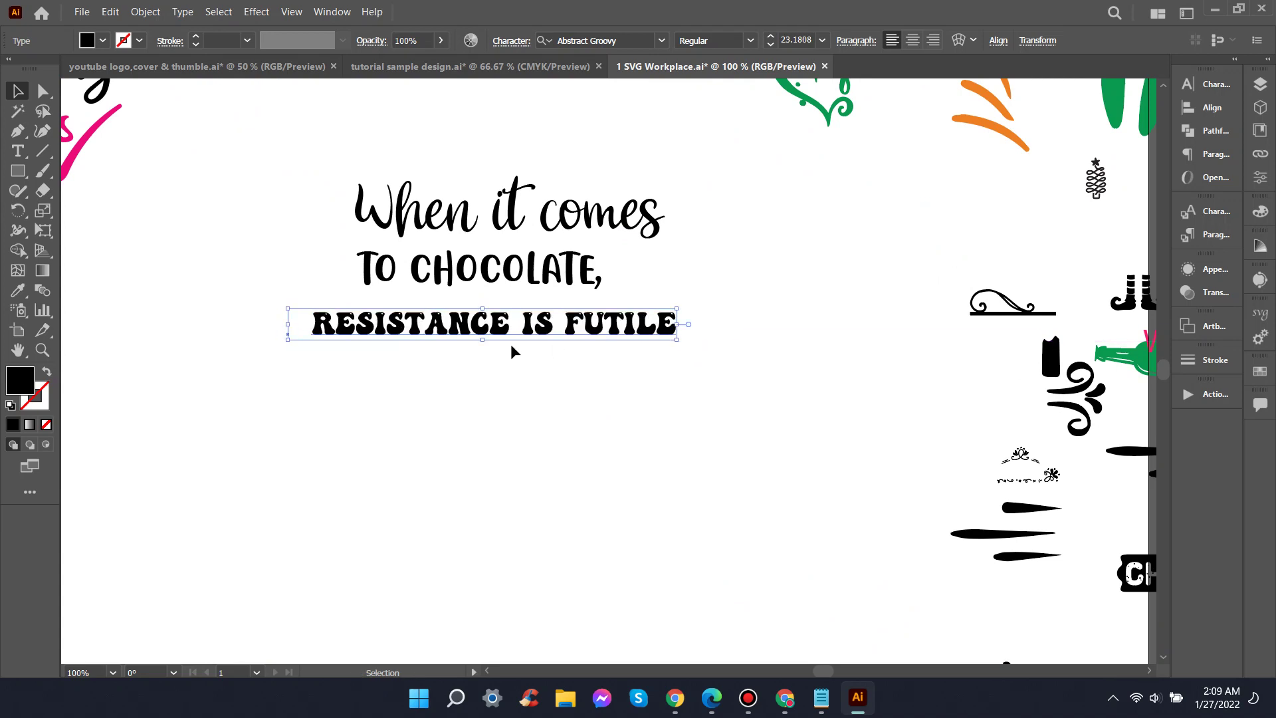
{"action": "left_click_drag", "start_coordinate": [481, 343], "coordinate": [480, 348]}
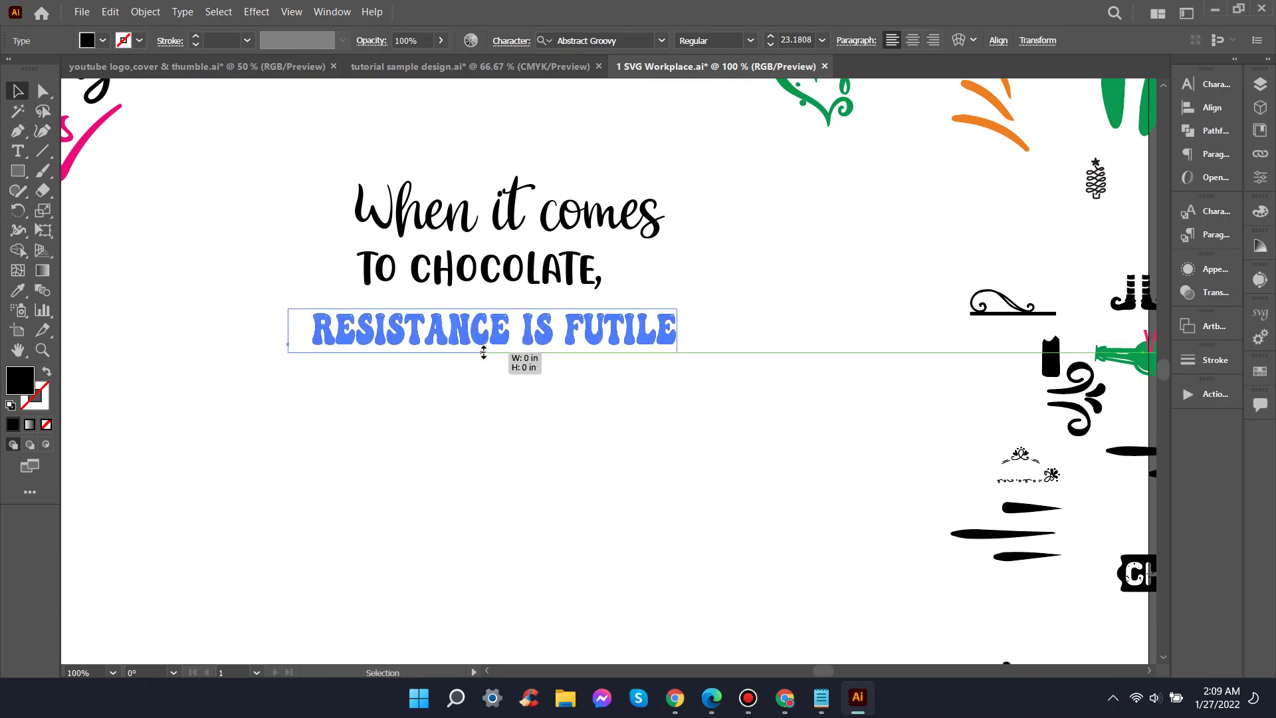
{"action": "left_click", "coordinate": [528, 379]}
Step: Enlarge the TO CHOCOLATE, and When it comes lines into a tight centred stack
{"action": "left_click", "coordinate": [544, 281]}
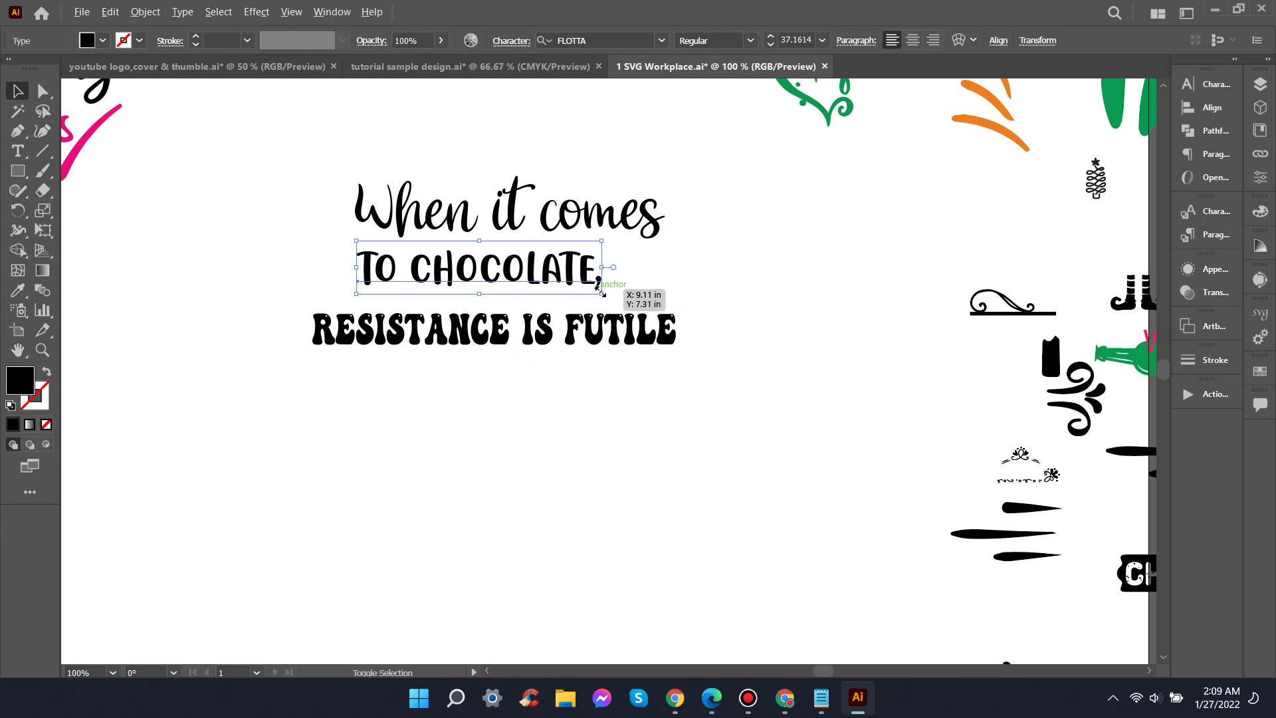
{"action": "left_click_drag", "start_coordinate": [605, 295], "coordinate": [678, 314]}
{"action": "left_click", "coordinate": [720, 293]}
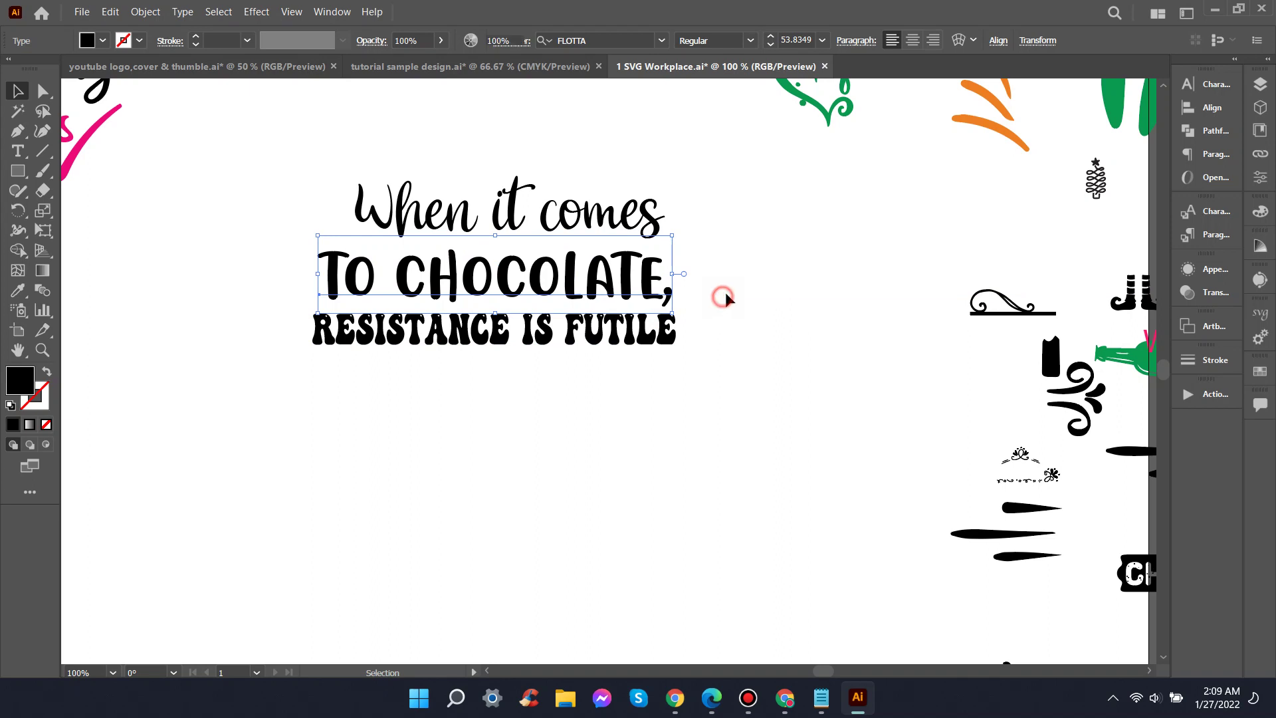
{"action": "left_click", "coordinate": [659, 229]}
{"action": "mouse_move", "coordinate": [667, 256]}
{"action": "left_mouse_down"}
{"action": "mouse_move", "coordinate": [689, 268]}
{"action": "mouse_move", "coordinate": [635, 234]}
{"action": "left_mouse_up"}
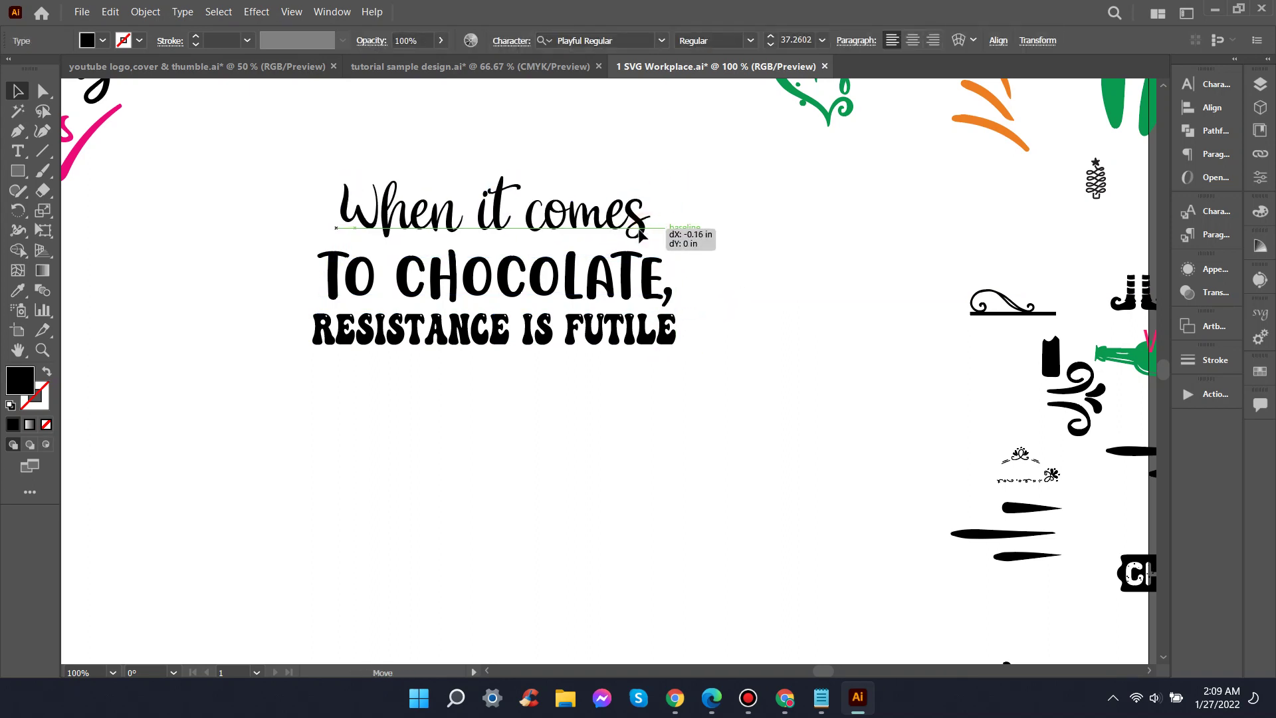
{"action": "left_click", "coordinate": [721, 284]}
{"action": "scroll", "coordinate": [720, 293], "scroll_direction": "down", "scroll_amount": 2}
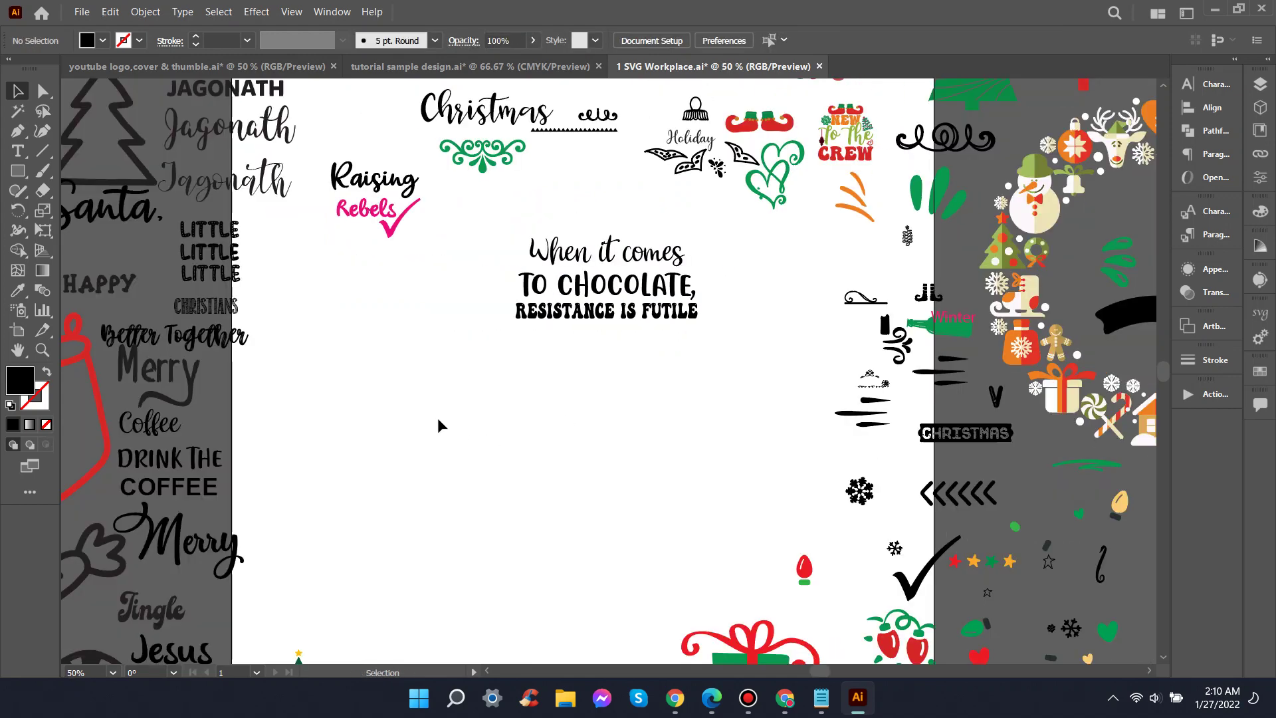
Step: Place the three-drop ornament group just above the chocolate quote as a crowning flourish
{"action": "key", "text": "h"}
{"action": "left_click_drag", "start_coordinate": [437, 418], "coordinate": [545, 503]}
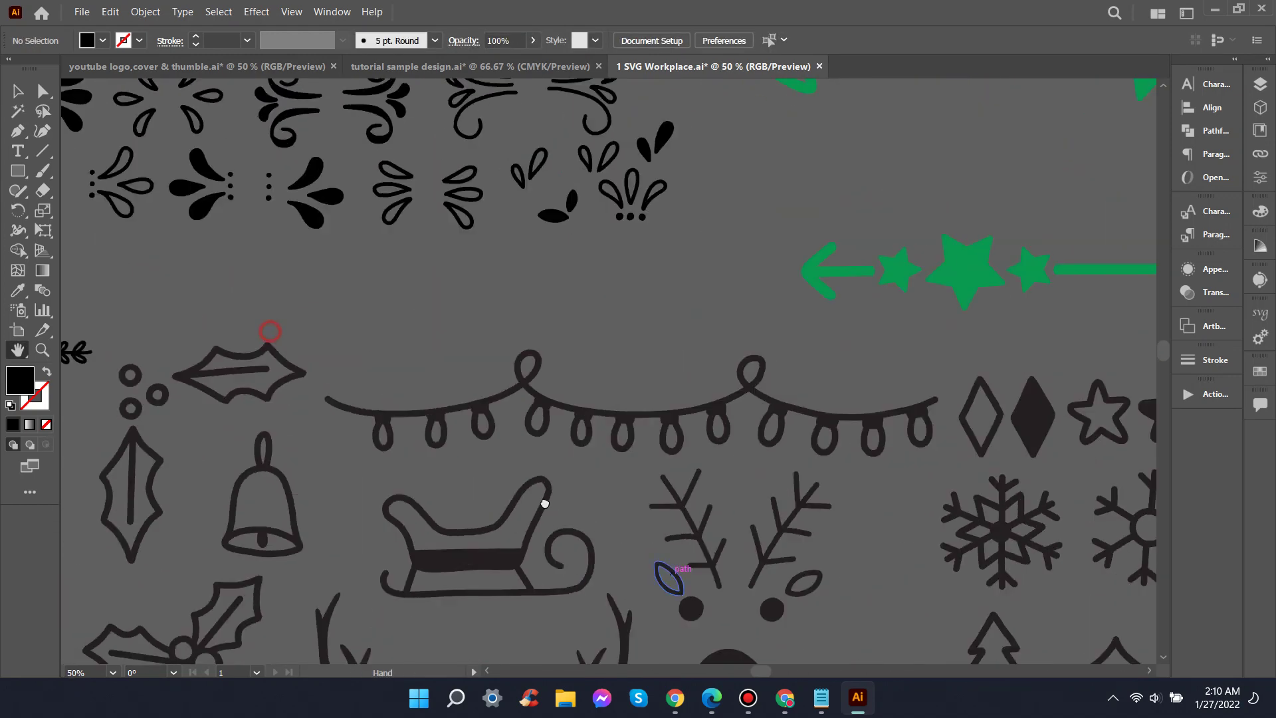
{"action": "left_click_drag", "start_coordinate": [345, 359], "coordinate": [441, 433]}
{"action": "left_click_drag", "start_coordinate": [297, 313], "coordinate": [421, 393]}
{"action": "left_click_drag", "start_coordinate": [342, 274], "coordinate": [535, 444]}
{"action": "mouse_move", "coordinate": [520, 374]}
{"action": "left_mouse_down"}
{"action": "mouse_move", "coordinate": [694, 464]}
{"action": "mouse_move", "coordinate": [922, 485]}
{"action": "left_mouse_up"}
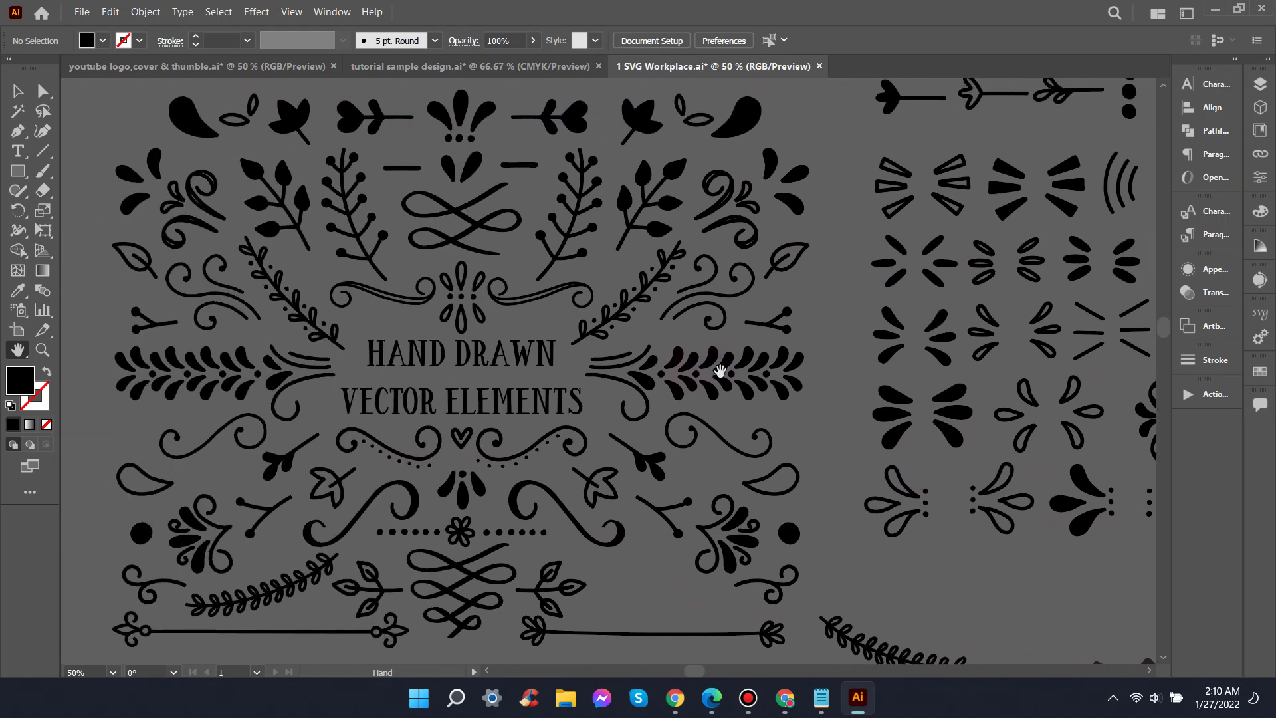
{"action": "key", "text": "v"}
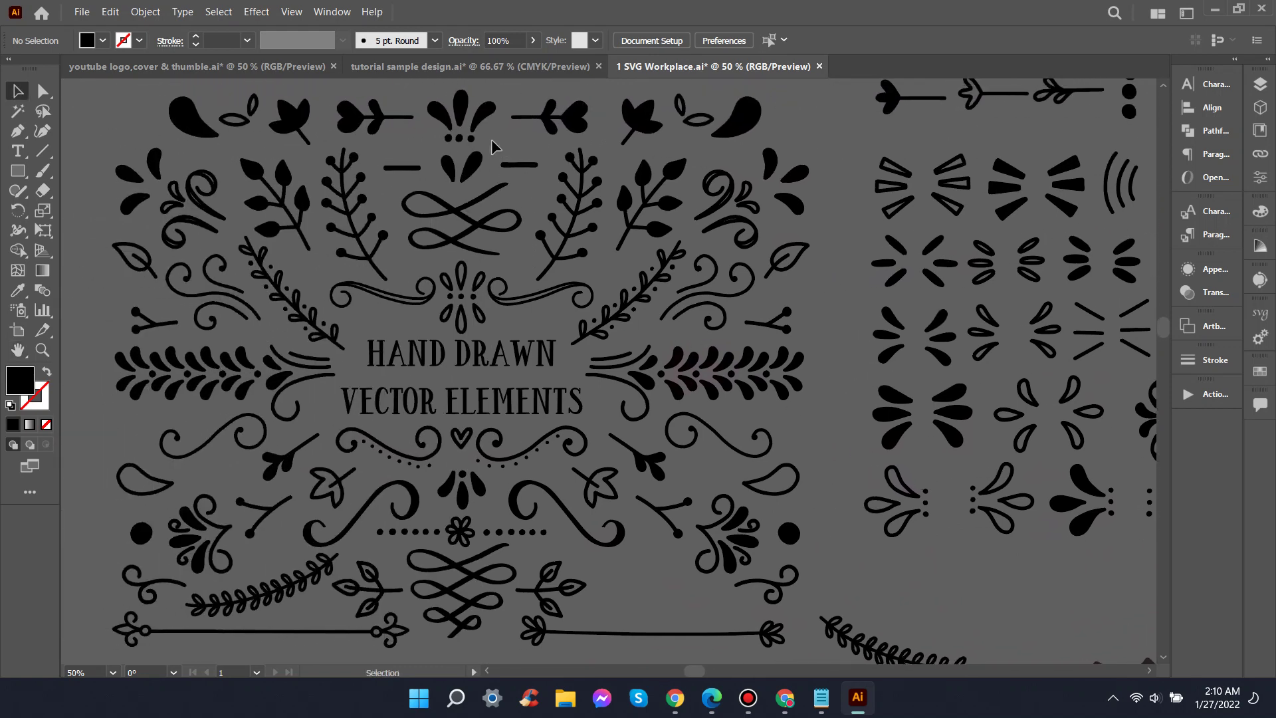
{"action": "left_click", "coordinate": [430, 106]}
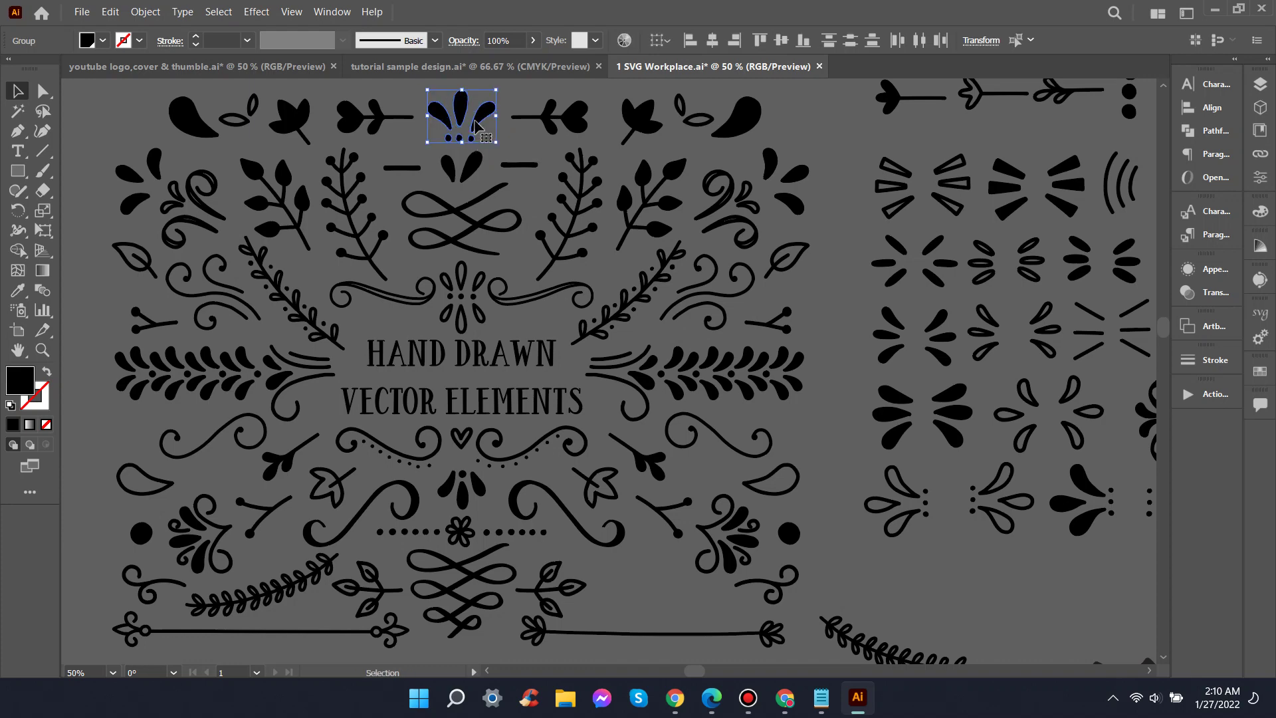
{"action": "key", "text": "ctrl+0"}
{"action": "mouse_move", "coordinate": [476, 127]}
{"action": "left_mouse_down"}
{"action": "mouse_move", "coordinate": [655, 404]}
{"action": "mouse_move", "coordinate": [635, 255]}
{"action": "left_mouse_up"}
{"action": "left_click", "coordinate": [711, 429]}
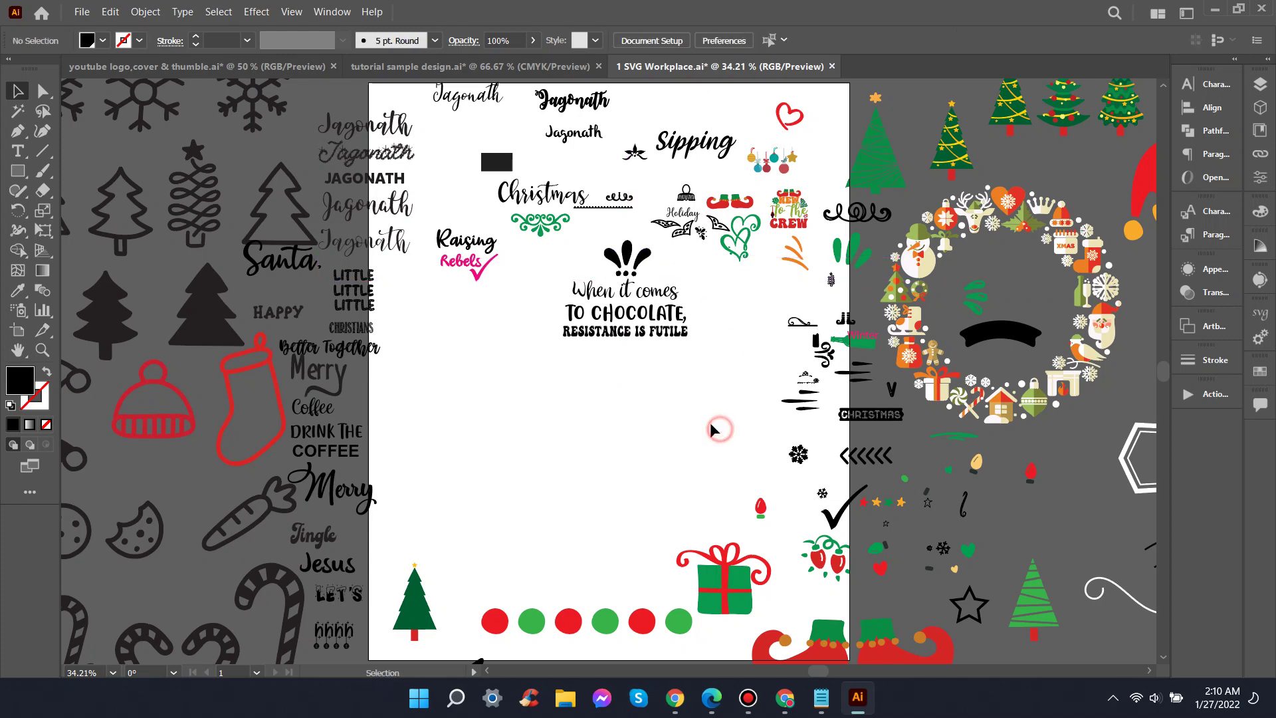
{"action": "scroll", "coordinate": [635, 409], "scroll_direction": "up", "scroll_amount": 3}
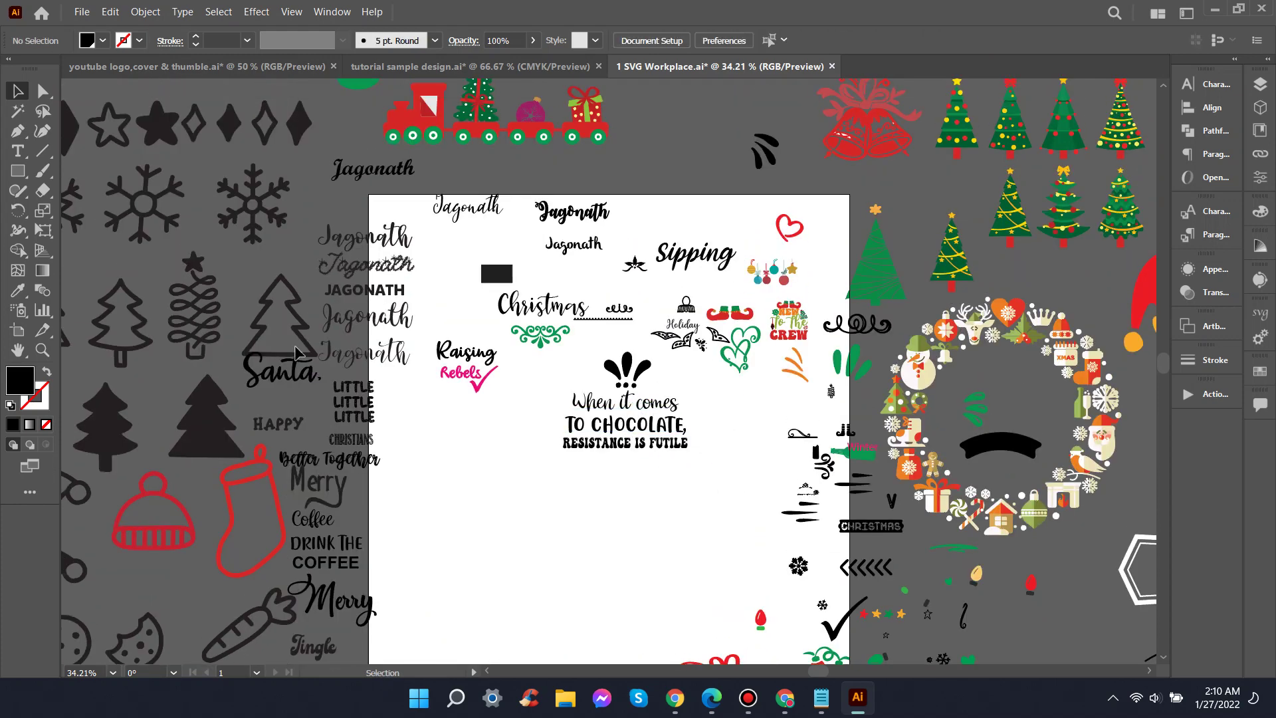
{"action": "scroll", "coordinate": [434, 392], "scroll_direction": "down", "scroll_amount": 1, "text": "alt"}
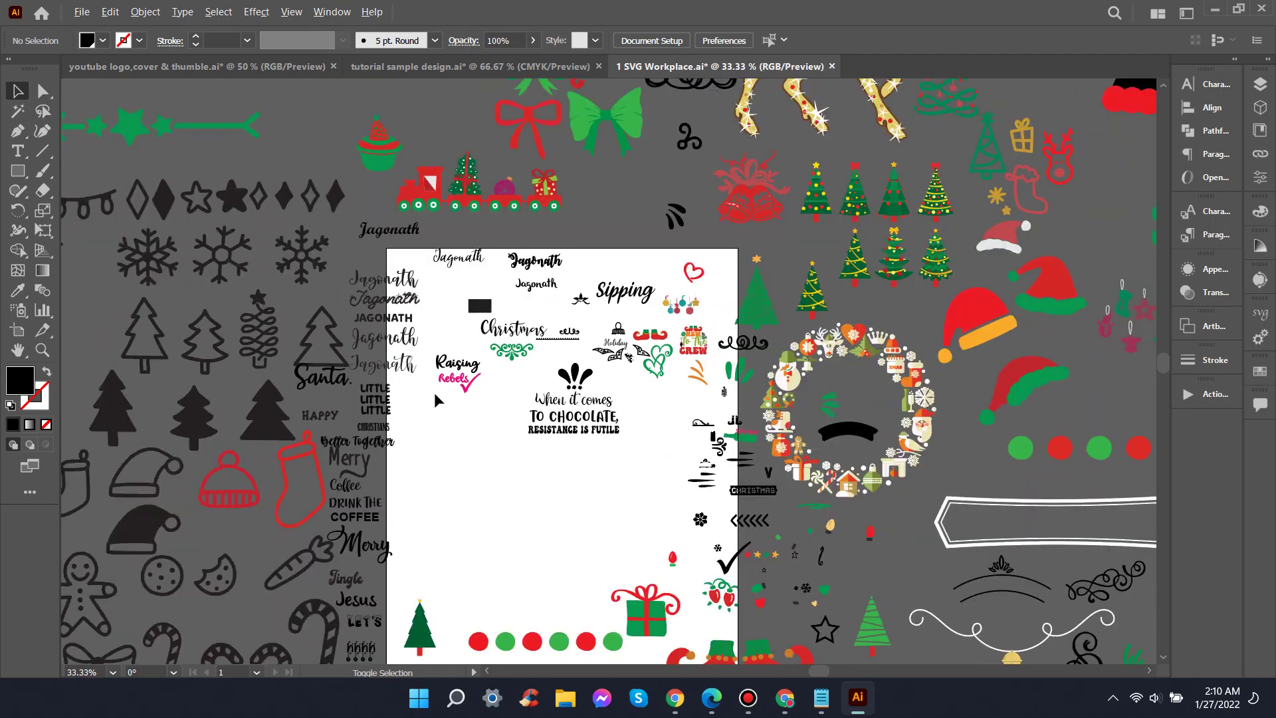
Step: Copy the three-petal ornament from the elements sheet and paste it beside the quote
{"action": "key", "text": "space"}
{"action": "mouse_move", "coordinate": [326, 370]}
{"action": "left_mouse_down"}
{"action": "mouse_move", "coordinate": [531, 457]}
{"action": "mouse_move", "coordinate": [510, 521]}
{"action": "left_mouse_up"}
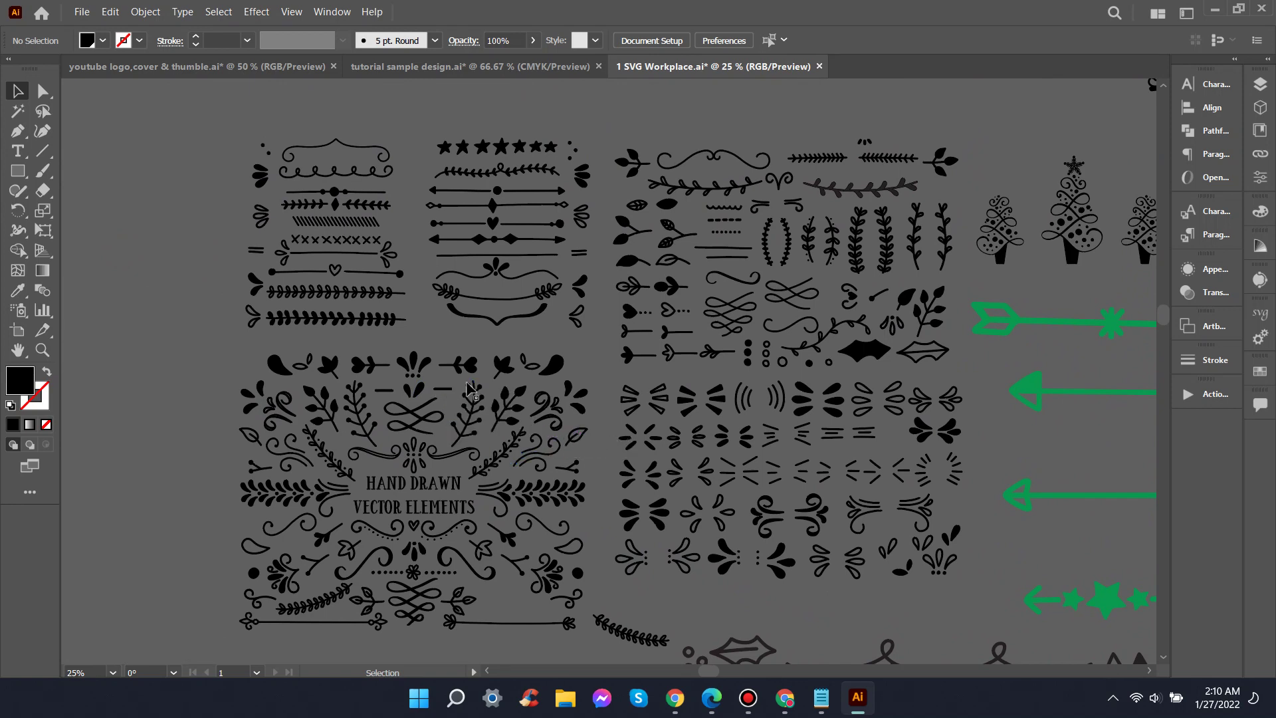
{"action": "scroll", "coordinate": [557, 587], "scroll_direction": "down", "scroll_amount": 2}
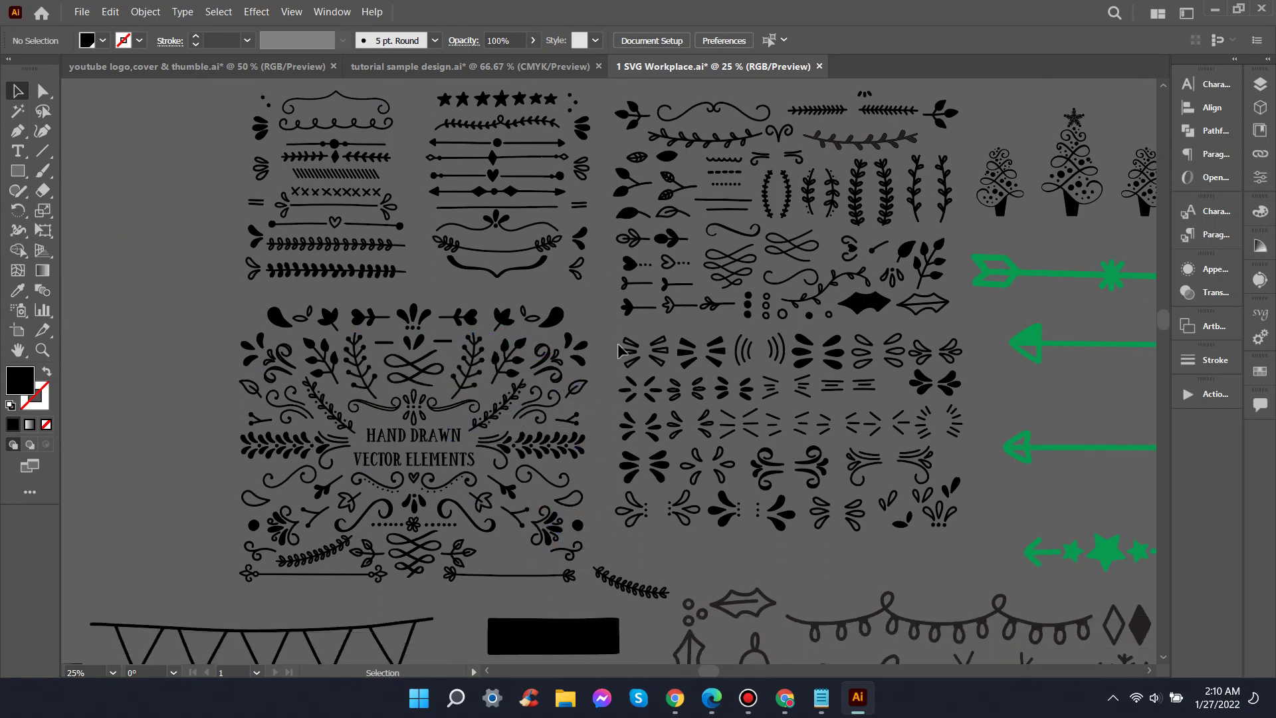
{"action": "left_click_drag", "start_coordinate": [566, 335], "coordinate": [573, 346]}
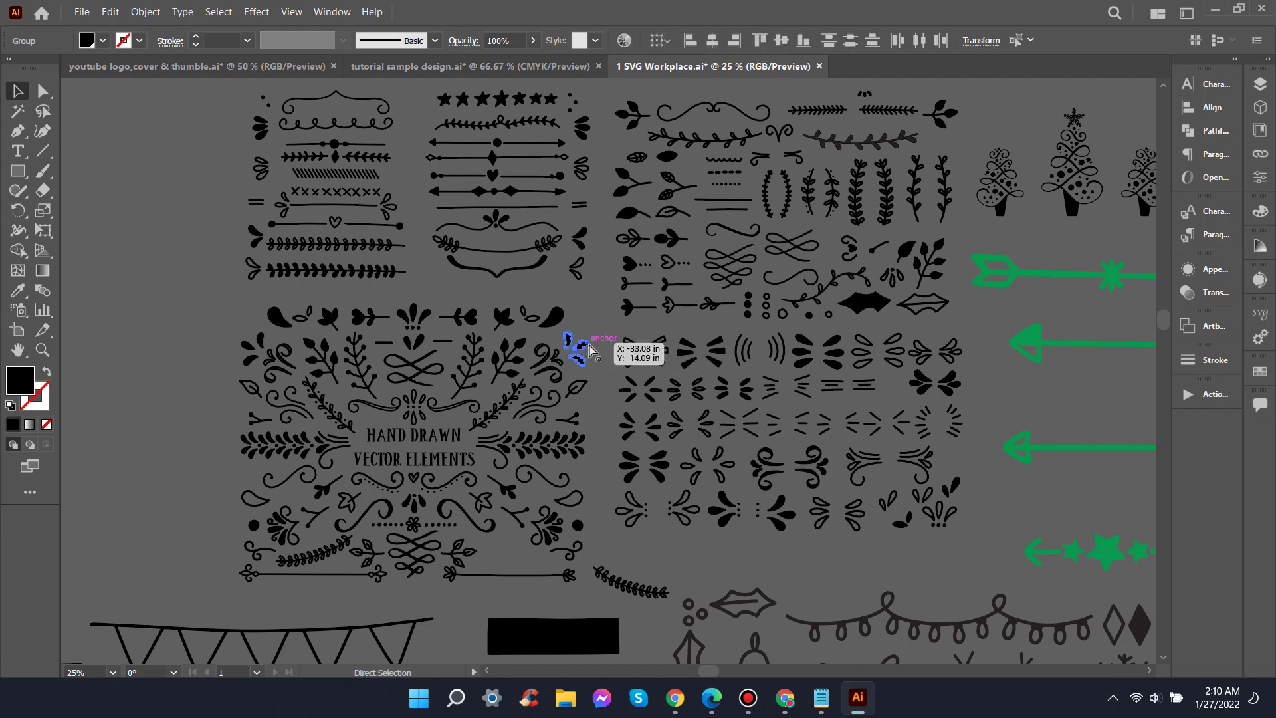
{"action": "key", "text": "ctrl+0"}
{"action": "key", "text": "ctrl+v"}
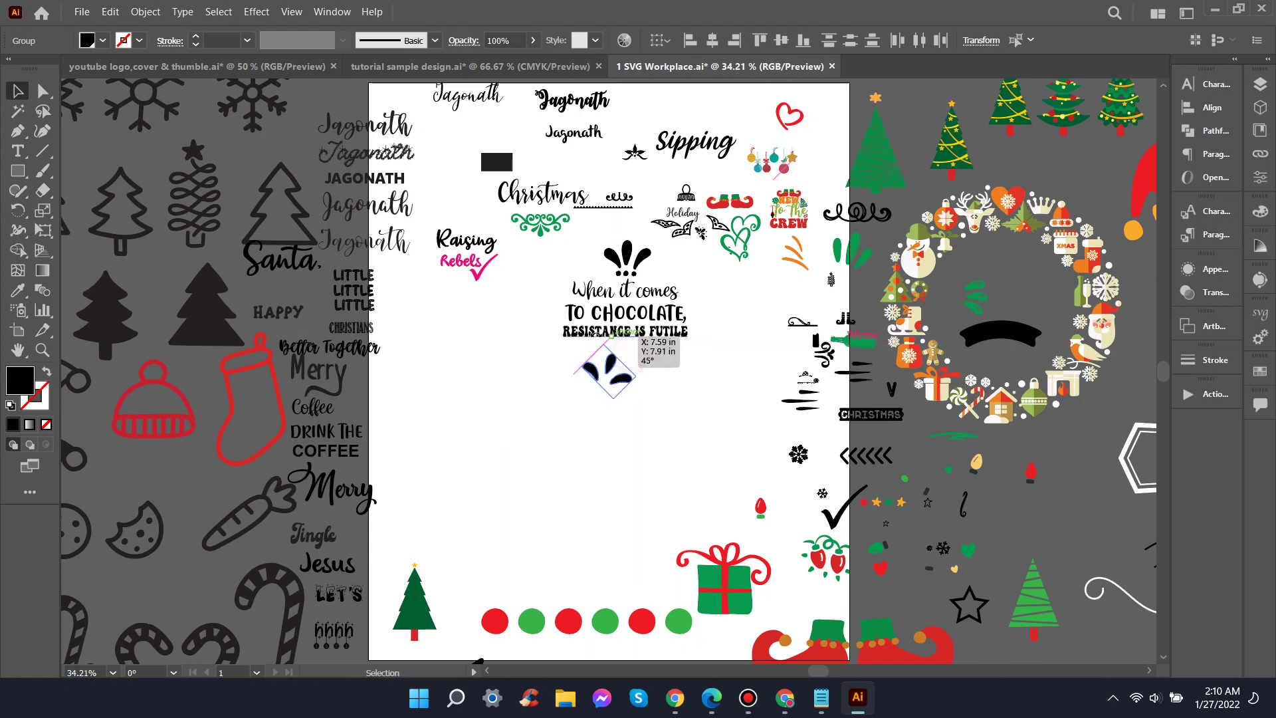
Step: Rotate the petal ornament about 90° and move it to the left of the splash
{"action": "mouse_move", "coordinate": [630, 354]}
{"action": "left_mouse_down"}
{"action": "mouse_move", "coordinate": [625, 375]}
{"action": "mouse_move", "coordinate": [570, 279]}
{"action": "left_mouse_up"}
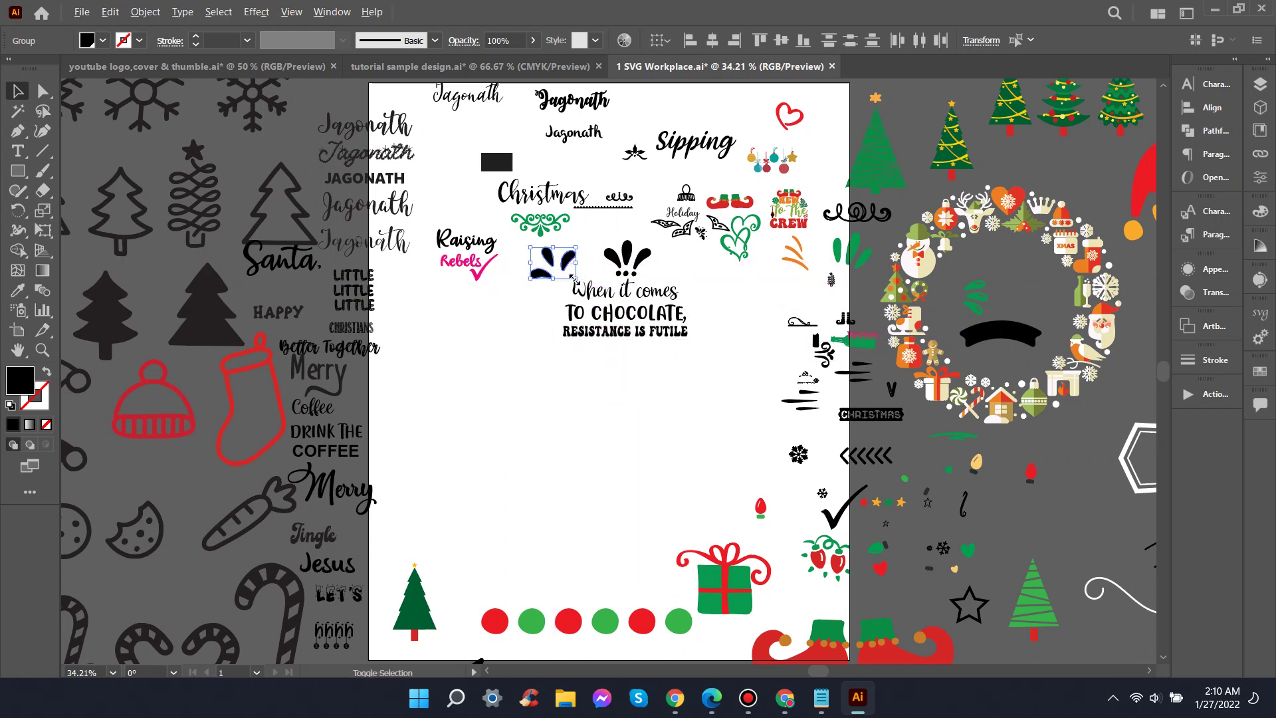
{"action": "scroll", "coordinate": [695, 327], "scroll_direction": "up", "scroll_amount": 1}
{"action": "scroll", "coordinate": [696, 321], "scroll_direction": "up", "scroll_amount": 1}
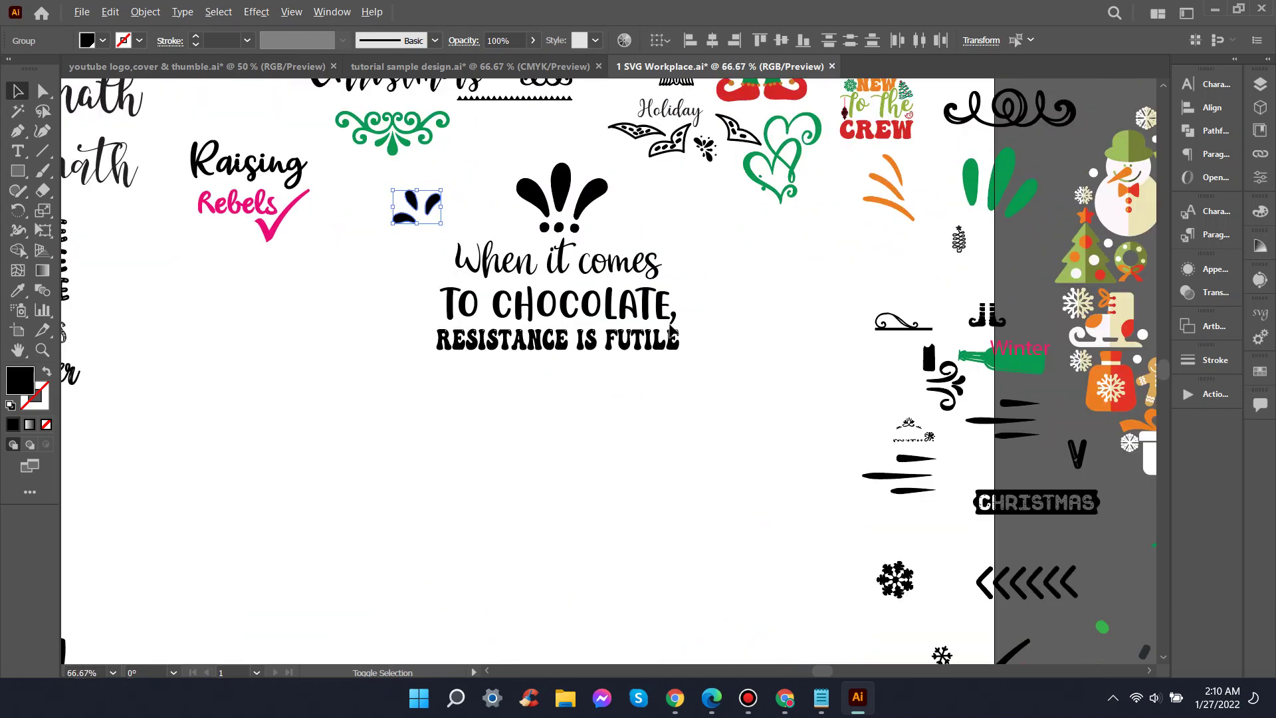
{"action": "mouse_move", "coordinate": [426, 203]}
{"action": "left_mouse_down"}
{"action": "mouse_move", "coordinate": [476, 224]}
{"action": "mouse_move", "coordinate": [509, 203]}
{"action": "left_mouse_up"}
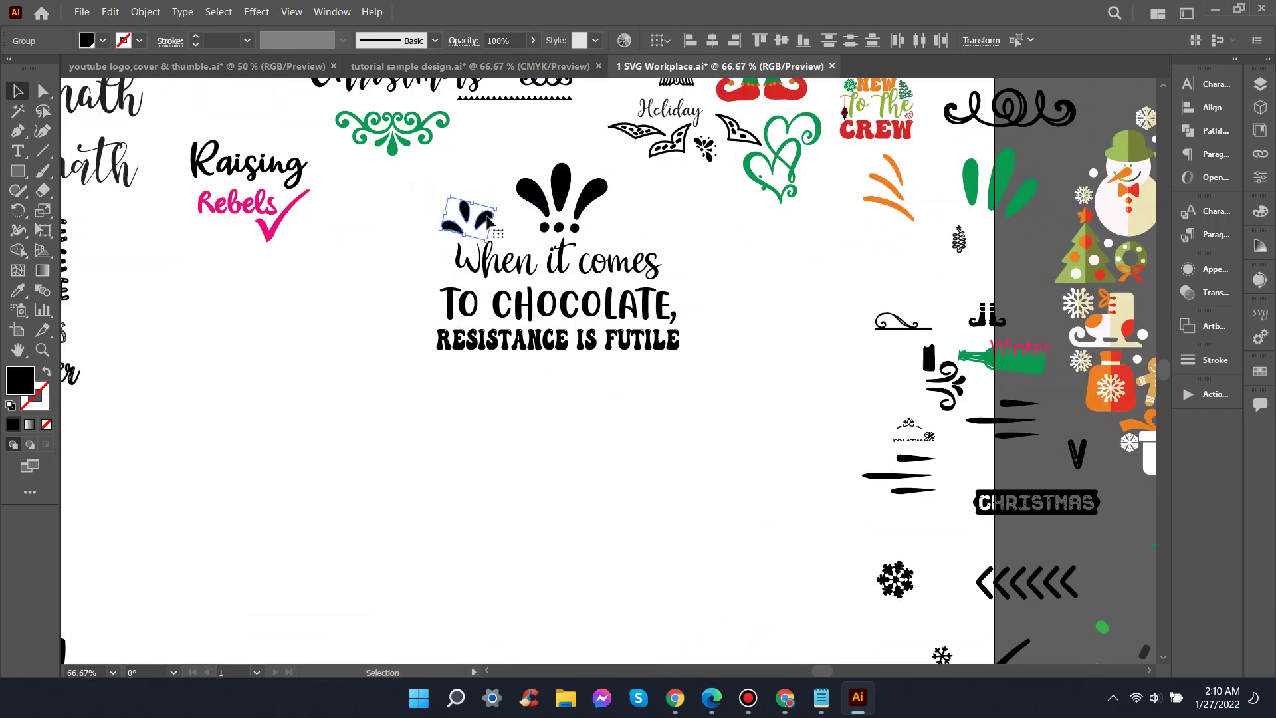
Step: Make a mirrored copy of the ornament and place it on the splash's right side
{"action": "right_click", "coordinate": [487, 217]}
{"action": "mouse_move", "coordinate": [539, 385]}
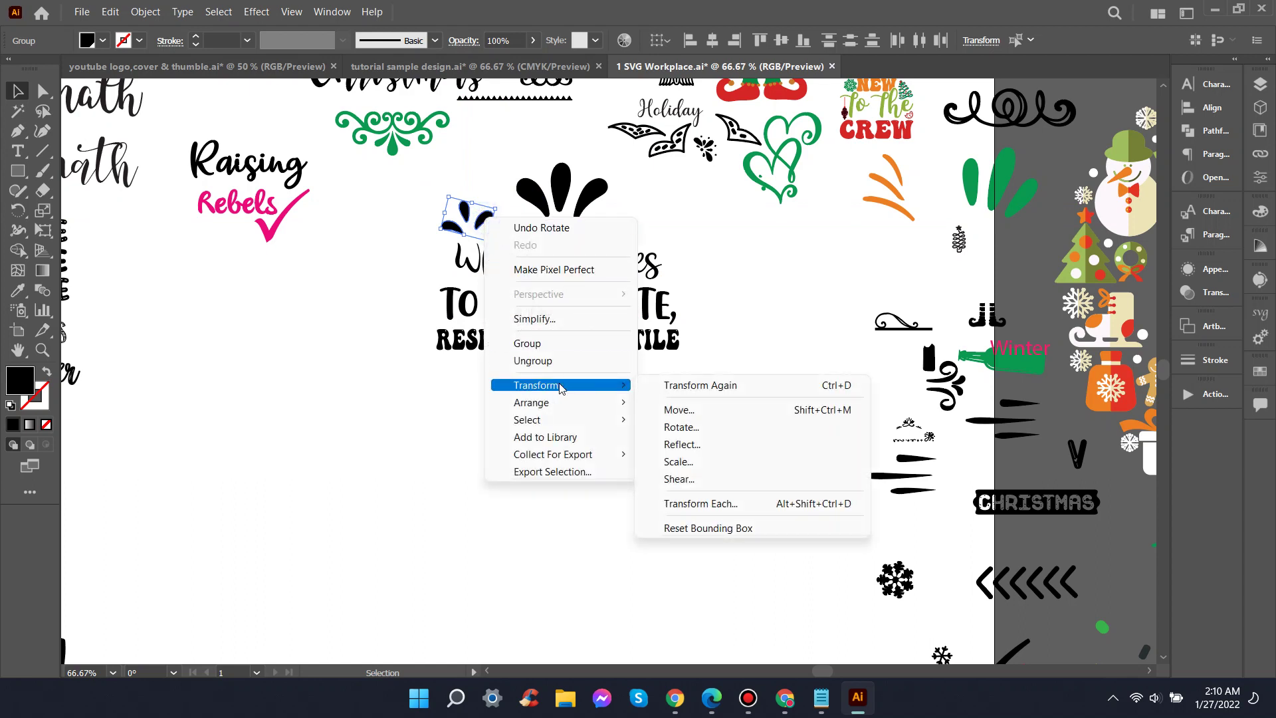
{"action": "left_click", "coordinate": [682, 445]}
{"action": "left_click", "coordinate": [555, 446]}
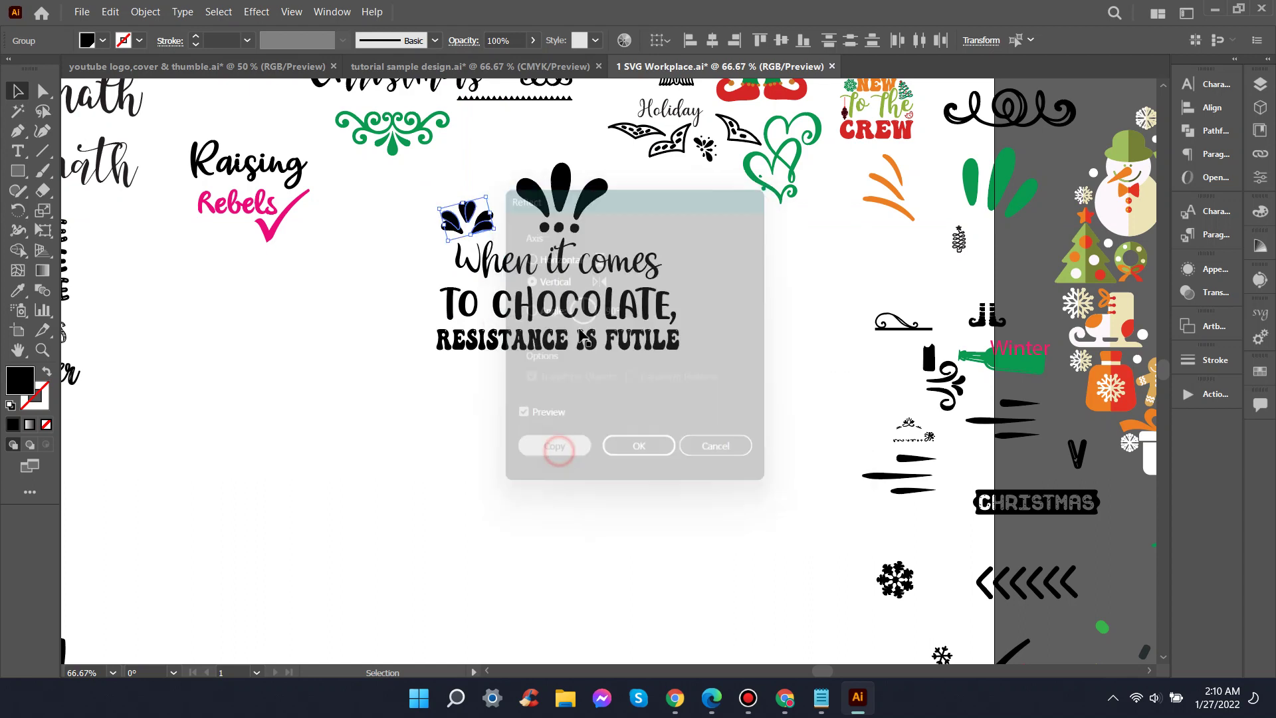
{"action": "left_click_drag", "start_coordinate": [475, 223], "coordinate": [664, 234]}
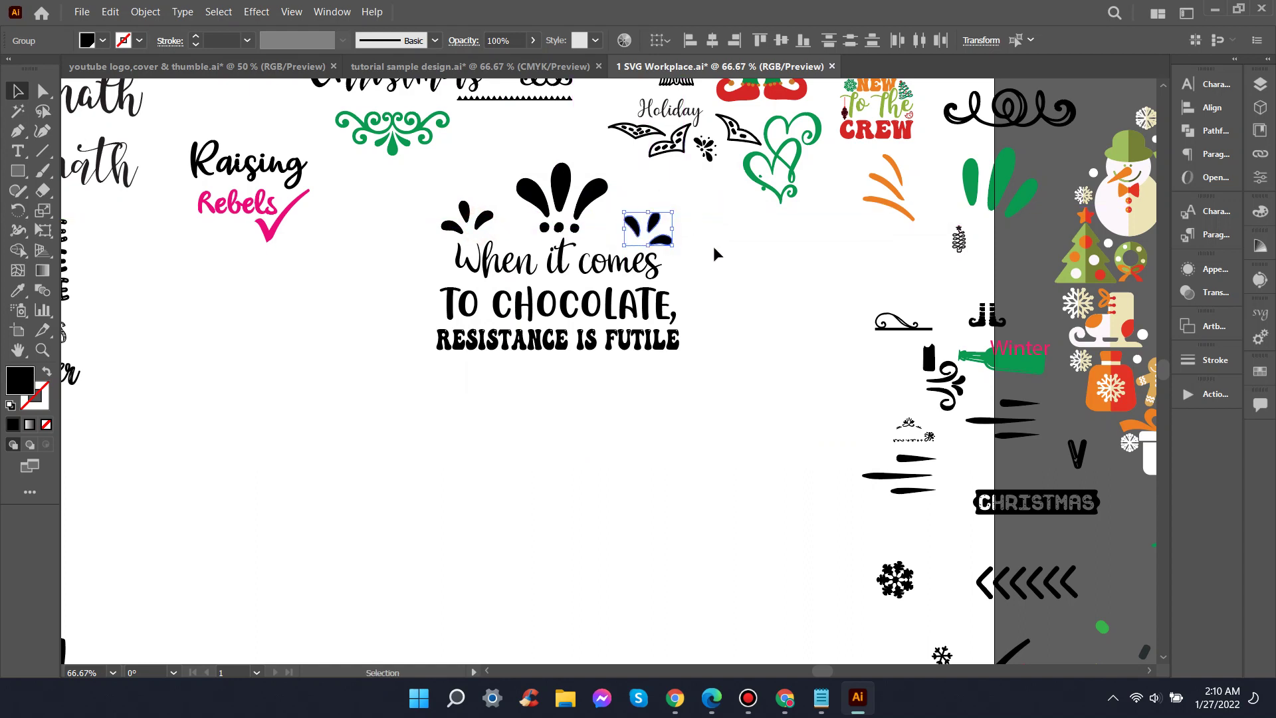
{"action": "left_click", "coordinate": [712, 252]}
Step: Fine-tune both petal ornaments so they line up with the dots around the splash
{"action": "left_click_drag", "start_coordinate": [655, 233], "coordinate": [672, 240]}
{"action": "left_click", "coordinate": [671, 245]}
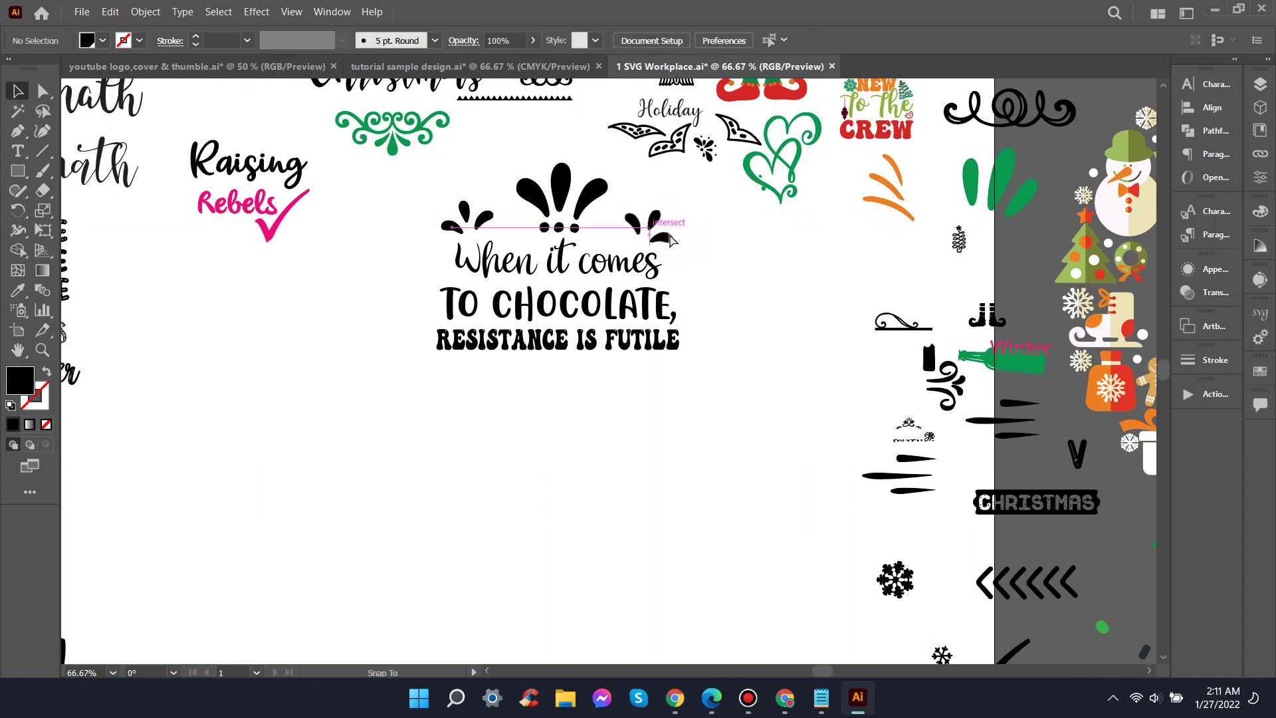
{"action": "left_click_drag", "start_coordinate": [671, 241], "coordinate": [671, 245]}
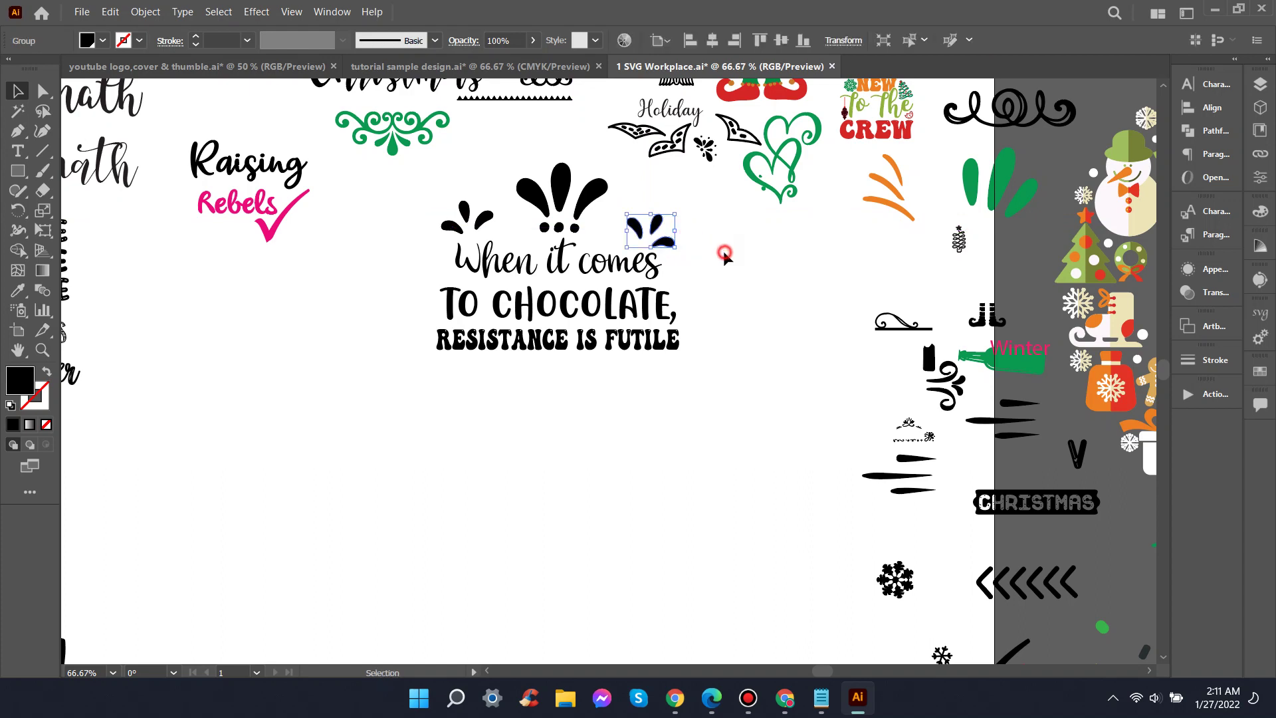
{"action": "left_click_drag", "start_coordinate": [485, 218], "coordinate": [490, 224]}
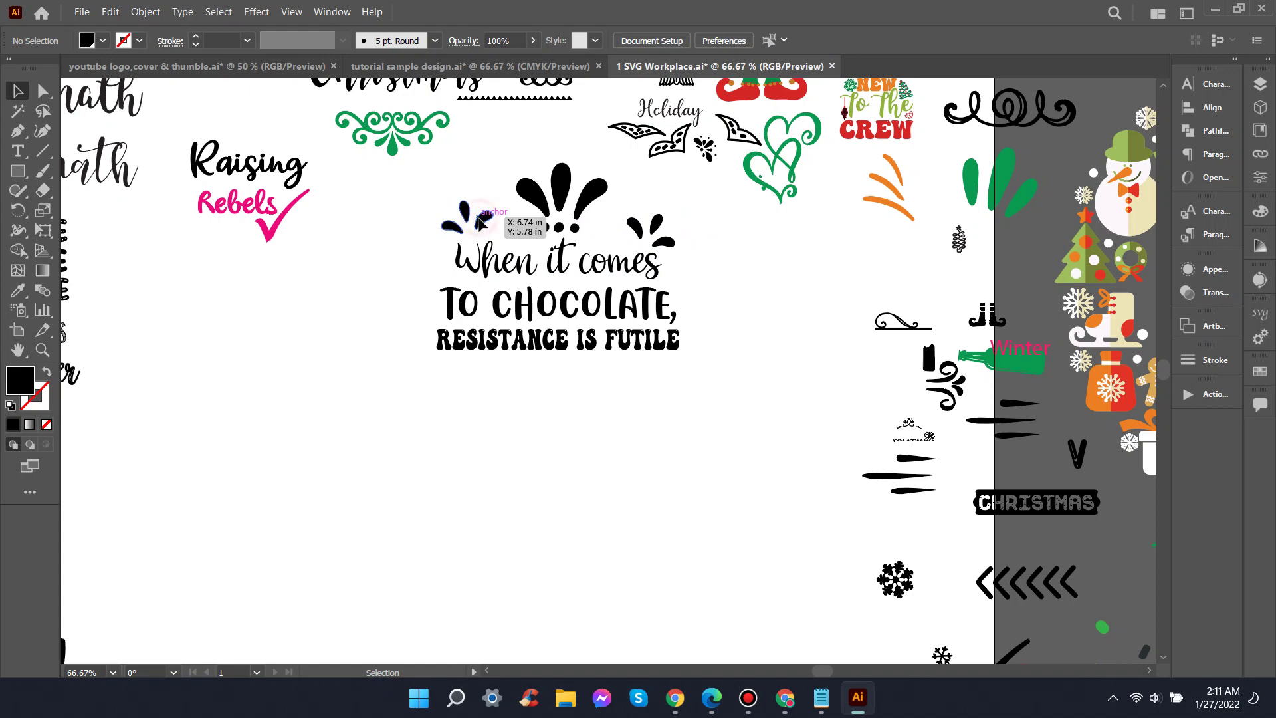
{"action": "left_click", "coordinate": [473, 218]}
{"action": "left_click", "coordinate": [746, 332]}
{"action": "scroll", "coordinate": [719, 330], "scroll_direction": "down", "scroll_amount": 3}
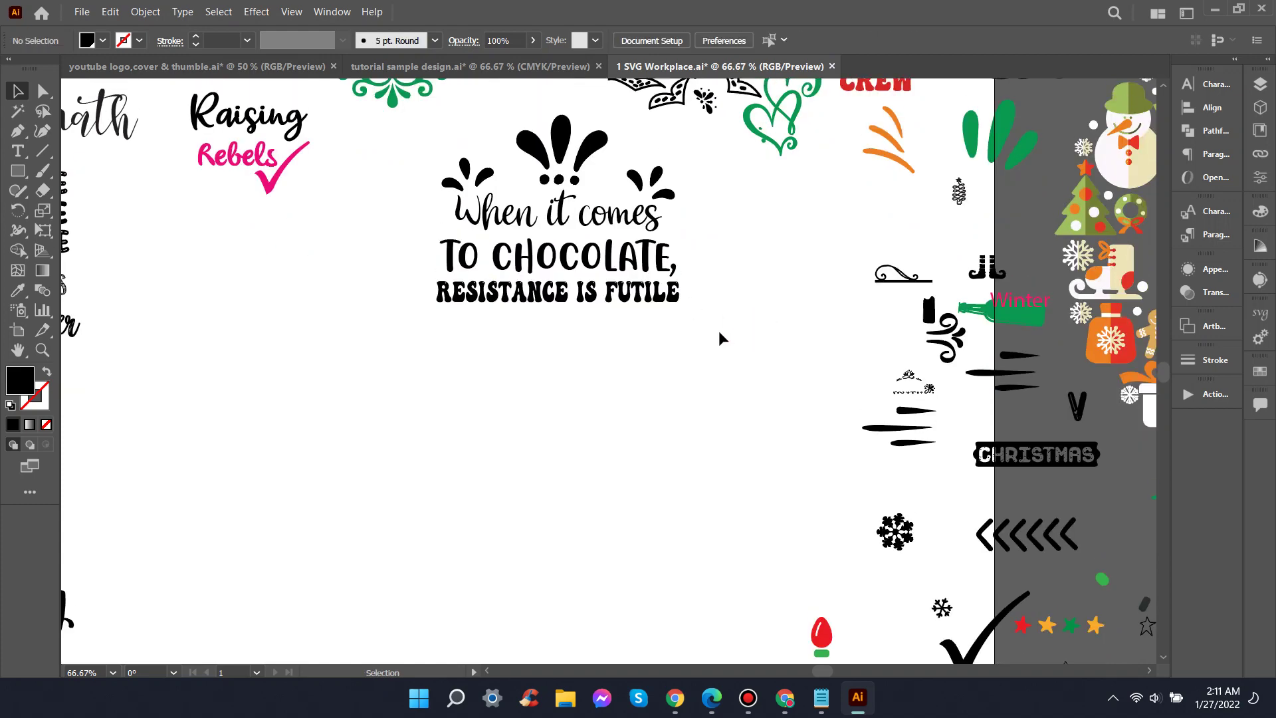
{"action": "scroll", "coordinate": [709, 329], "scroll_direction": "up", "scroll_amount": 2}
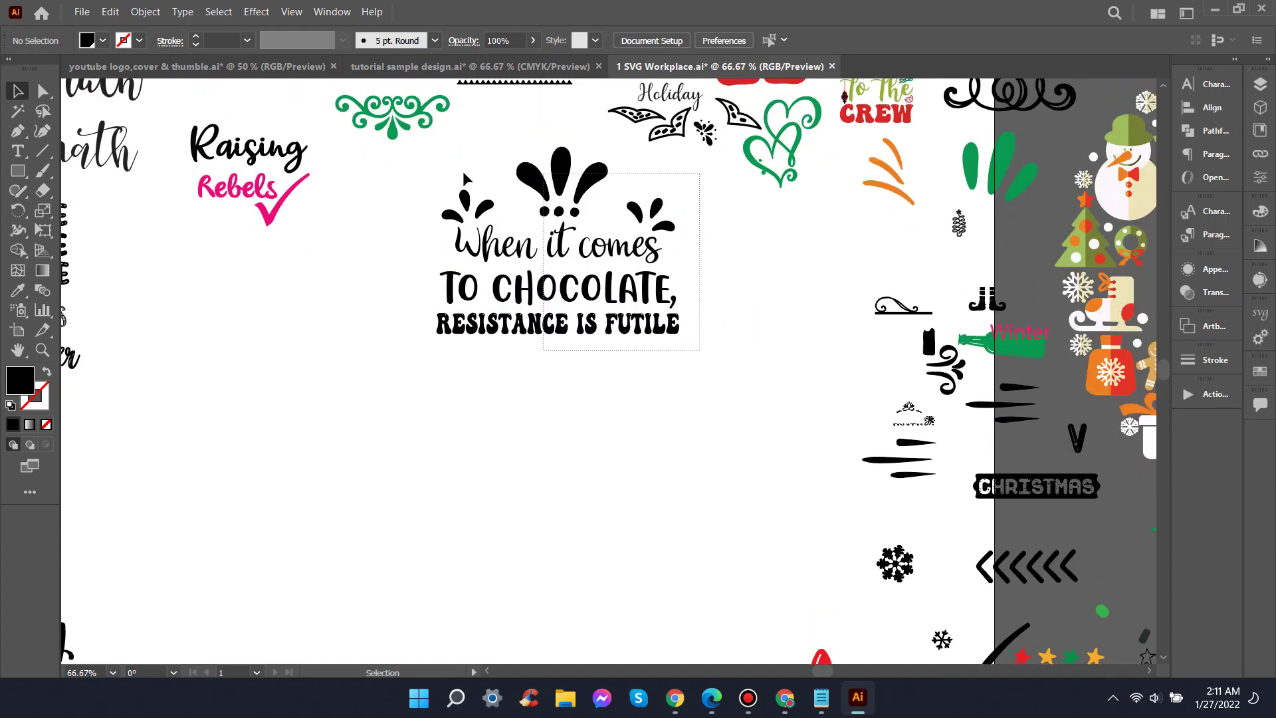
Step: Select the whole chocolate quote artwork and group it
{"action": "left_click_drag", "start_coordinate": [701, 351], "coordinate": [419, 144]}
{"action": "key", "text": "a"}
{"action": "key", "text": "ctrl+g"}
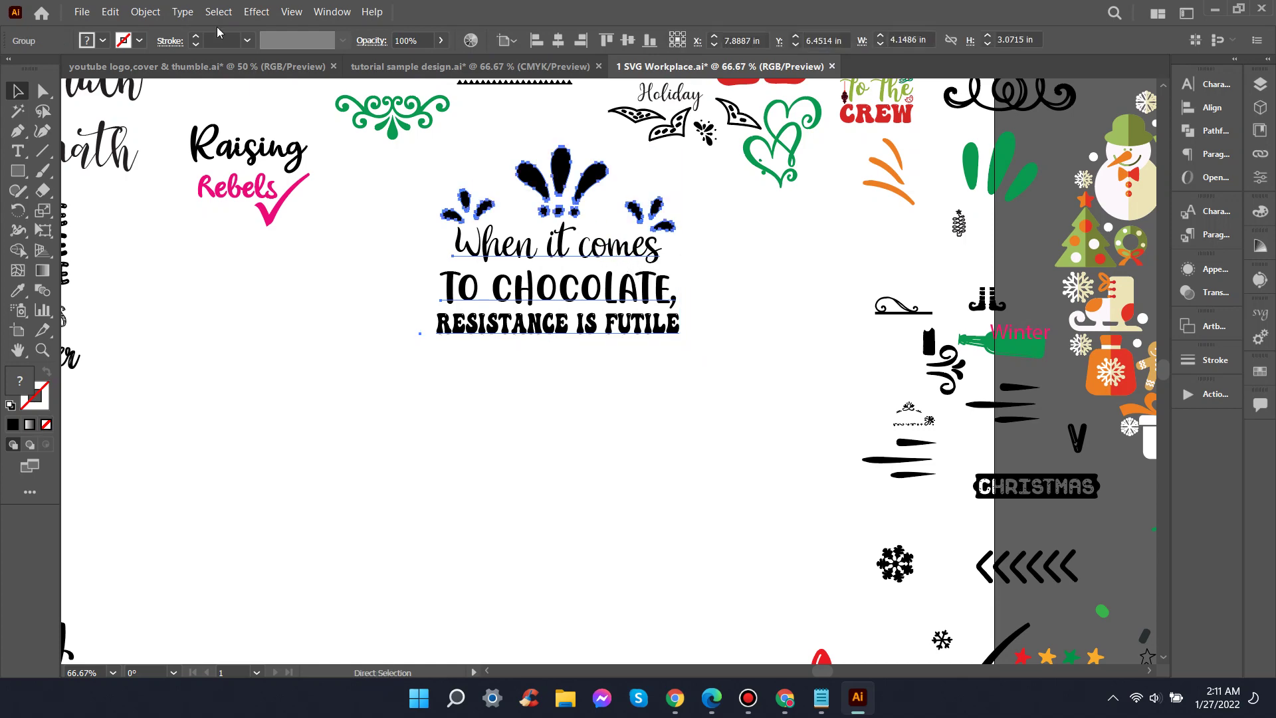
Step: Expand the quote into plain shapes, cut it, and switch to tutorial sample design.ai
{"action": "left_click", "coordinate": [145, 11]}
{"action": "left_click", "coordinate": [210, 218]}
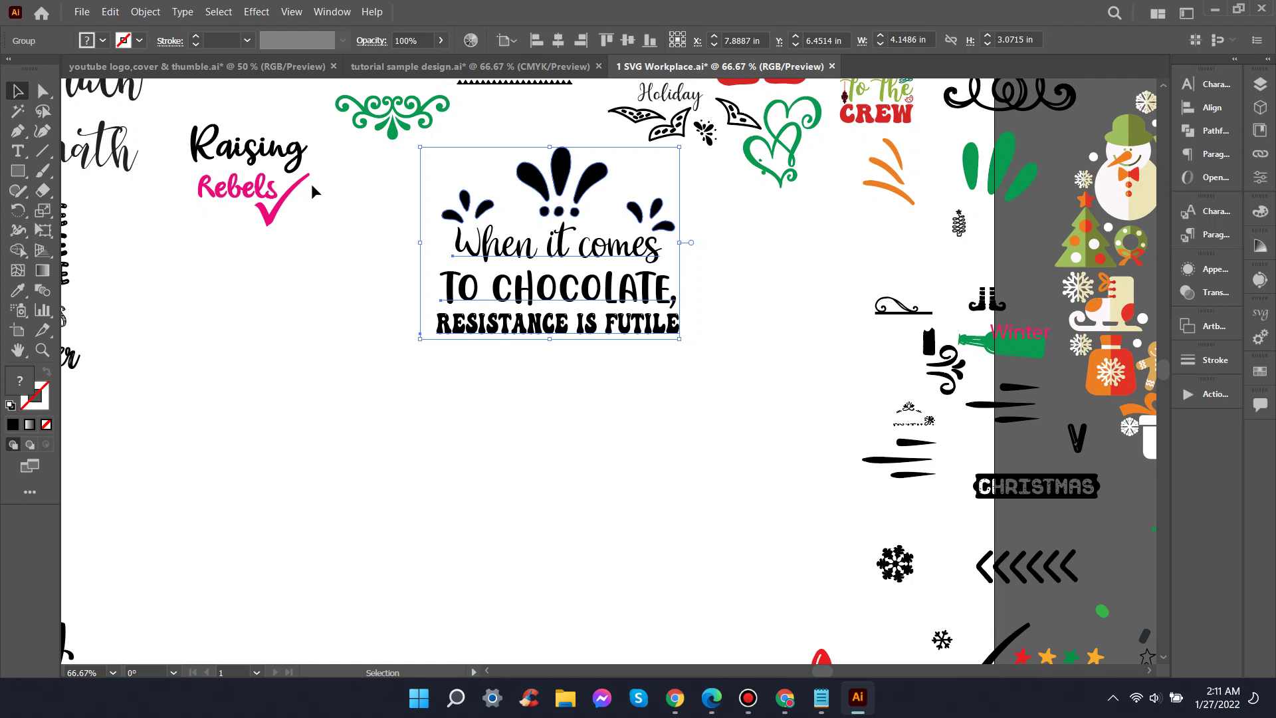
{"action": "left_click", "coordinate": [144, 12]}
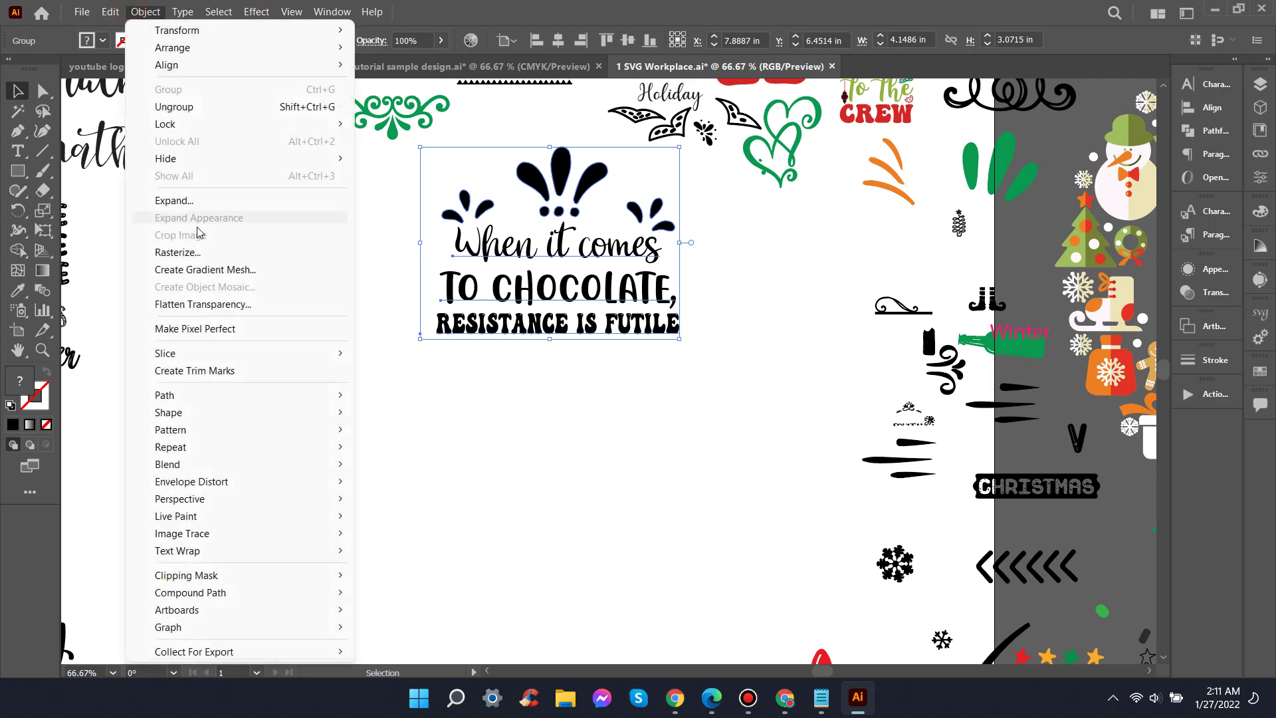
{"action": "left_click", "coordinate": [180, 199]}
{"action": "left_click", "coordinate": [600, 442]}
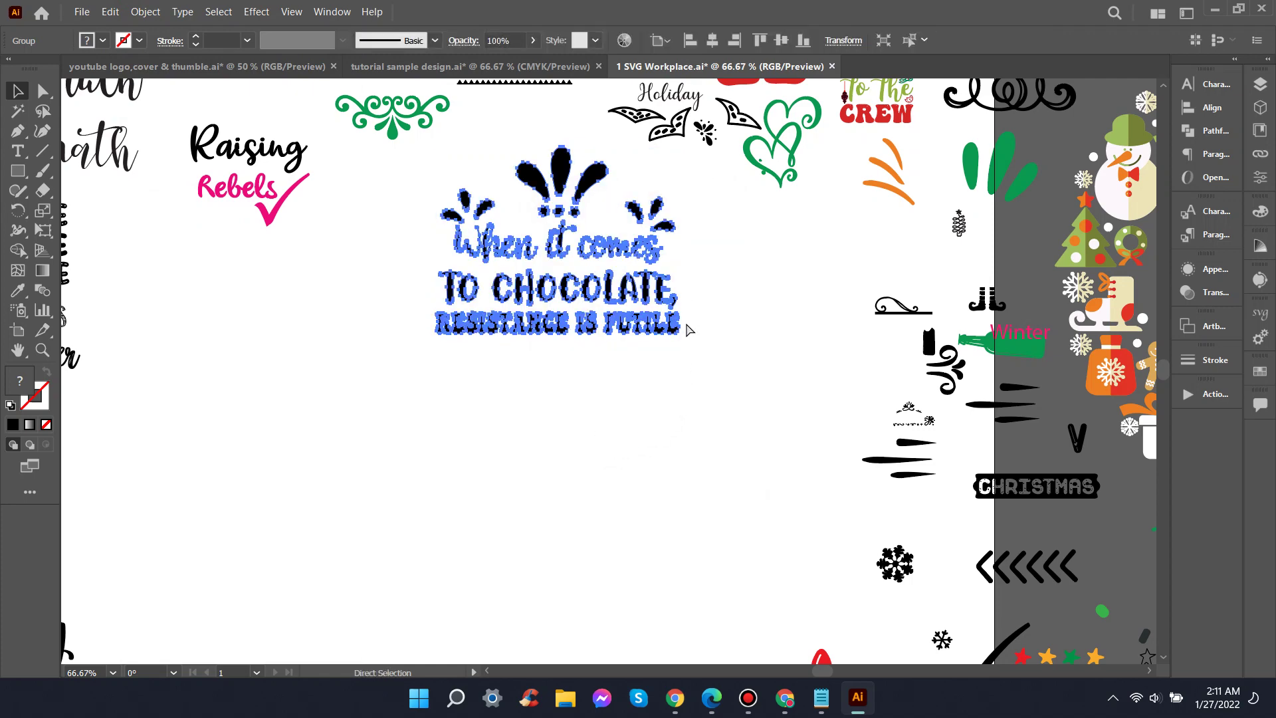
{"action": "key", "text": "Delete"}
{"action": "left_click", "coordinate": [500, 69]}
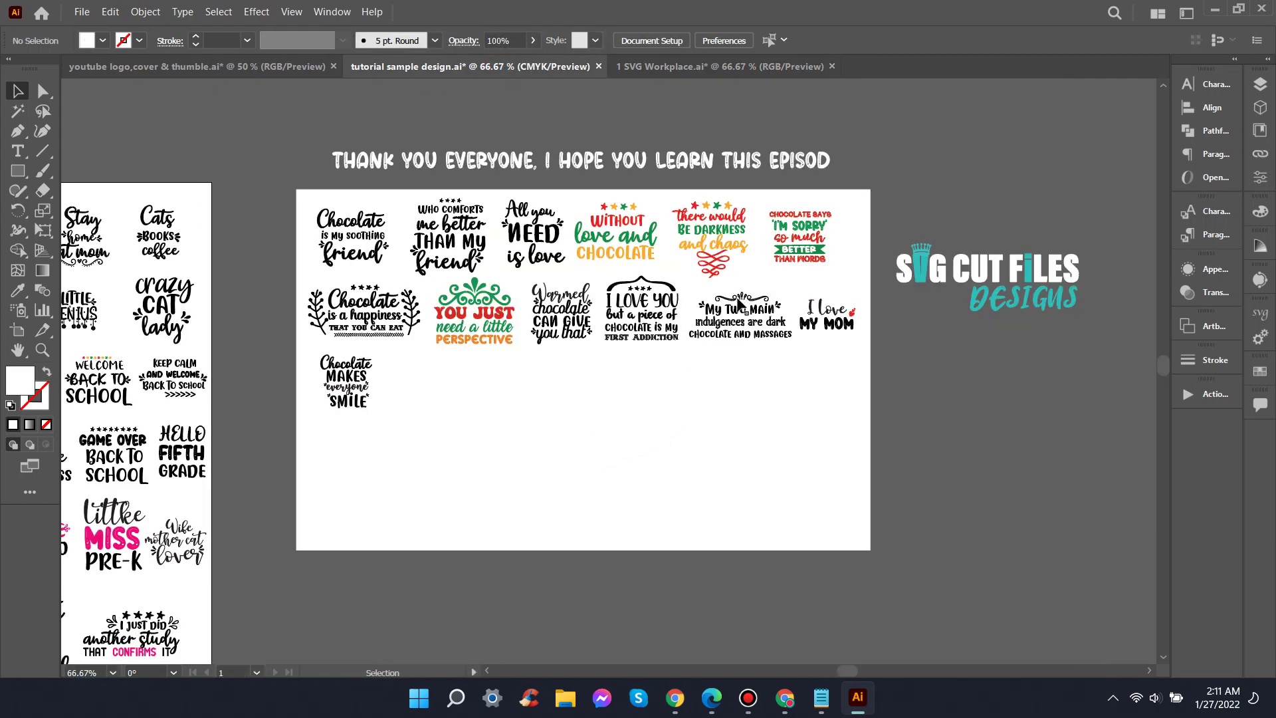
Step: Paste the resistance-is-futile quote, shrink it, and set it beside 'Chocolate makes everyone smile'
{"action": "key", "text": "ctrl+v"}
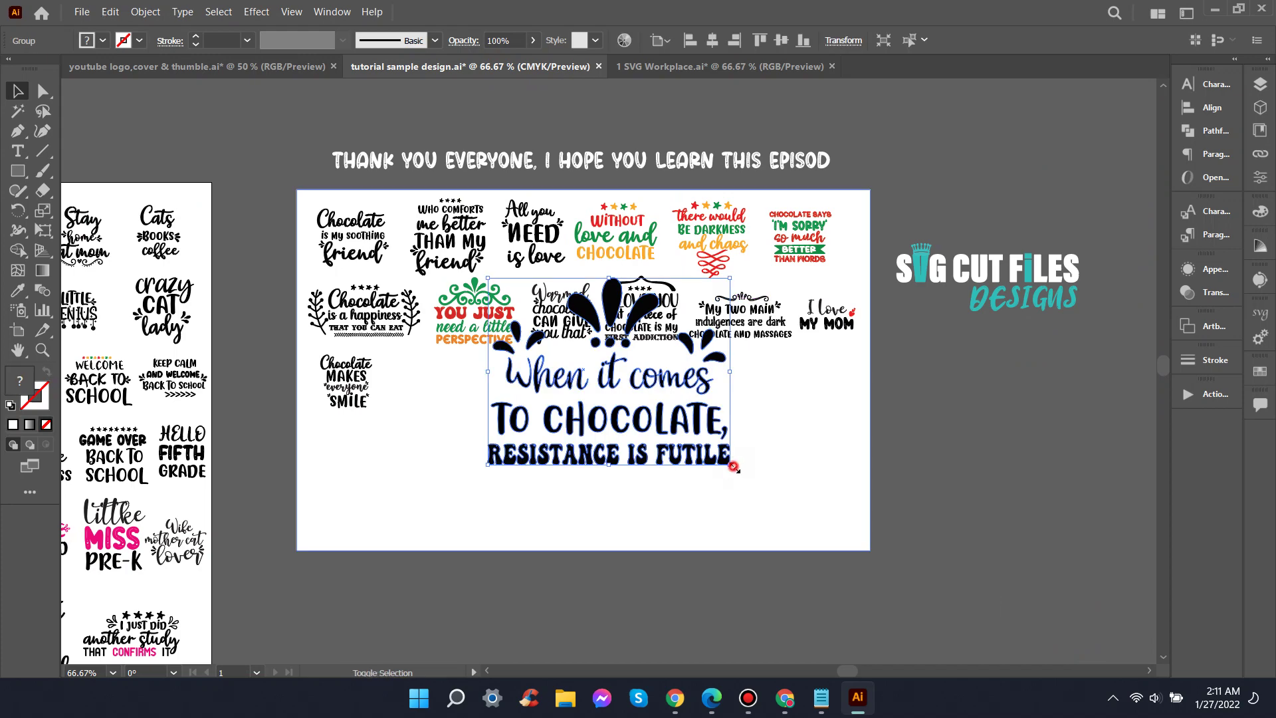
{"action": "left_click_drag", "start_coordinate": [733, 466], "coordinate": [653, 455]}
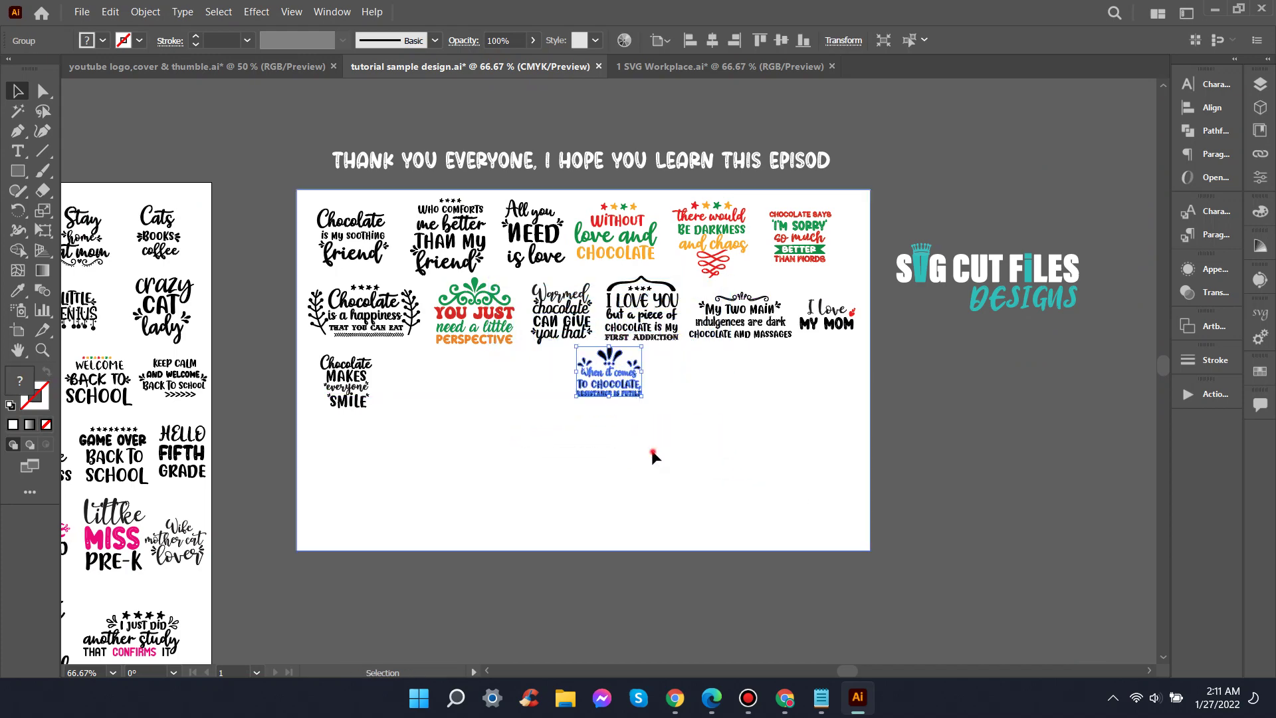
{"action": "left_click_drag", "start_coordinate": [634, 399], "coordinate": [442, 412]}
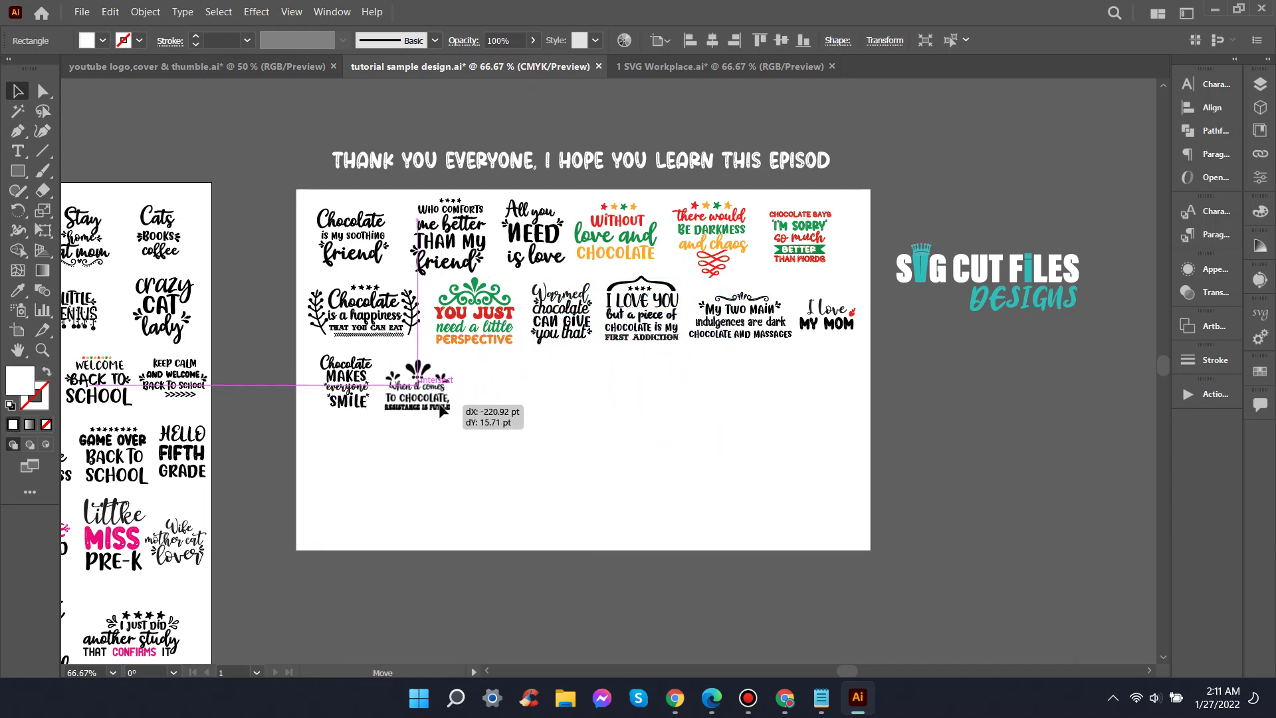
{"action": "left_click", "coordinate": [572, 407]}
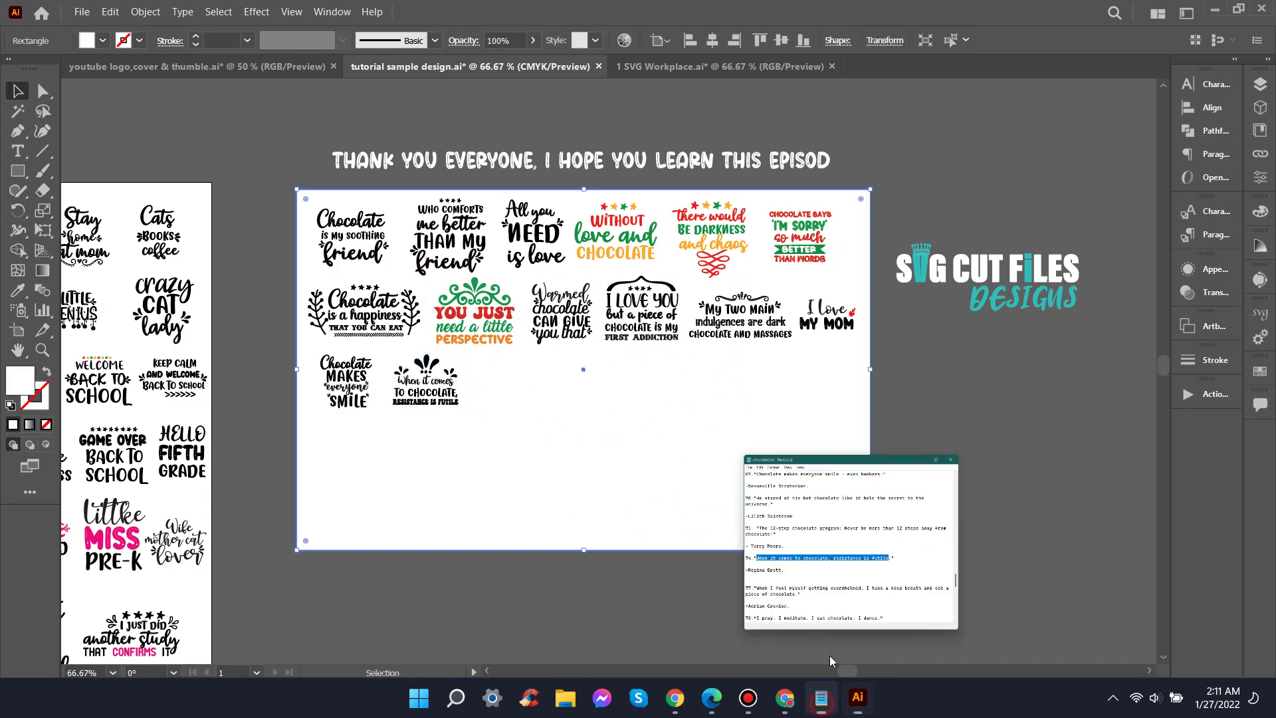
Step: Select the quote 'Chocolate is both an industry and a sensation' in chocolate.txt
{"action": "left_click", "coordinate": [845, 585]}
{"action": "scroll", "coordinate": [872, 442], "scroll_direction": "down", "scroll_amount": 1}
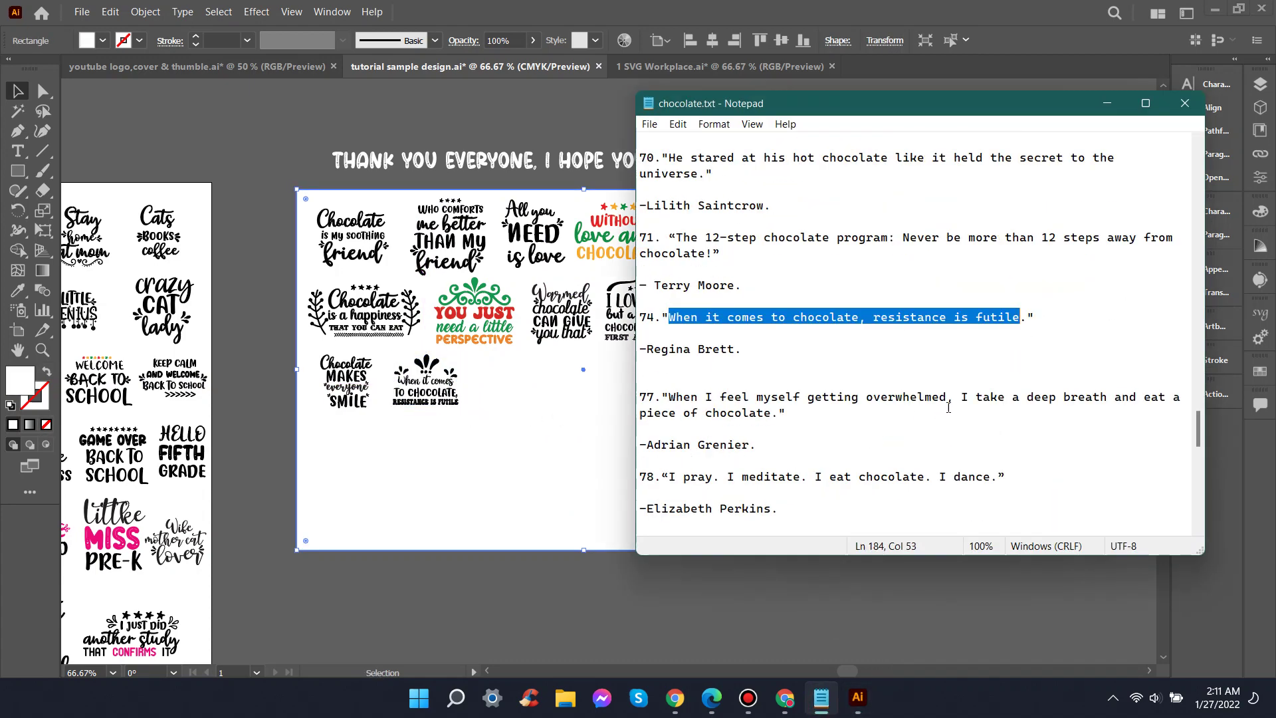
{"action": "scroll", "coordinate": [894, 442], "scroll_direction": "down", "scroll_amount": 2}
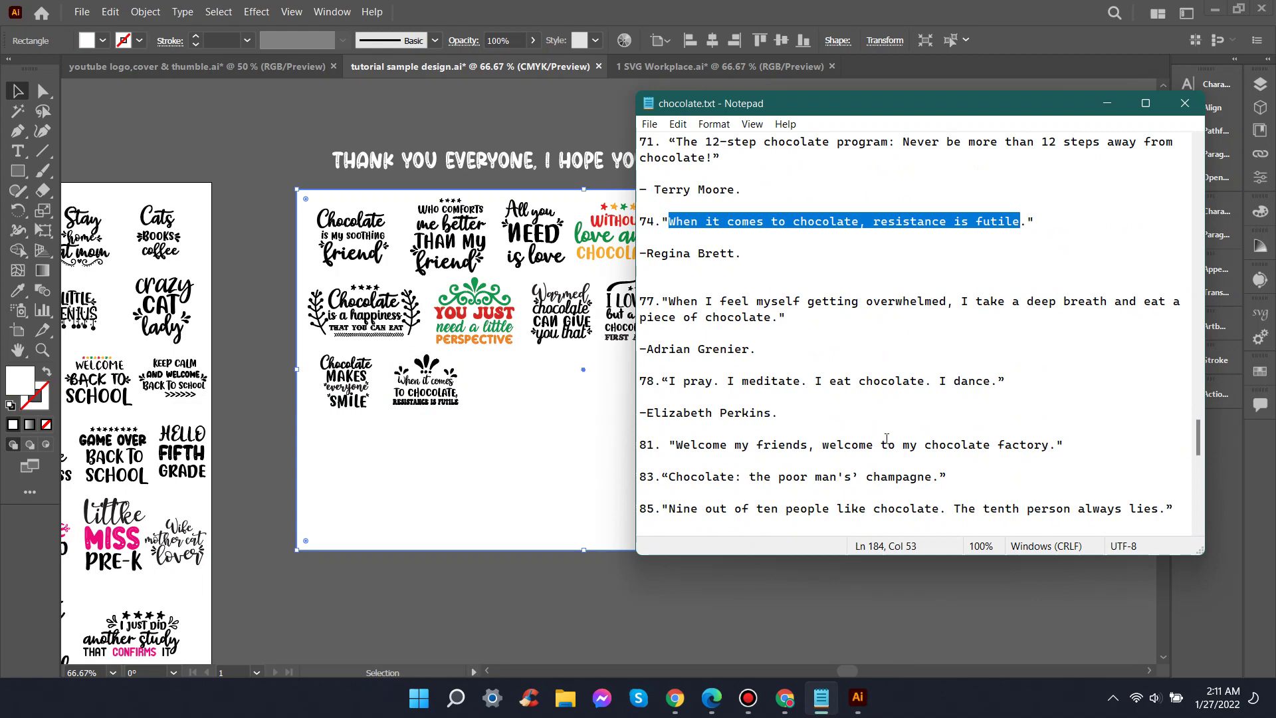
{"action": "scroll", "coordinate": [812, 445], "scroll_direction": "down", "scroll_amount": 1}
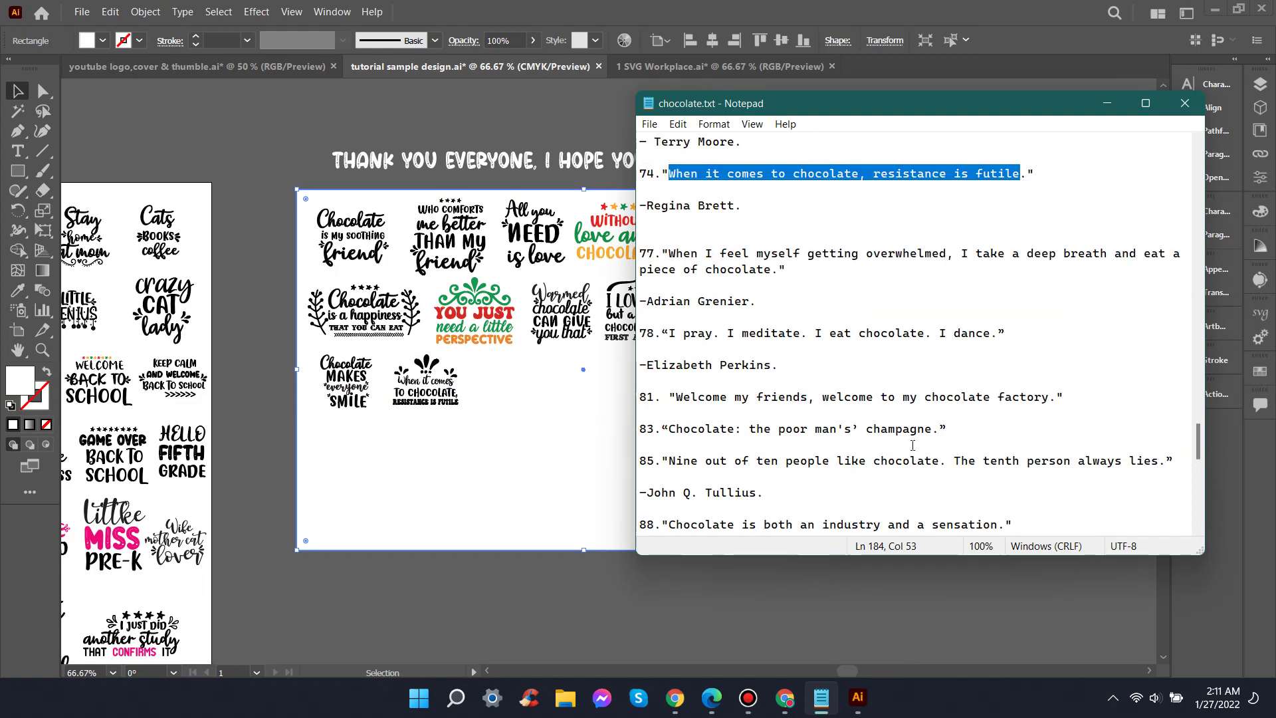
{"action": "scroll", "coordinate": [913, 446], "scroll_direction": "down", "scroll_amount": 1}
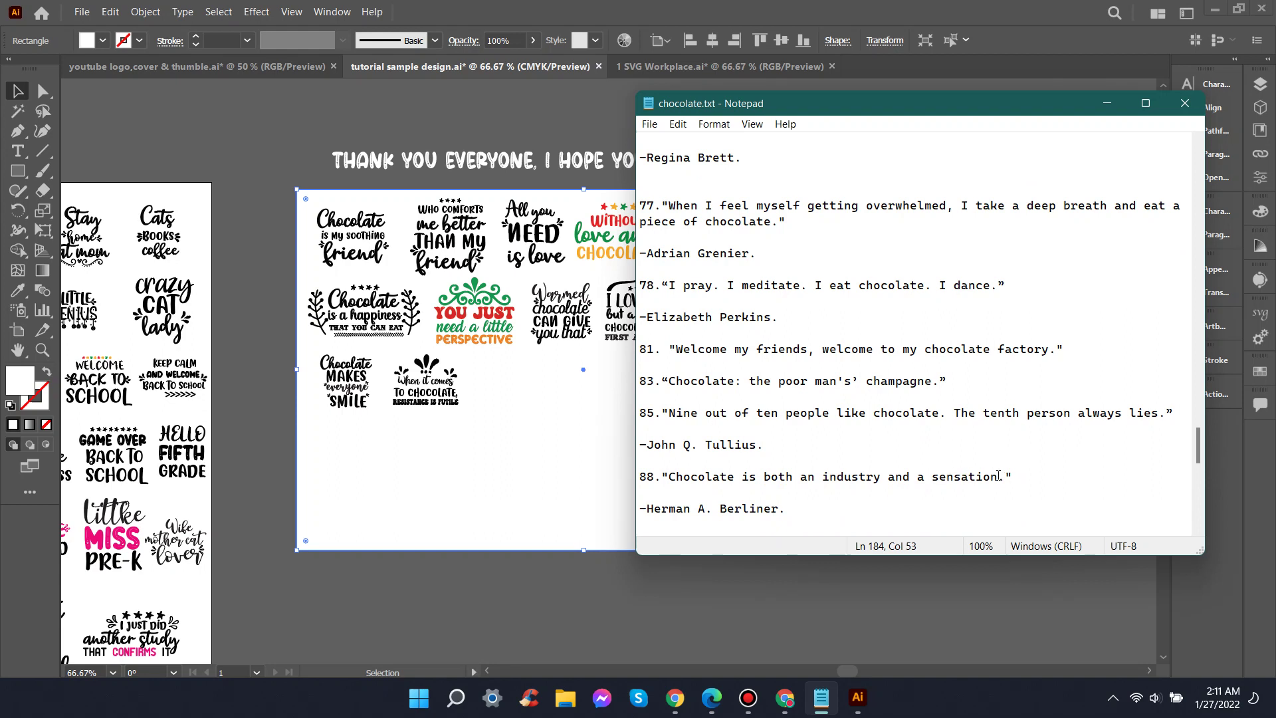
{"action": "left_click_drag", "start_coordinate": [998, 476], "coordinate": [799, 488]}
{"action": "left_click_drag", "start_coordinate": [694, 485], "coordinate": [676, 479]}
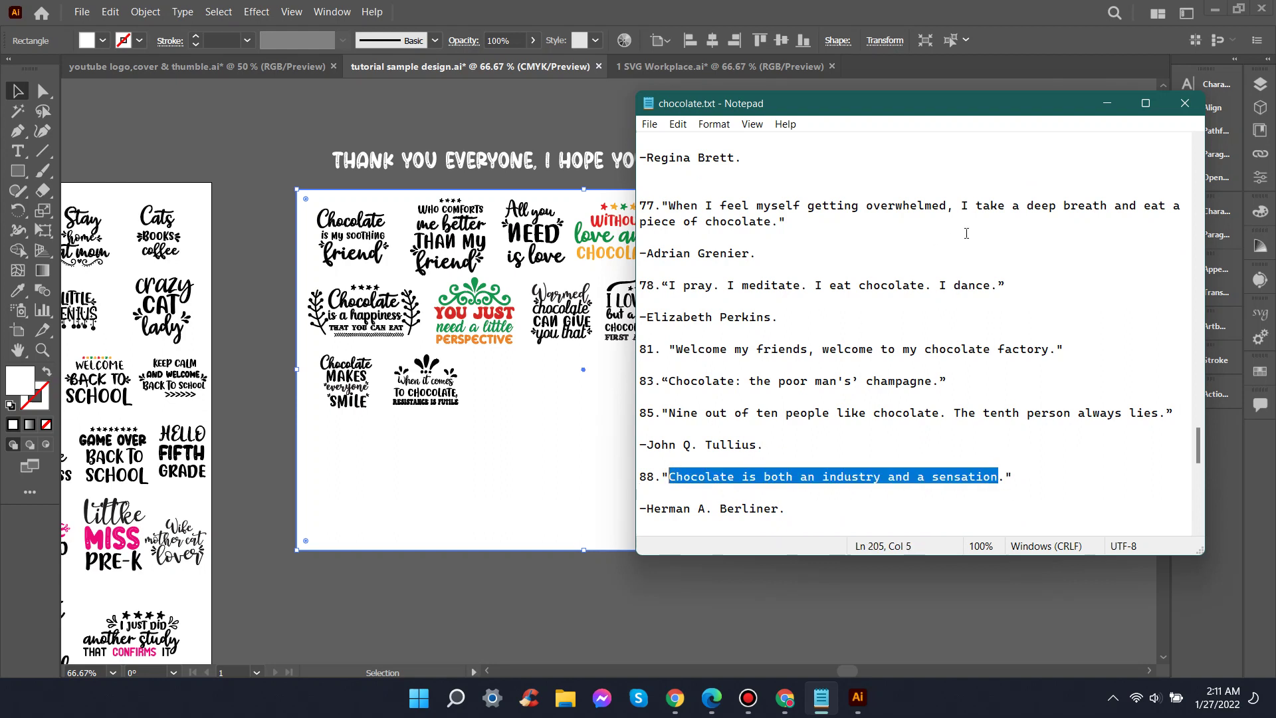
Step: Back in Illustrator, deselect everything and paste the quote onto the sheet
{"action": "left_click", "coordinate": [1108, 104]}
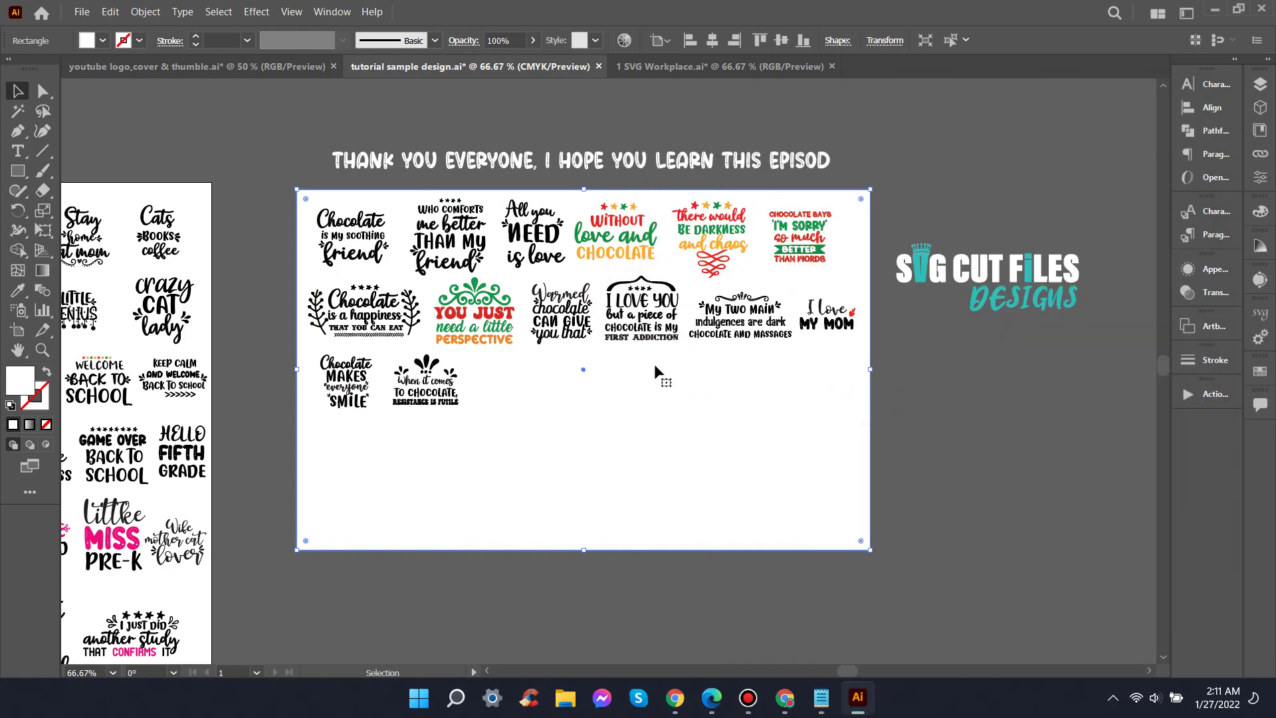
{"action": "key", "text": "ctrl+shift+a"}
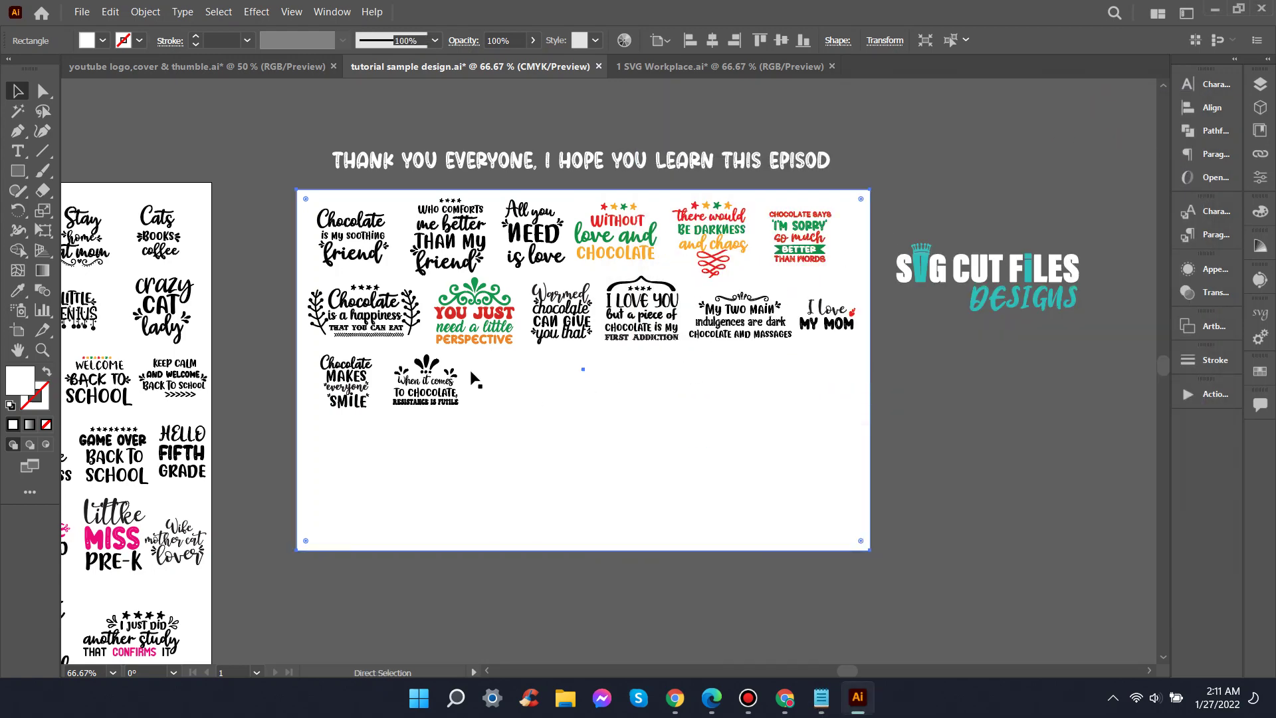
{"action": "key", "text": "ctrl+v"}
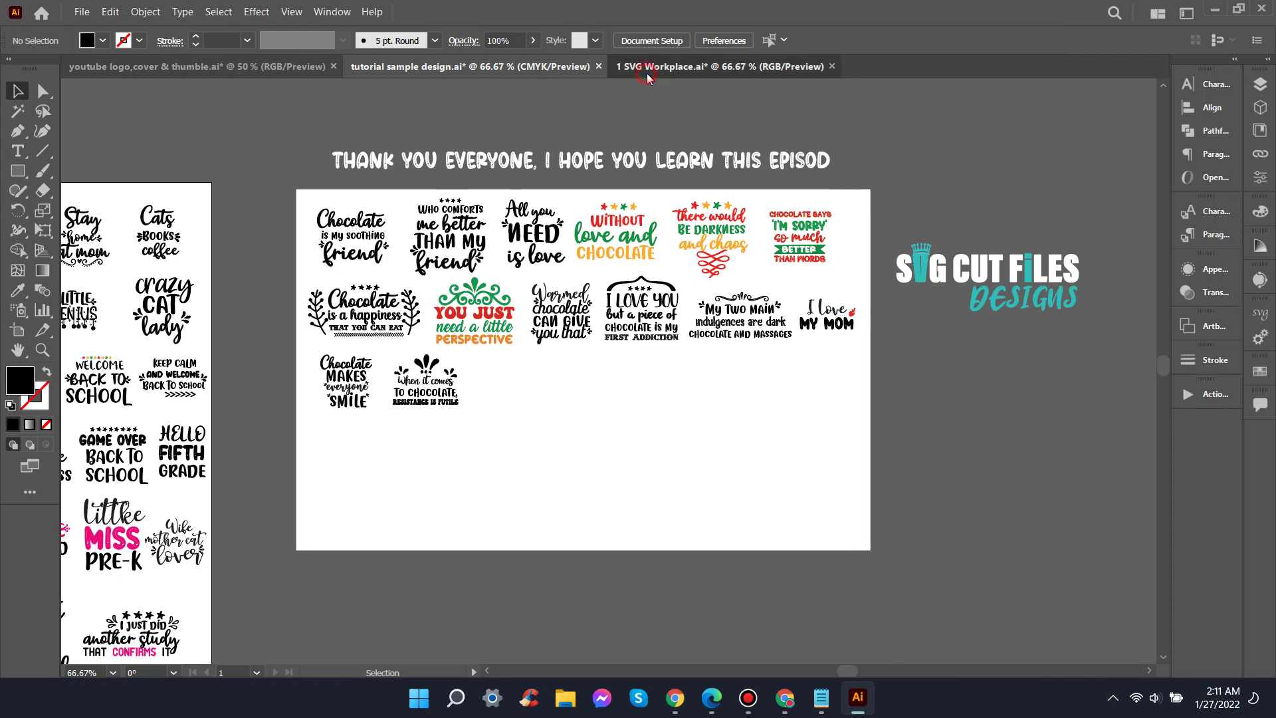
Step: In 1 SVG Workplace.ai, enlarge the quote and move 'both an industry' into its own line below
{"action": "left_click", "coordinate": [647, 73]}
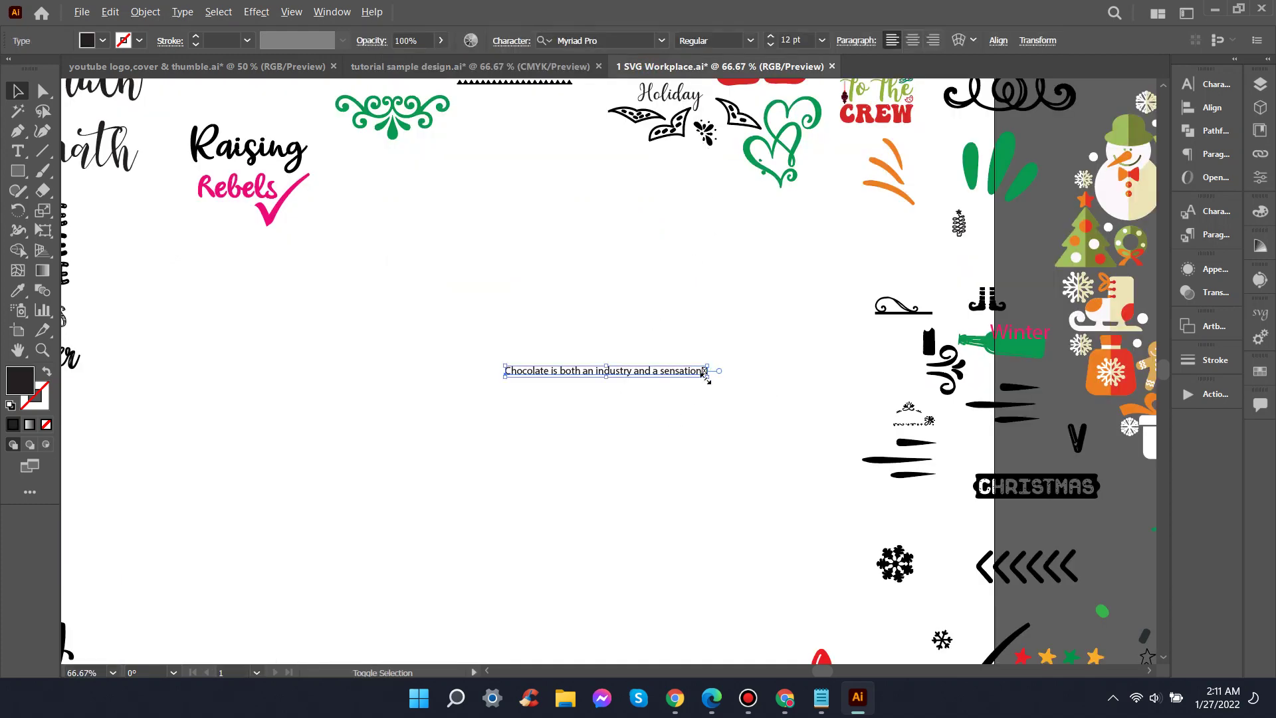
{"action": "left_click_drag", "start_coordinate": [707, 372], "coordinate": [828, 376]}
{"action": "key", "text": "t"}
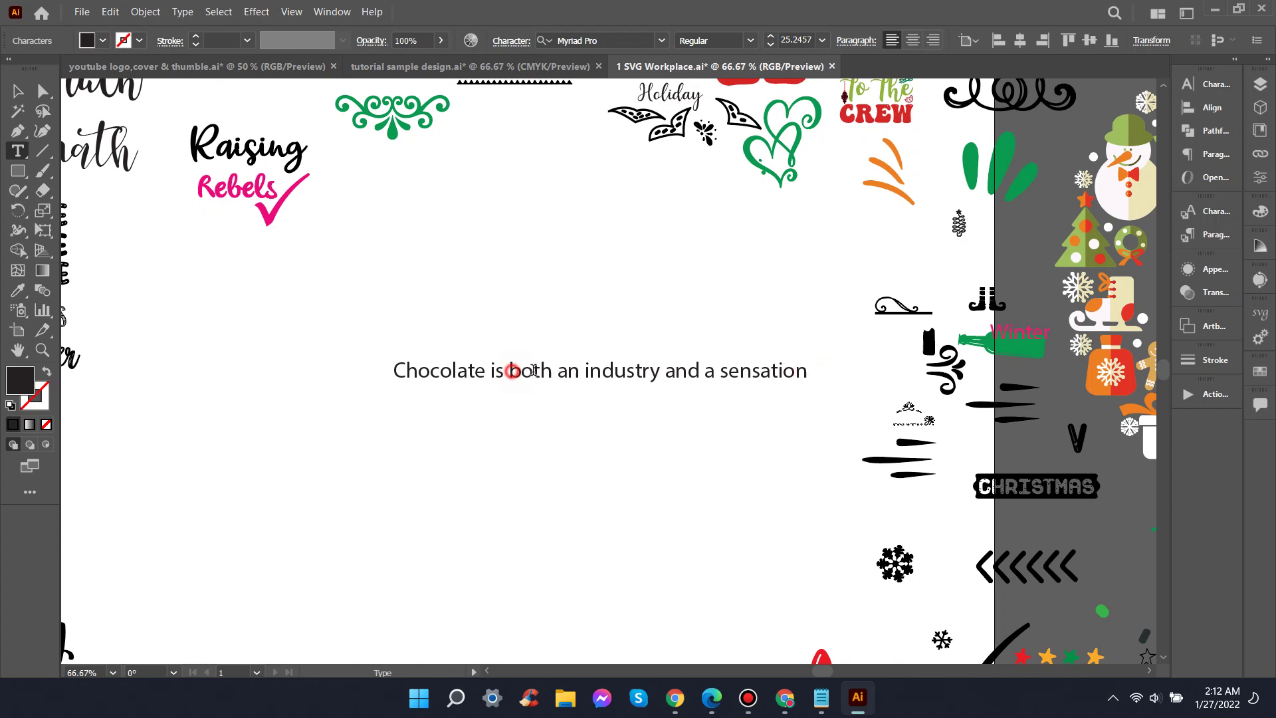
{"action": "left_click_drag", "start_coordinate": [511, 370], "coordinate": [640, 381]}
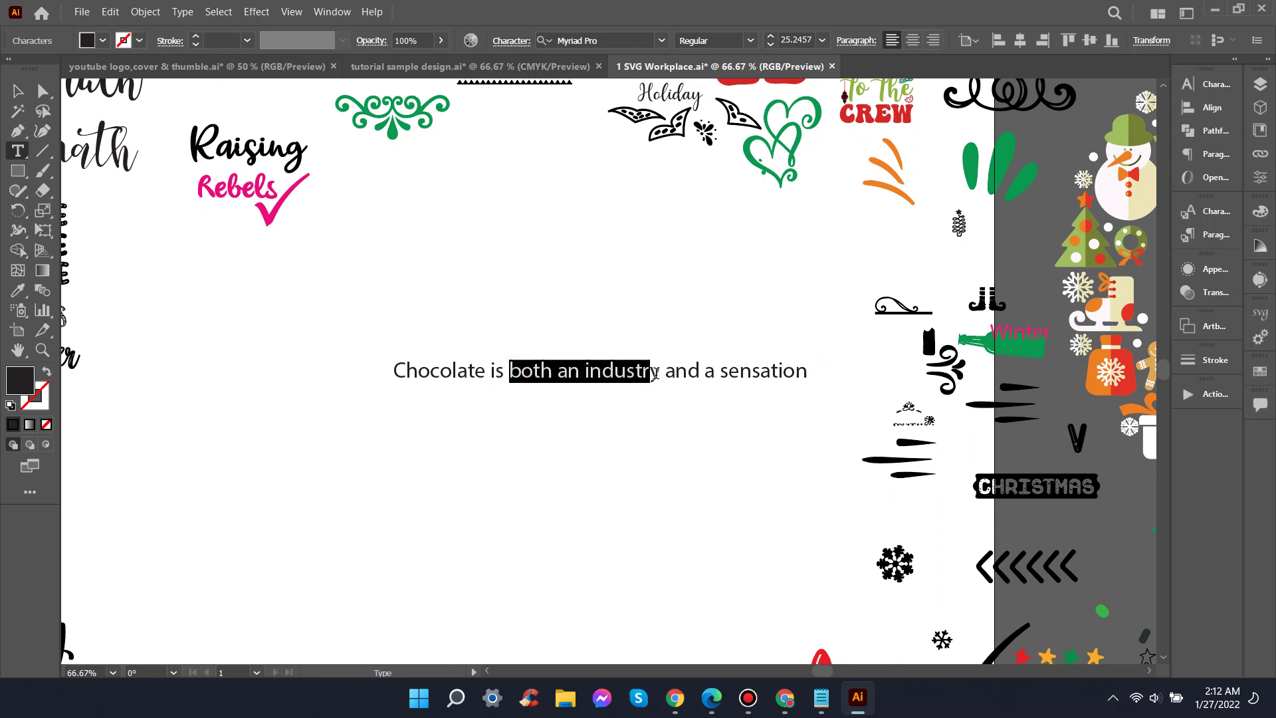
{"action": "key", "text": "BackSpace"}
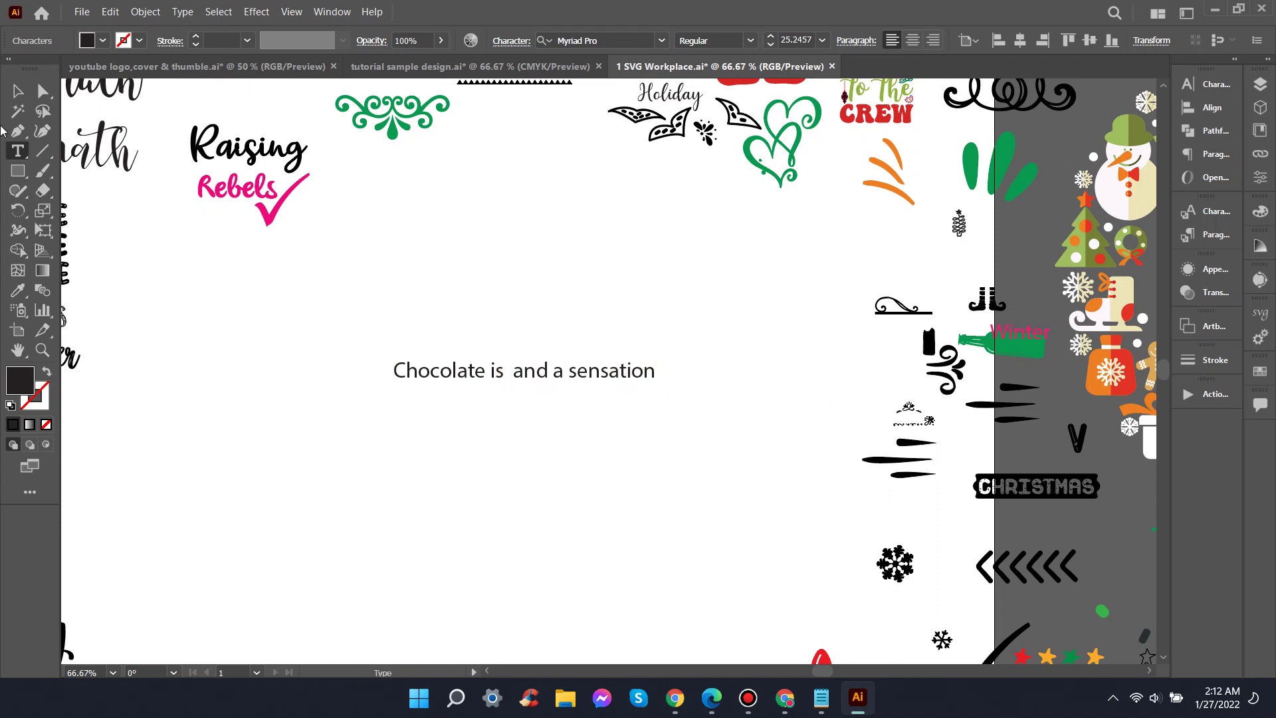
{"action": "key", "text": "Escape"}
{"action": "left_click", "coordinate": [580, 270]}
{"action": "key", "text": "ctrl+v"}
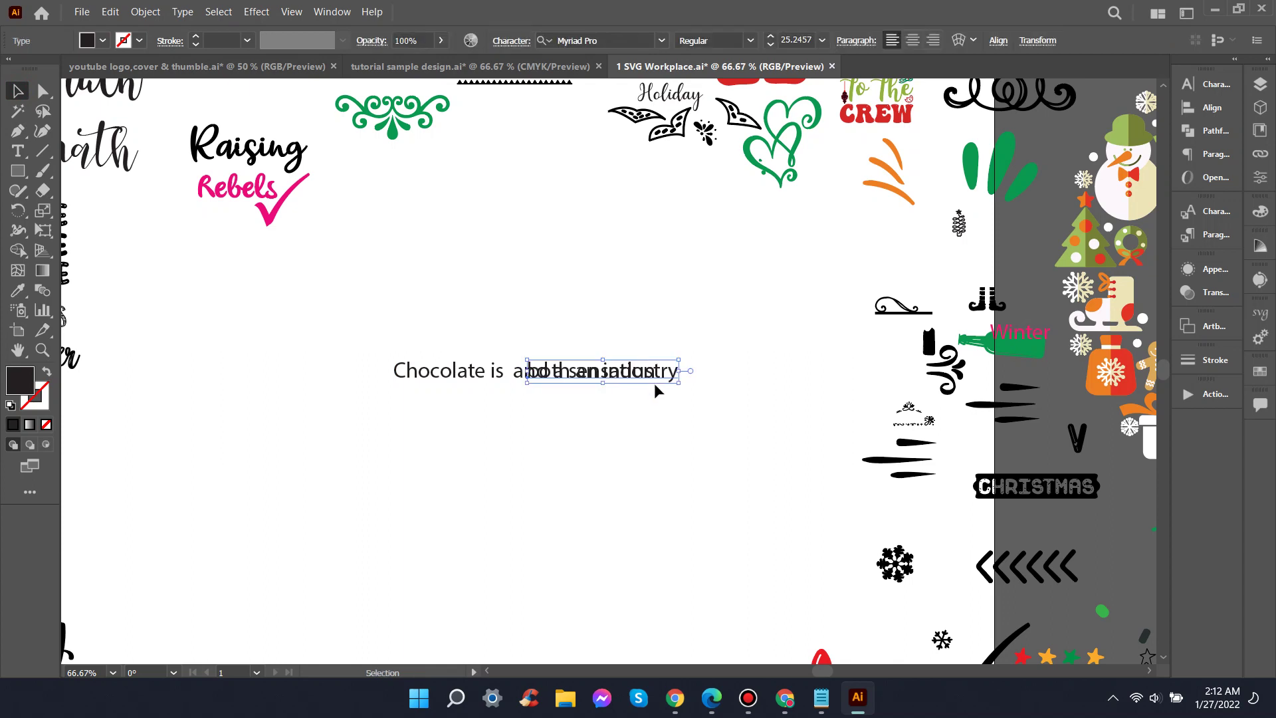
{"action": "left_click_drag", "start_coordinate": [652, 382], "coordinate": [562, 413]}
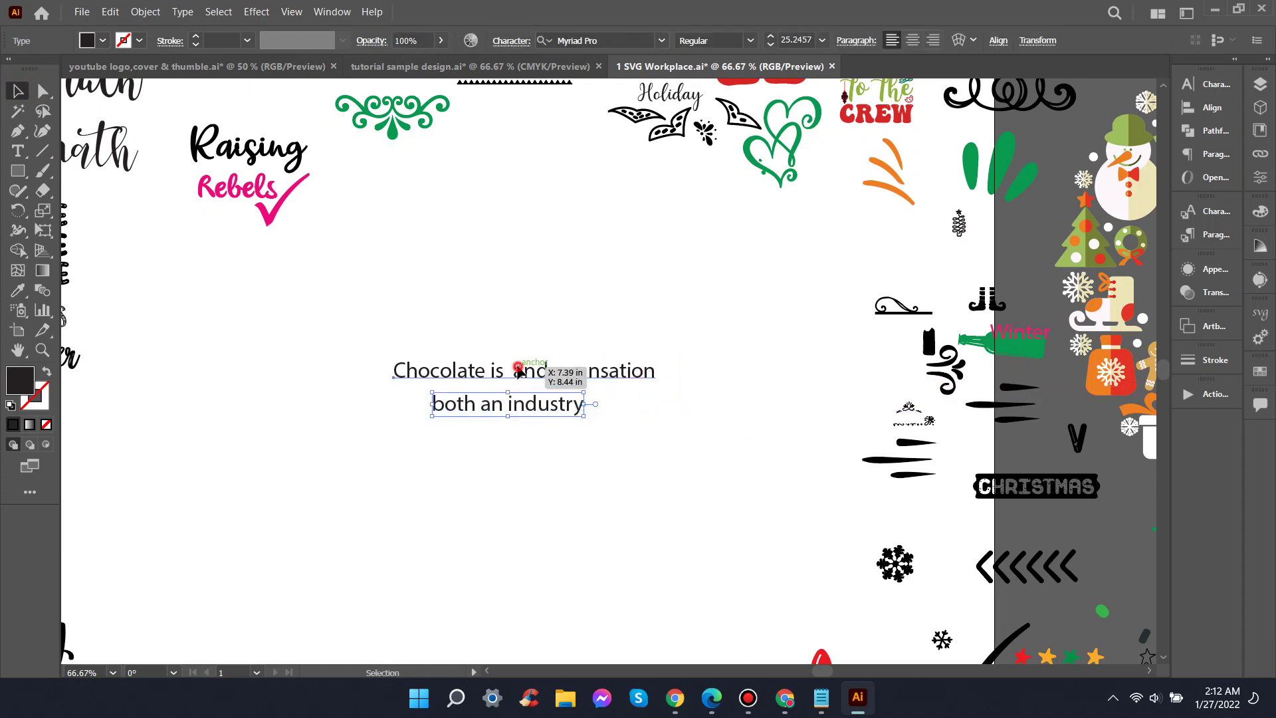
Step: Split 'and a sensation' into a third line below, then shift 'Chocolate is' up and right
{"action": "left_click", "coordinate": [518, 374]}
{"action": "double_click", "coordinate": [518, 372]}
{"action": "triple_click", "coordinate": [518, 371]}
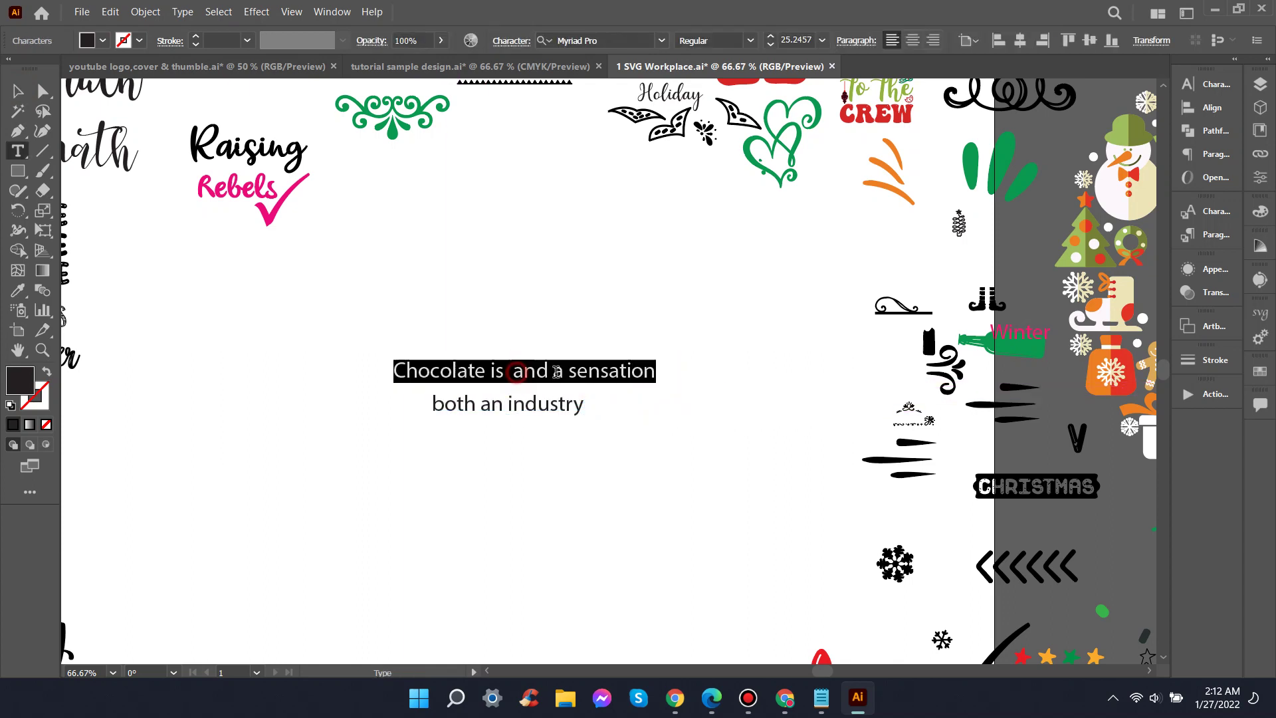
{"action": "left_click_drag", "start_coordinate": [515, 371], "coordinate": [644, 374]}
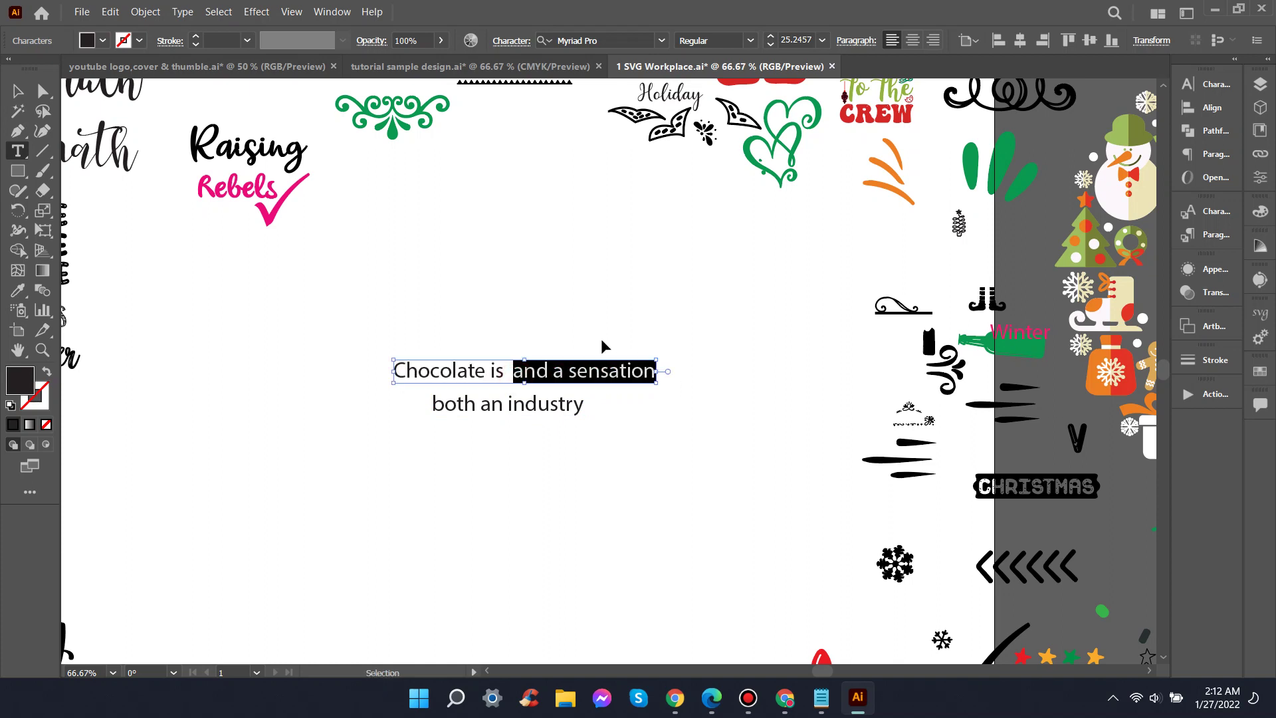
{"action": "key", "text": "BackSpace"}
{"action": "left_click", "coordinate": [19, 91]}
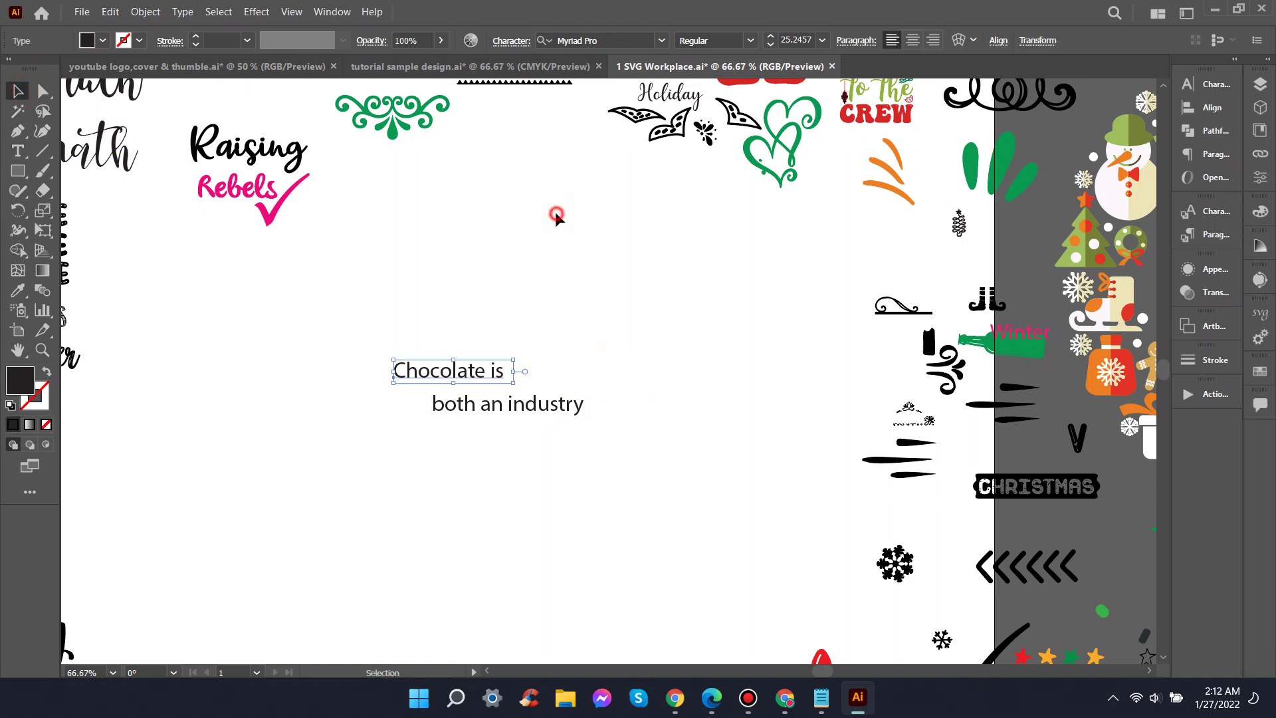
{"action": "key", "text": "ctrl+f"}
{"action": "left_click_drag", "start_coordinate": [616, 370], "coordinate": [515, 469]}
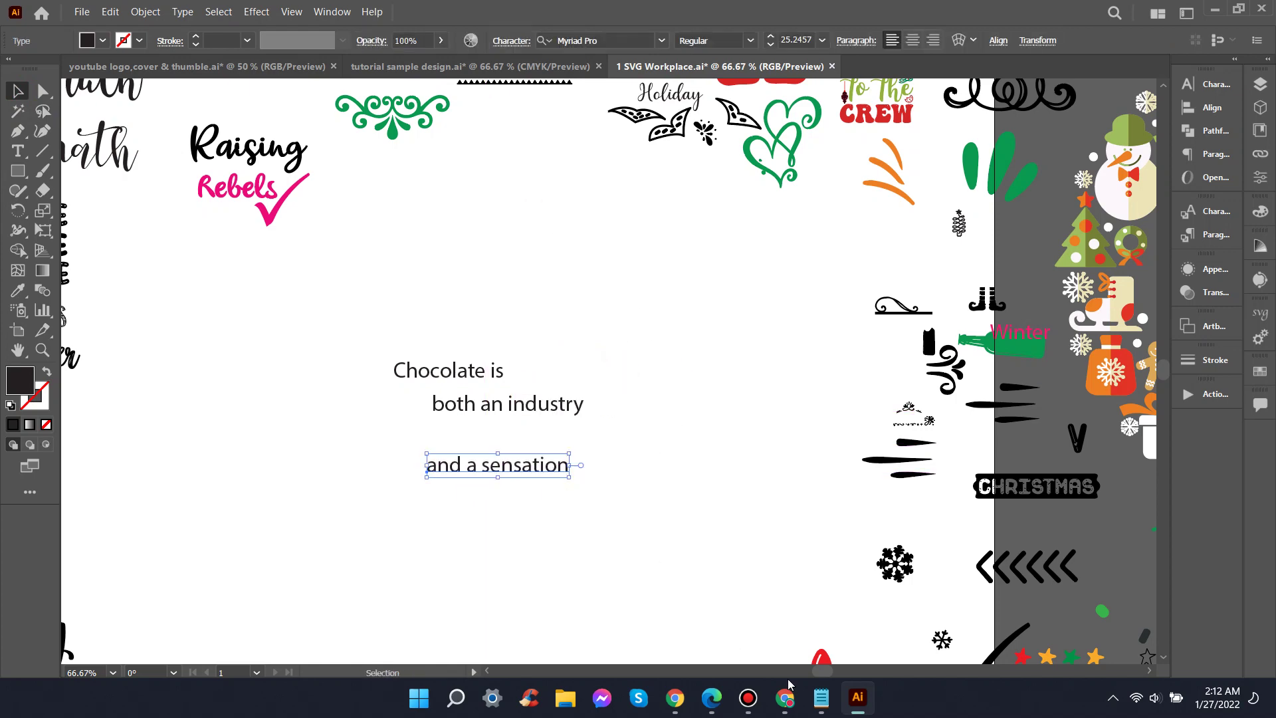
{"action": "left_click", "coordinate": [824, 706]}
{"action": "left_click", "coordinate": [825, 706]}
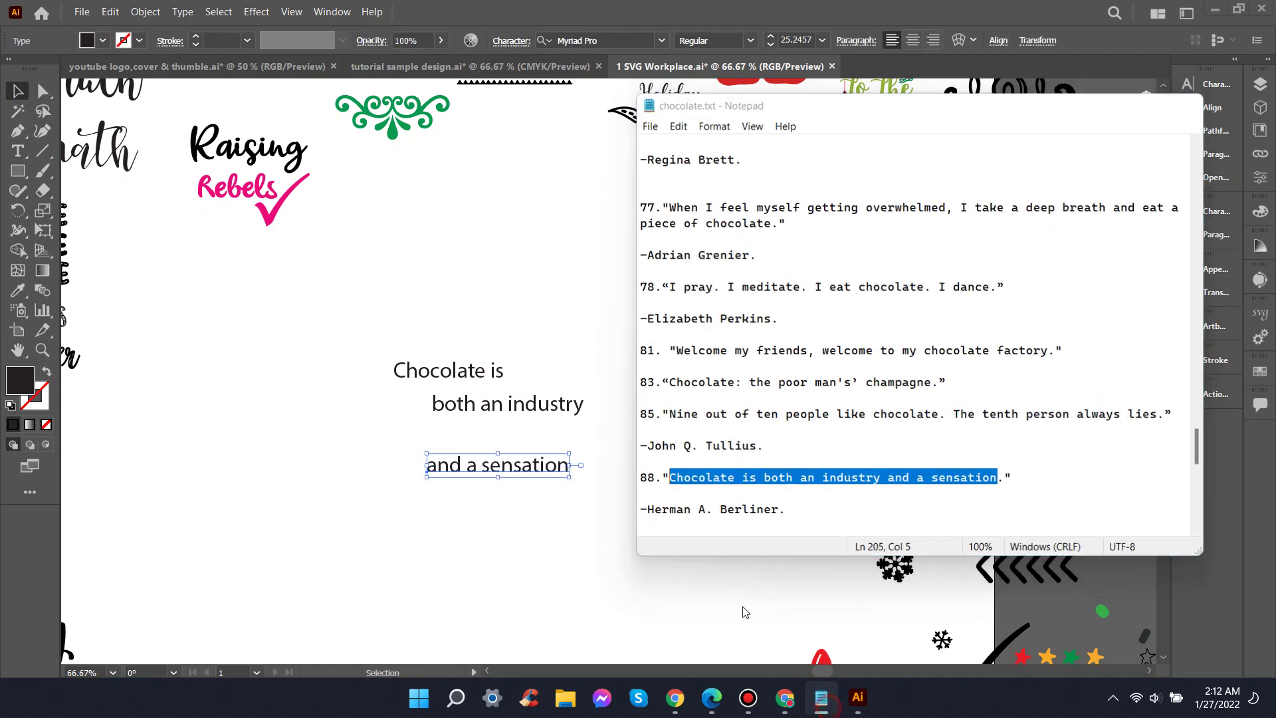
{"action": "left_click_drag", "start_coordinate": [470, 370], "coordinate": [530, 345]}
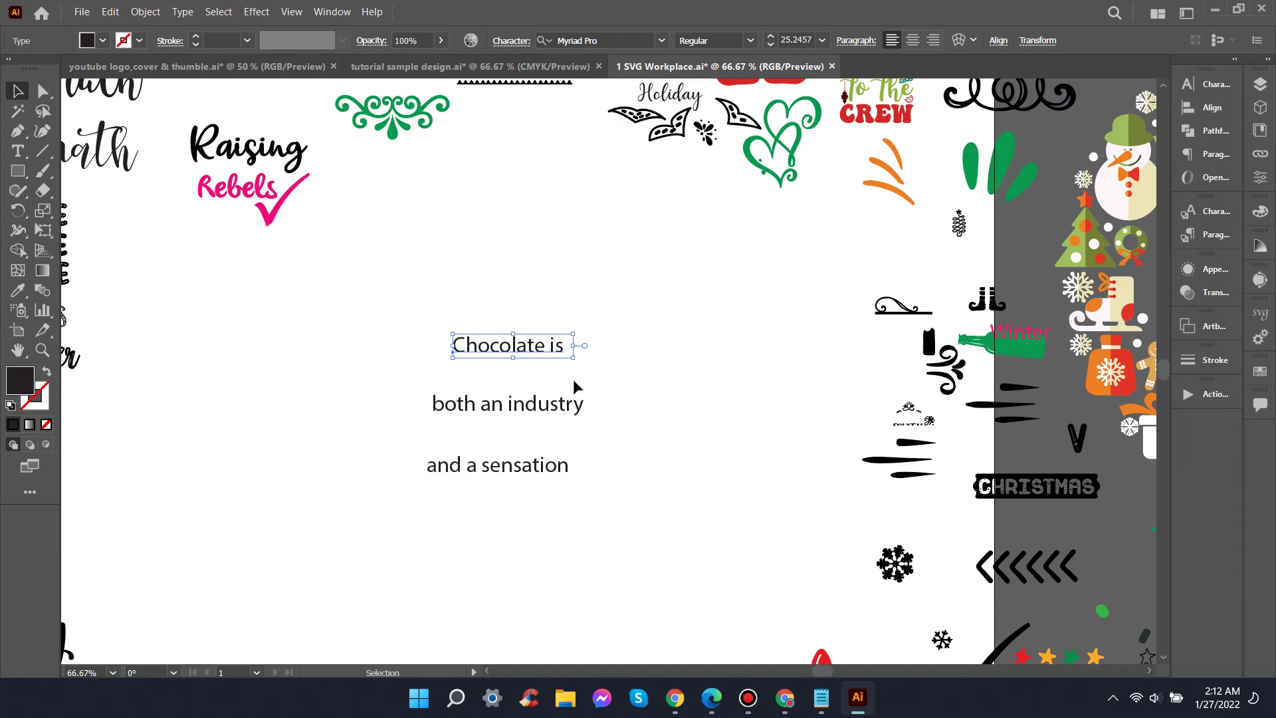
Step: Eyedrop a large script font from an existing design onto 'Chocolate is'
{"action": "scroll", "coordinate": [570, 378], "scroll_direction": "down", "scroll_amount": 1}
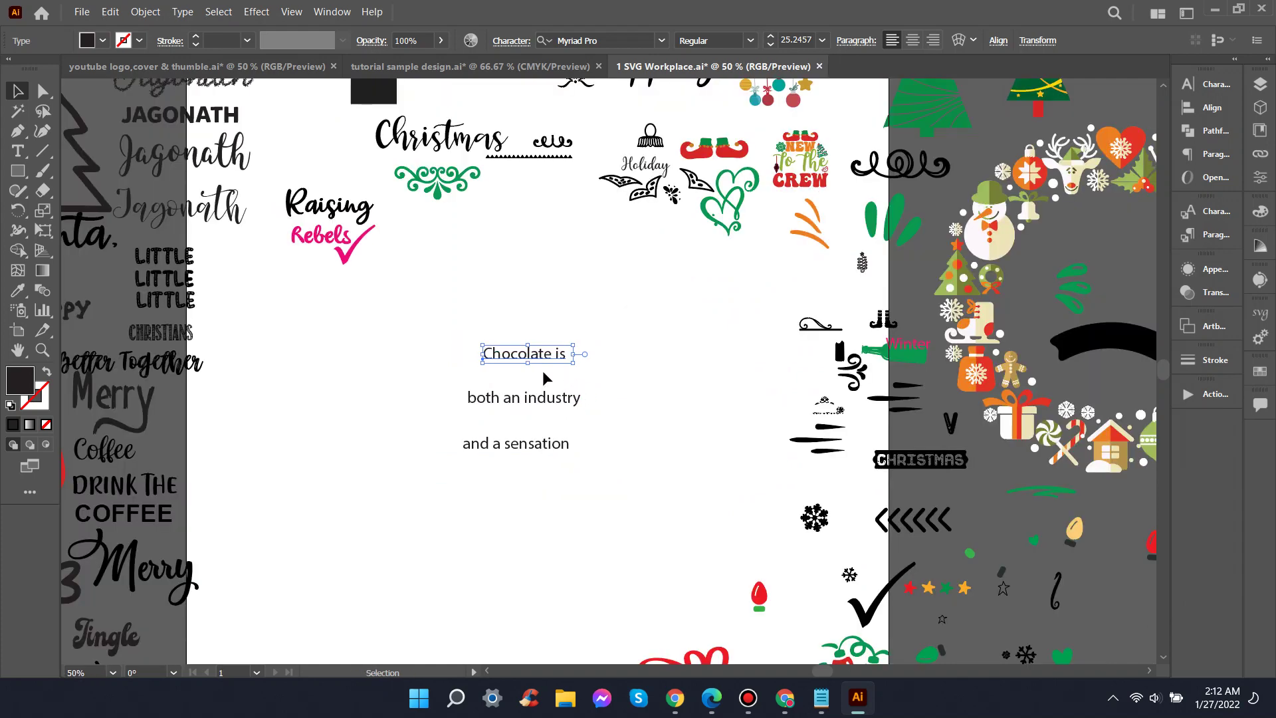
{"action": "key", "text": "i"}
{"action": "left_click", "coordinate": [99, 236]}
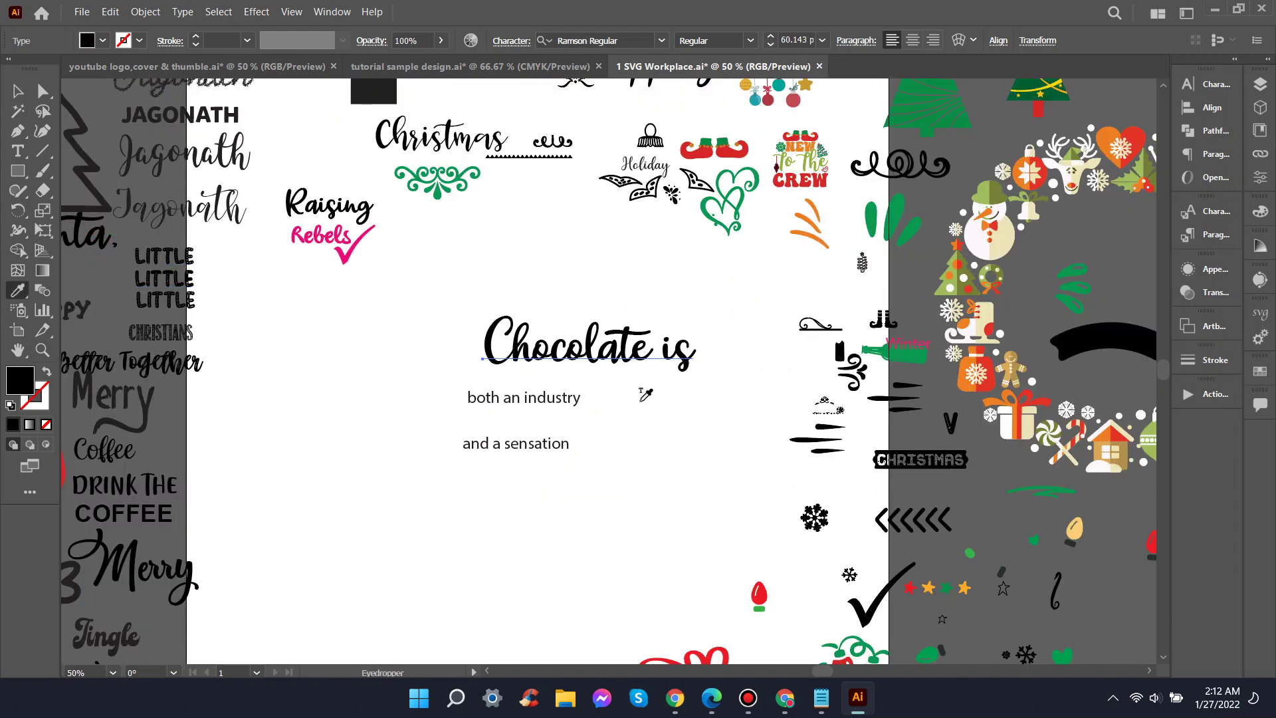
{"action": "left_click", "coordinate": [694, 451]}
{"action": "key", "text": "v"}
{"action": "key", "text": "ctrl+z"}
{"action": "left_click", "coordinate": [595, 433]}
Step: Give 'both an industry' the FLOTTA font from DRINK THE and move it under 'Chocolate is'
{"action": "left_click", "coordinate": [561, 403]}
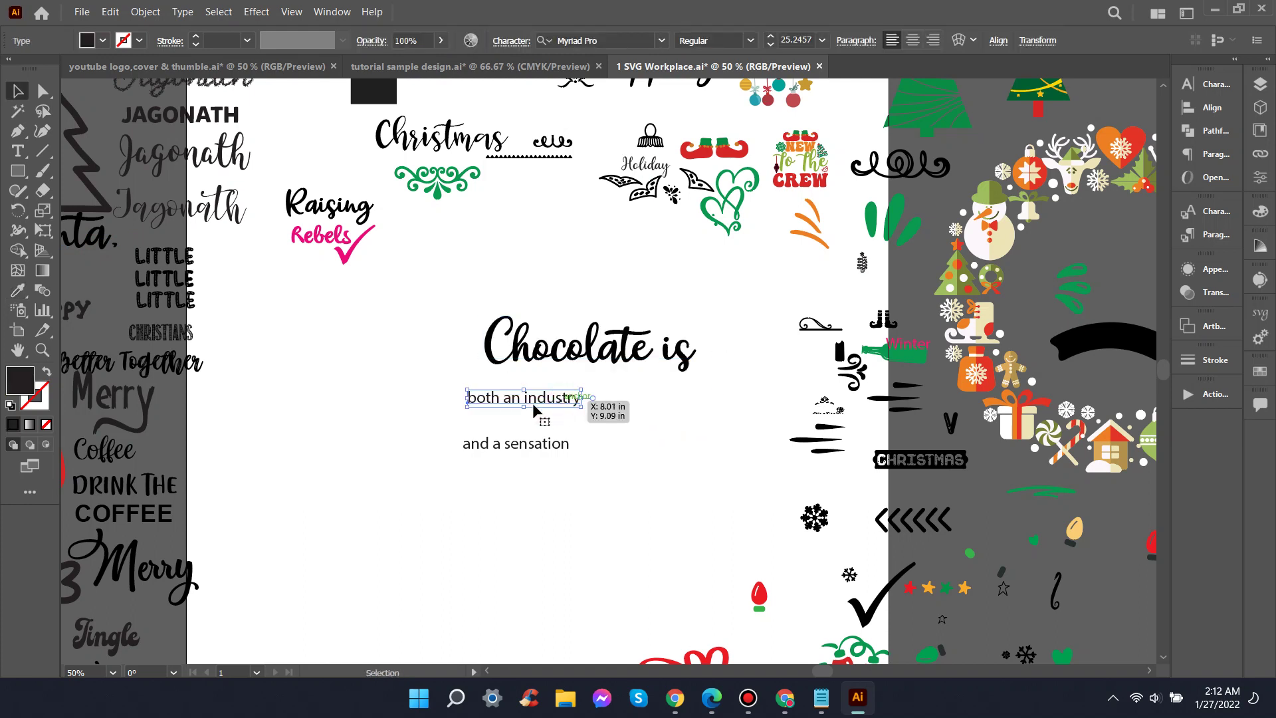
{"action": "key", "text": "i"}
{"action": "left_click", "coordinate": [148, 486]}
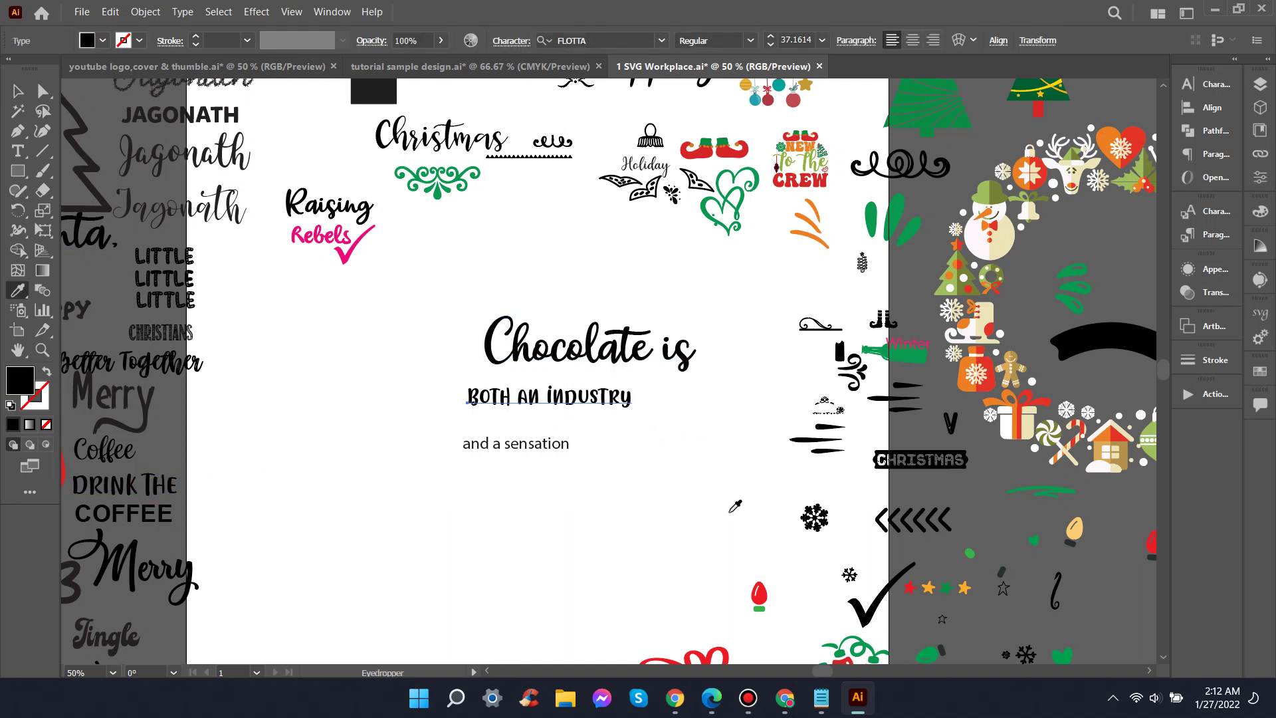
{"action": "key", "text": "v"}
{"action": "left_click_drag", "start_coordinate": [599, 397], "coordinate": [644, 435]}
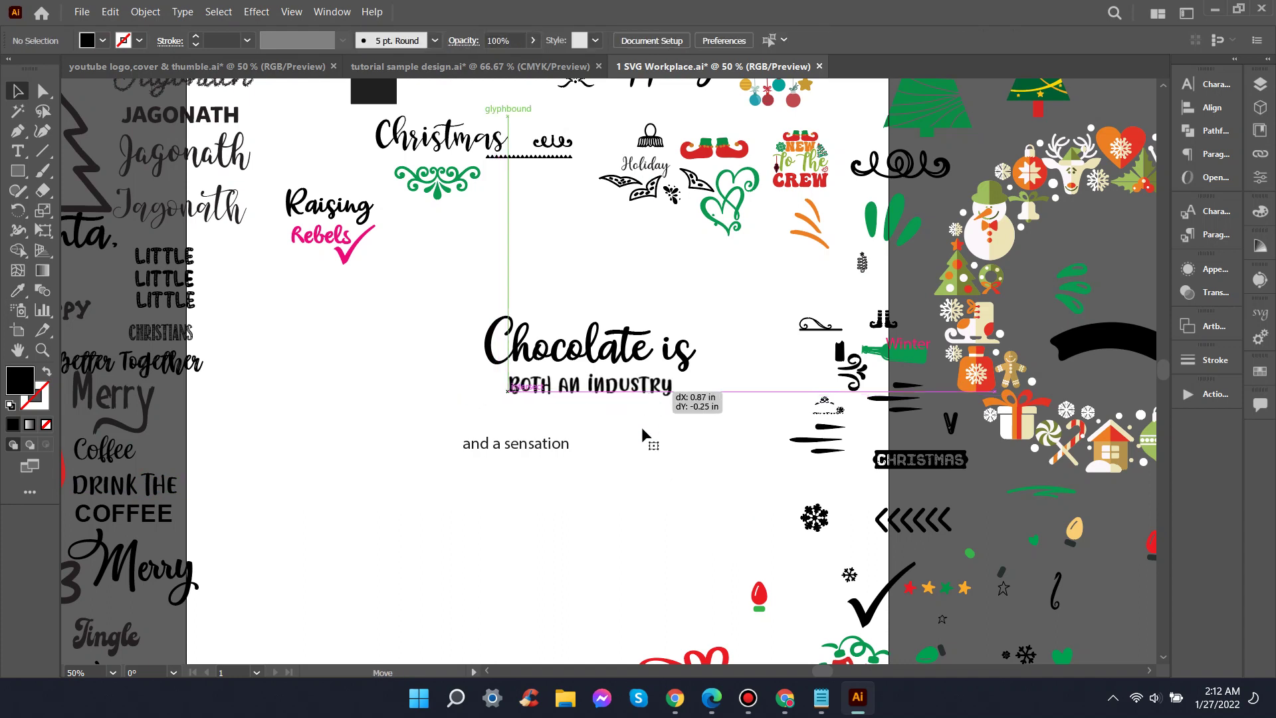
Step: Set 'and a sensation' to Foo-Regular and move it beneath BOTH AN INDUSTRY
{"action": "left_click", "coordinate": [527, 447]}
{"action": "key", "text": "i"}
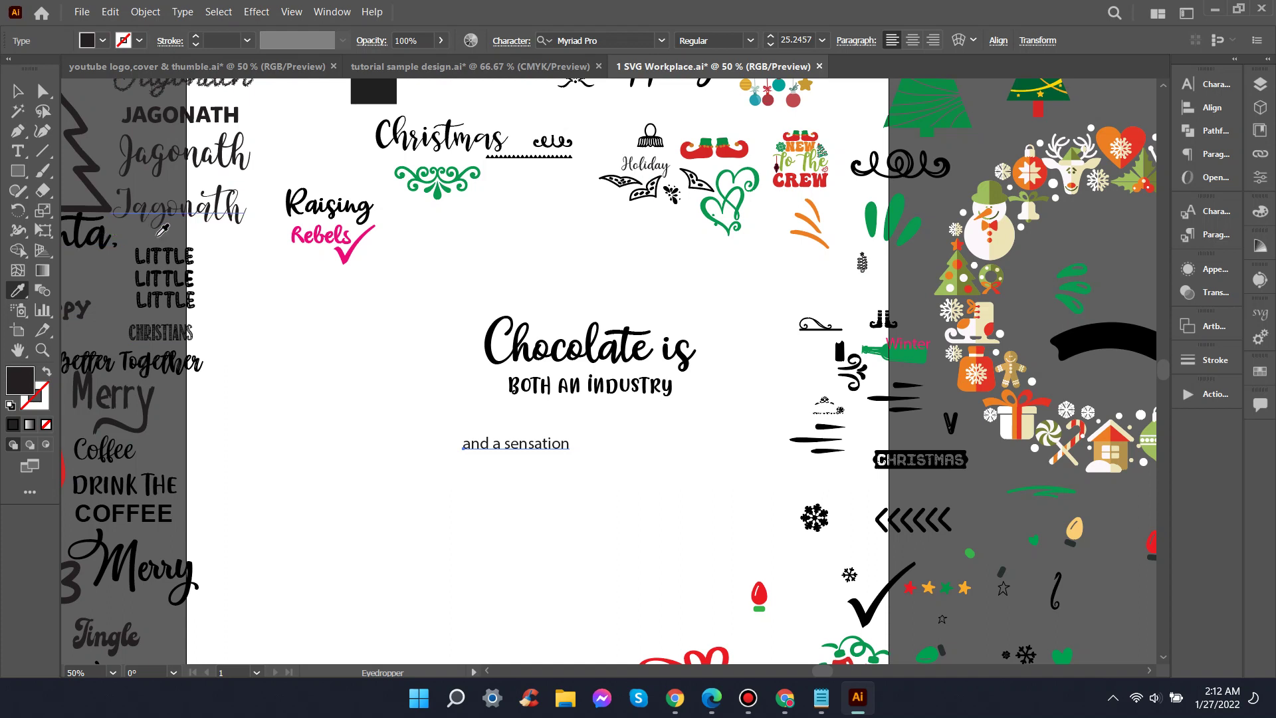
{"action": "left_click", "coordinate": [177, 210]}
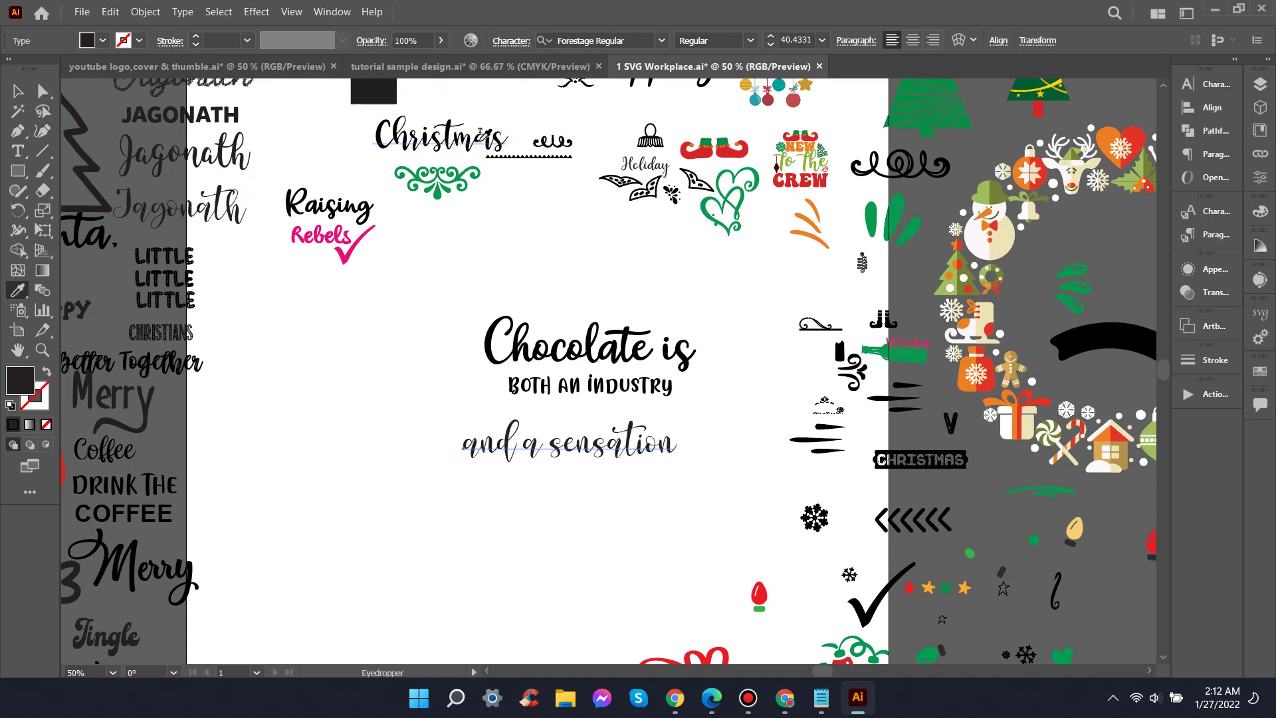
{"action": "left_click", "coordinate": [661, 42]}
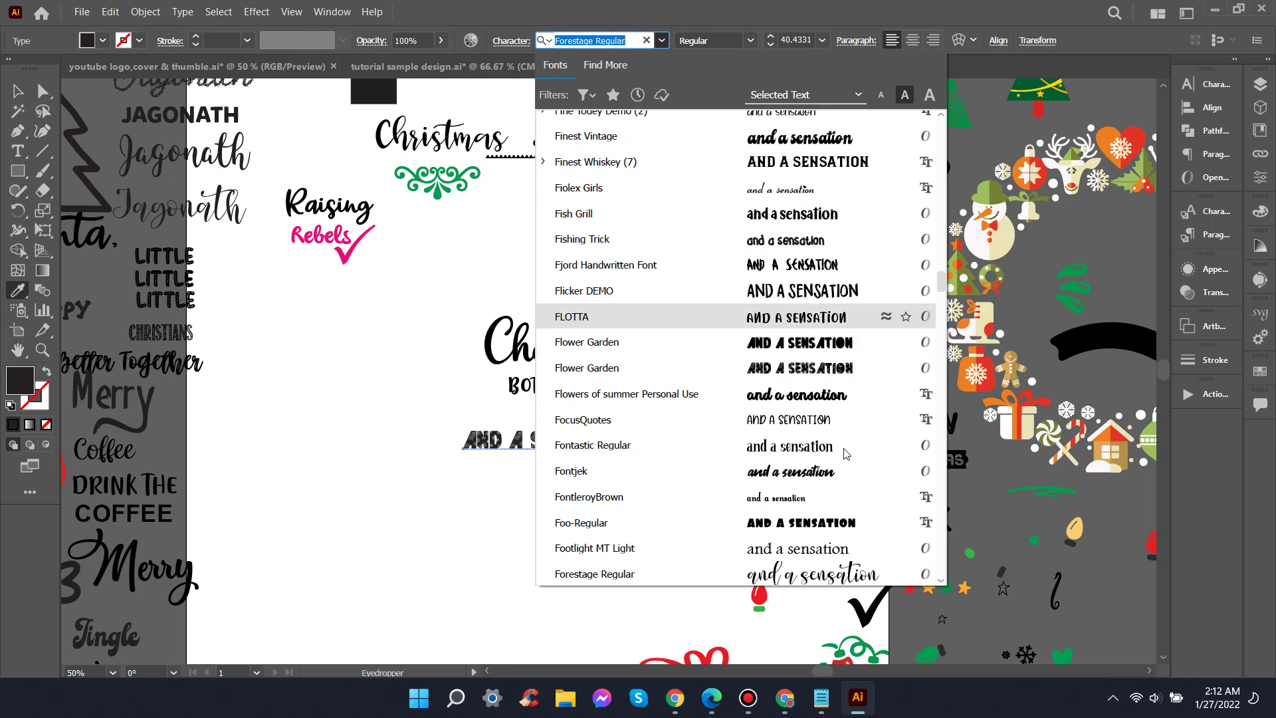
{"action": "left_click", "coordinate": [824, 526]}
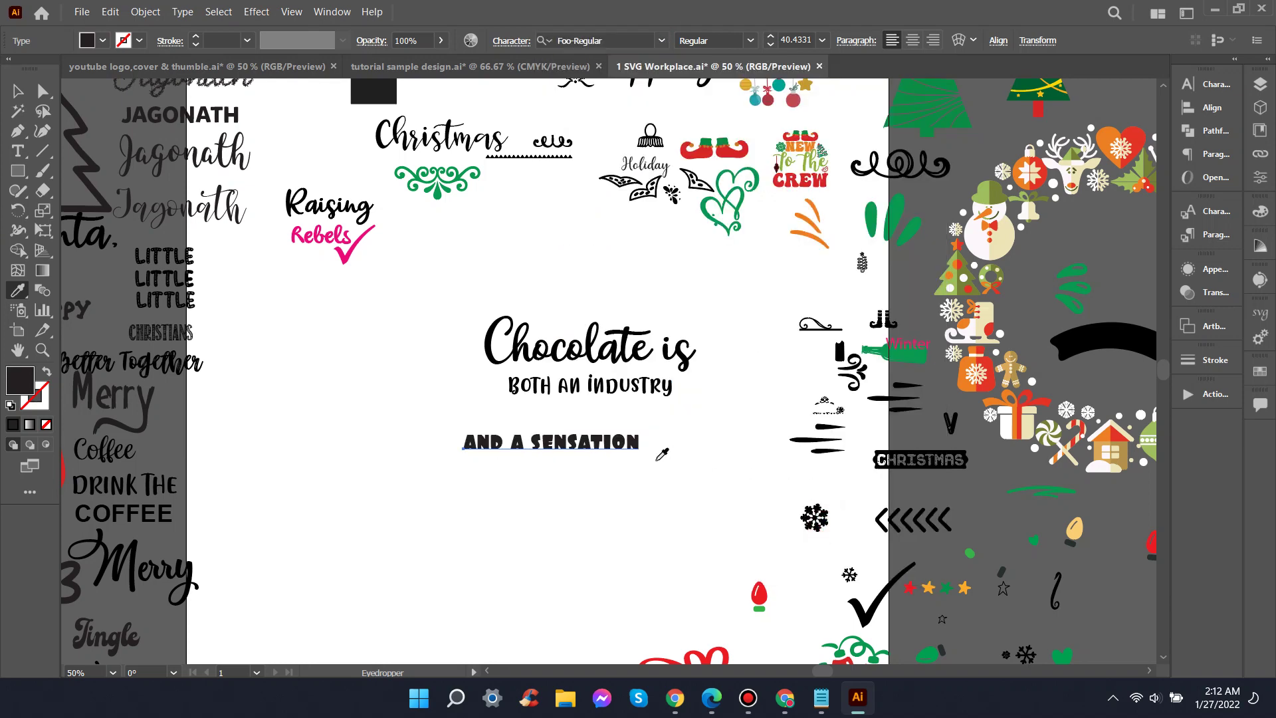
{"action": "key", "text": "v"}
{"action": "left_click_drag", "start_coordinate": [639, 448], "coordinate": [713, 433]}
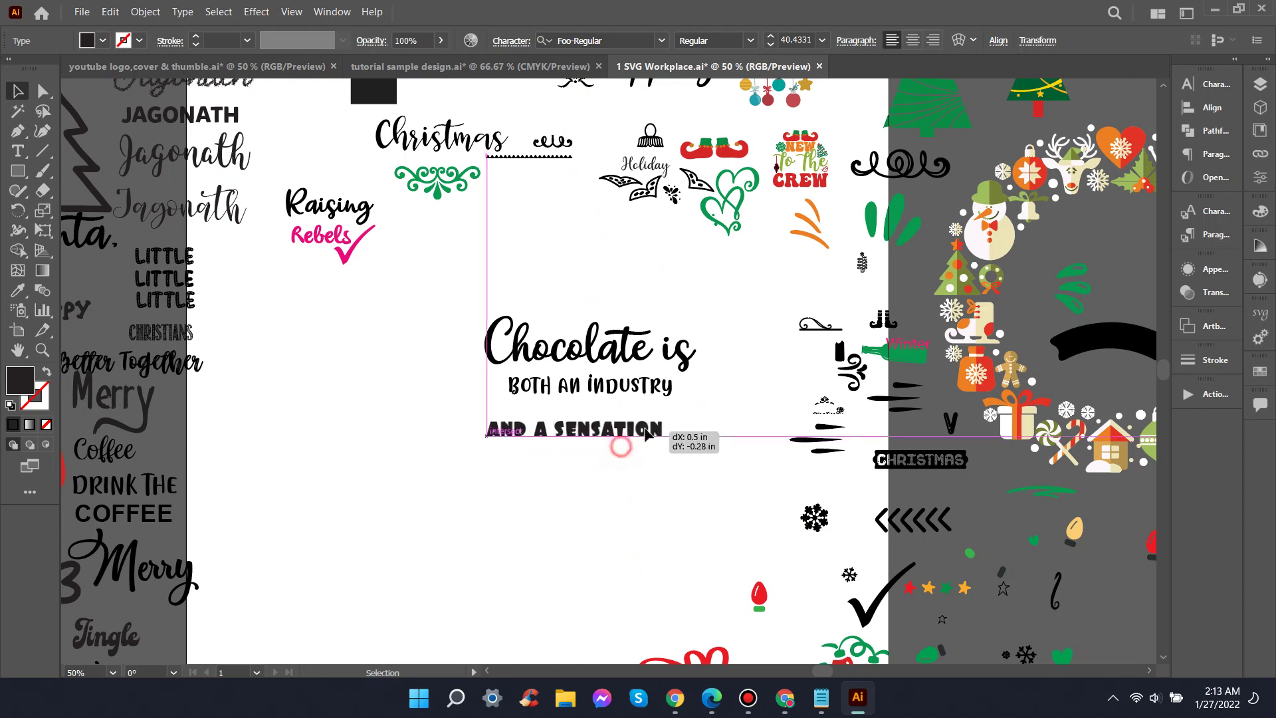
{"action": "left_click", "coordinate": [697, 429]}
Step: Nudge 'Chocolate is' up-right, then slightly enlarge BOTH AN INDUSTRY and tuck it underneath
{"action": "scroll", "coordinate": [692, 428], "scroll_direction": "up", "scroll_amount": 1}
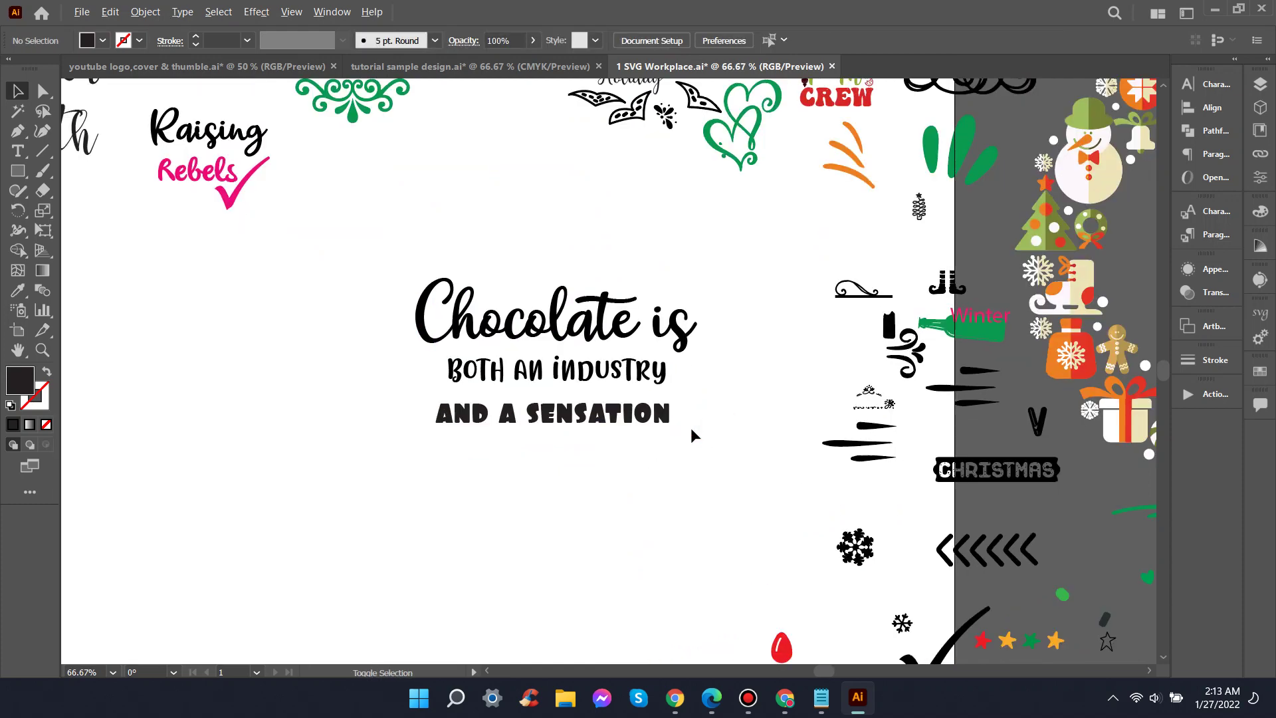
{"action": "scroll", "coordinate": [691, 428], "scroll_direction": "up", "scroll_amount": 1}
{"action": "scroll", "coordinate": [648, 389], "scroll_direction": "up", "scroll_amount": 2}
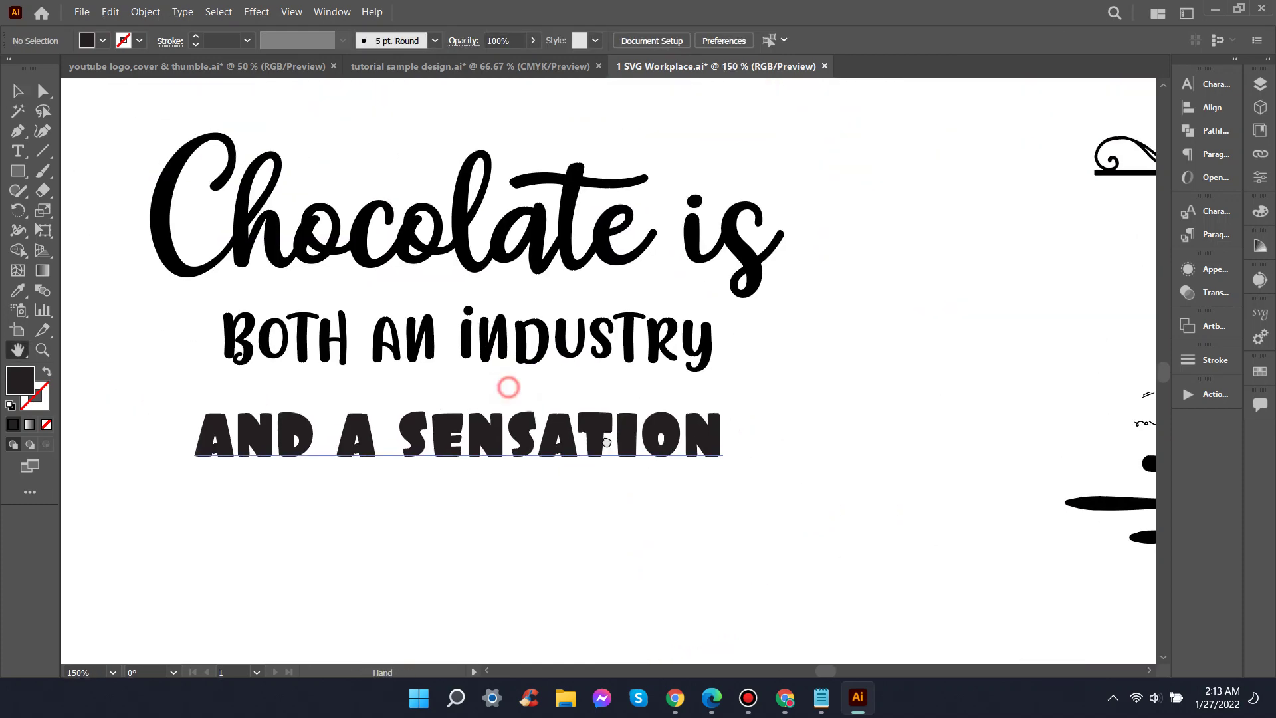
{"action": "scroll", "coordinate": [649, 389], "scroll_direction": "left", "scroll_amount": 3}
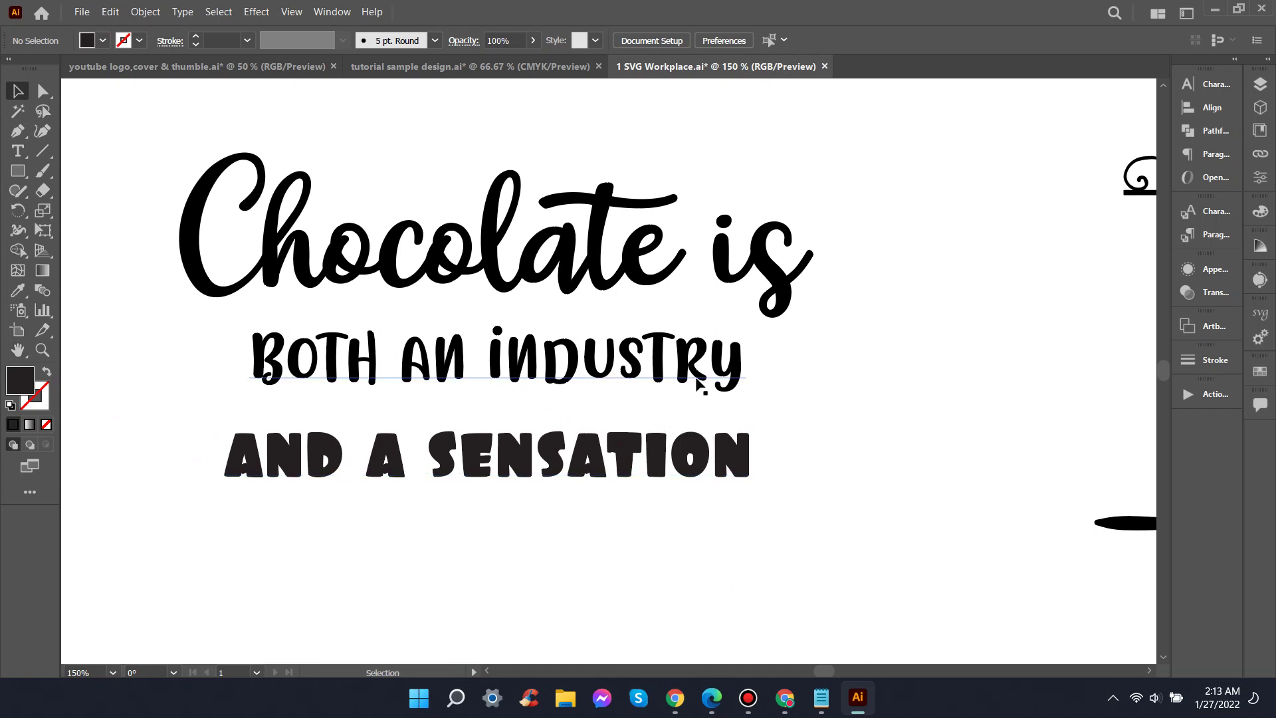
{"action": "left_click_drag", "start_coordinate": [770, 286], "coordinate": [795, 270]}
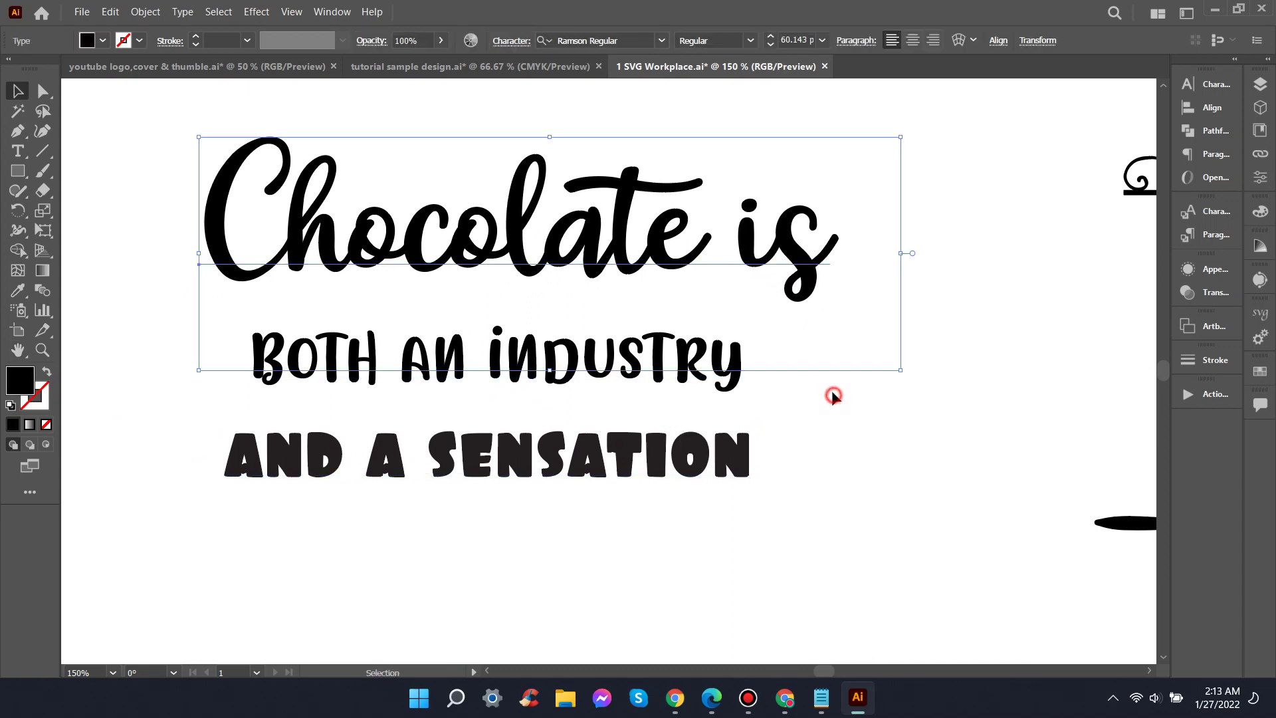
{"action": "left_click", "coordinate": [738, 391]}
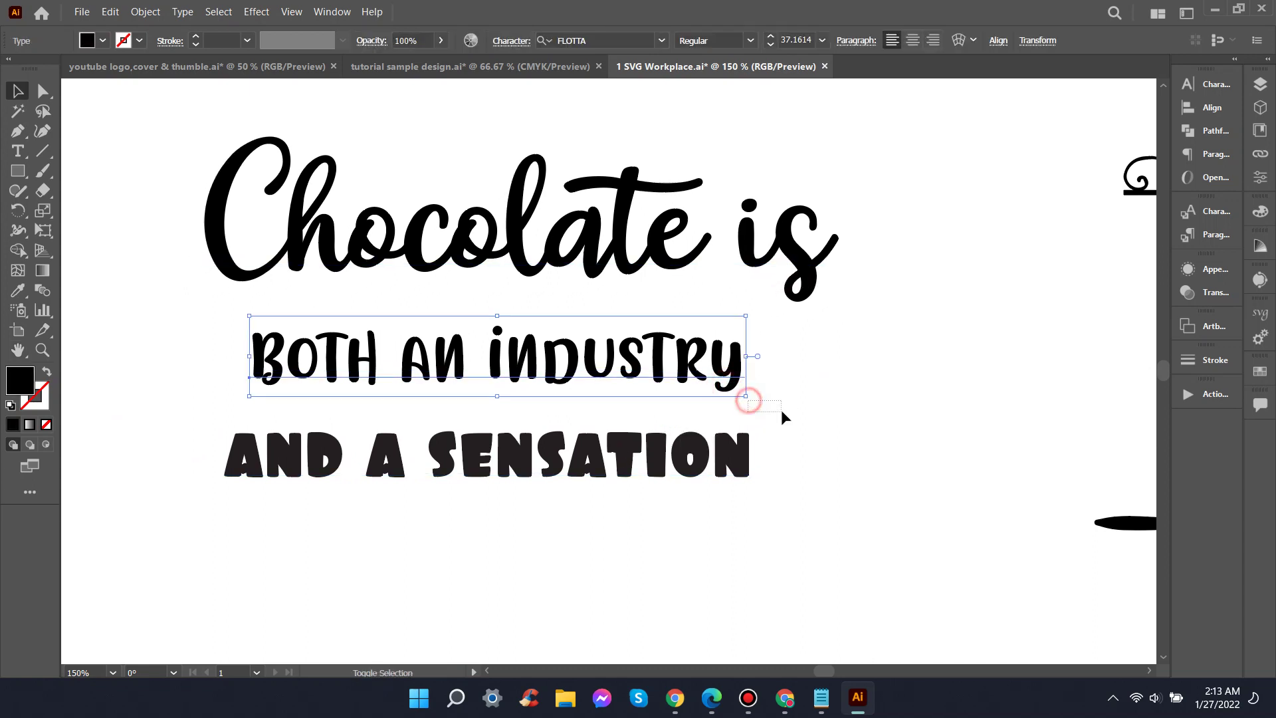
{"action": "mouse_move", "coordinate": [782, 414]}
{"action": "left_mouse_down"}
{"action": "mouse_move", "coordinate": [747, 400]}
{"action": "mouse_move", "coordinate": [774, 403]}
{"action": "mouse_move", "coordinate": [782, 347]}
{"action": "left_mouse_up"}
{"action": "left_click", "coordinate": [842, 390]}
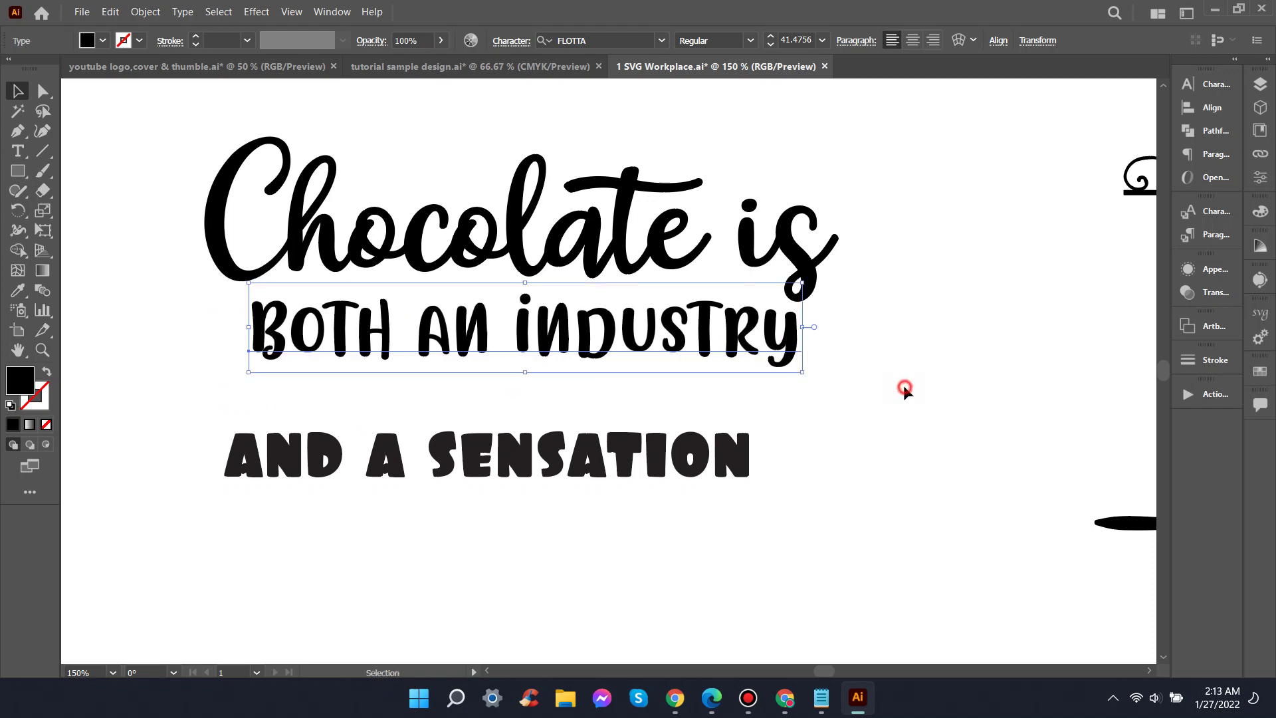
Step: Enlarge AND A SENSATION and place it snugly under BOTH AN INDUSTRY
{"action": "left_click", "coordinate": [905, 387]}
{"action": "left_click", "coordinate": [739, 455]}
{"action": "left_click_drag", "start_coordinate": [753, 497], "coordinate": [790, 513]}
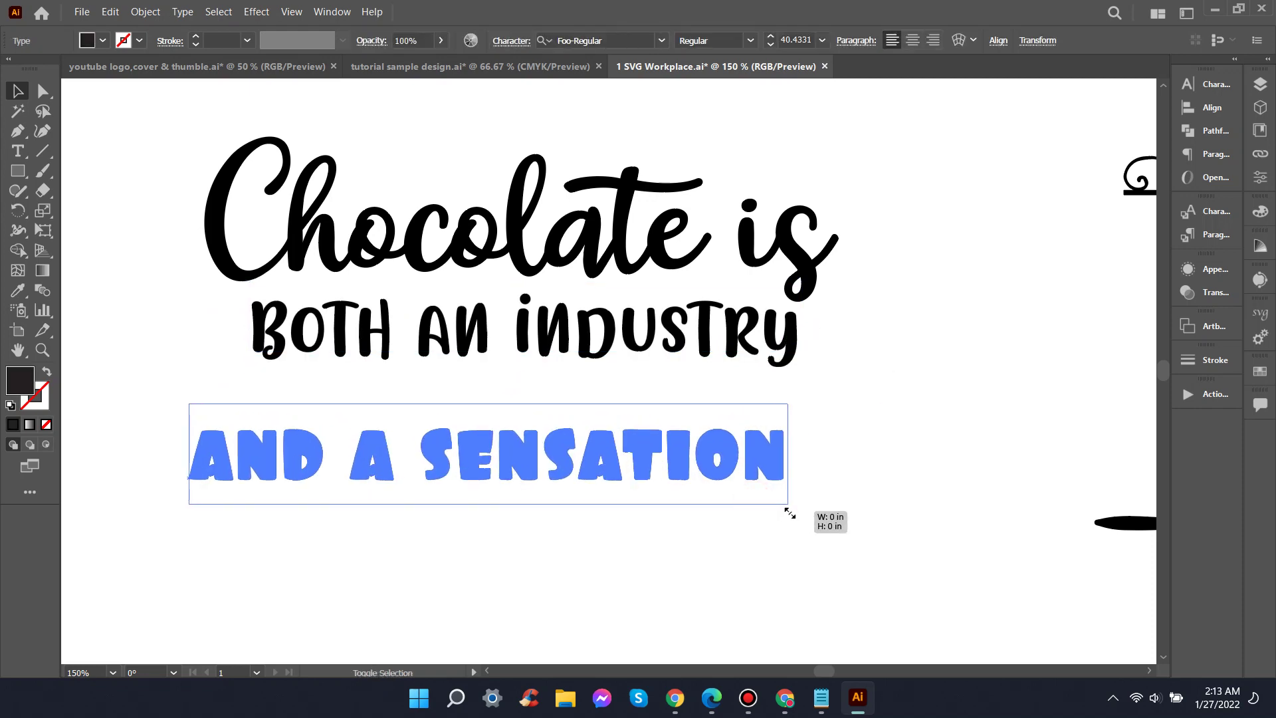
{"action": "left_click_drag", "start_coordinate": [792, 427], "coordinate": [798, 413]}
{"action": "left_click", "coordinate": [916, 393]}
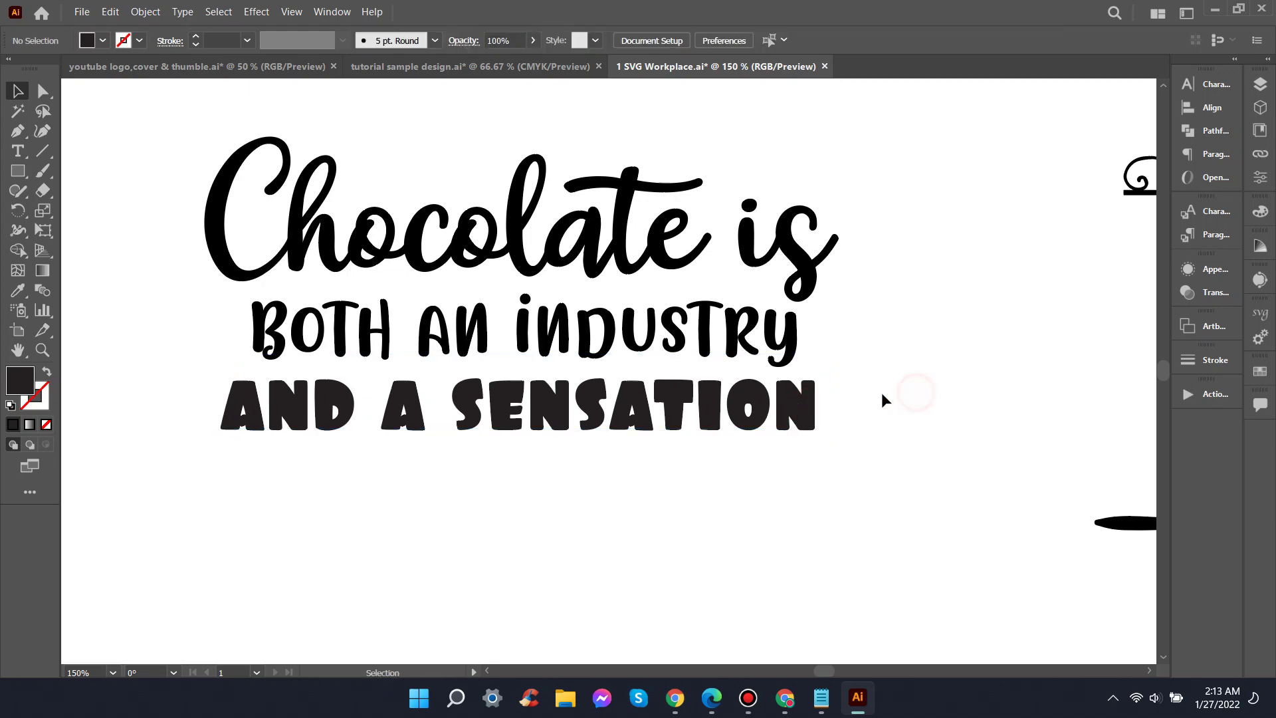
{"action": "scroll", "coordinate": [882, 392], "scroll_direction": "down", "scroll_amount": 2}
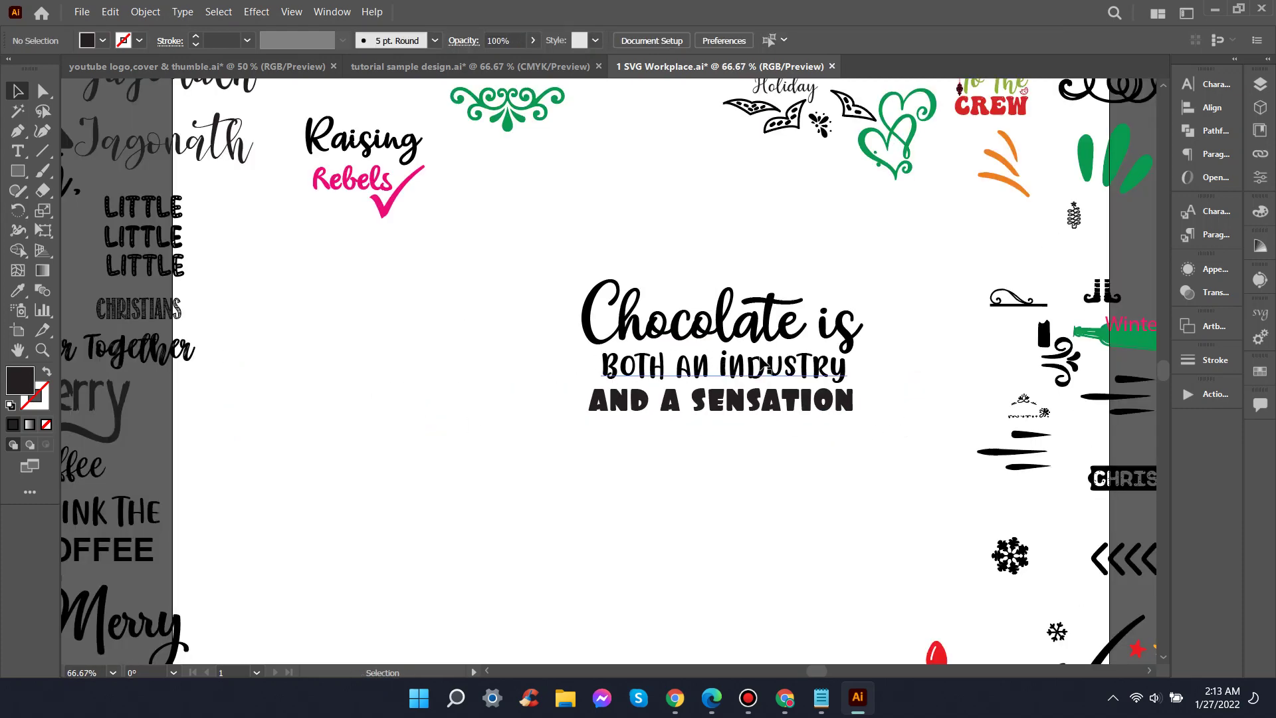
{"action": "left_click", "coordinate": [1072, 368]}
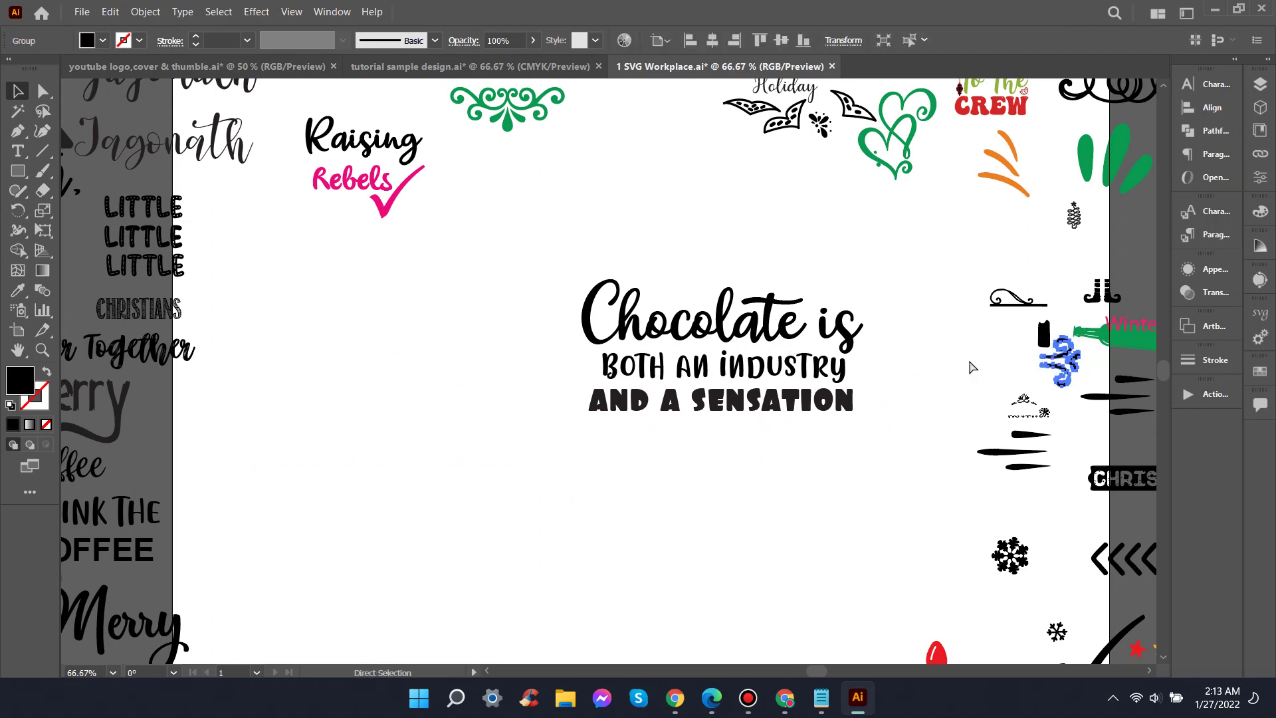
Step: Duplicate the black swirl ornament and place the copy after the word INDUSTRY
{"action": "key", "text": "ctrl+c"}
{"action": "key", "text": "ctrl+v"}
{"action": "mouse_move", "coordinate": [610, 372]}
{"action": "left_mouse_down"}
{"action": "mouse_move", "coordinate": [571, 454]}
{"action": "mouse_move", "coordinate": [718, 456]}
{"action": "mouse_move", "coordinate": [858, 374]}
{"action": "left_mouse_up"}
{"action": "left_click", "coordinate": [612, 479]}
Step: Make a vertically reflected copy of the swirl and place it before the word BOTH
{"action": "right_click", "coordinate": [862, 372]}
{"action": "mouse_move", "coordinate": [911, 556]}
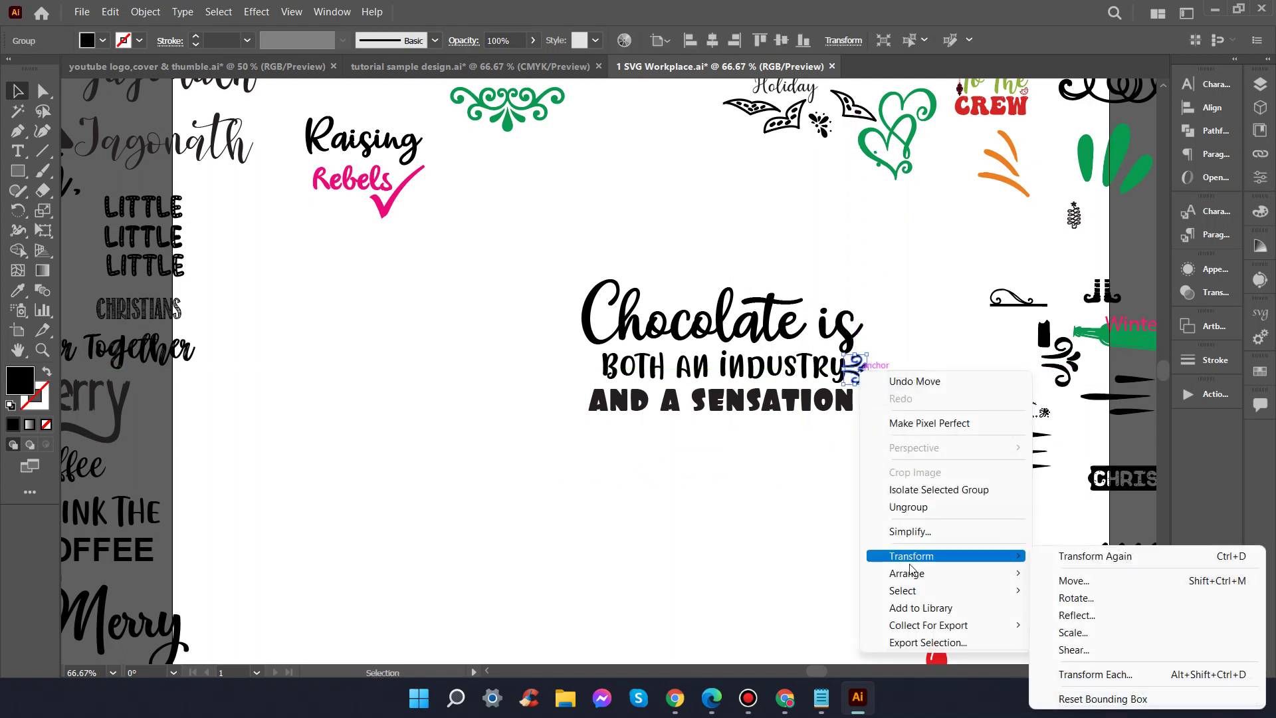
{"action": "left_click", "coordinate": [1077, 615]}
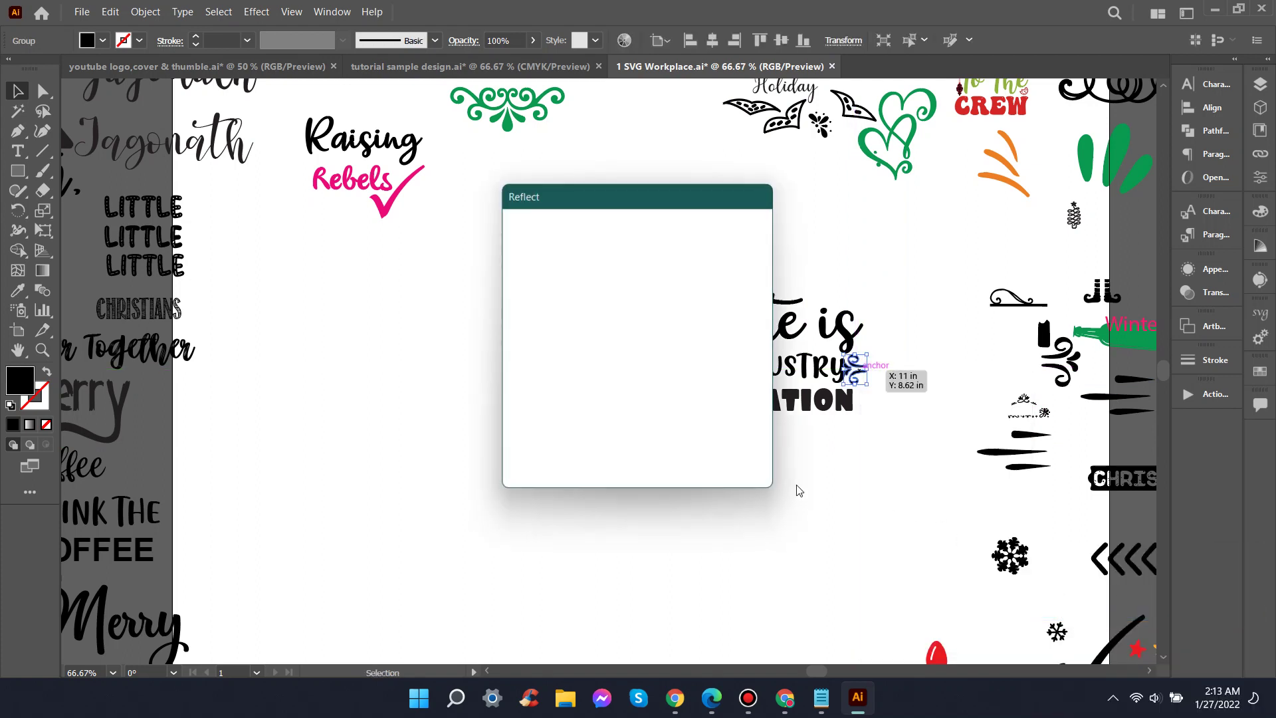
{"action": "left_click", "coordinate": [561, 456]}
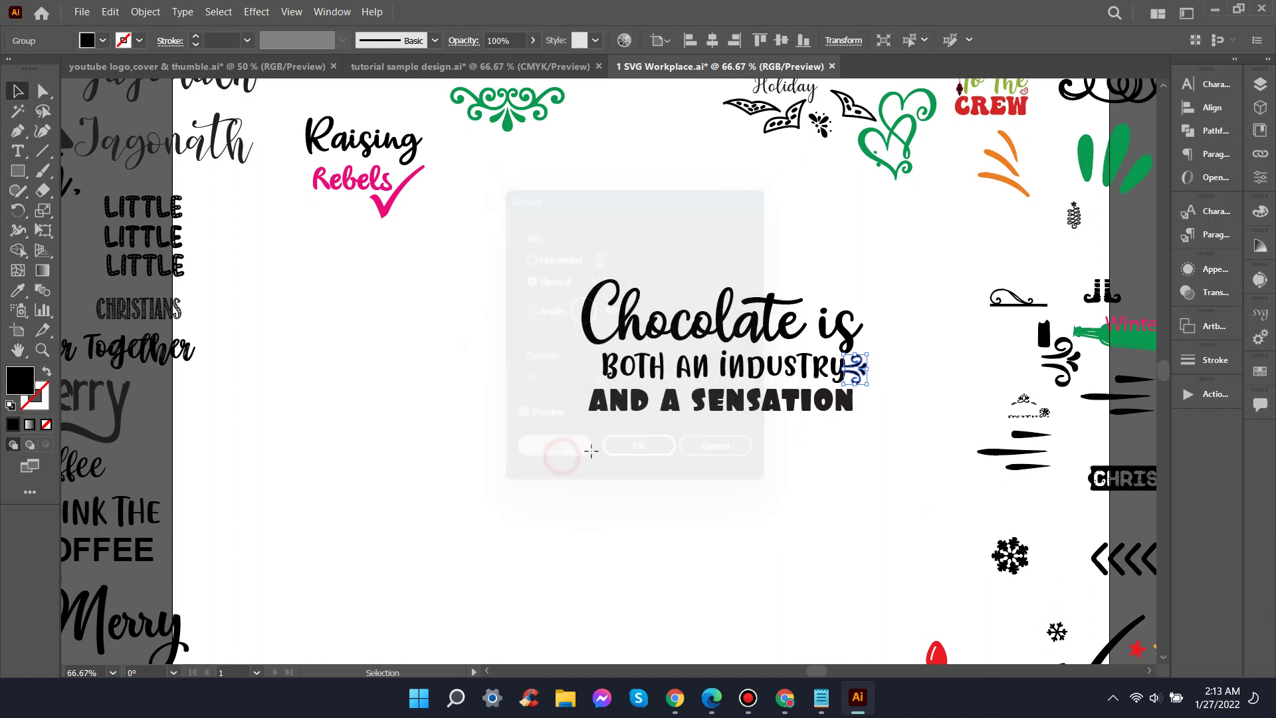
{"action": "left_click_drag", "start_coordinate": [839, 376], "coordinate": [597, 377]}
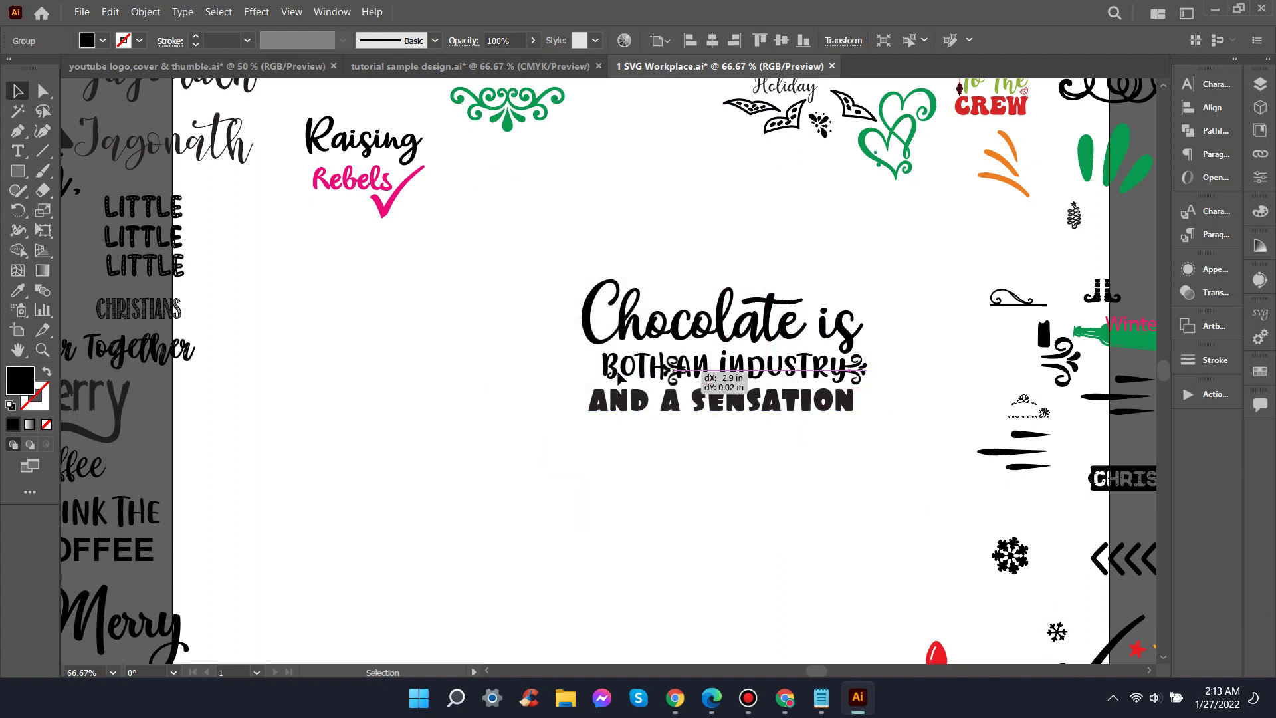
{"action": "left_click", "coordinate": [615, 432]}
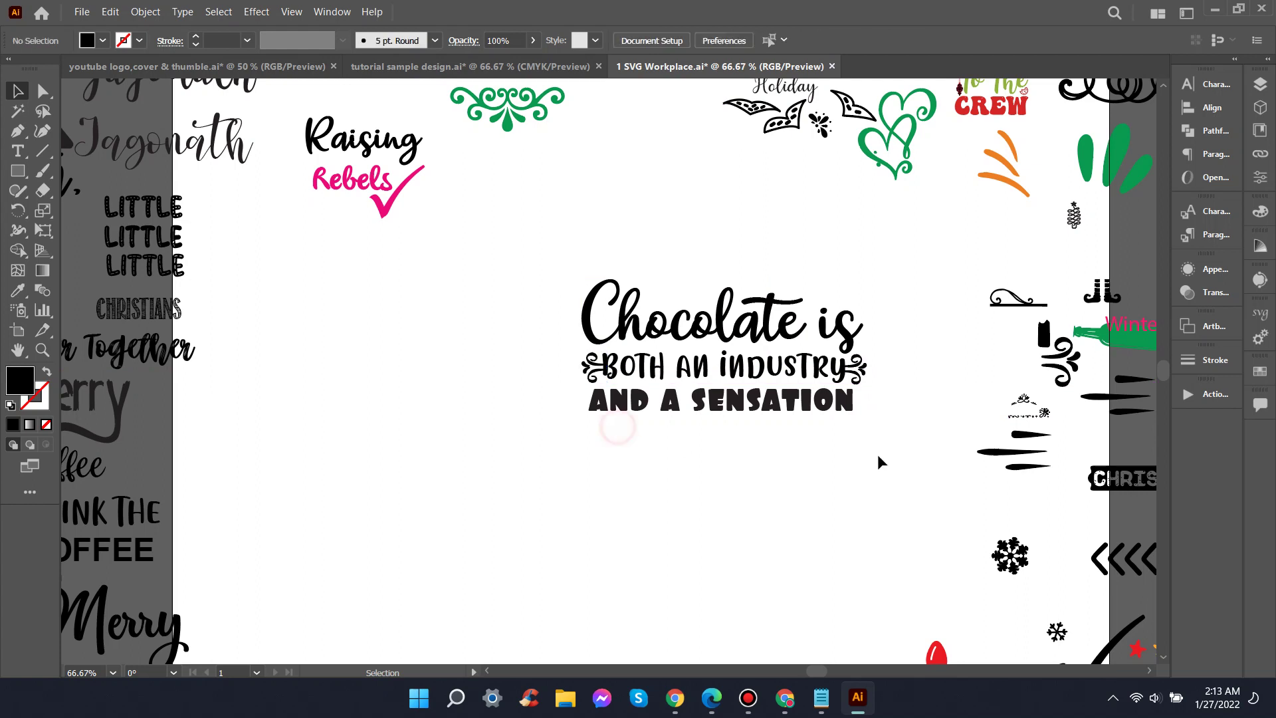
{"action": "scroll", "coordinate": [879, 453], "scroll_direction": "up", "scroll_amount": 1}
{"action": "left_click_drag", "start_coordinate": [863, 456], "coordinate": [421, 193]}
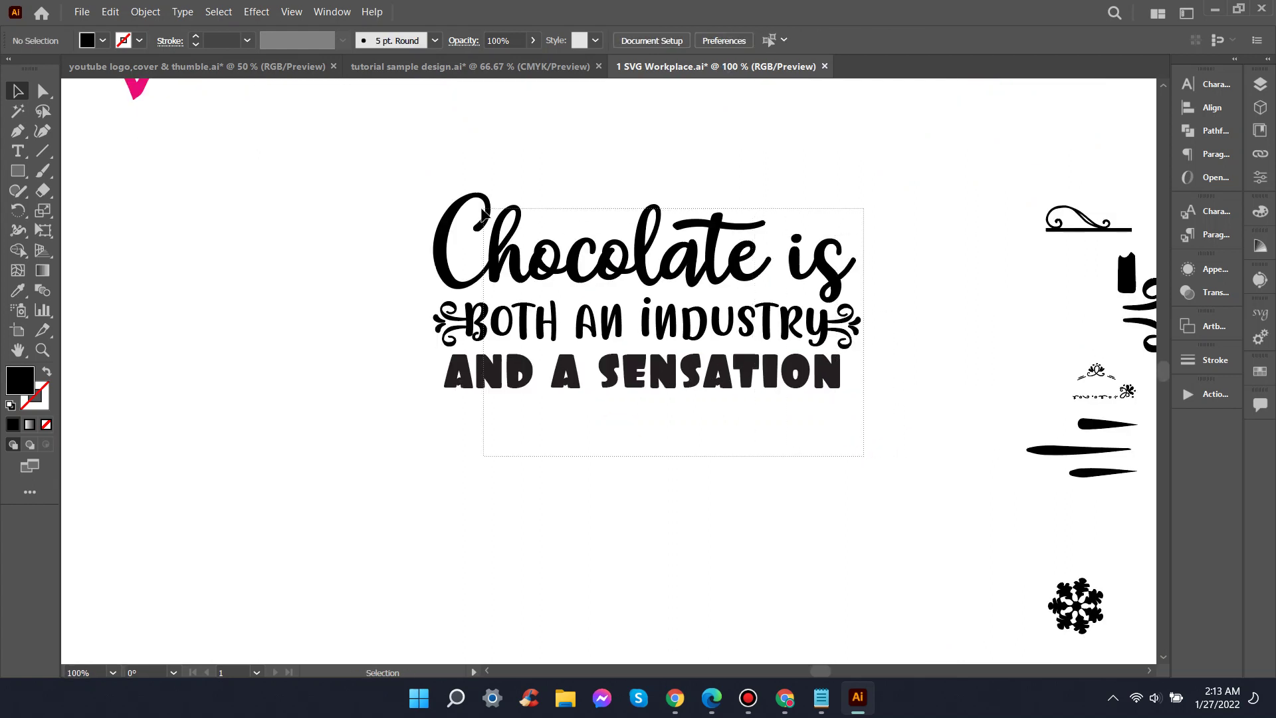
Step: Group the 'Chocolate is' quote design and expand its appearance, objects and fills into outlines
{"action": "key", "text": "ctrl+g"}
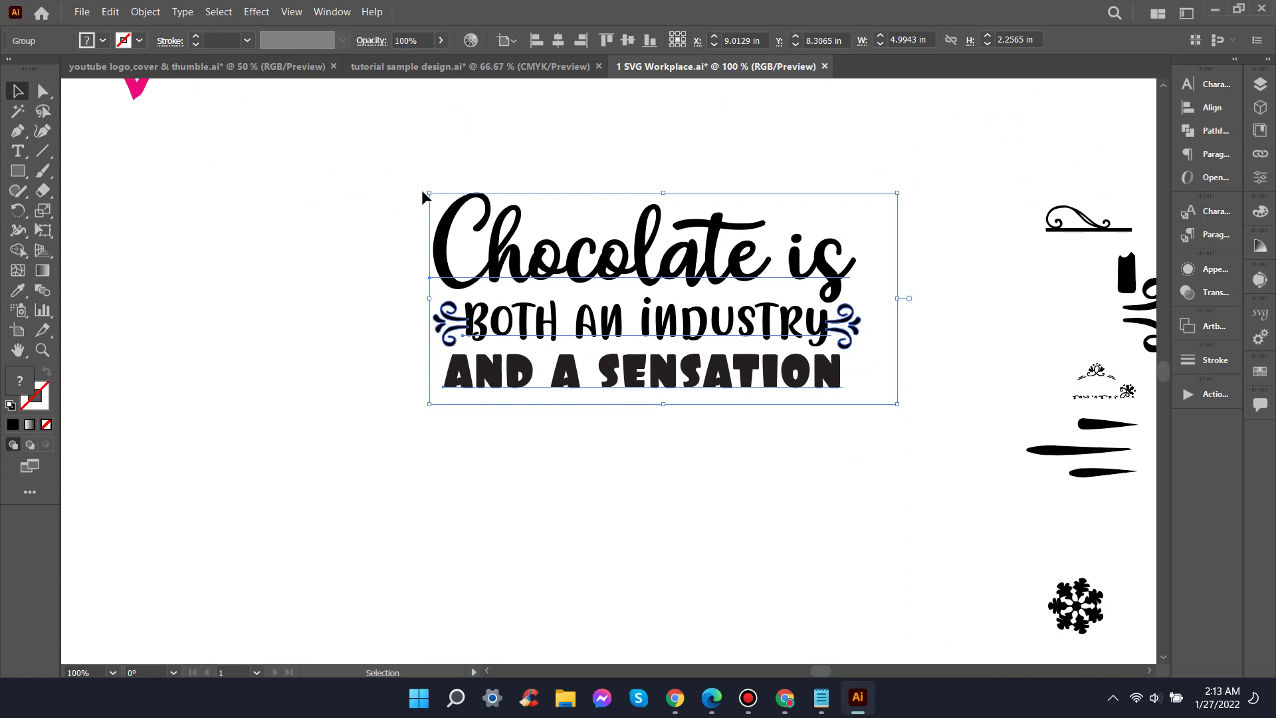
{"action": "left_click", "coordinate": [146, 12]}
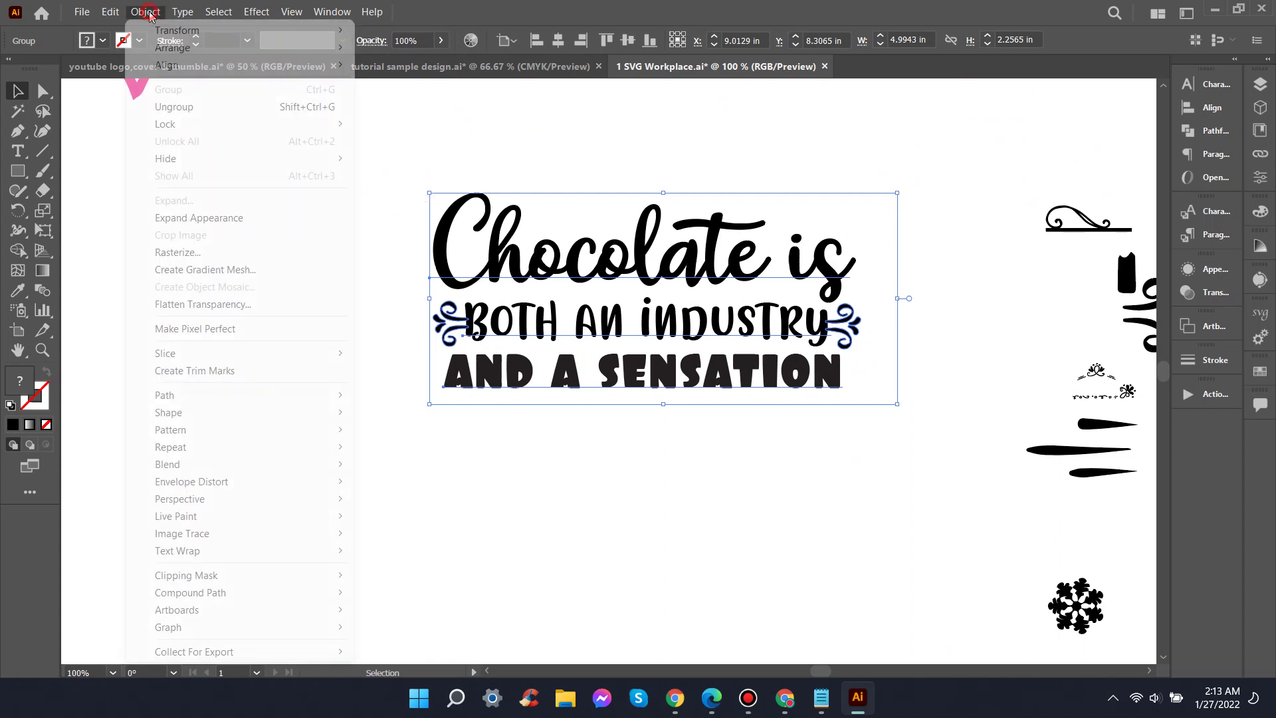
{"action": "left_click", "coordinate": [189, 218]}
{"action": "left_click", "coordinate": [145, 11]}
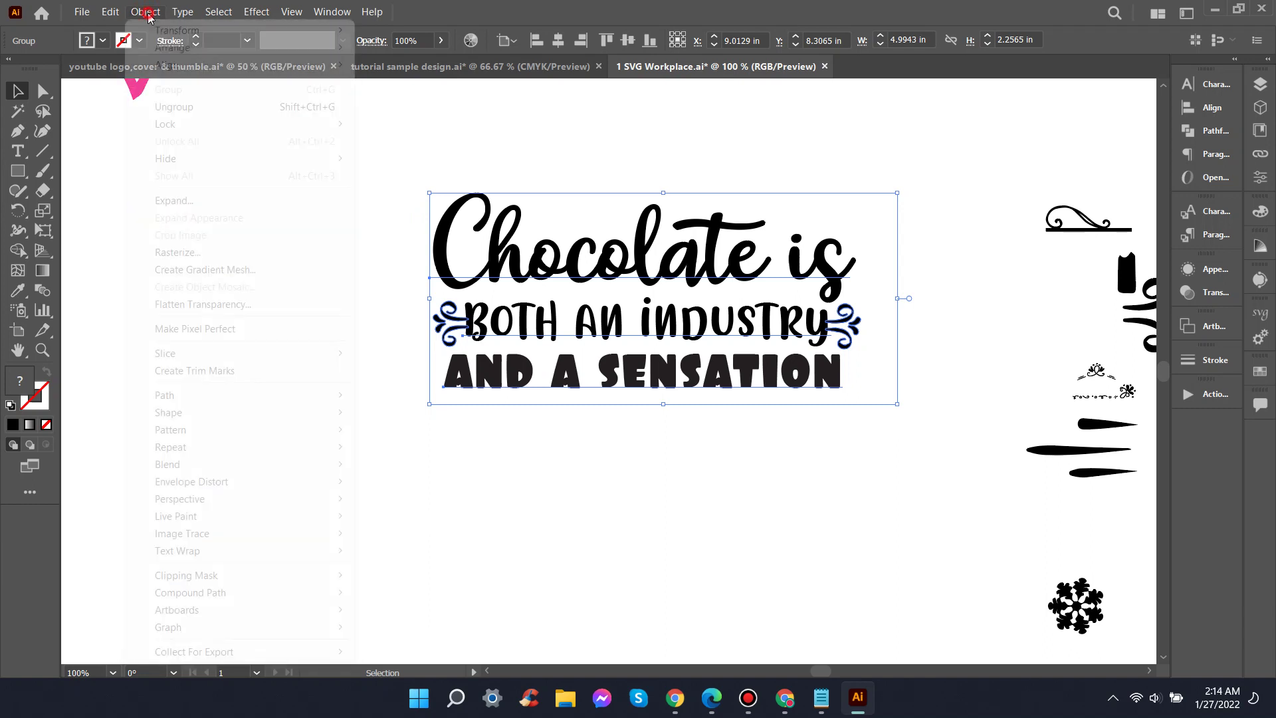
{"action": "left_click", "coordinate": [171, 201]}
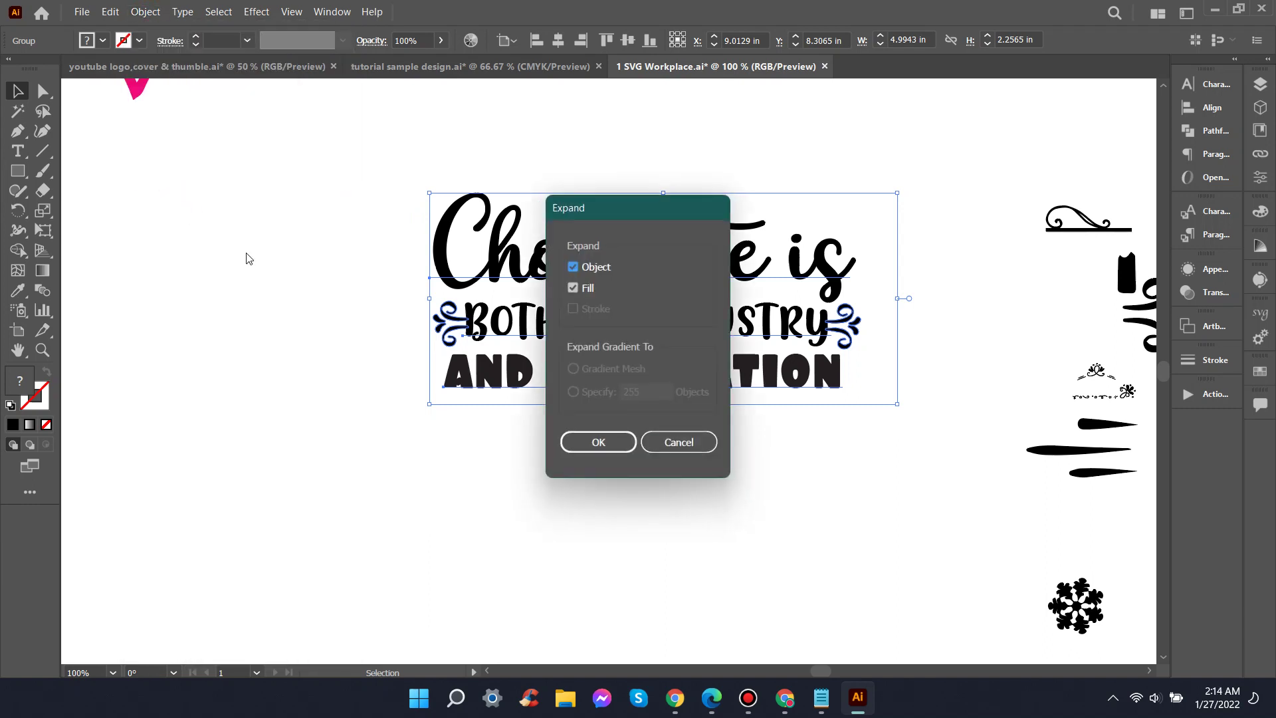
{"action": "left_click", "coordinate": [582, 444]}
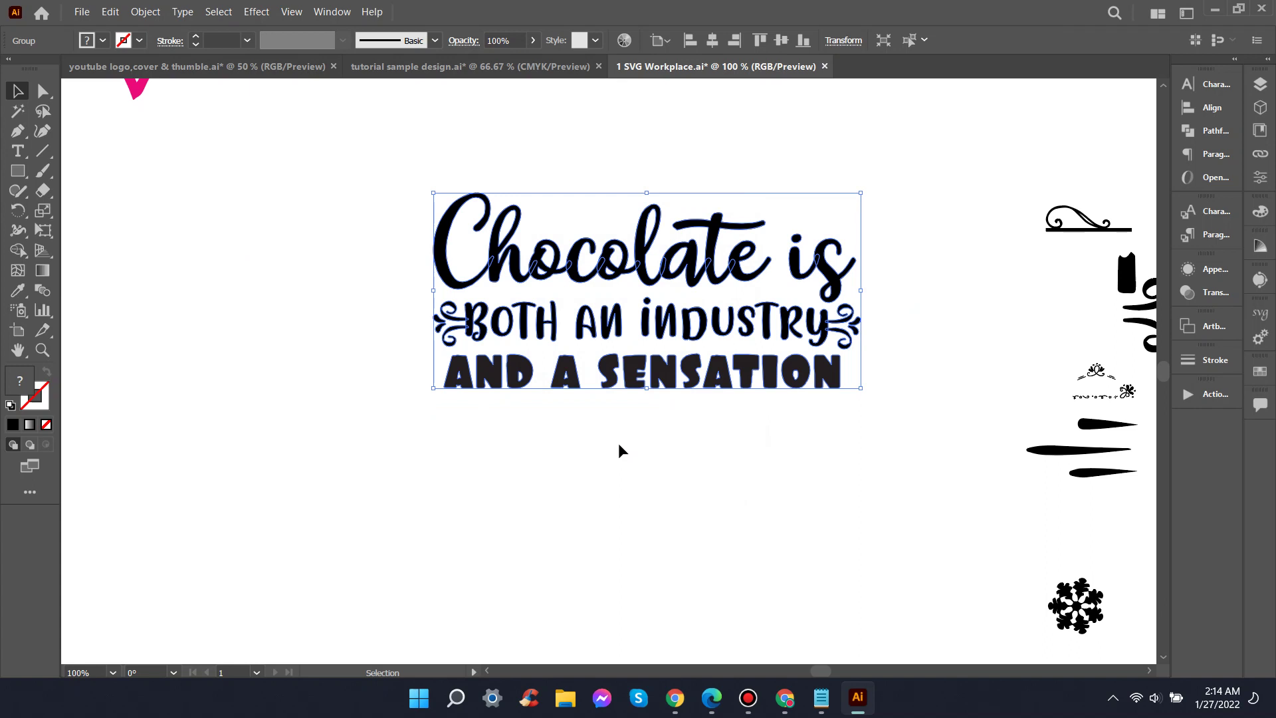
{"action": "left_click", "coordinate": [619, 452]}
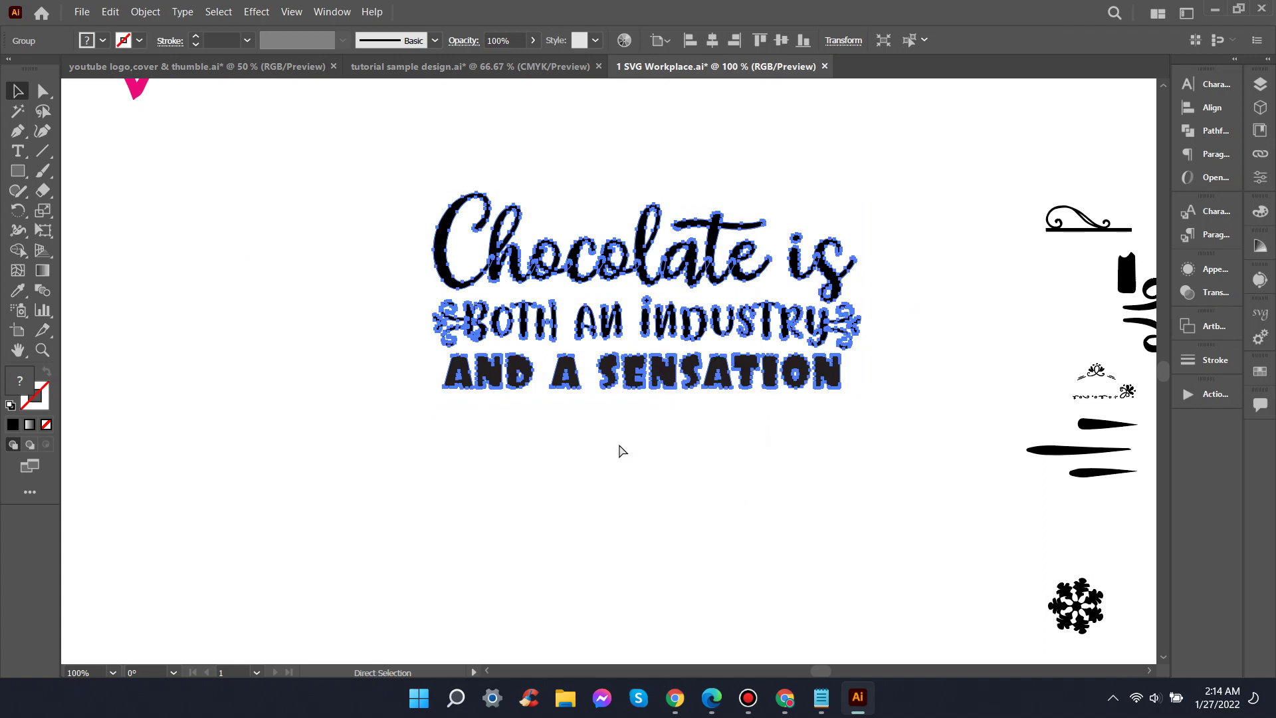
{"action": "left_click", "coordinate": [599, 369]}
{"action": "left_click", "coordinate": [133, 10]}
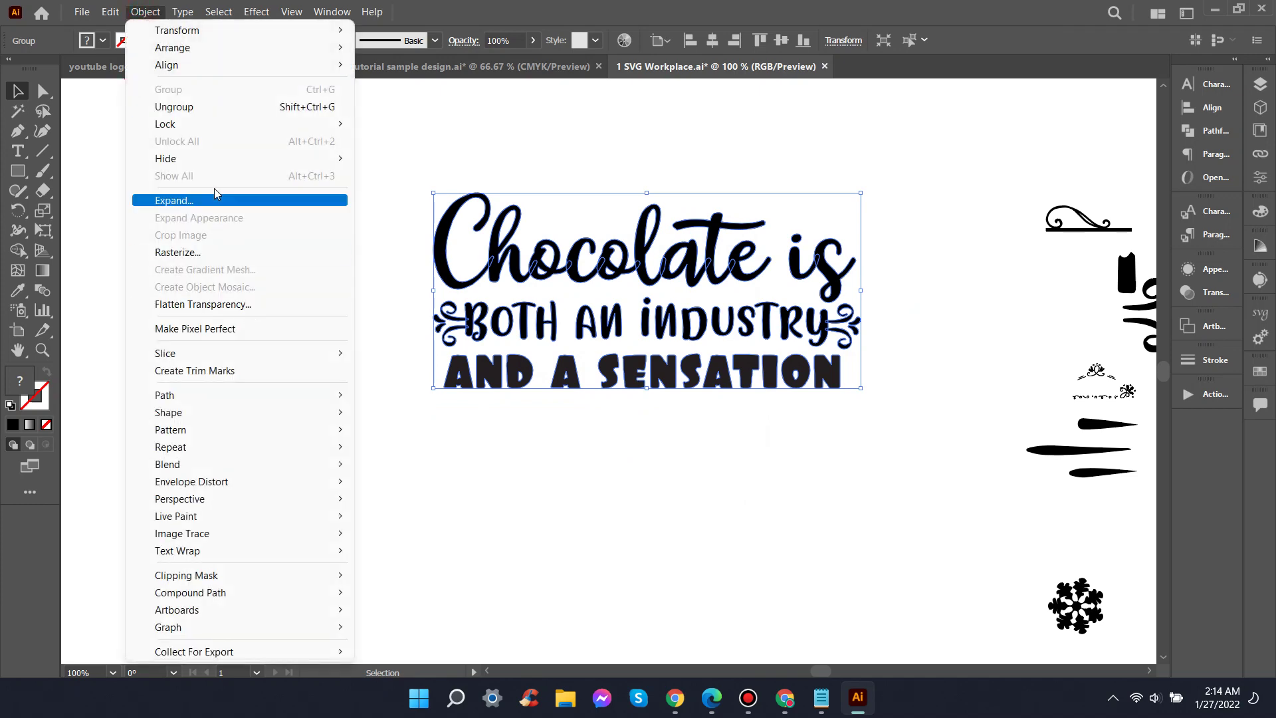
{"action": "left_click", "coordinate": [205, 196]}
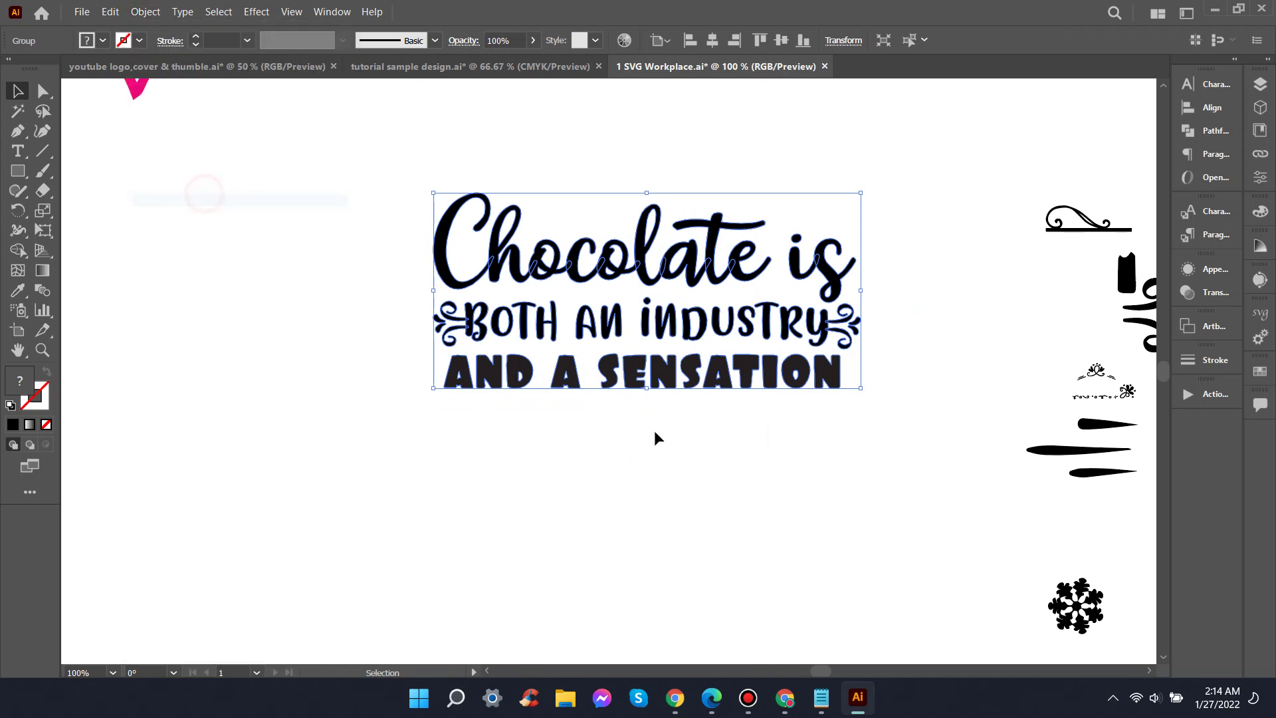
{"action": "left_click", "coordinate": [748, 698]}
{"action": "left_click", "coordinate": [748, 697]}
Step: Paste the quote design into tutorial sample design.ai, shrunk beside the third-row designs
{"action": "left_click", "coordinate": [456, 67]}
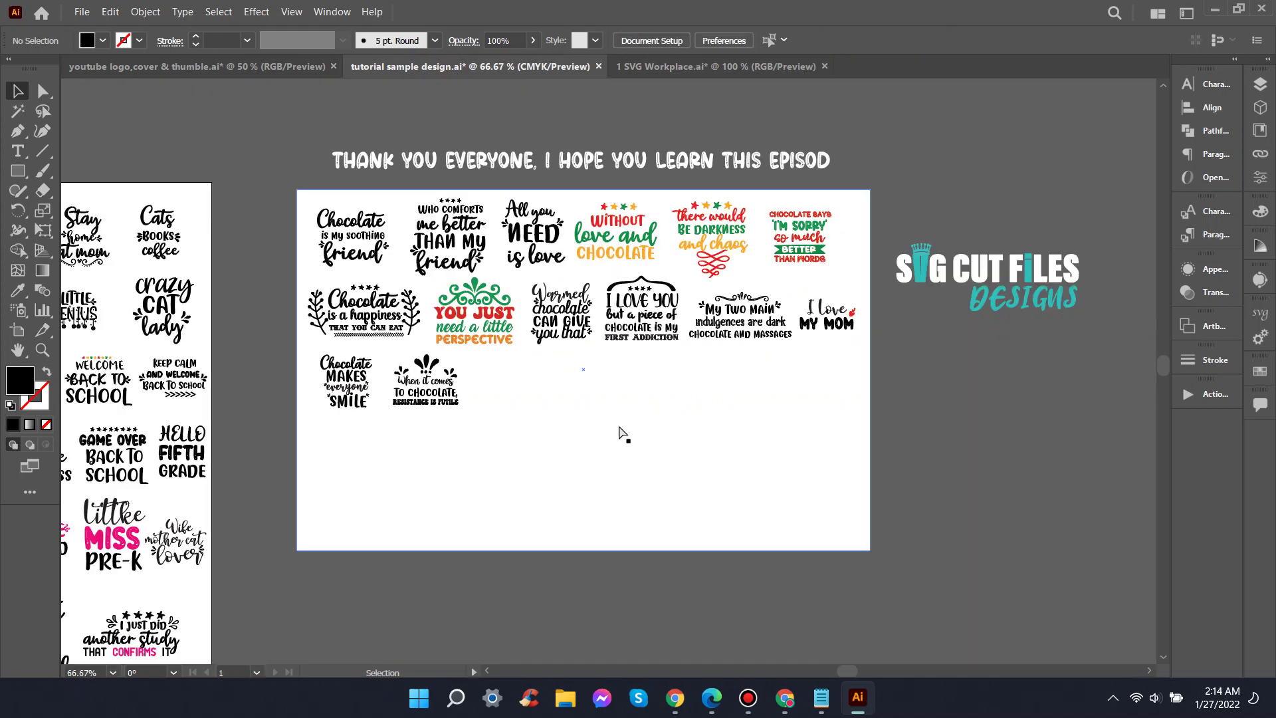
{"action": "key", "text": "ctrl+v"}
{"action": "mouse_move", "coordinate": [751, 438]}
{"action": "left_mouse_down"}
{"action": "mouse_move", "coordinate": [604, 386]}
{"action": "mouse_move", "coordinate": [543, 394]}
{"action": "left_mouse_up"}
{"action": "left_click", "coordinate": [707, 413]}
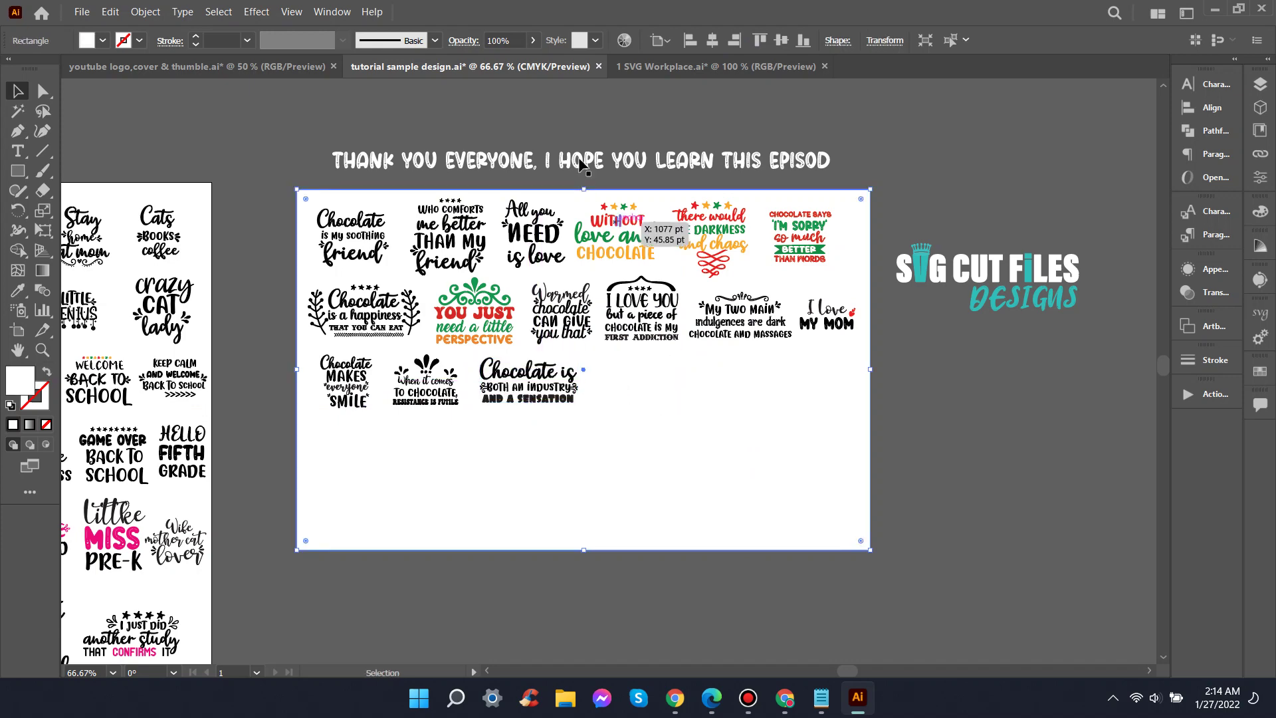
{"action": "left_click", "coordinate": [660, 67]}
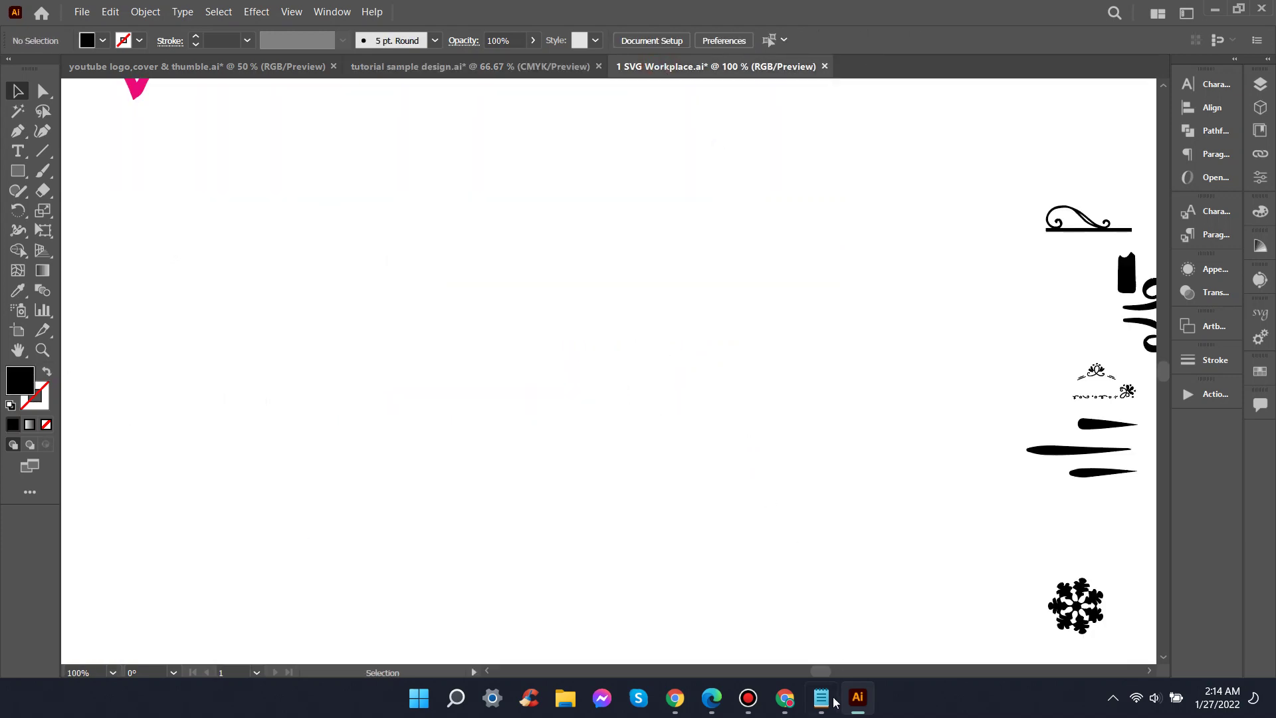
Step: Select the quote 'All you need is love and chocolate' in chocolate.txt and hide Notepad
{"action": "left_click", "coordinate": [824, 698]}
{"action": "scroll", "coordinate": [841, 430], "scroll_direction": "down", "scroll_amount": 2}
{"action": "scroll", "coordinate": [841, 429], "scroll_direction": "down", "scroll_amount": 1}
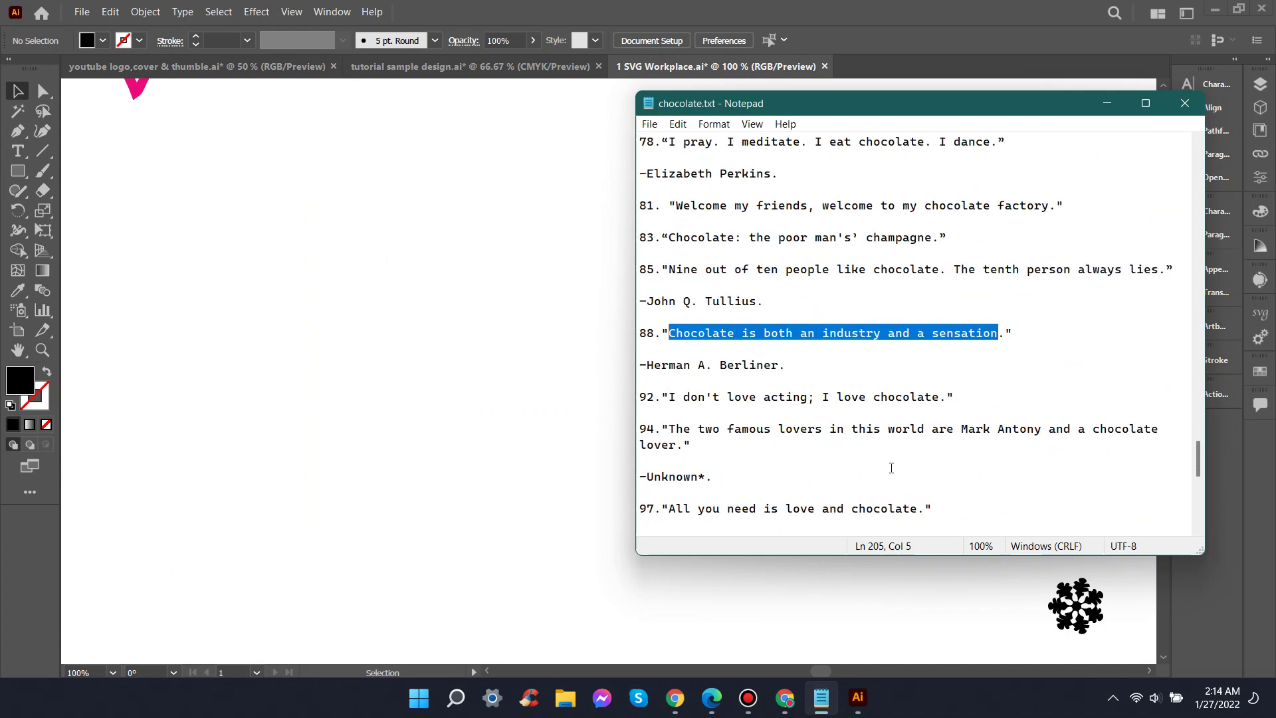
{"action": "scroll", "coordinate": [840, 430], "scroll_direction": "down", "scroll_amount": 1}
{"action": "left_click_drag", "start_coordinate": [919, 460], "coordinate": [673, 461]}
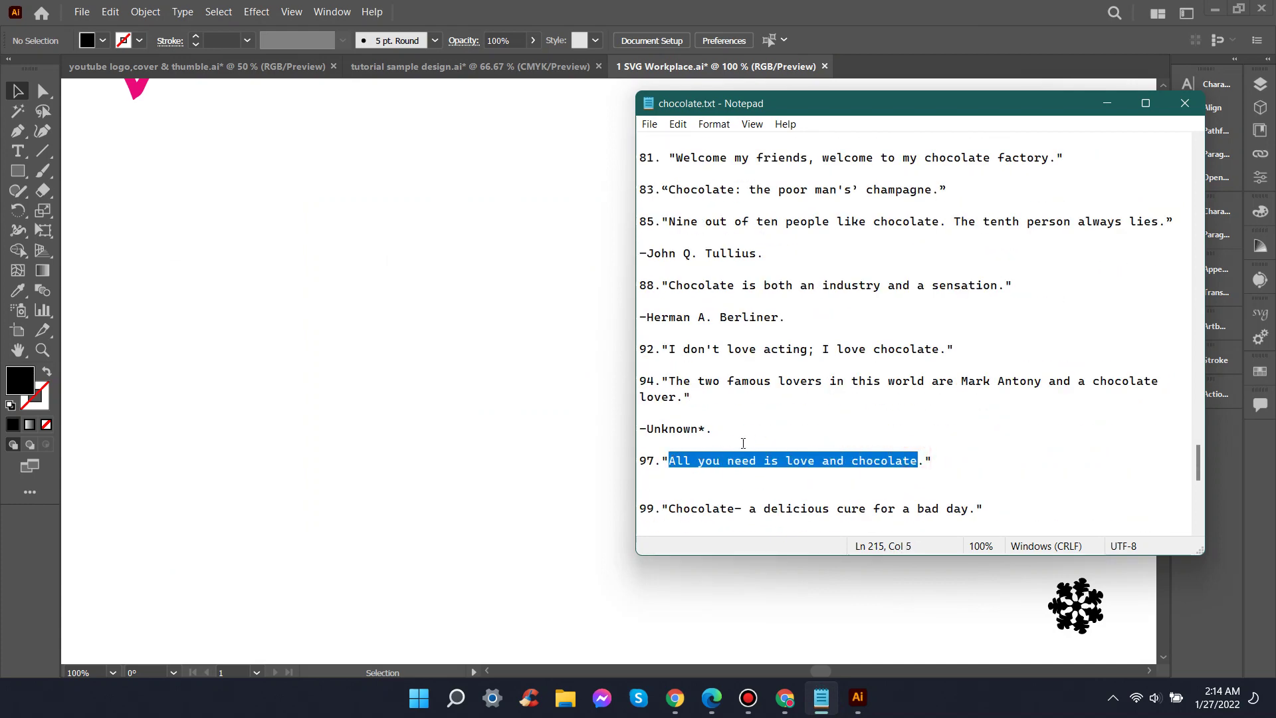
{"action": "left_click", "coordinate": [1105, 103]}
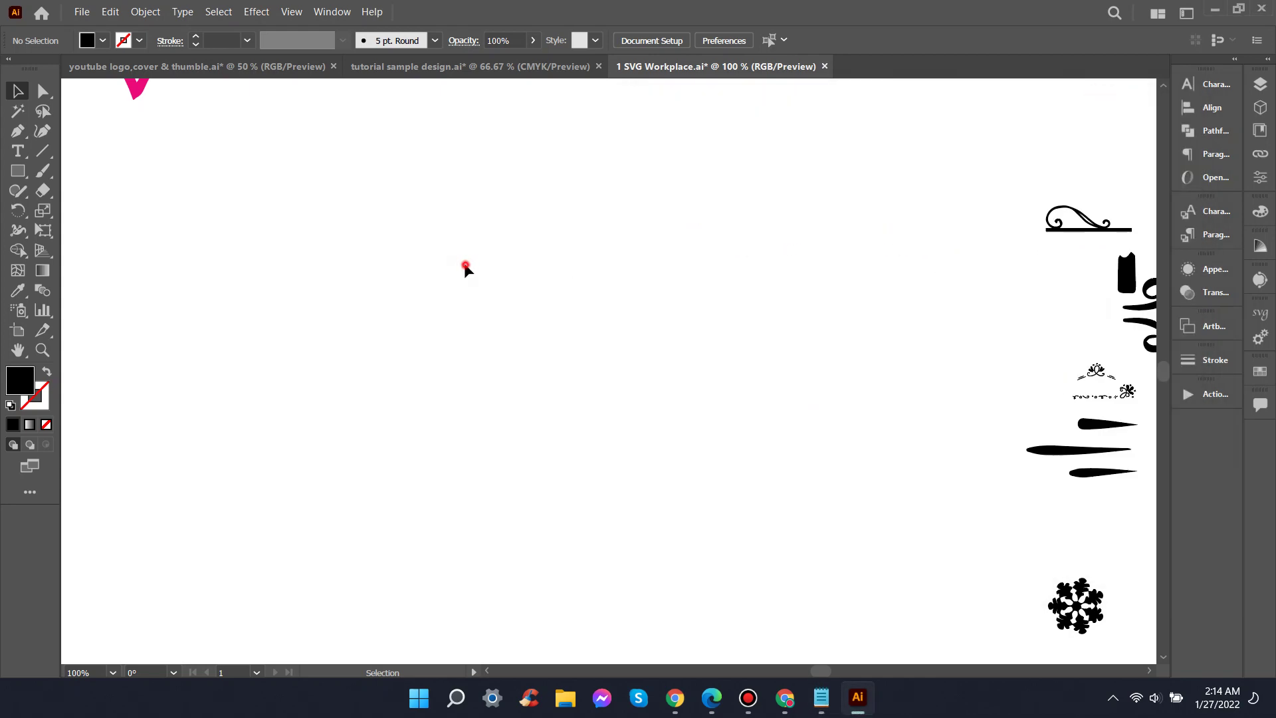
Step: Paste the quote, enlarge it to about 23 pt, delete the trailing box glyph, and move it up-right
{"action": "key", "text": "ctrl+v"}
{"action": "mouse_move", "coordinate": [718, 383]}
{"action": "left_mouse_down"}
{"action": "mouse_move", "coordinate": [824, 388]}
{"action": "mouse_move", "coordinate": [709, 250]}
{"action": "left_mouse_up"}
{"action": "key", "text": "t"}
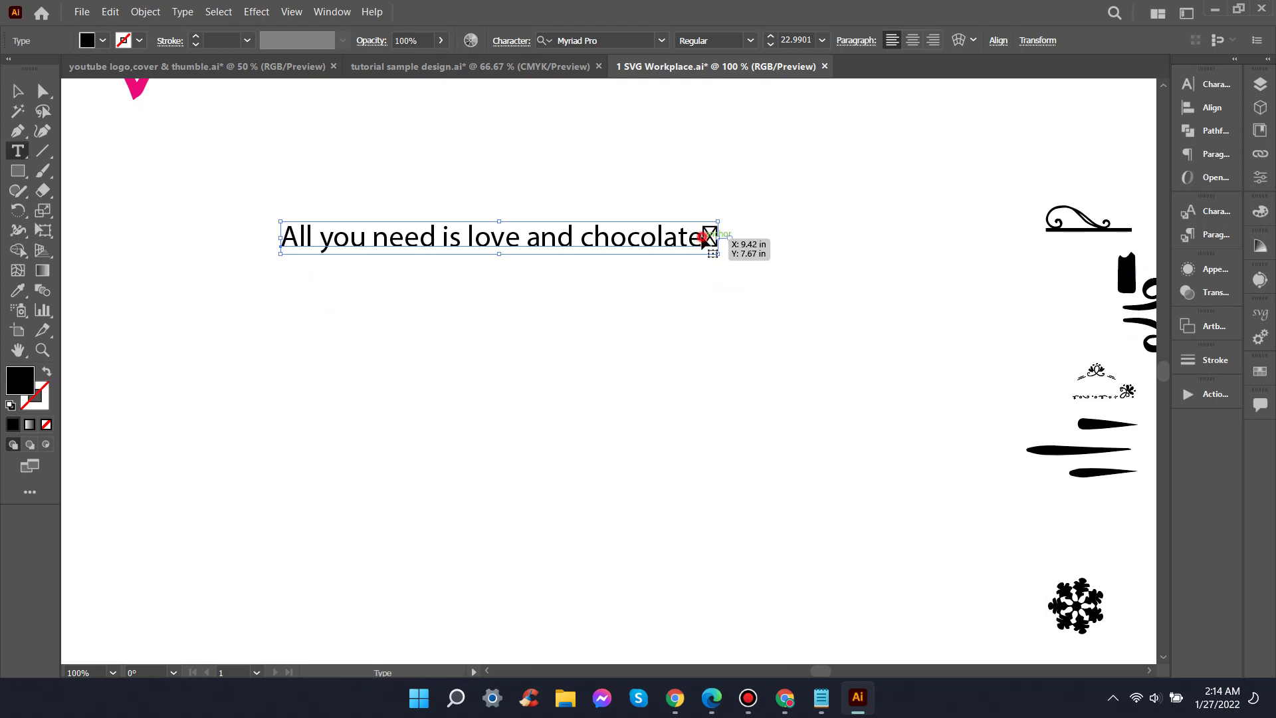
{"action": "left_click", "coordinate": [705, 237]}
{"action": "key", "text": "ctrl+a"}
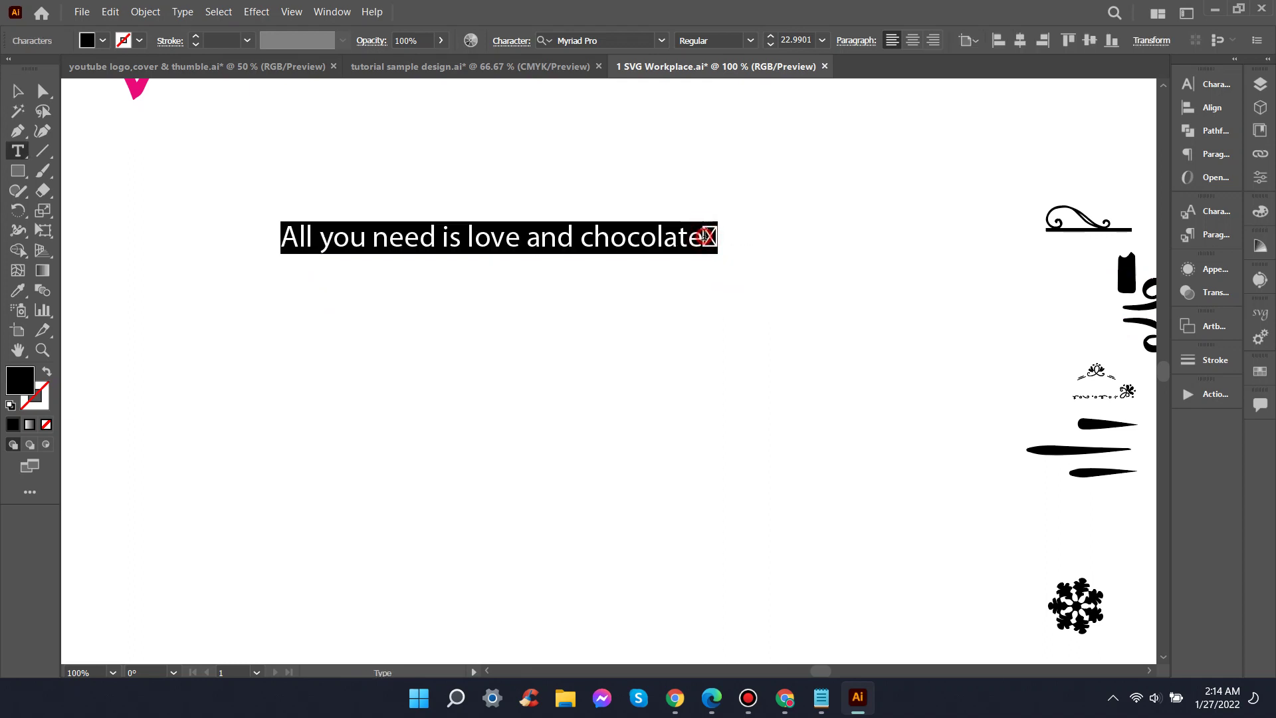
{"action": "left_click", "coordinate": [705, 236]}
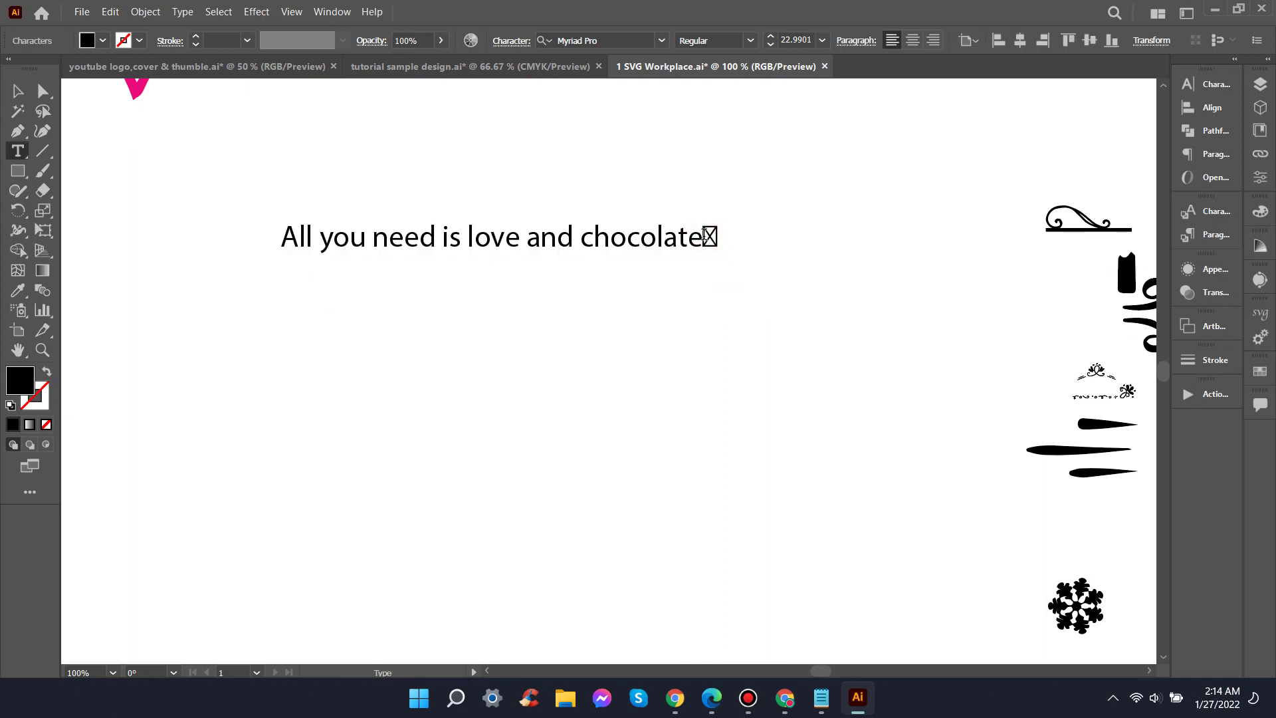
{"action": "left_click_drag", "start_coordinate": [704, 236], "coordinate": [731, 237]}
{"action": "key", "text": "BackSpace"}
{"action": "left_click", "coordinate": [16, 93]}
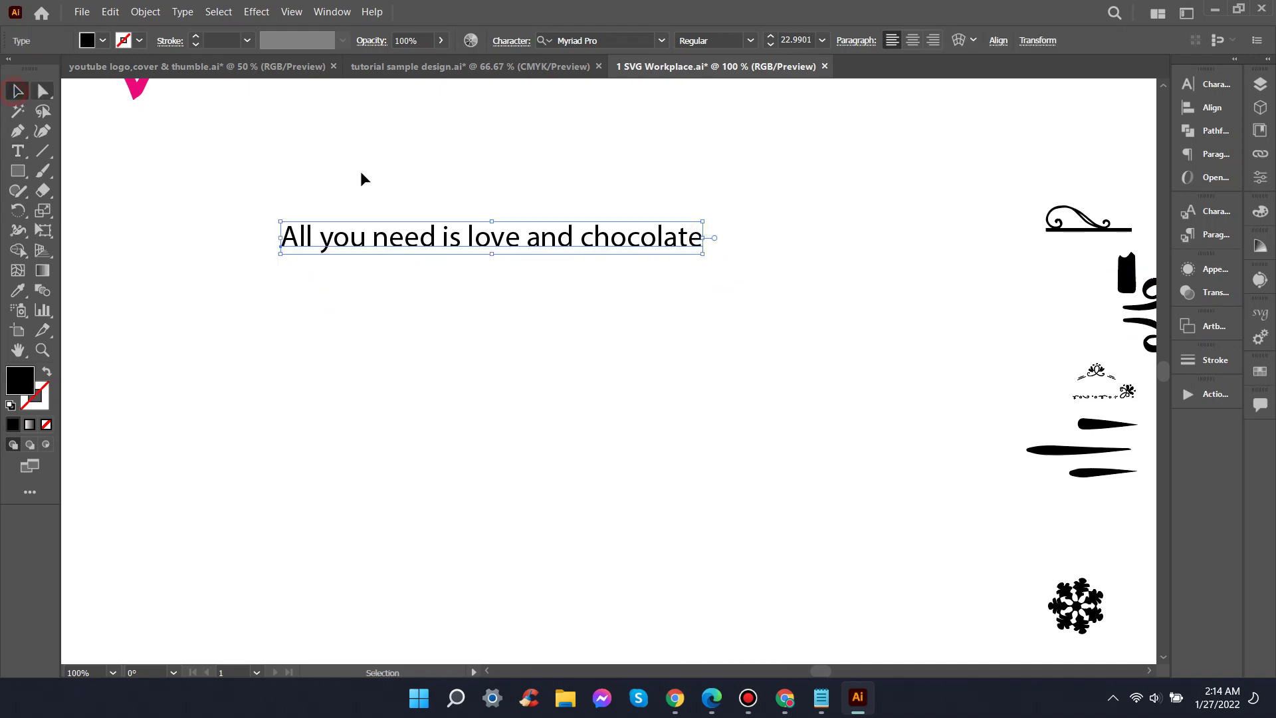
{"action": "left_click_drag", "start_coordinate": [487, 236], "coordinate": [552, 207]}
Step: Cut 'is love and' out of the line and place it as separate text under 'All you need'
{"action": "scroll", "coordinate": [471, 297], "scroll_direction": "down", "scroll_amount": 2}
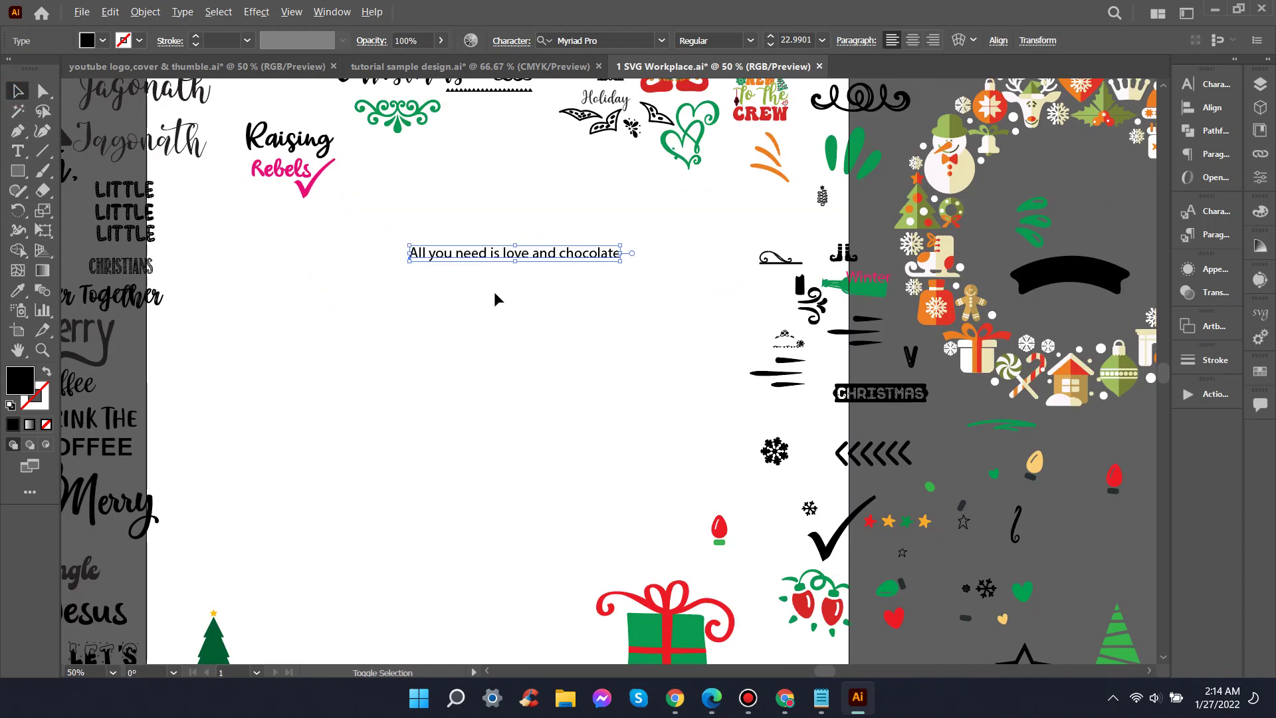
{"action": "double_click", "coordinate": [487, 254]}
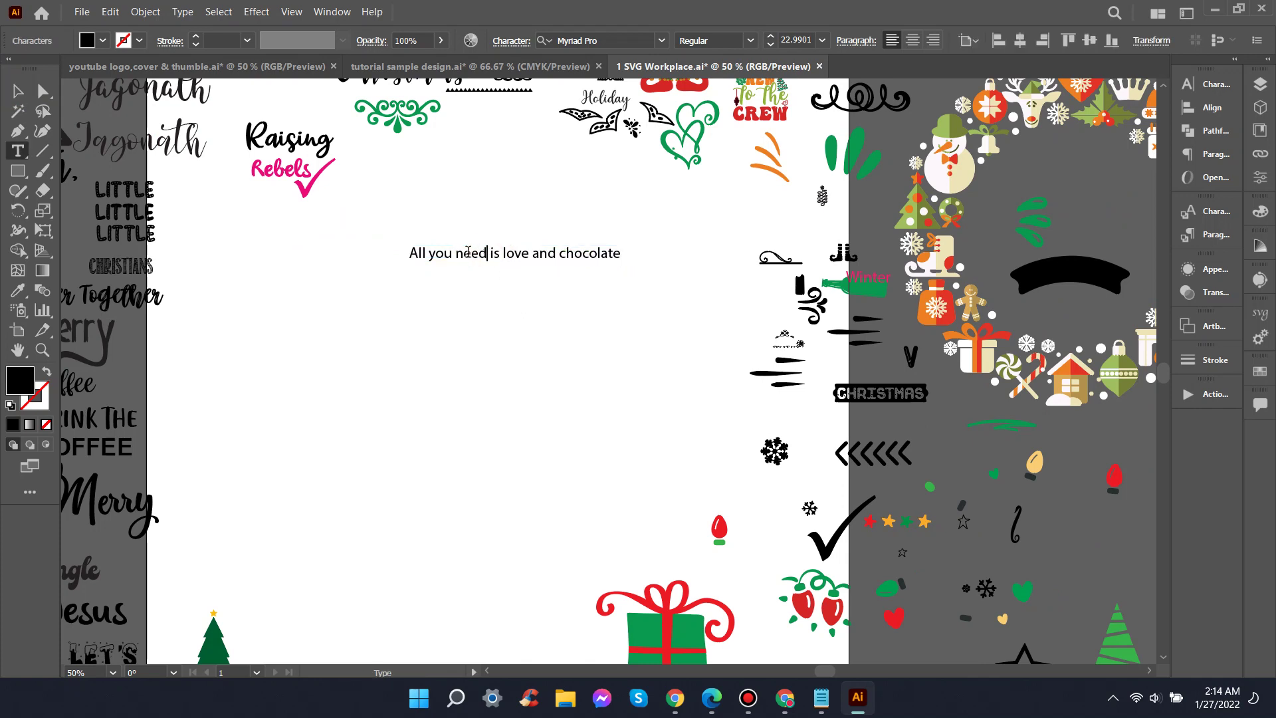
{"action": "left_click_drag", "start_coordinate": [489, 253], "coordinate": [526, 253]}
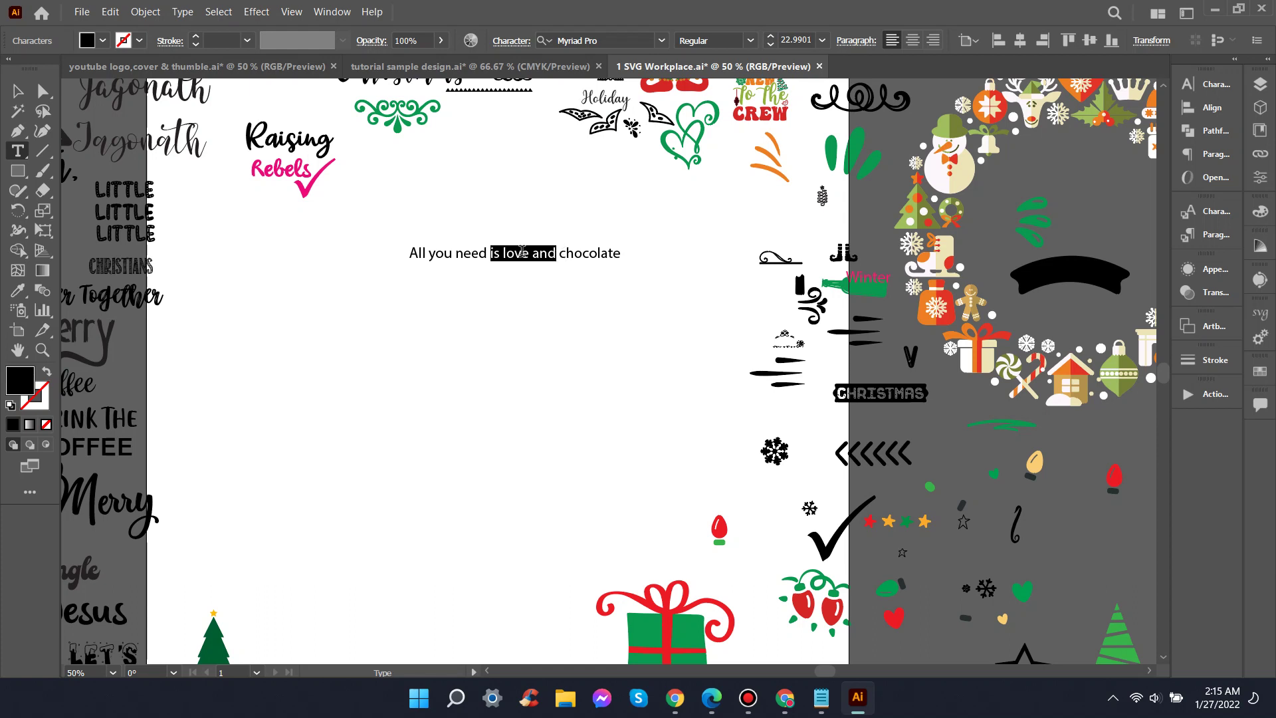
{"action": "key", "text": "BackSpace"}
{"action": "left_click", "coordinate": [7, 88]}
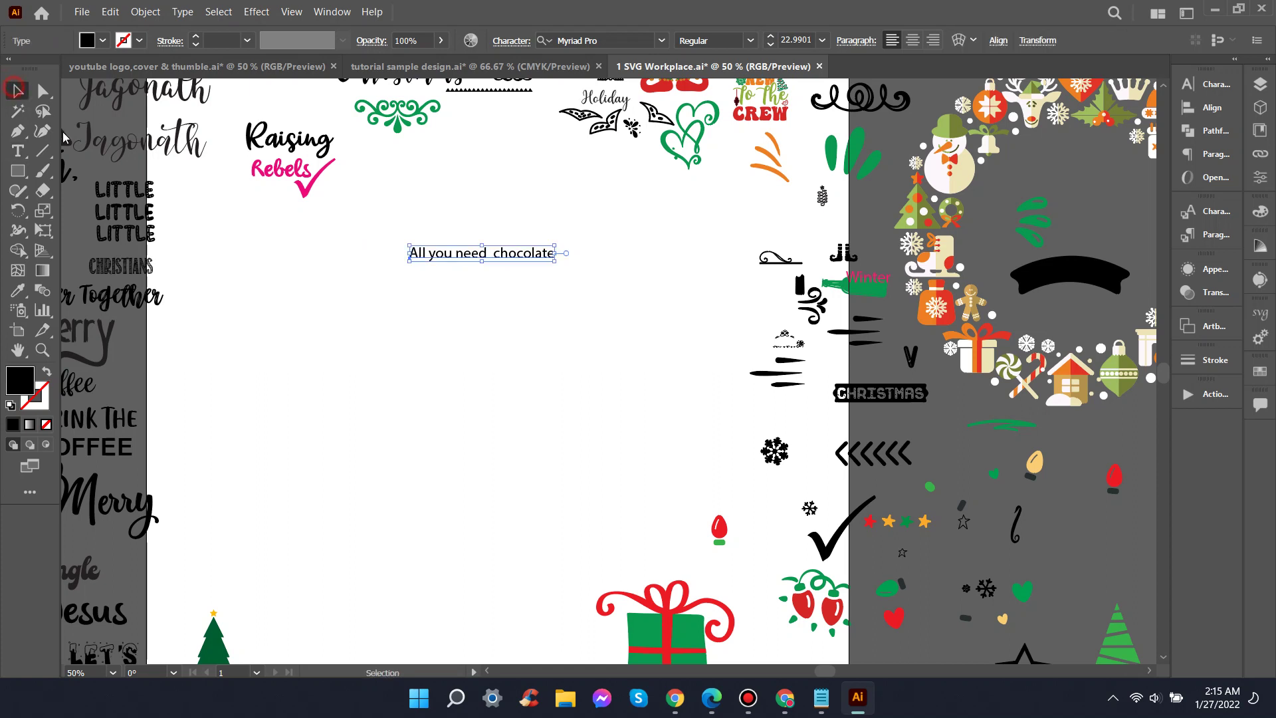
{"action": "left_click", "coordinate": [381, 340]}
{"action": "type", "text": "is love and"}
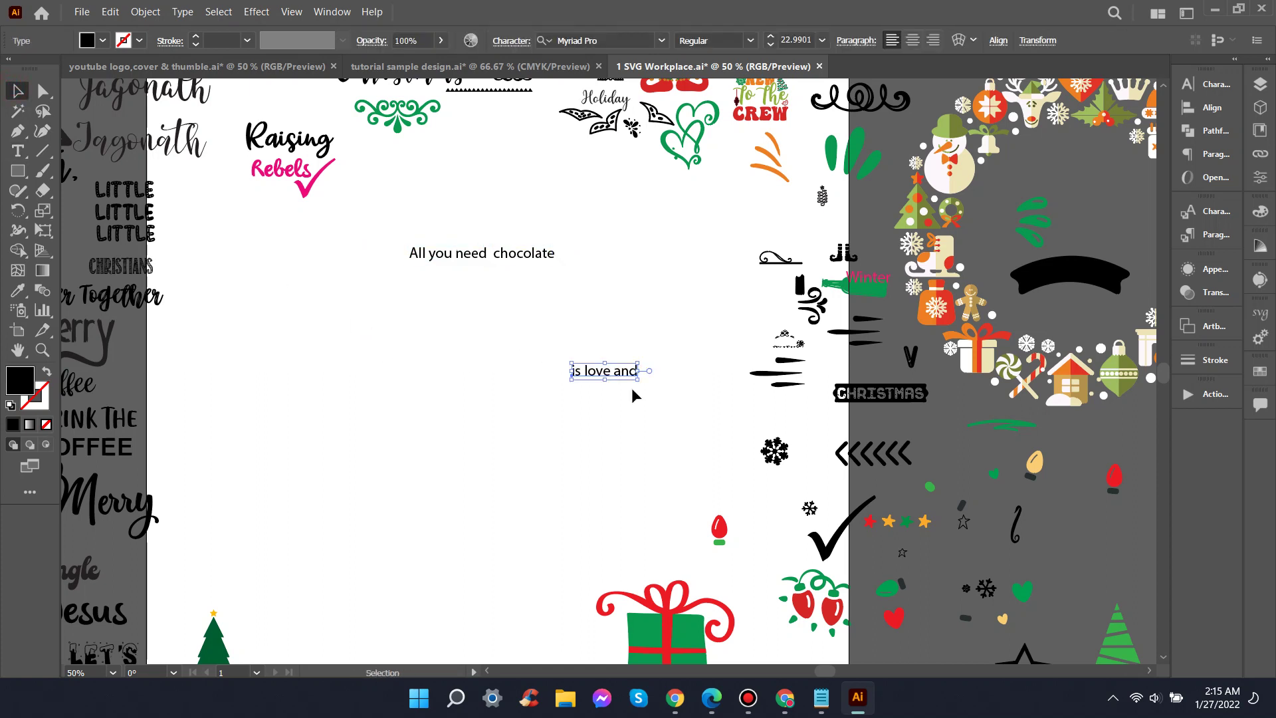
{"action": "mouse_move", "coordinate": [632, 389]}
{"action": "left_mouse_down"}
{"action": "mouse_move", "coordinate": [501, 293]}
{"action": "mouse_move", "coordinate": [500, 258]}
{"action": "mouse_move", "coordinate": [573, 251]}
{"action": "left_mouse_up"}
Step: Cut 'chocolate' into its own text and place it below 'is love and'
{"action": "double_click", "coordinate": [498, 253]}
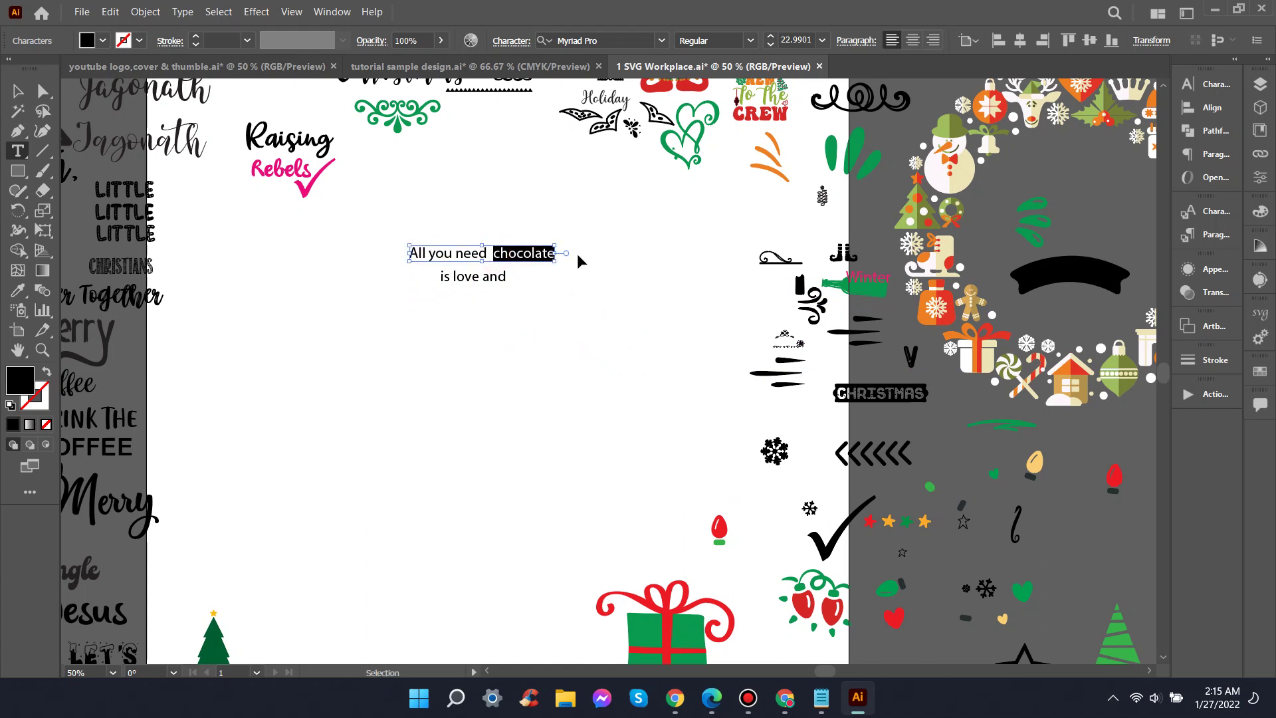
{"action": "key", "text": "BackSpace"}
{"action": "left_click", "coordinate": [18, 91]}
{"action": "key", "text": "ctrl+v"}
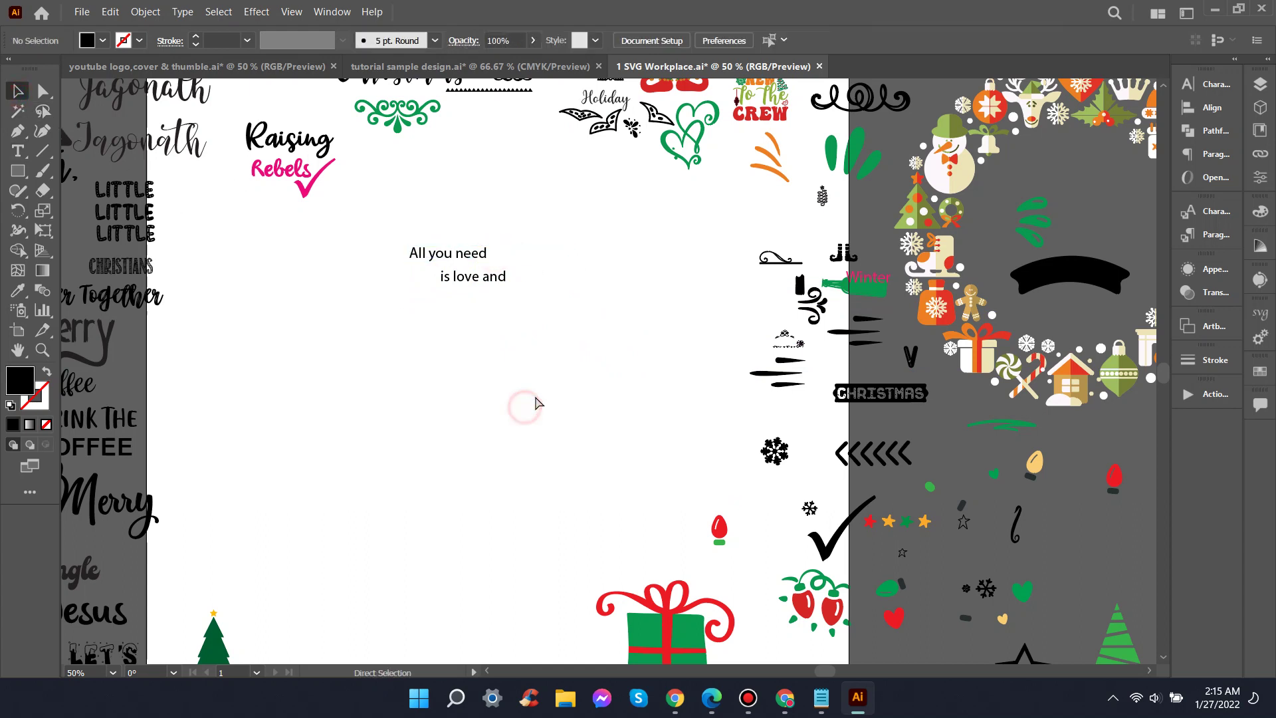
{"action": "left_click_drag", "start_coordinate": [597, 362], "coordinate": [462, 332]}
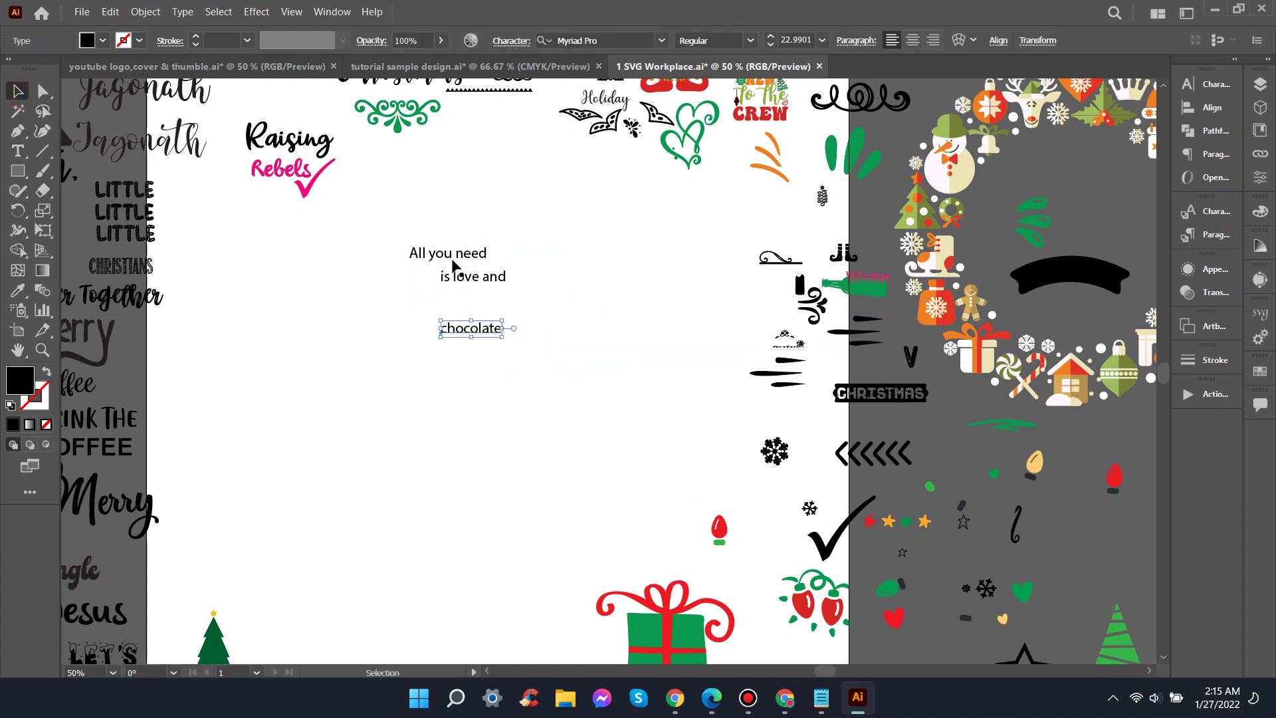
Step: Give 'All you need' the Forestage Regular script font by sampling existing lettering
{"action": "left_click", "coordinate": [452, 259]}
{"action": "key", "text": "i"}
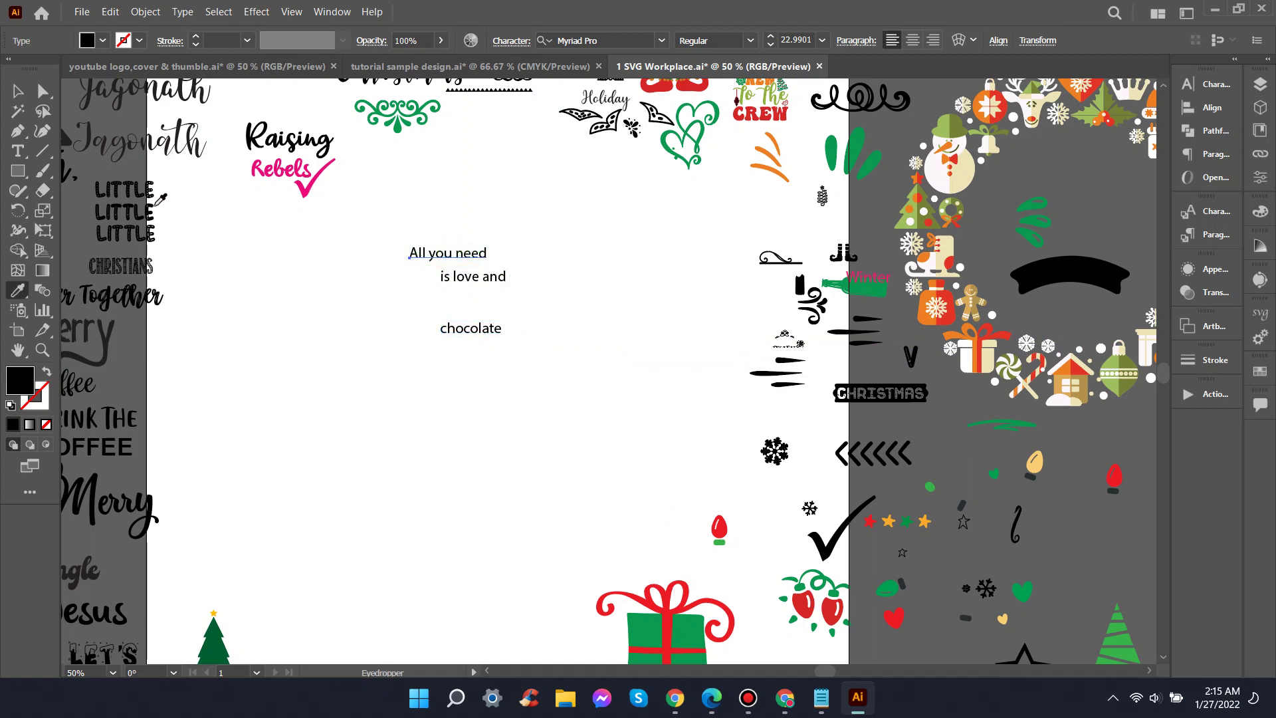
{"action": "left_click", "coordinate": [69, 174]}
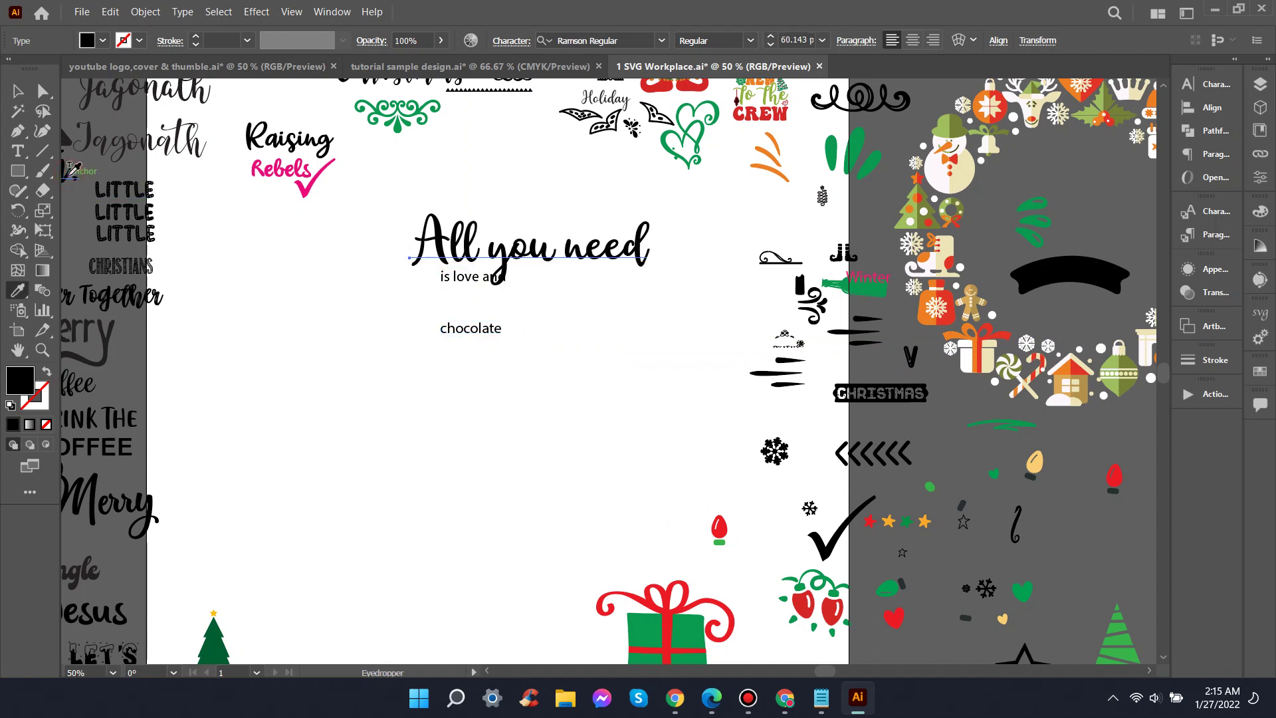
{"action": "left_click", "coordinate": [137, 149]}
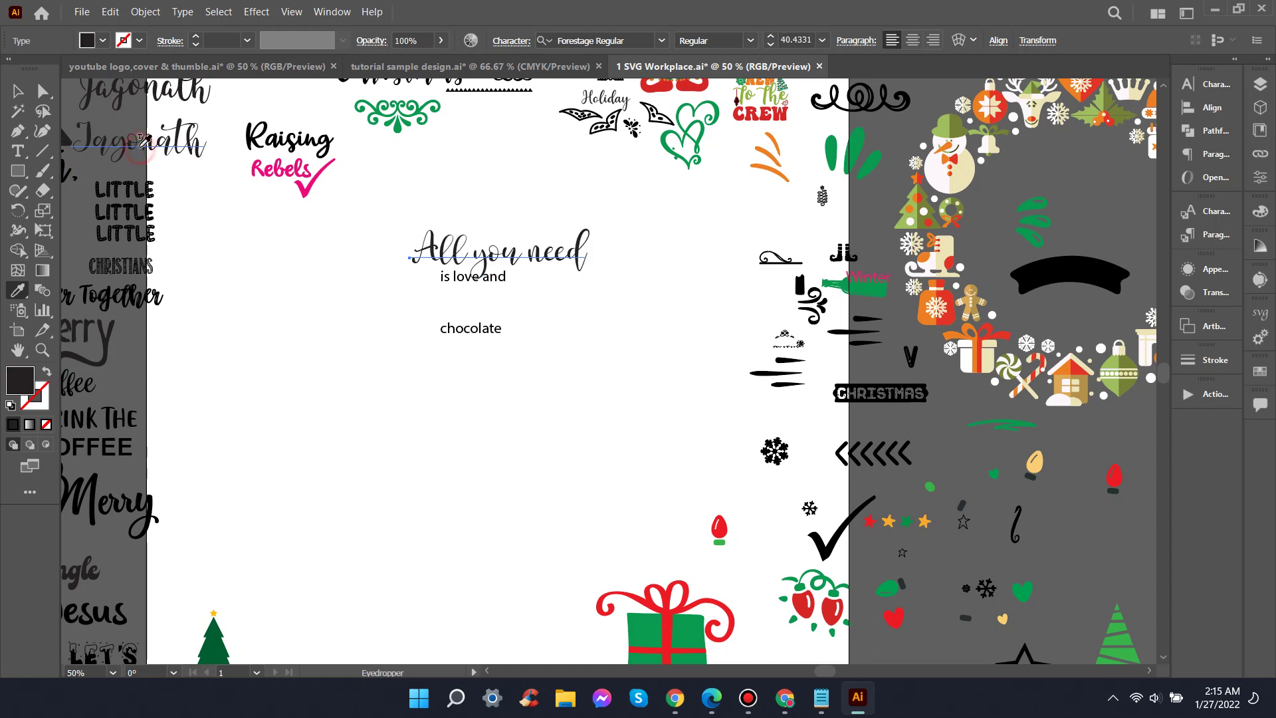
{"action": "key", "text": "v"}
Step: Move 'is love and' down-right and give it the bold-caps FLOTTA style
{"action": "left_click", "coordinate": [590, 334]}
{"action": "left_click_drag", "start_coordinate": [499, 275], "coordinate": [512, 304]}
{"action": "key", "text": "i"}
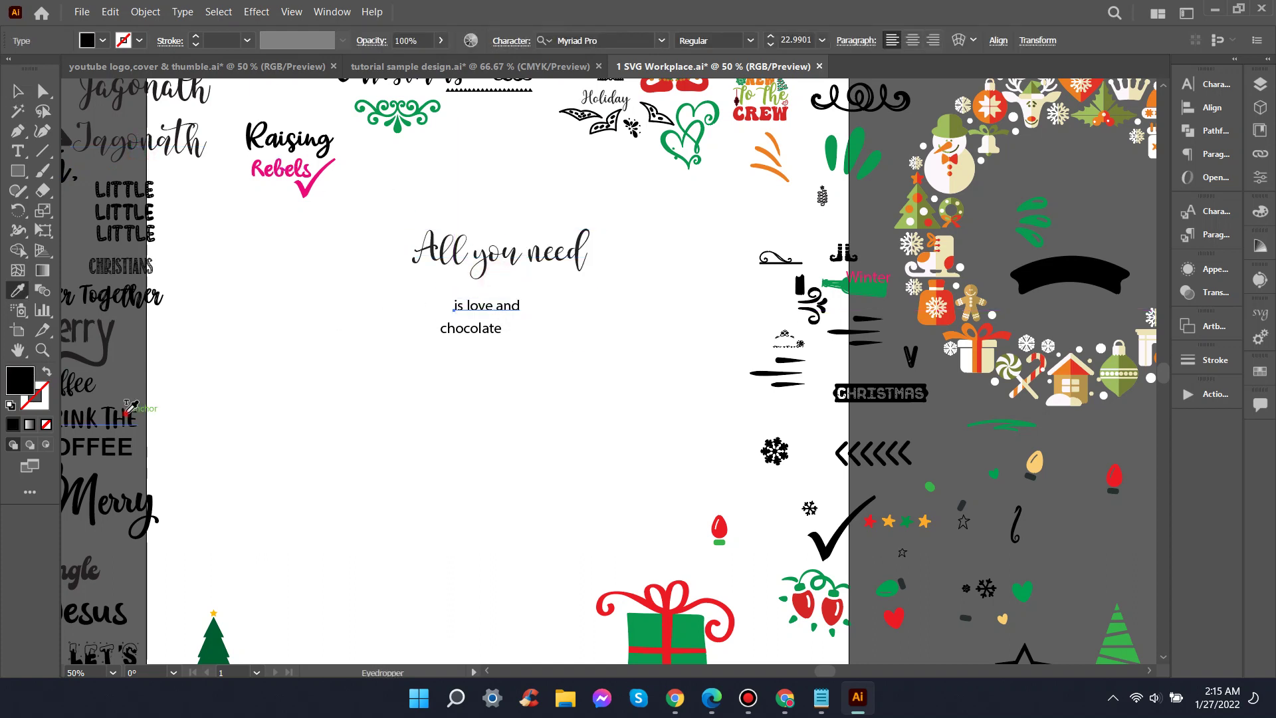
{"action": "left_click", "coordinate": [133, 413]}
{"action": "key", "text": "v"}
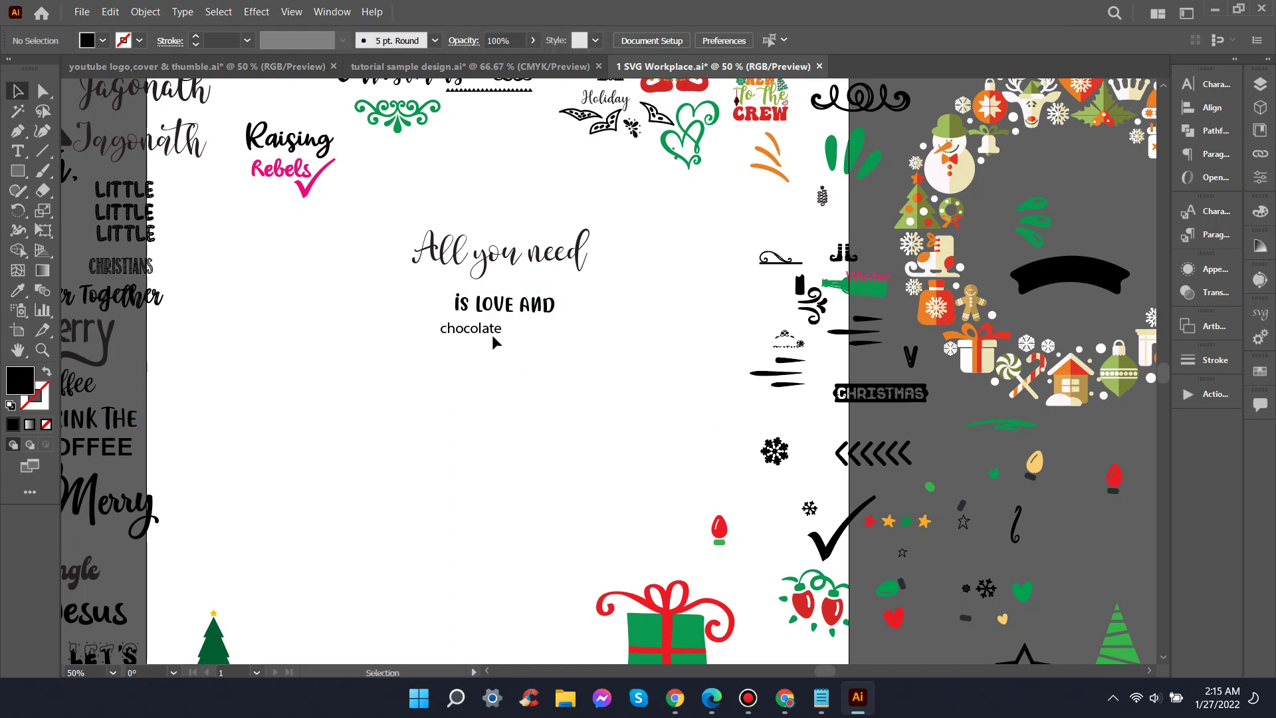
{"action": "left_click", "coordinate": [592, 409]}
Step: Apply the same Forestage Regular script style to 'chocolate' using the Eyedropper
{"action": "left_click", "coordinate": [490, 335]}
{"action": "key", "text": "i"}
{"action": "left_click", "coordinate": [491, 247]}
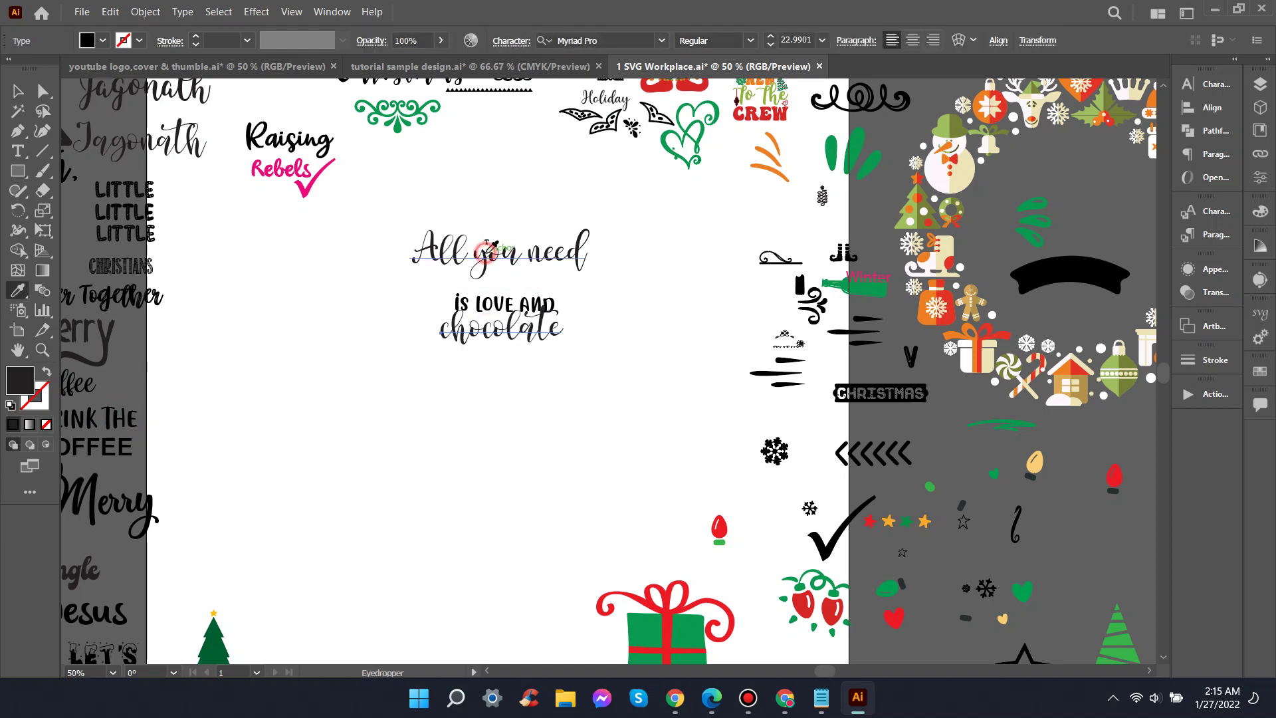
{"action": "key", "text": "v"}
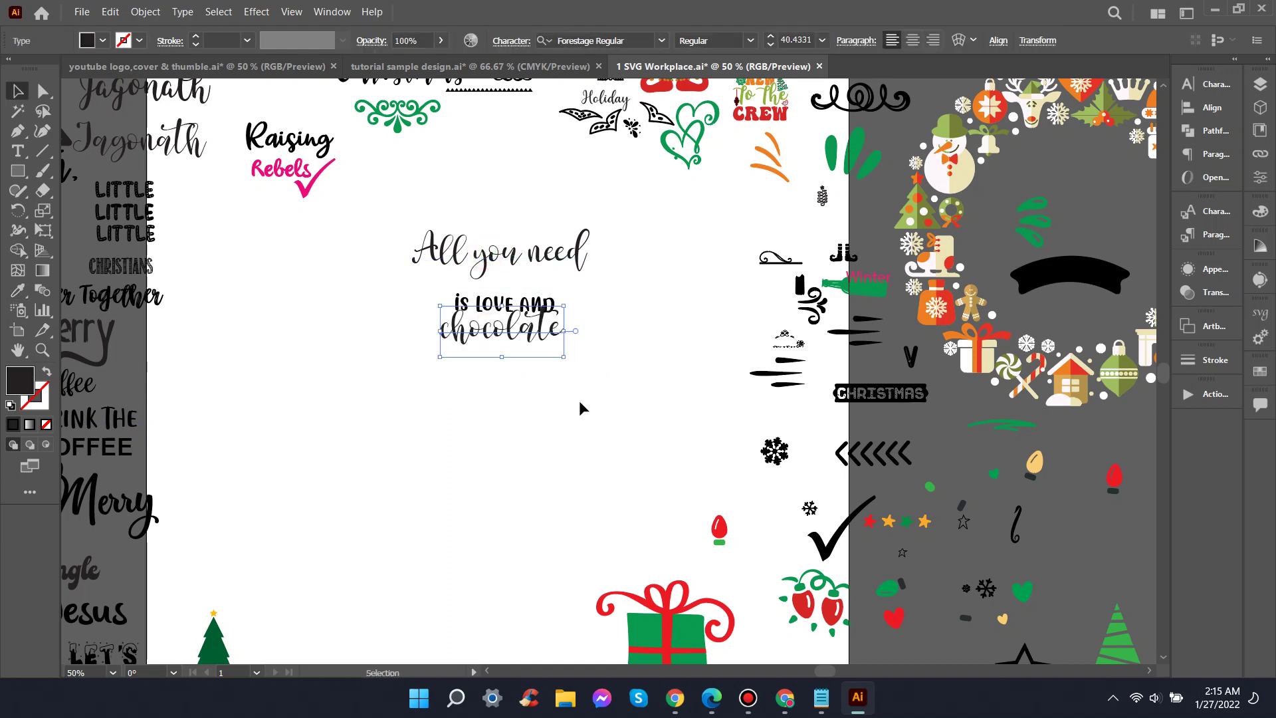
{"action": "left_click", "coordinate": [579, 400]}
{"action": "scroll", "coordinate": [547, 403], "scroll_direction": "up", "scroll_amount": 1}
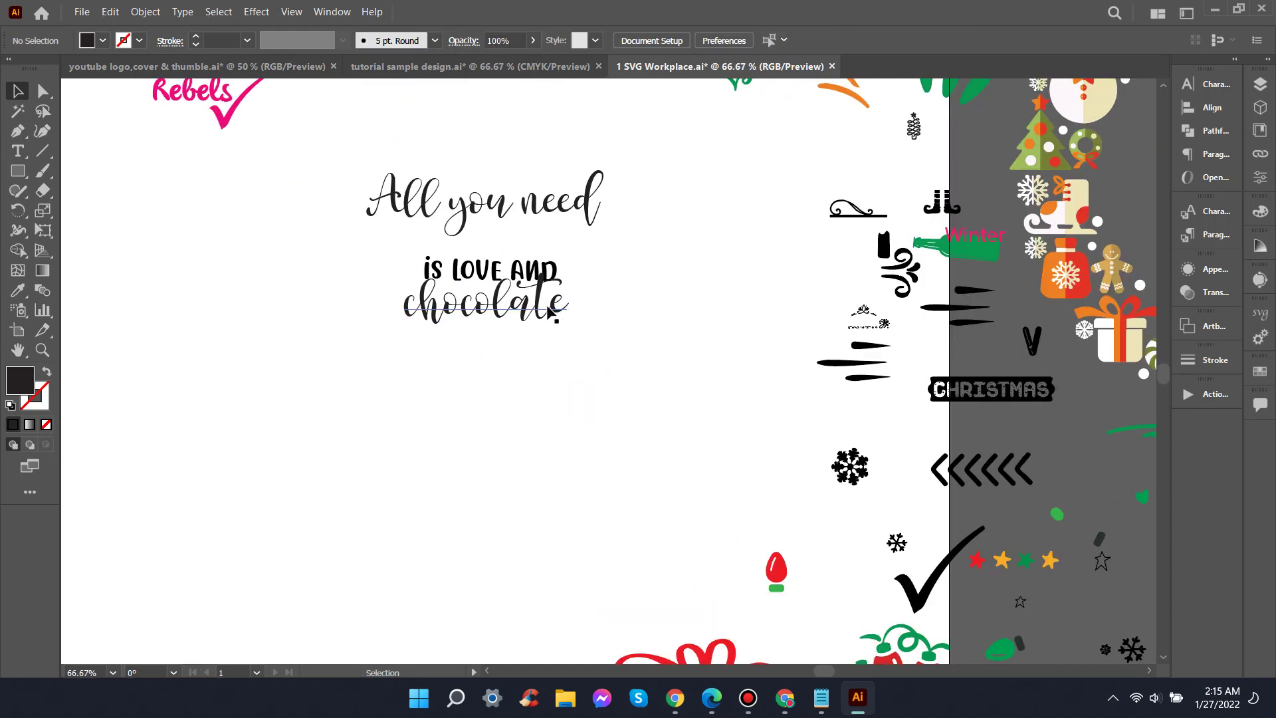
Step: Move 'chocolate' lower, enlarge 'IS LOVE AND' to about 65 pt, and nudge 'All you need'
{"action": "left_click_drag", "start_coordinate": [551, 303], "coordinate": [563, 345]}
{"action": "left_click", "coordinate": [545, 272]}
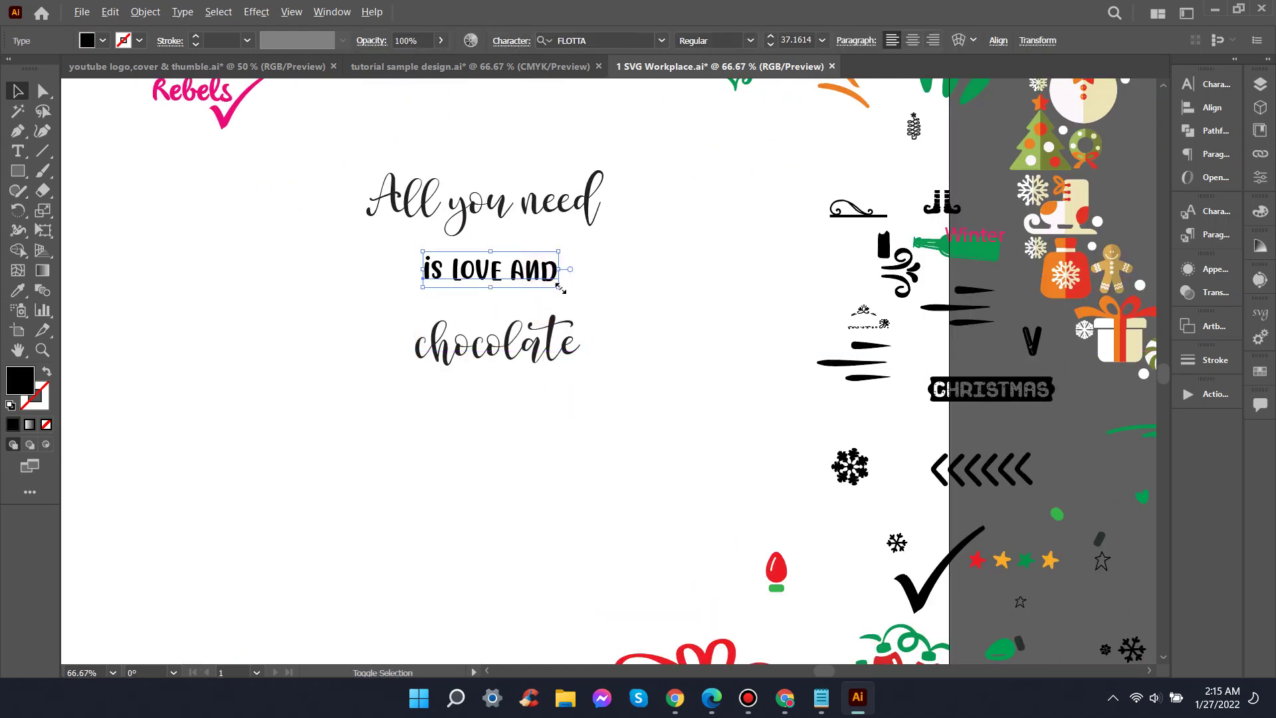
{"action": "mouse_move", "coordinate": [559, 287]}
{"action": "left_mouse_down"}
{"action": "mouse_move", "coordinate": [606, 287]}
{"action": "mouse_move", "coordinate": [573, 264]}
{"action": "left_mouse_up"}
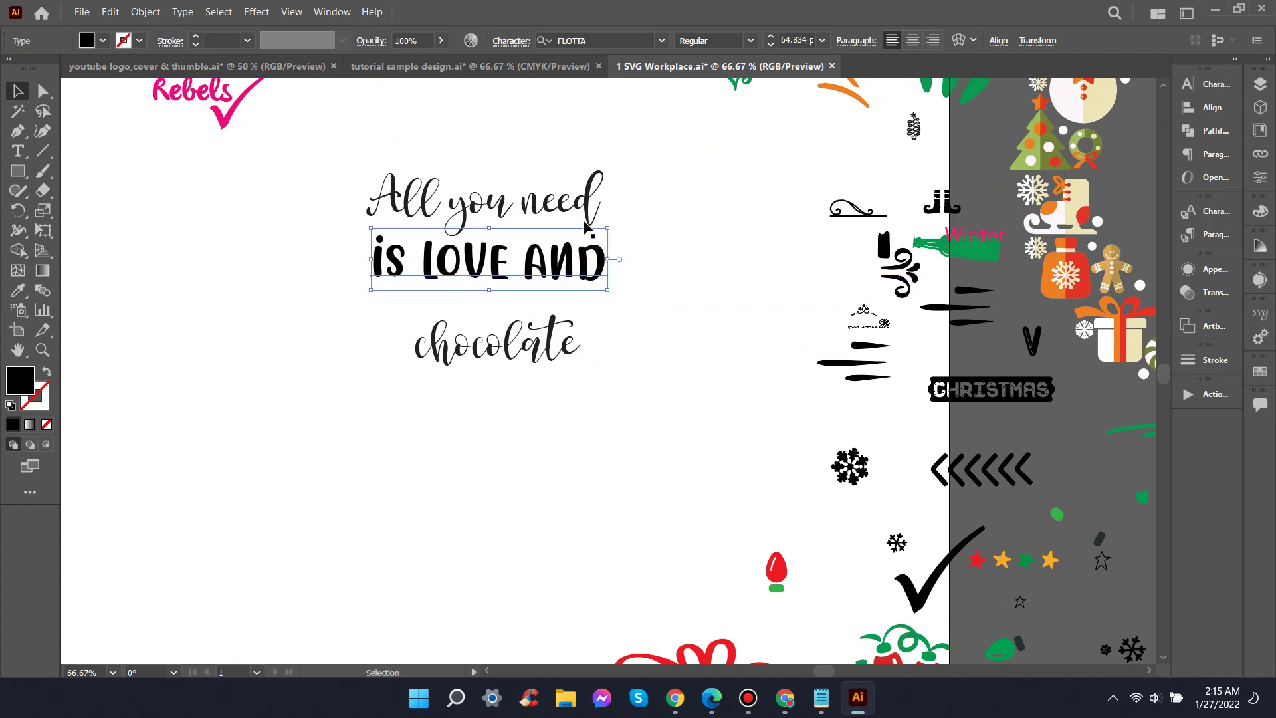
{"action": "left_click_drag", "start_coordinate": [583, 209], "coordinate": [586, 213]}
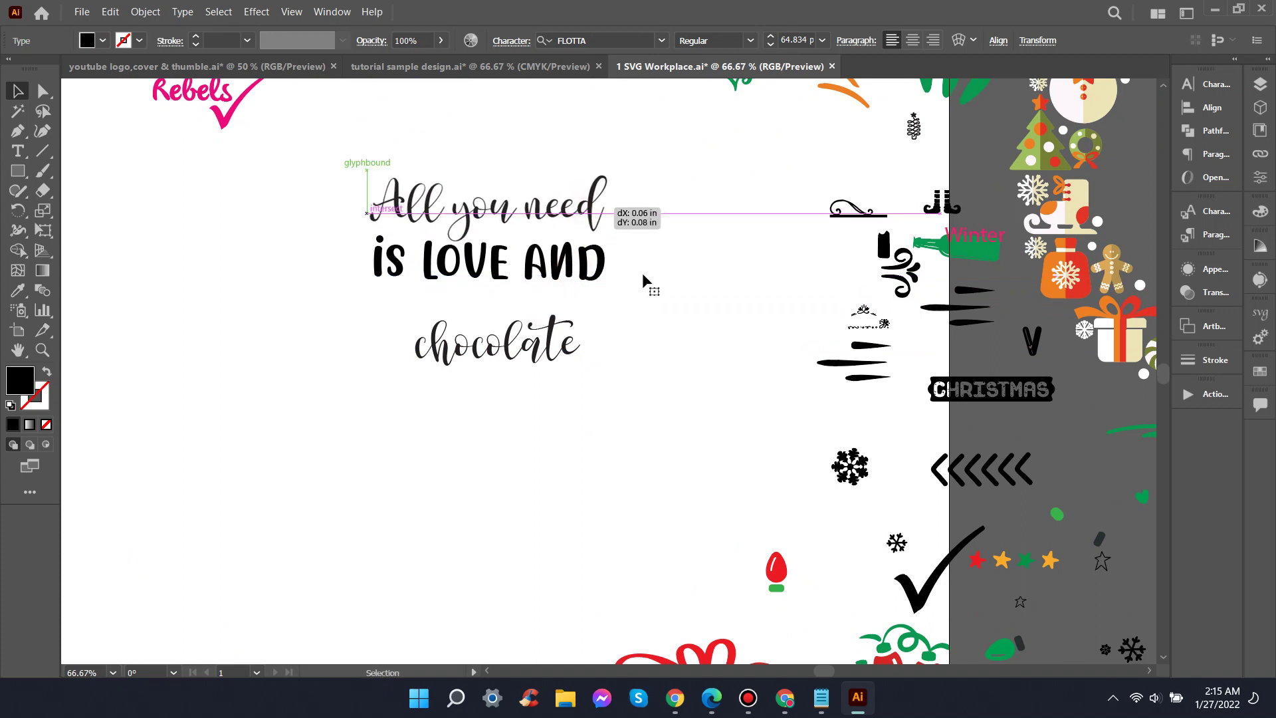
{"action": "left_click", "coordinate": [644, 279]}
Step: Enlarge 'chocolate' to about 59 pt and tuck it close under 'IS LOVE AND'
{"action": "left_click", "coordinate": [569, 350]}
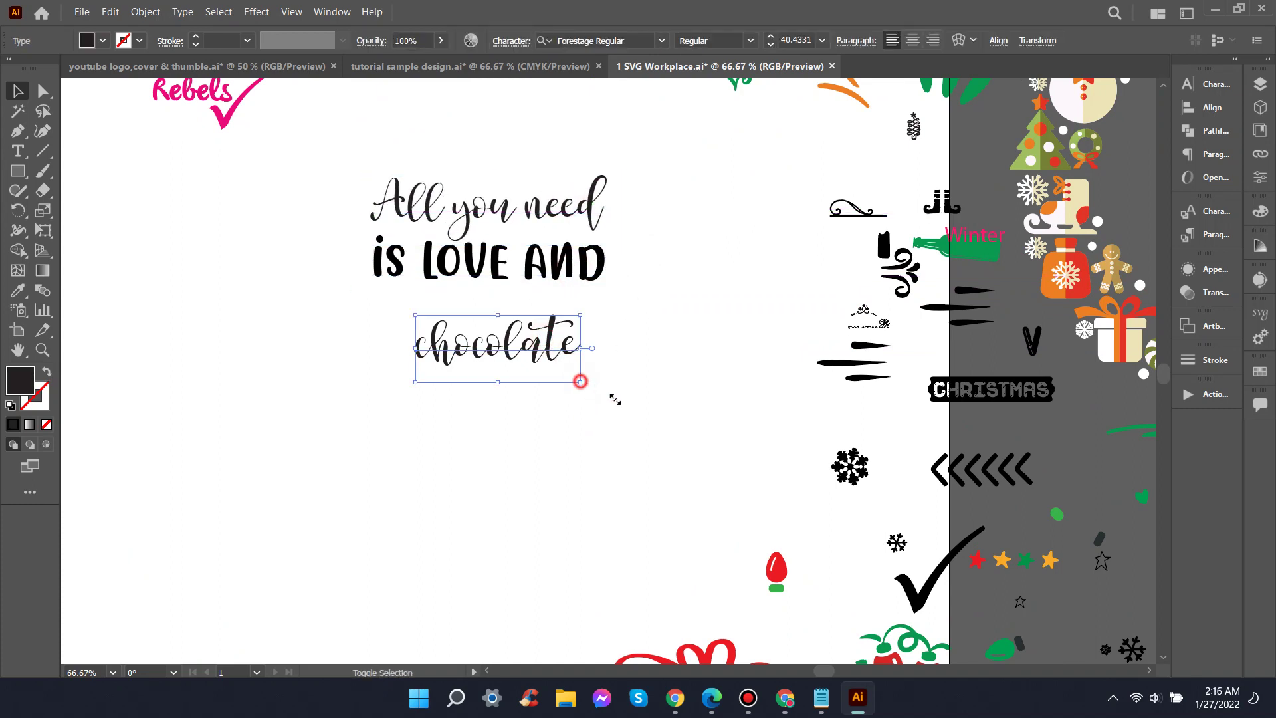
{"action": "left_click_drag", "start_coordinate": [580, 382], "coordinate": [615, 397]}
{"action": "left_click_drag", "start_coordinate": [570, 345], "coordinate": [570, 333]}
{"action": "left_click", "coordinate": [657, 317]}
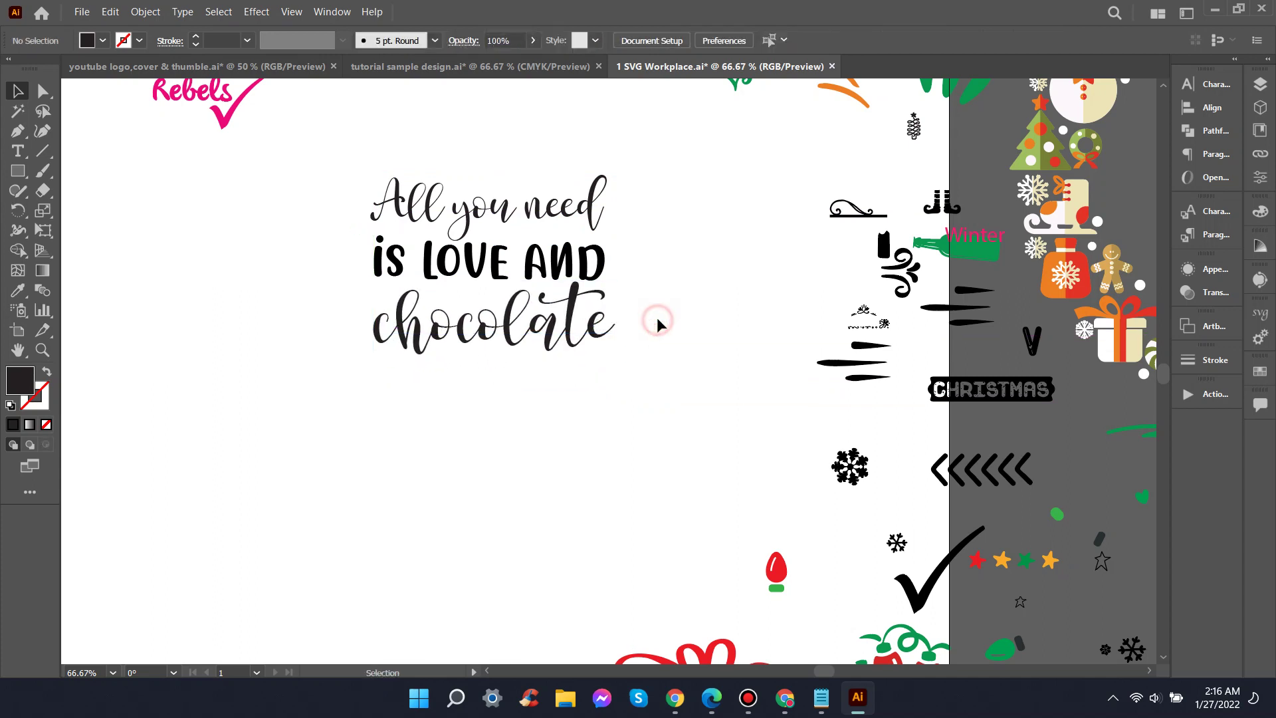
Step: Group the three quote lines with Ctrl+G and expand them to outlines via Object > Expand
{"action": "key", "text": "ctrl+a"}
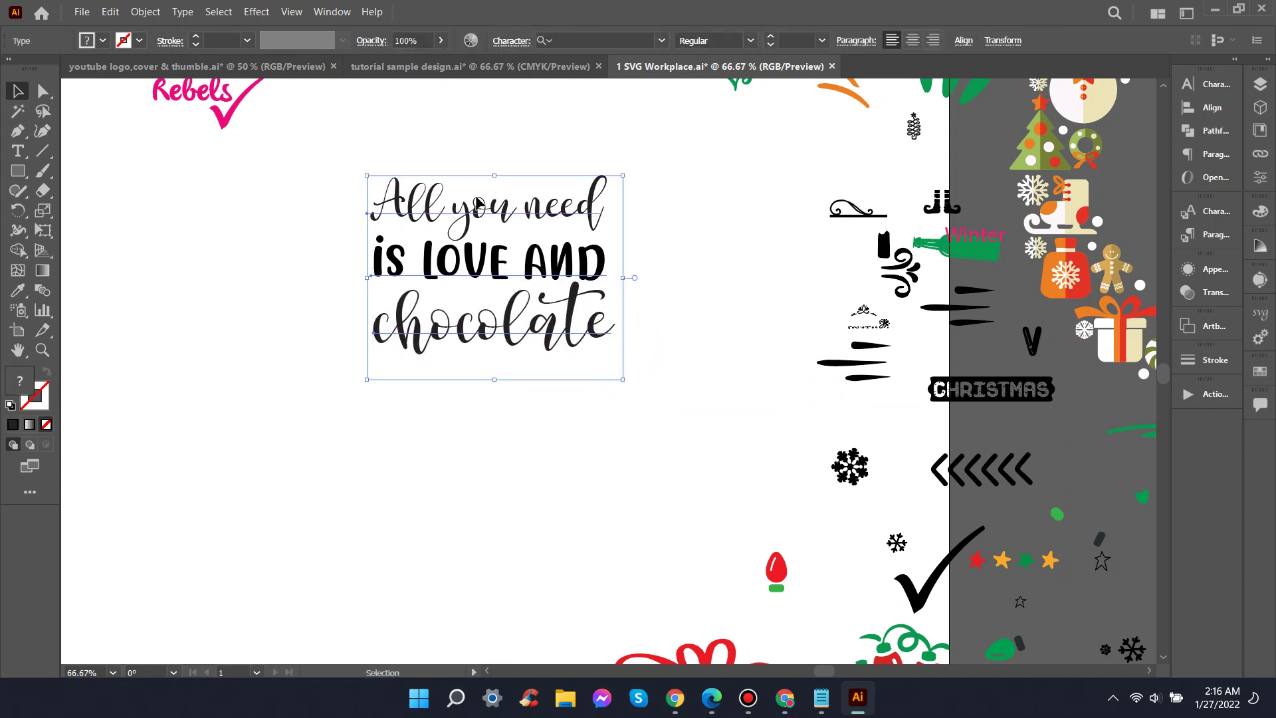
{"action": "key", "text": "ctrl+g"}
{"action": "left_click", "coordinate": [147, 11]}
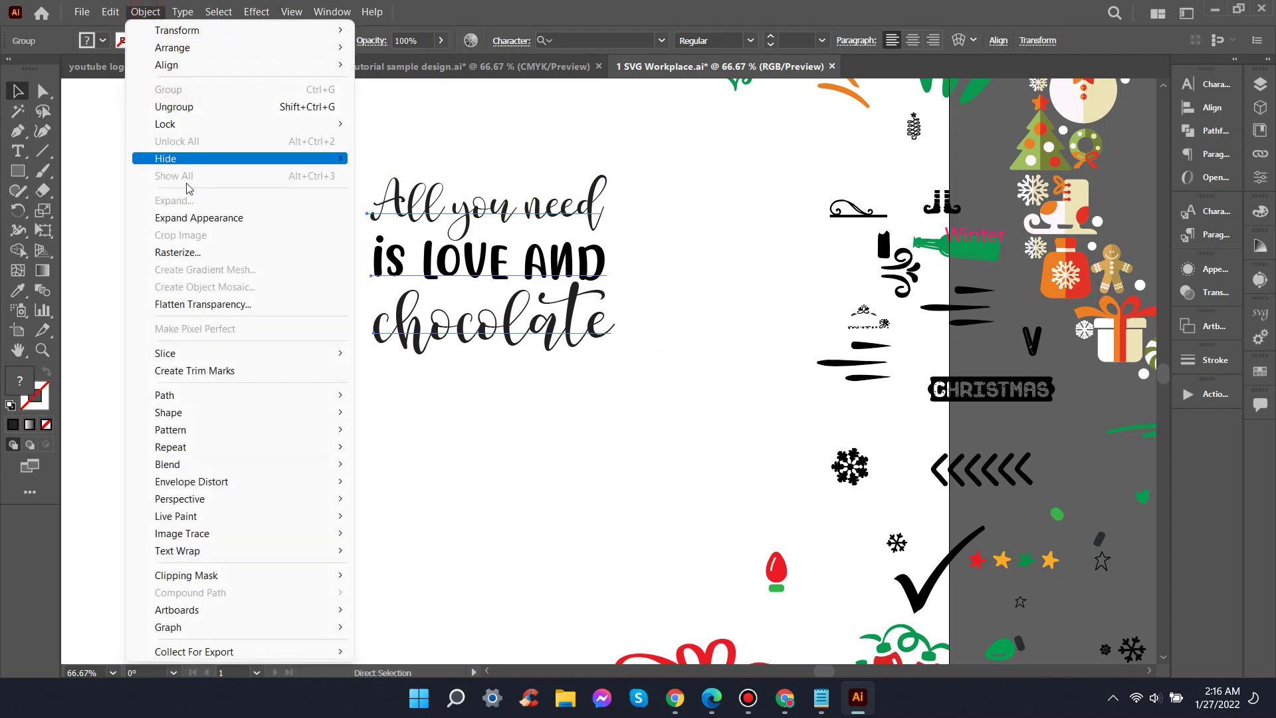
{"action": "left_click", "coordinate": [186, 213]}
{"action": "left_click", "coordinate": [146, 11]}
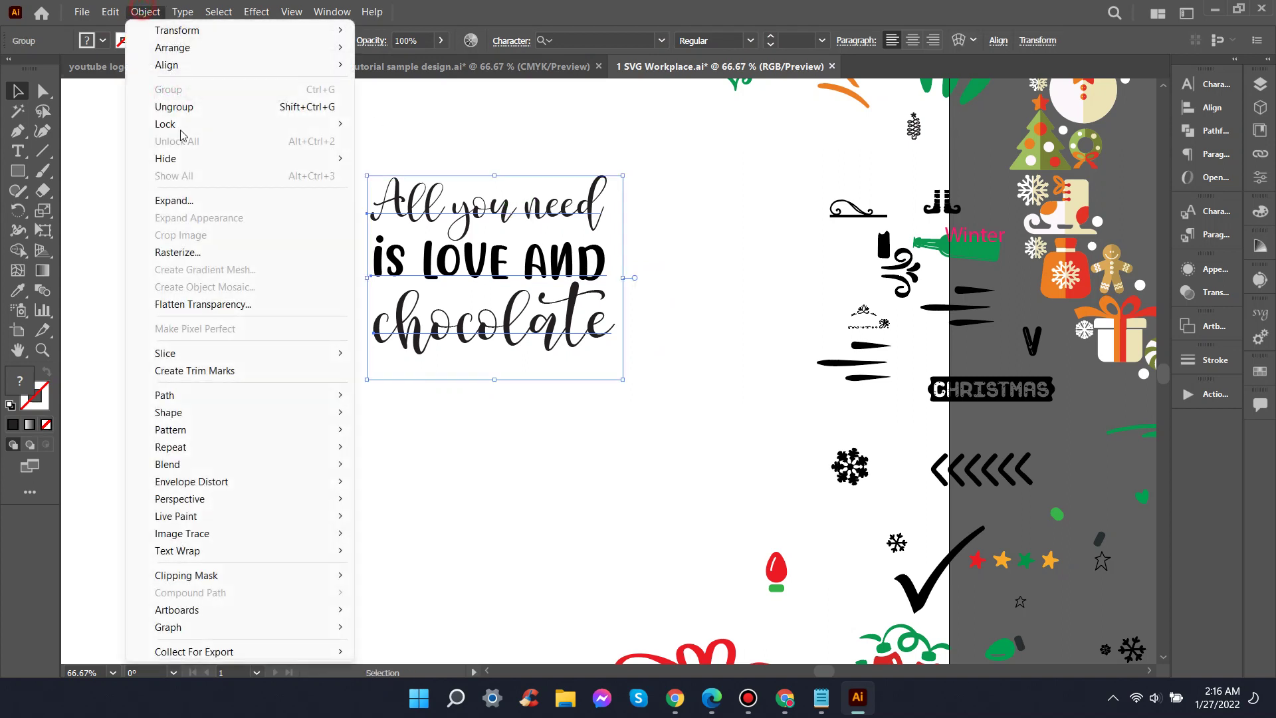
{"action": "left_click", "coordinate": [171, 202]}
{"action": "left_click", "coordinate": [597, 442]}
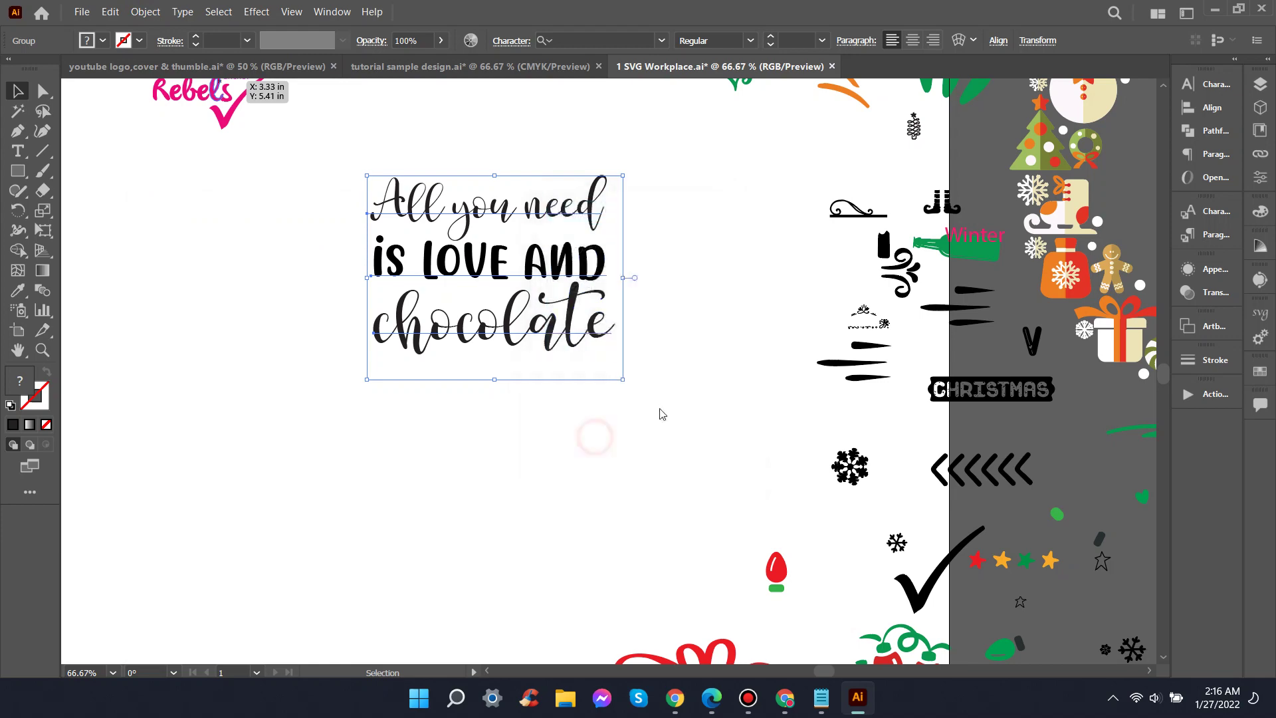
Step: Paste the lettering into 'tutorial sample design.ai', shrunk beside 'Chocolate is both an industry'
{"action": "key", "text": "ctrl+x"}
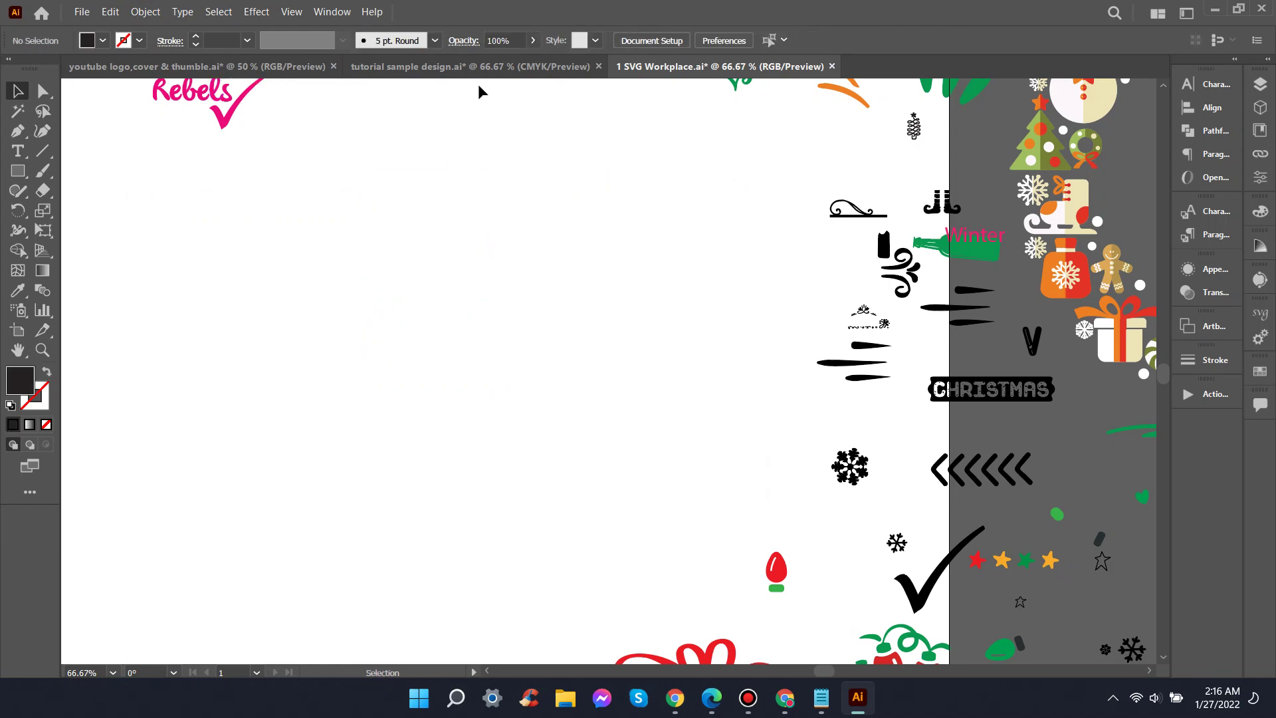
{"action": "left_click", "coordinate": [473, 67]}
{"action": "key", "text": "ctrl+v"}
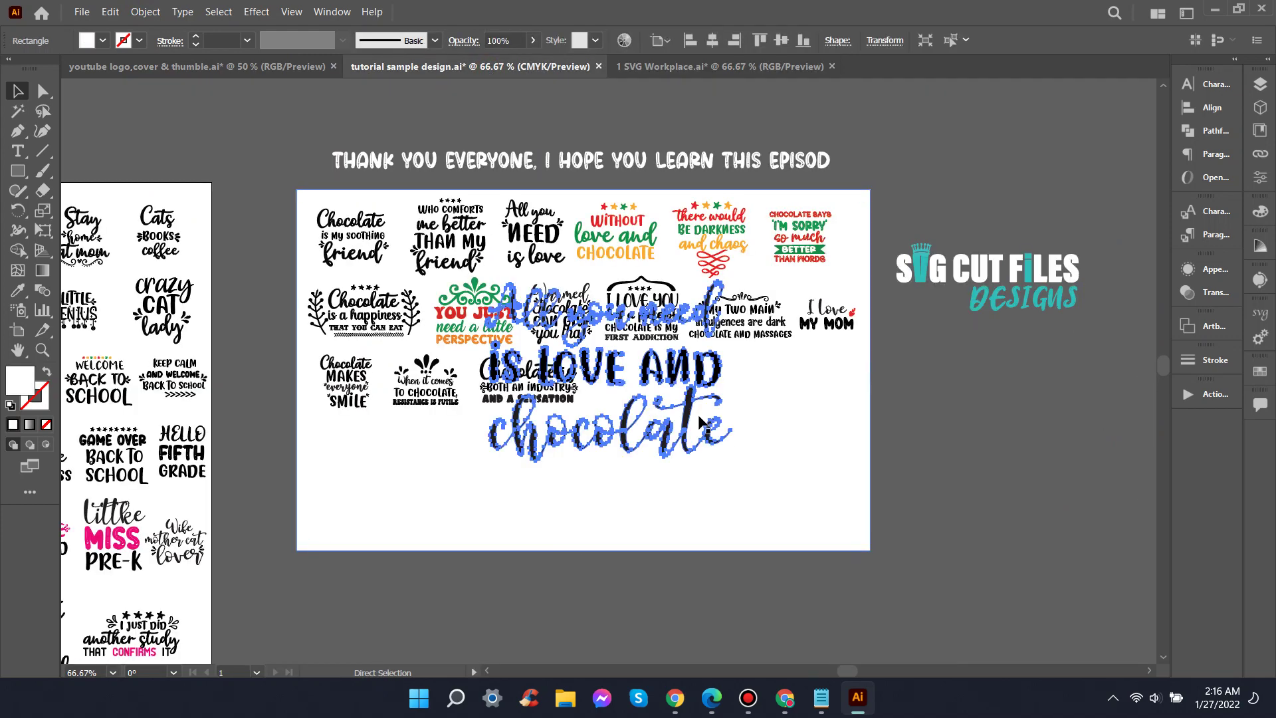
{"action": "mouse_move", "coordinate": [732, 463]}
{"action": "left_mouse_down"}
{"action": "mouse_move", "coordinate": [655, 404]}
{"action": "mouse_move", "coordinate": [684, 414]}
{"action": "left_mouse_up"}
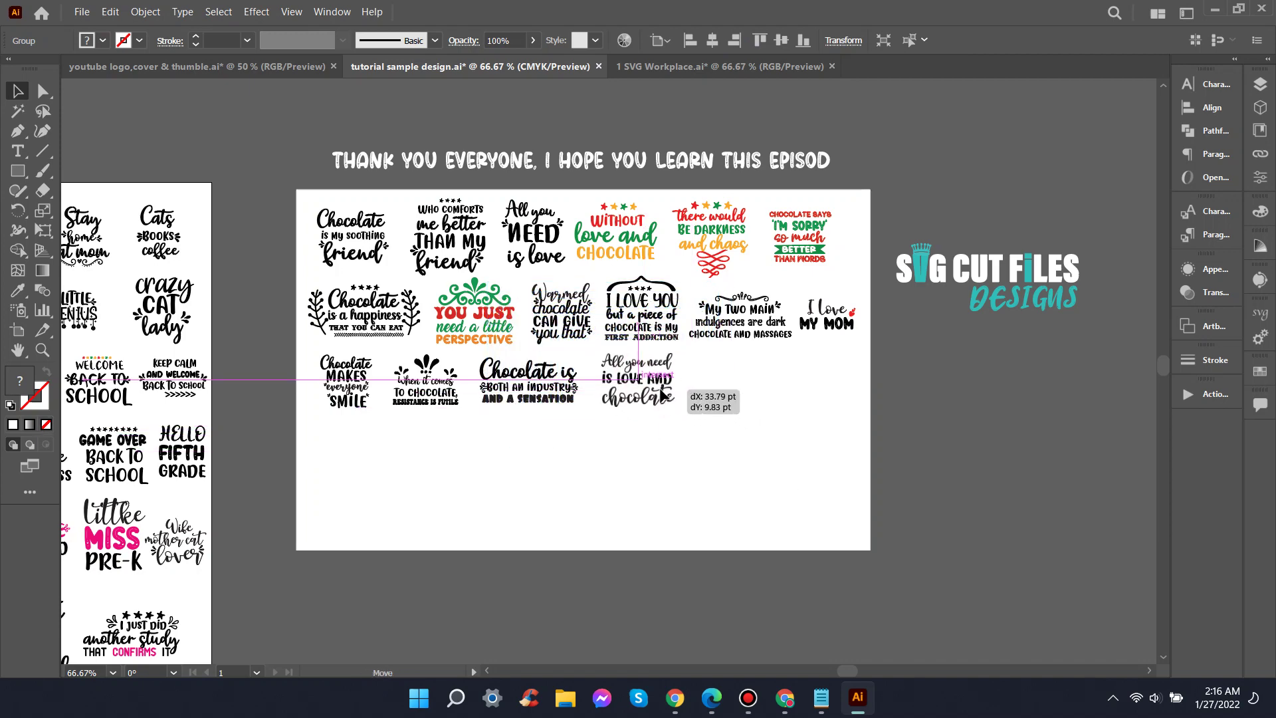
{"action": "left_click", "coordinate": [745, 421]}
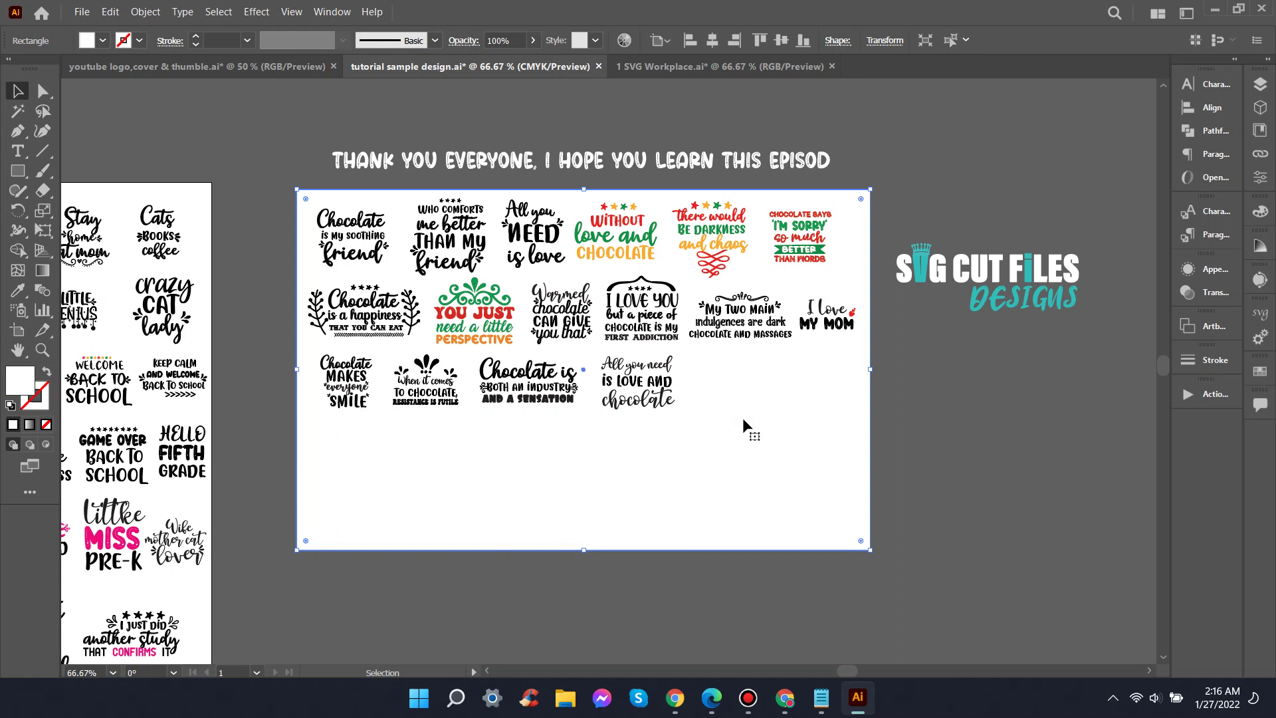
Step: Bring the 1 SVG Workplace.ai document to the front
{"action": "left_click", "coordinate": [741, 462]}
{"action": "left_click", "coordinate": [707, 72]}
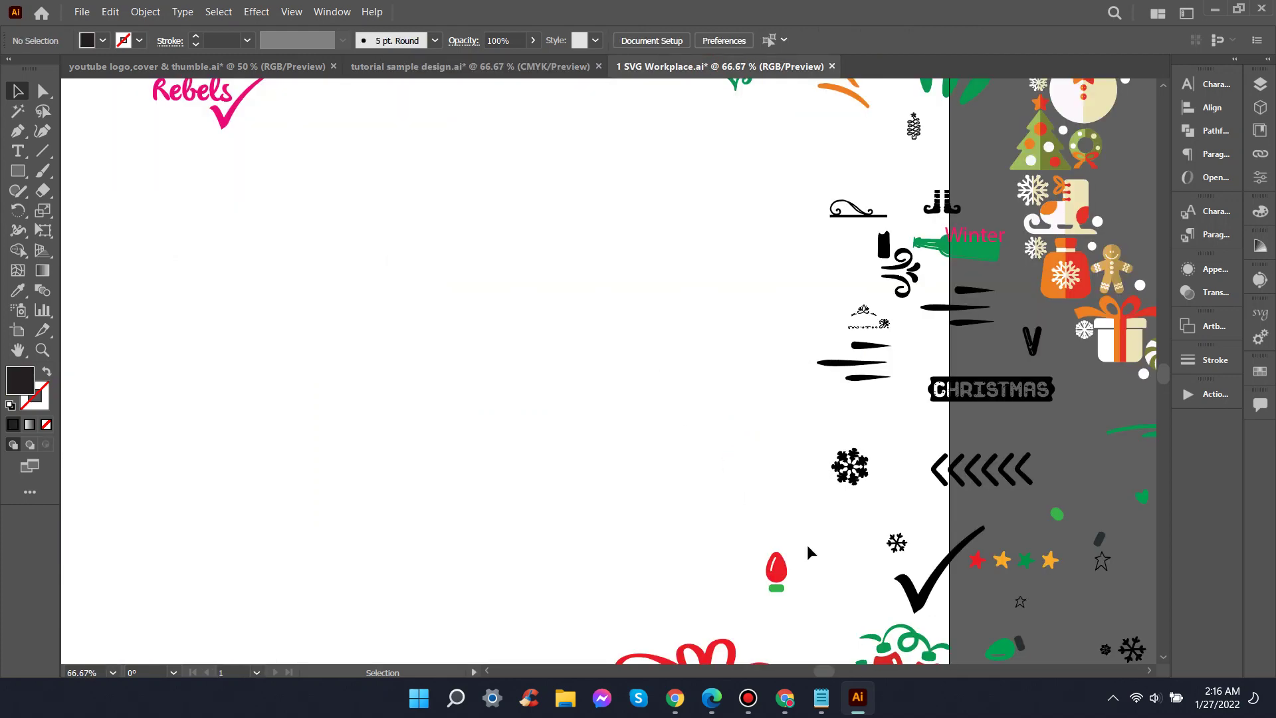
Step: Copy quote 99, 'Chocolate- a delicious cure for a bad day', from chocolate.txt
{"action": "left_click", "coordinate": [822, 698]}
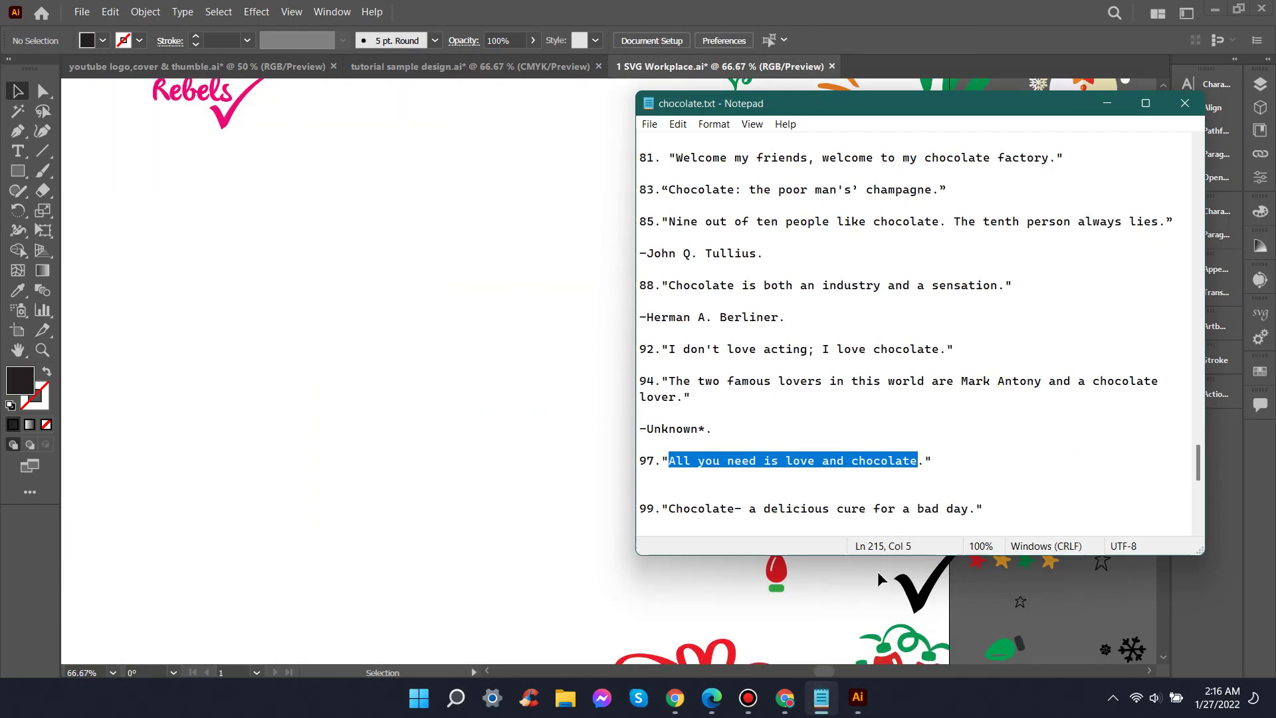
{"action": "scroll", "coordinate": [959, 391], "scroll_direction": "down", "scroll_amount": 2}
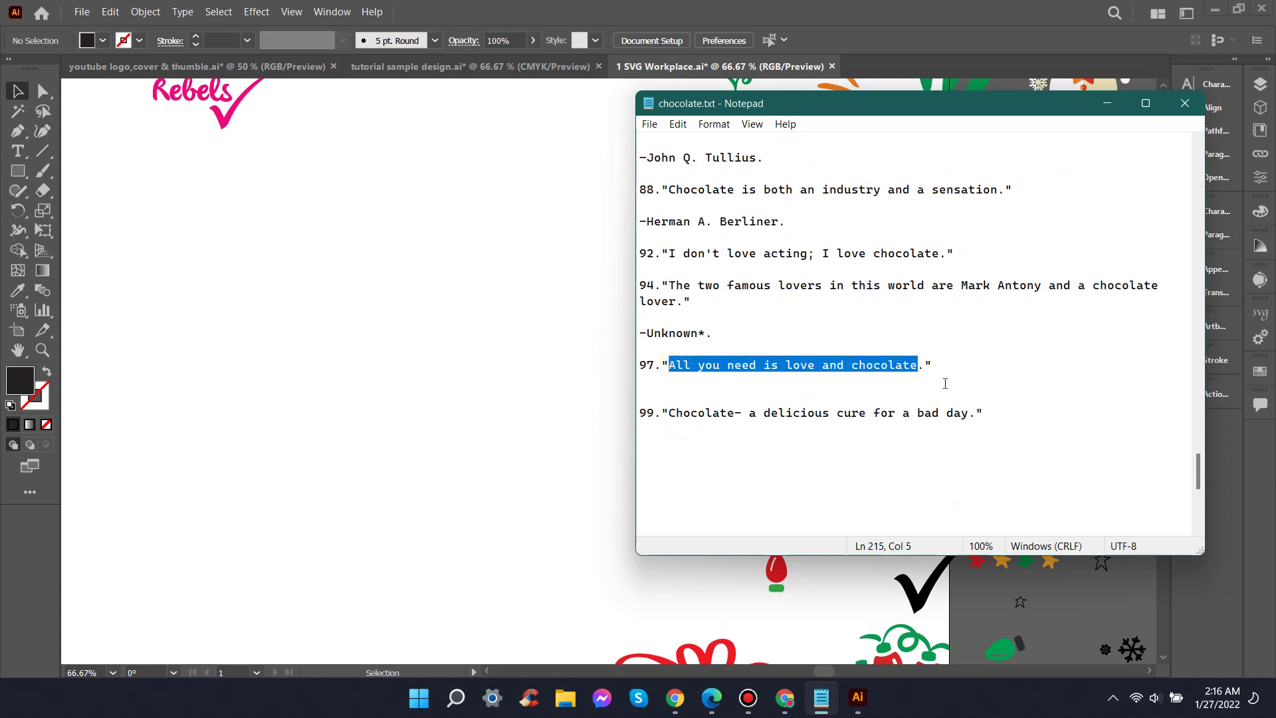
{"action": "scroll", "coordinate": [945, 383], "scroll_direction": "down", "scroll_amount": 1}
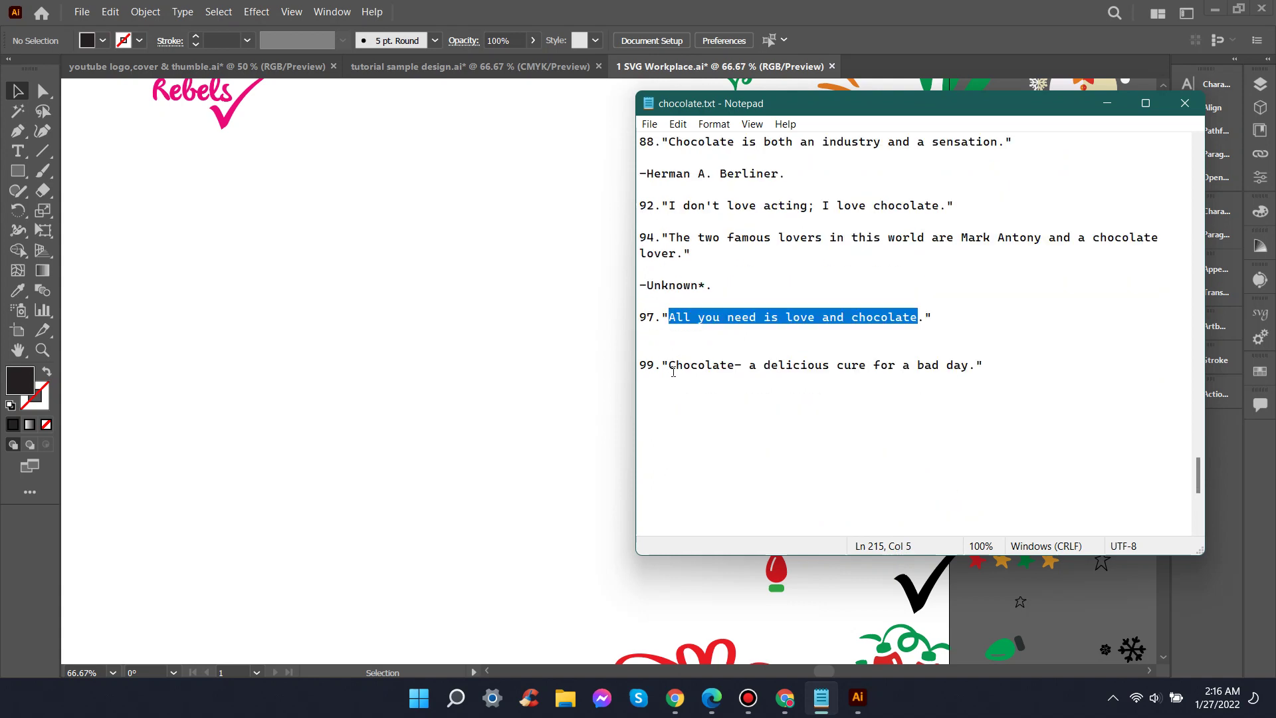
{"action": "left_click_drag", "start_coordinate": [669, 367], "coordinate": [963, 367]}
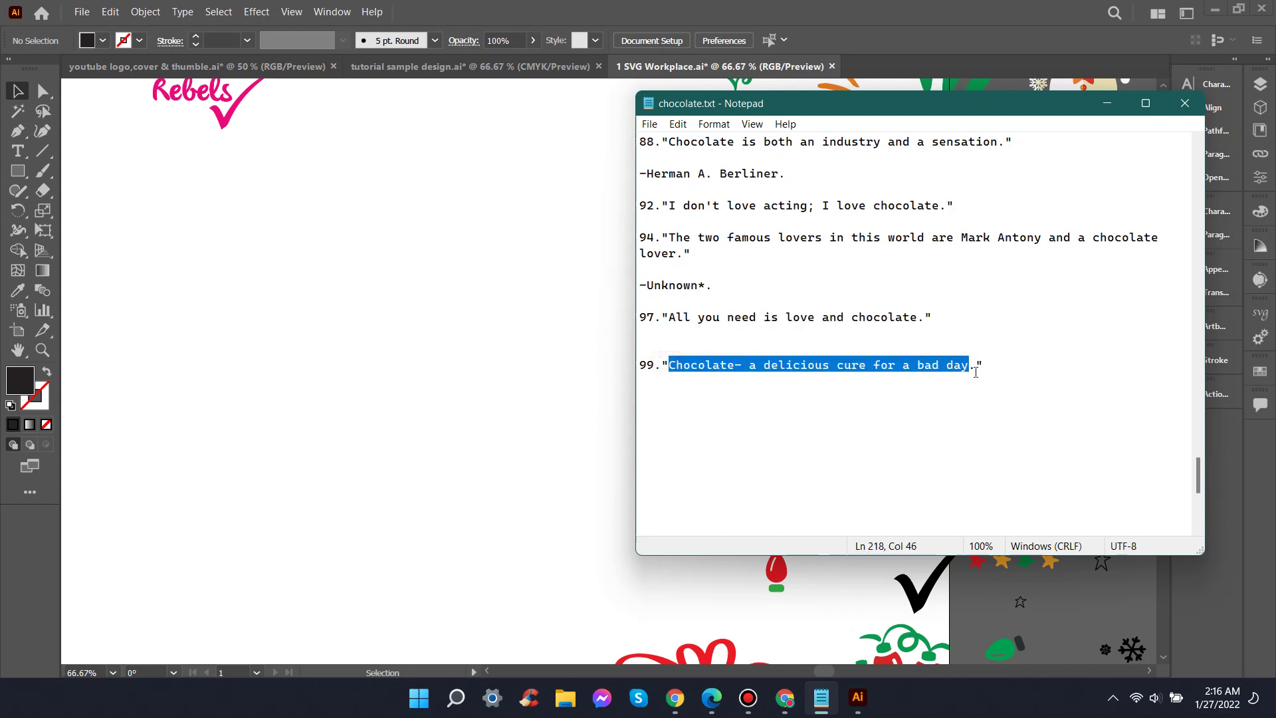
{"action": "left_click", "coordinate": [367, 268]}
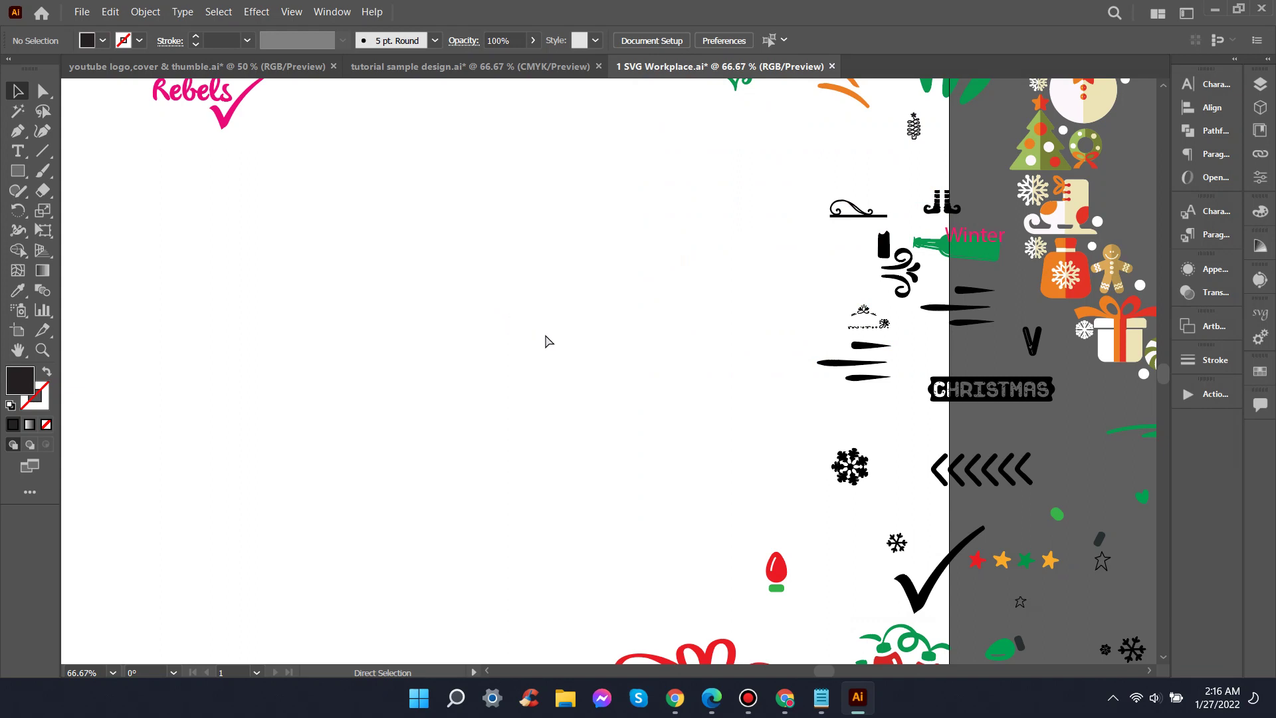
Step: Paste the quote onto the page, enlarge it, and move it up and left
{"action": "key", "text": "ctrl+v"}
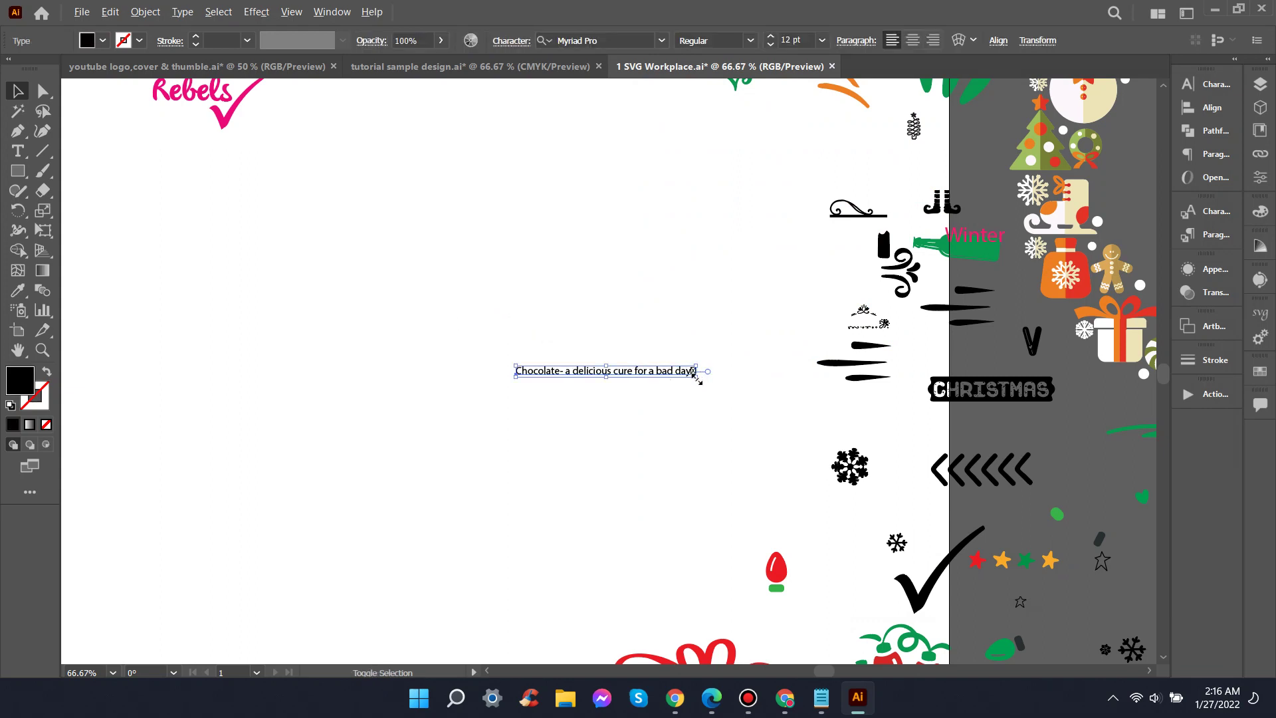
{"action": "left_click_drag", "start_coordinate": [696, 377], "coordinate": [787, 419]}
{"action": "mouse_move", "coordinate": [723, 377]}
{"action": "left_mouse_down"}
{"action": "mouse_move", "coordinate": [588, 273]}
{"action": "mouse_move", "coordinate": [673, 262]}
{"action": "left_mouse_up"}
Step: Delete the hyphen after 'Chocolate' and select the words 'a delicious' in the quote
{"action": "double_click", "coordinate": [642, 268]}
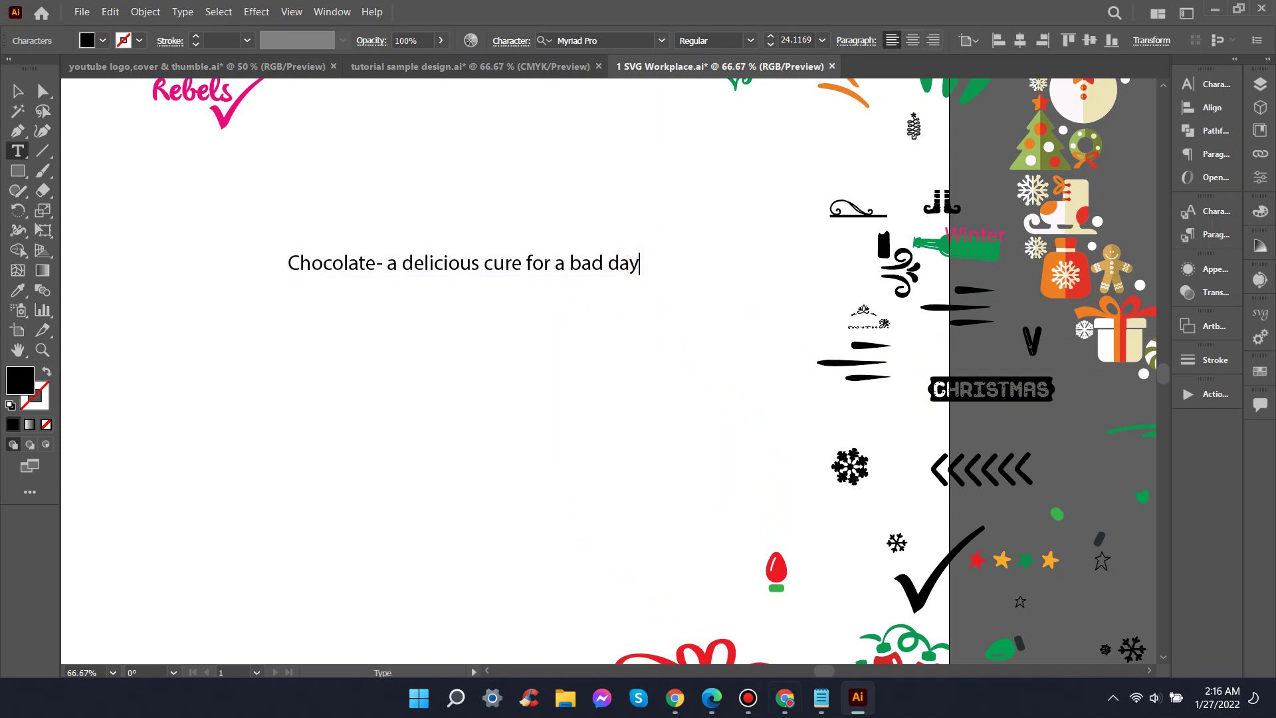
{"action": "left_click", "coordinate": [756, 701]}
{"action": "left_click", "coordinate": [760, 704]}
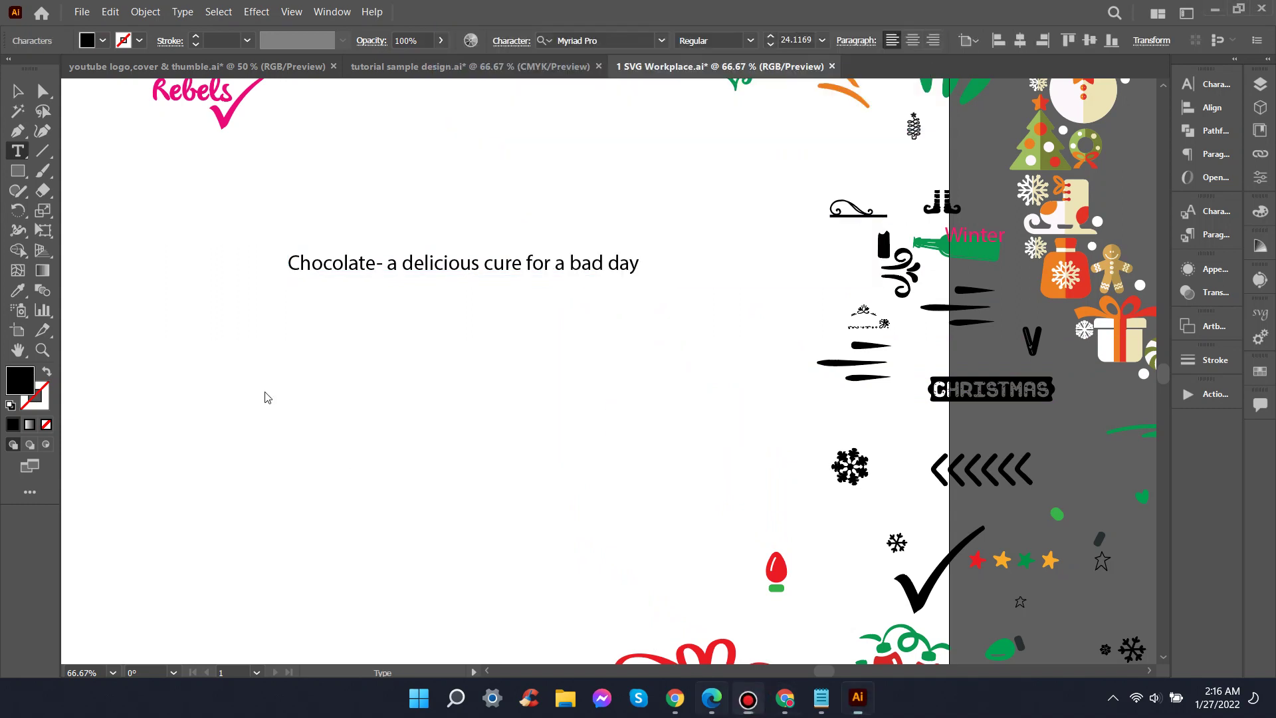
{"action": "left_click", "coordinate": [18, 91]}
{"action": "scroll", "coordinate": [344, 310], "scroll_direction": "down", "scroll_amount": 1}
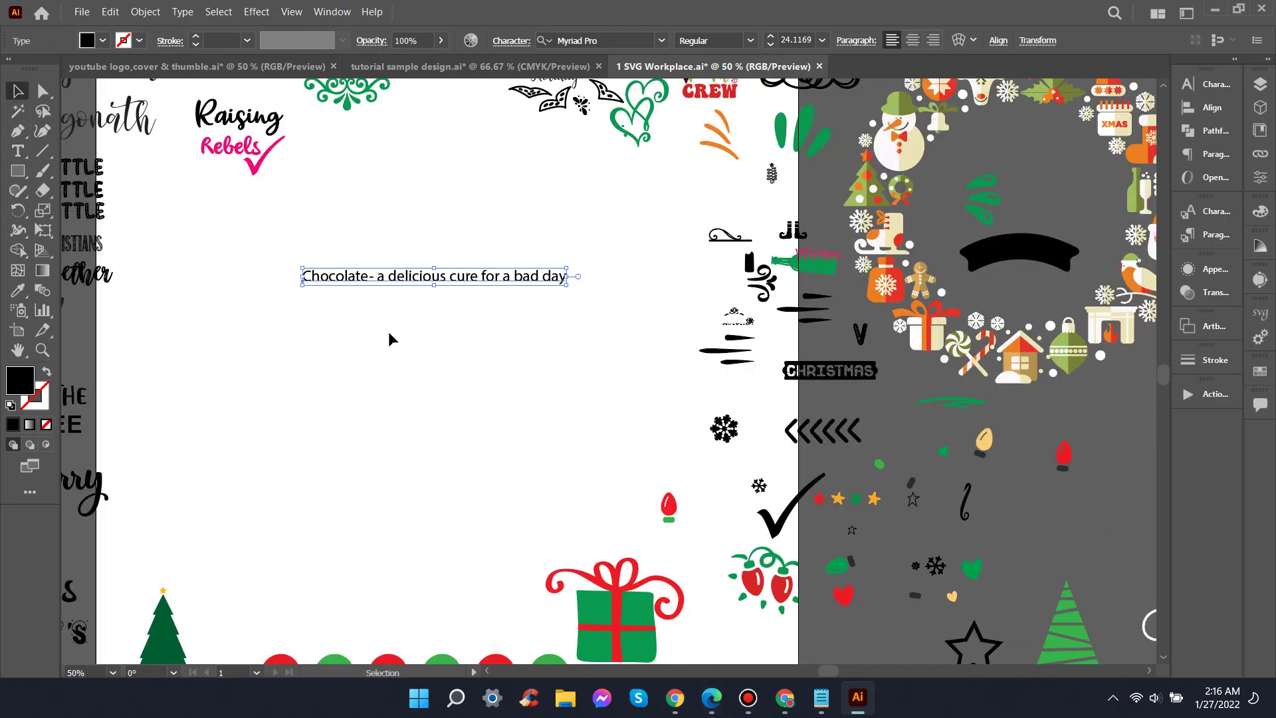
{"action": "scroll", "coordinate": [302, 310], "scroll_direction": "up", "scroll_amount": 1}
{"action": "double_click", "coordinate": [429, 264]}
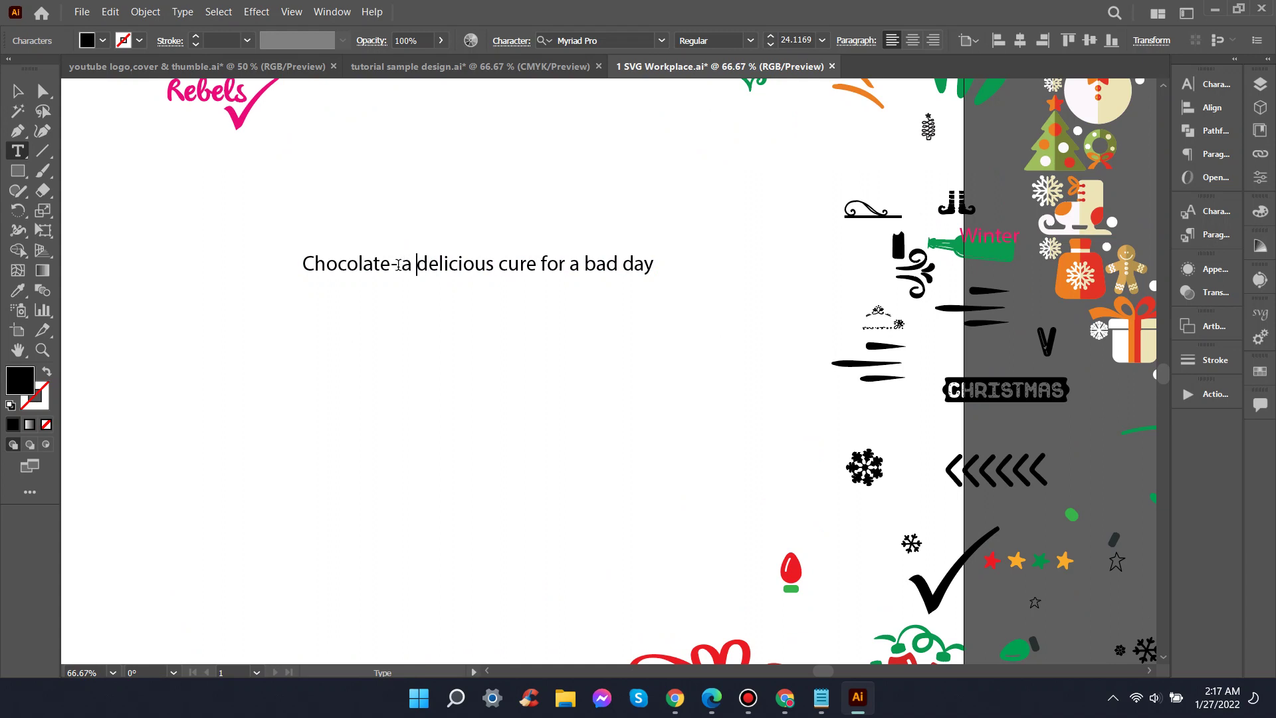
{"action": "left_click", "coordinate": [397, 265]}
{"action": "key", "text": "BackSpace"}
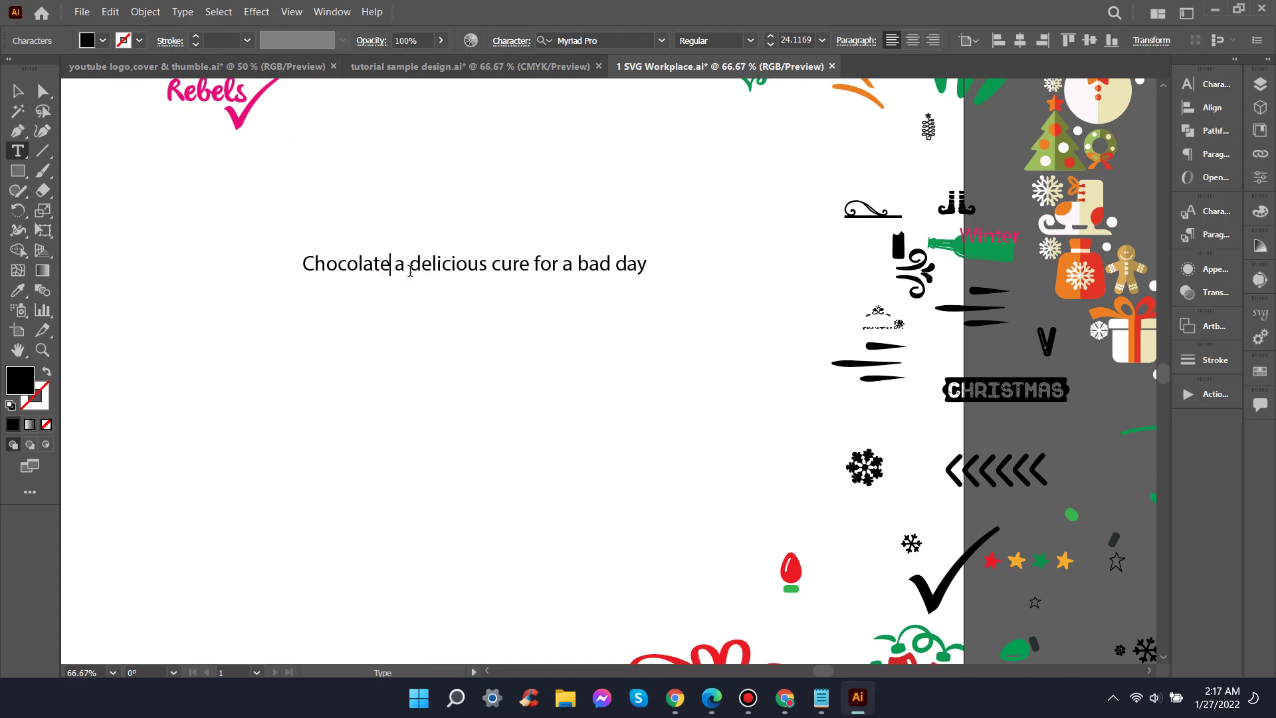
{"action": "left_click_drag", "start_coordinate": [397, 265], "coordinate": [485, 266]}
{"action": "key", "text": "ctrl+c"}
Step: Cut 'a delicious' out and paste it as its own line below 'Chocolate'
{"action": "key", "text": "BackSpace"}
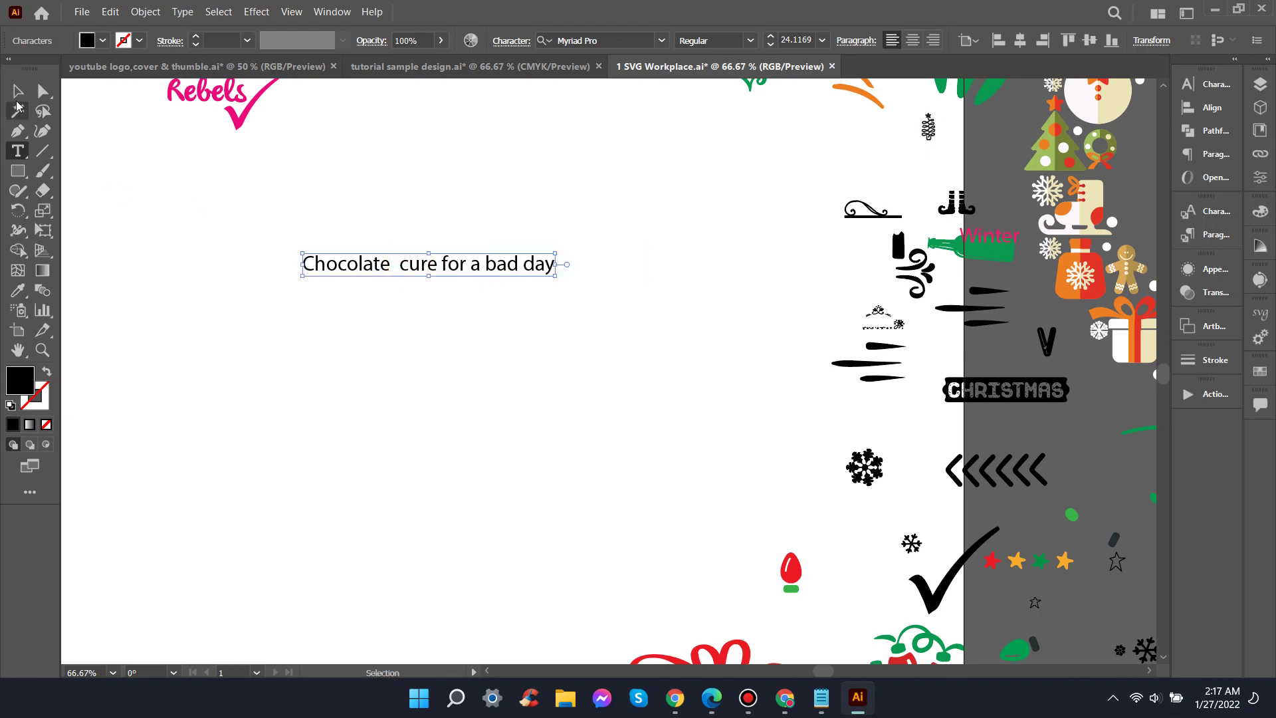
{"action": "left_click", "coordinate": [17, 91]}
{"action": "left_click", "coordinate": [386, 183]}
{"action": "key", "text": "ctrl+v"}
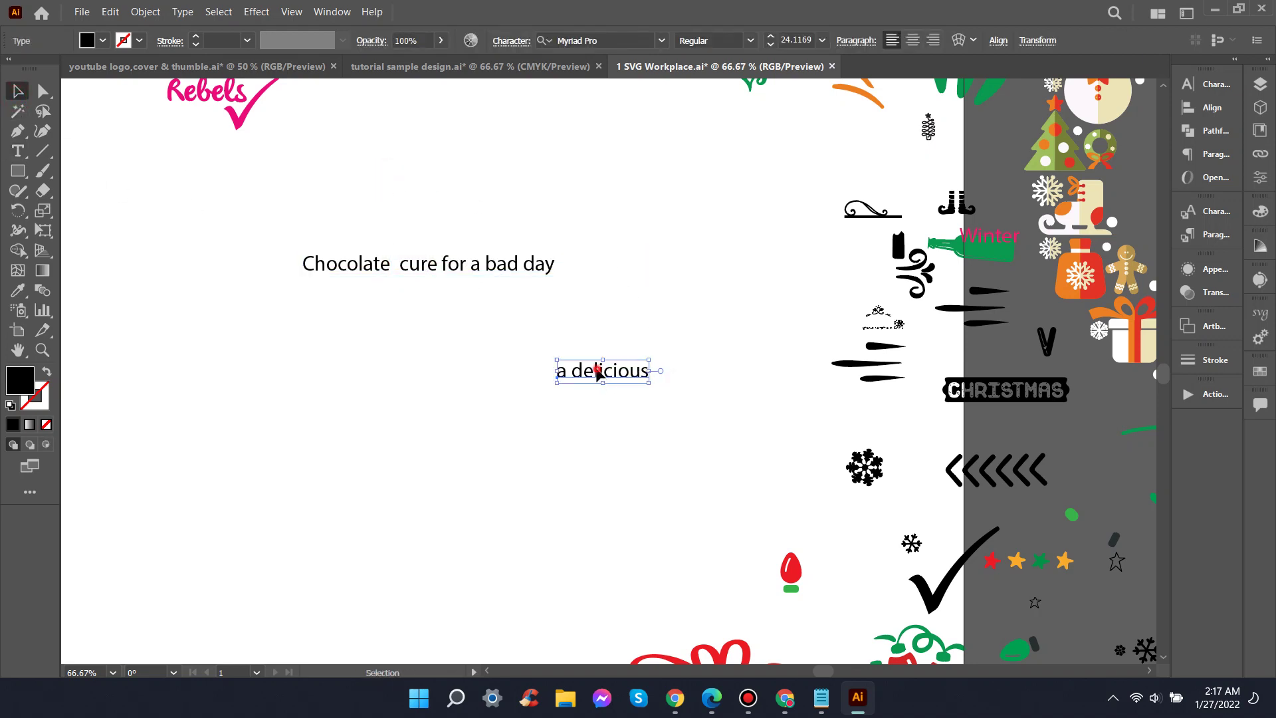
{"action": "left_click_drag", "start_coordinate": [597, 373], "coordinate": [343, 298]}
Step: Cut 'cure for' out and place it as a line below 'a delicious'
{"action": "left_click", "coordinate": [403, 266]}
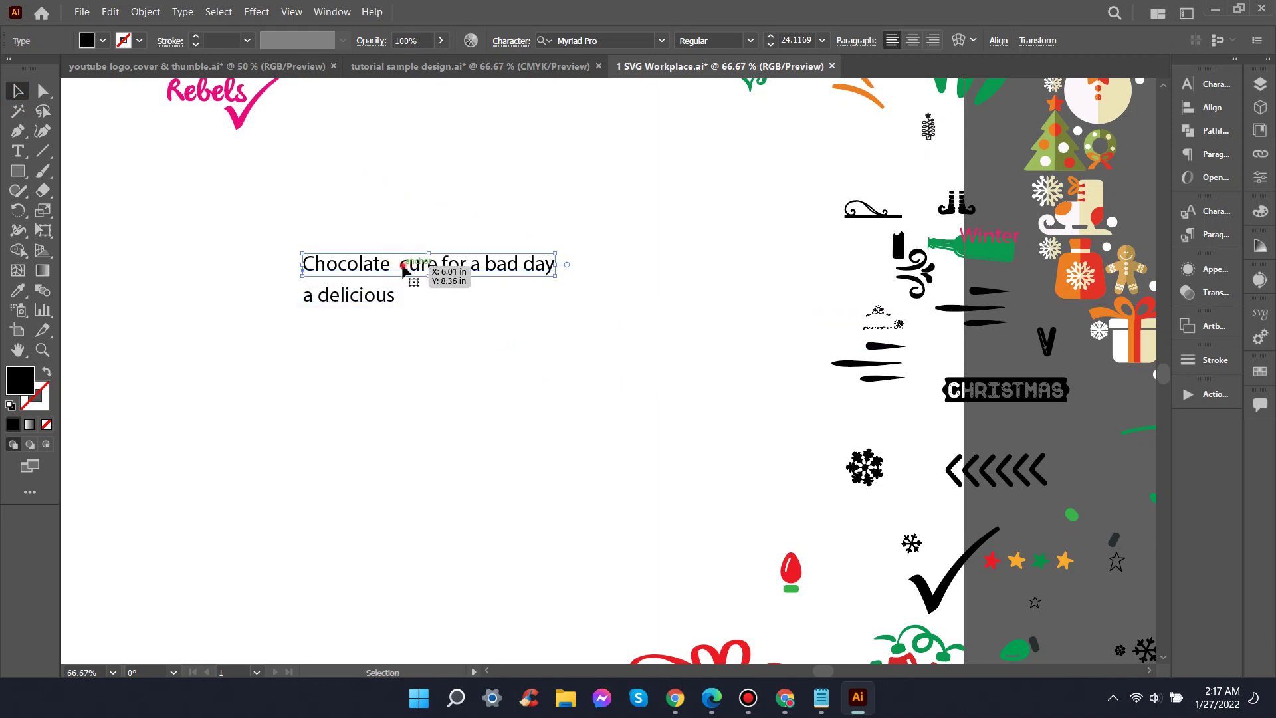
{"action": "double_click", "coordinate": [403, 266]}
{"action": "left_click_drag", "start_coordinate": [404, 264], "coordinate": [470, 266]}
{"action": "key", "text": "ctrl+c"}
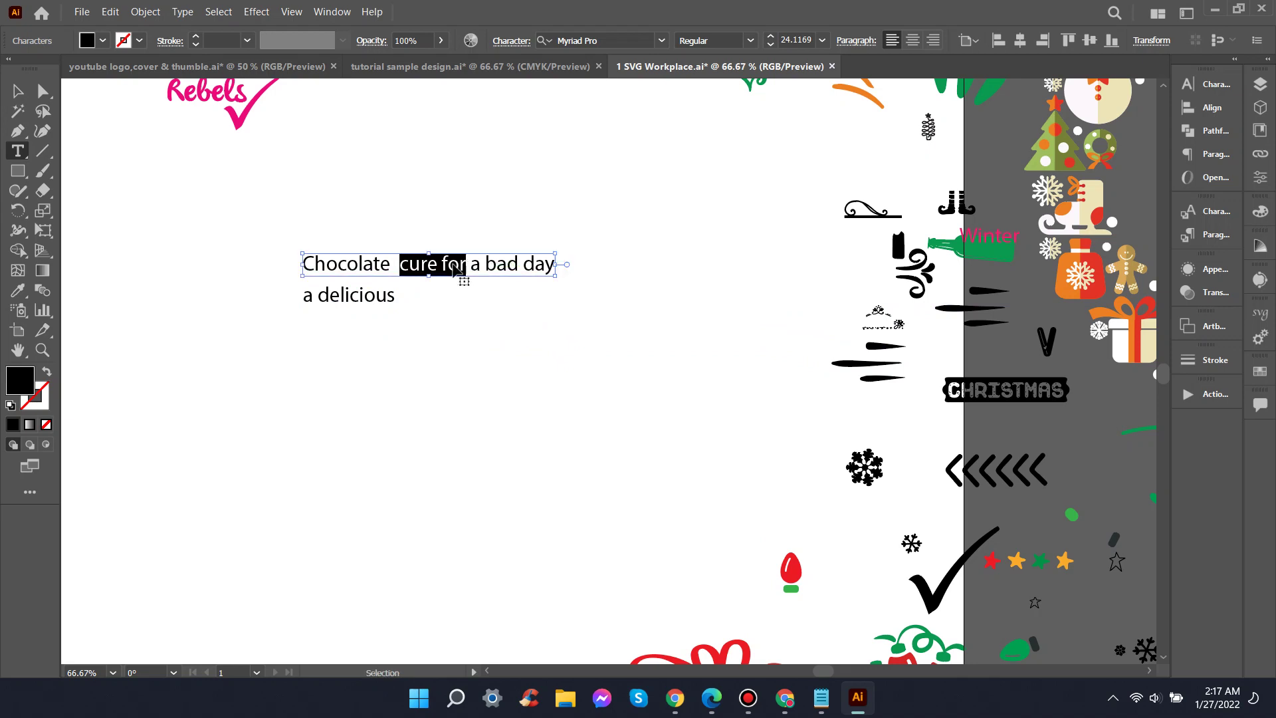
{"action": "key", "text": "BackSpace"}
{"action": "left_click", "coordinate": [18, 92]}
{"action": "left_click", "coordinate": [532, 216]}
{"action": "key", "text": "ctrl+v"}
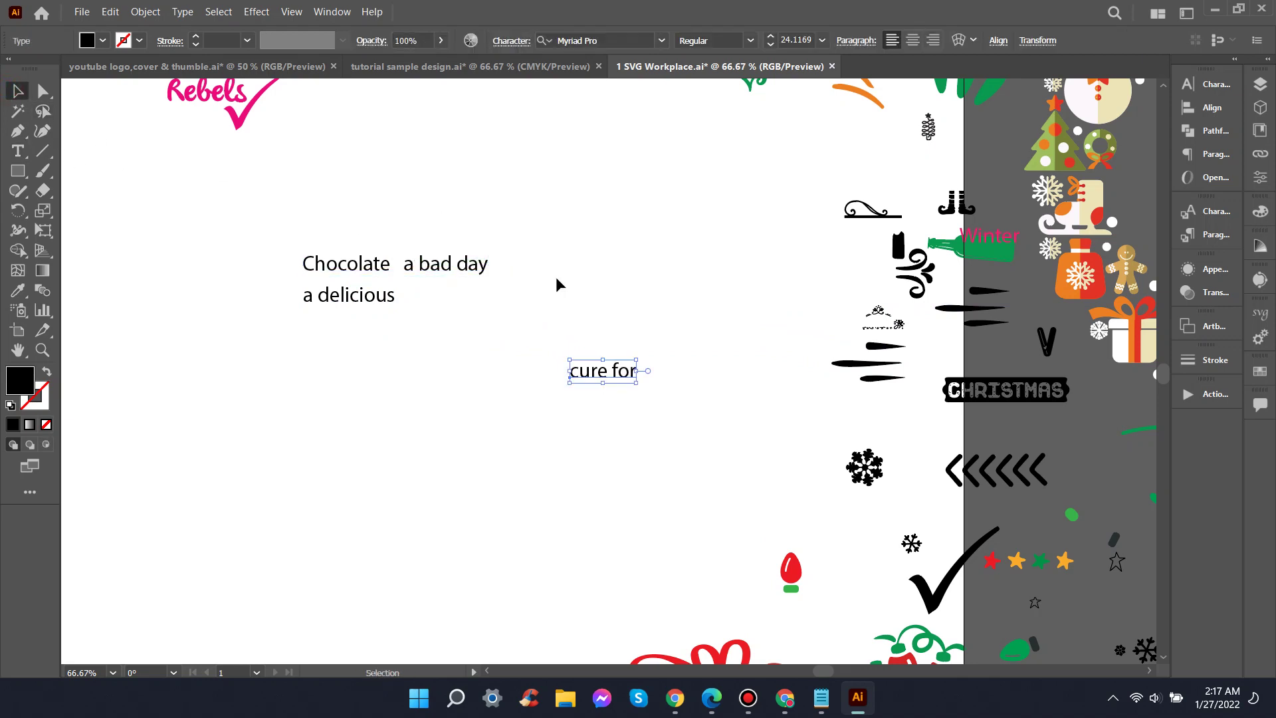
{"action": "left_click_drag", "start_coordinate": [603, 366], "coordinate": [357, 319]}
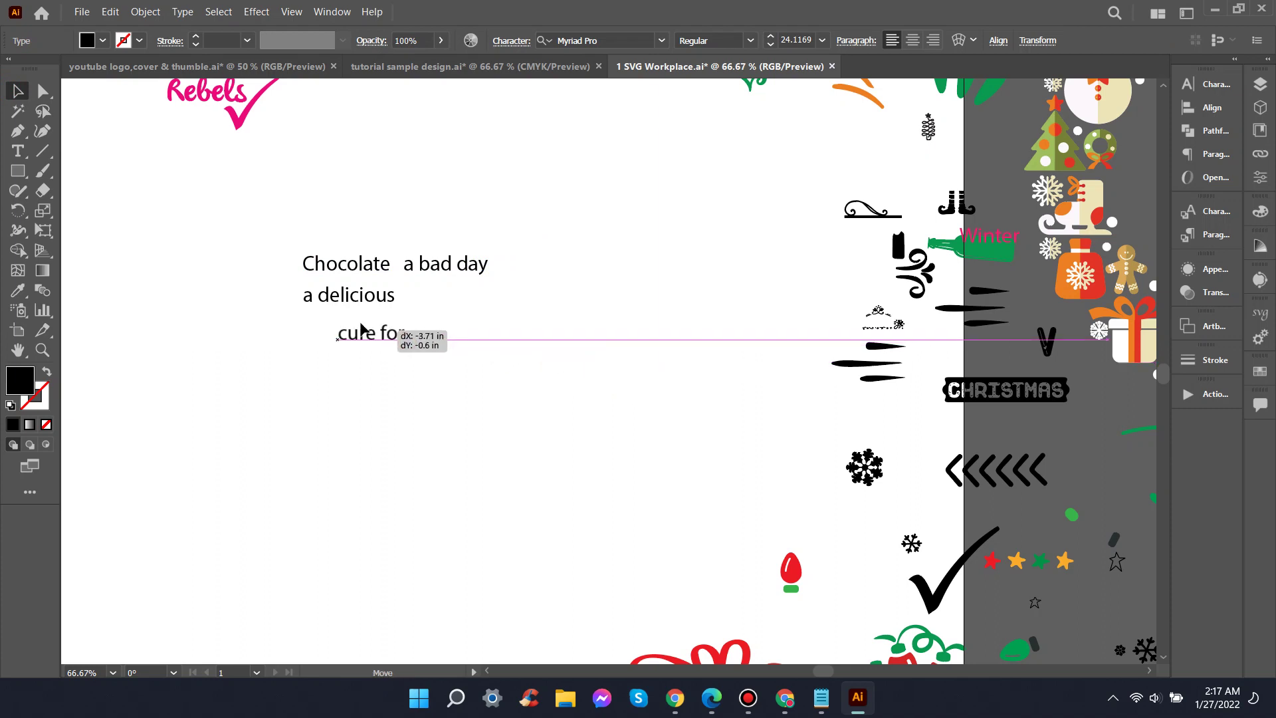
Step: Cut 'a bad day' out and place it as a line below 'cure for'
{"action": "double_click", "coordinate": [410, 263]}
{"action": "left_click_drag", "start_coordinate": [404, 264], "coordinate": [487, 268]}
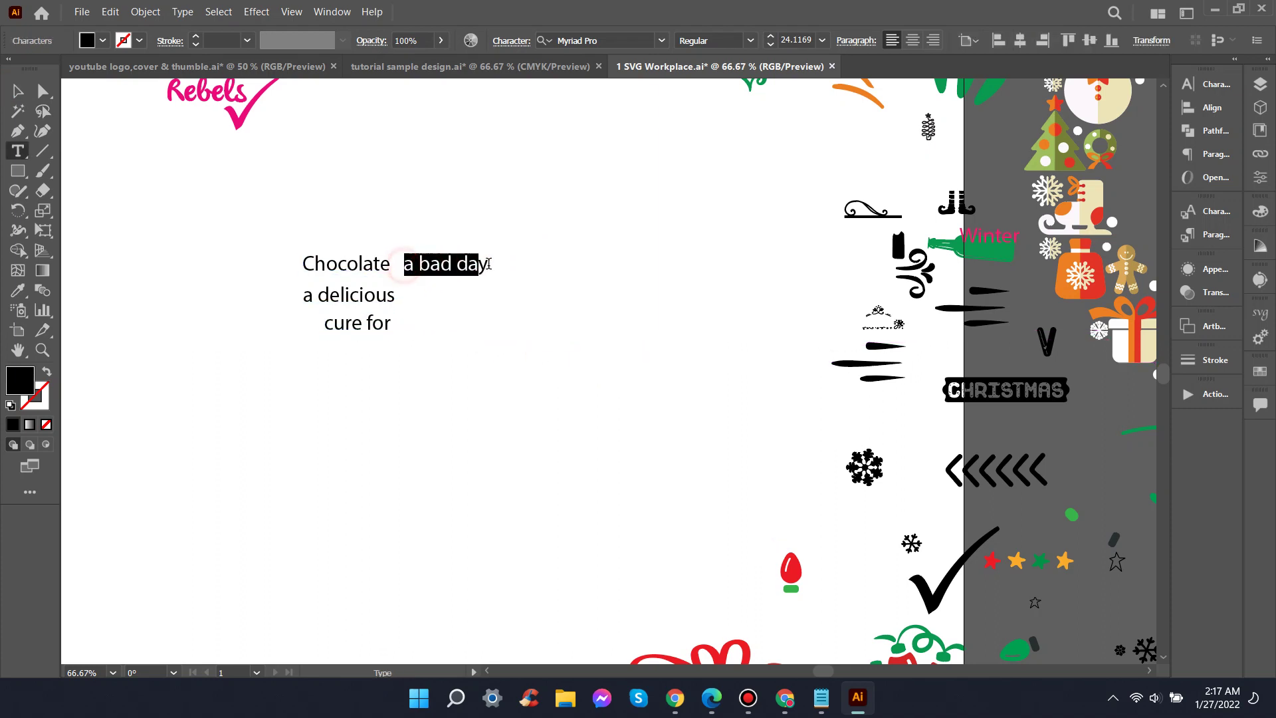
{"action": "key", "text": "BackSpace"}
{"action": "left_click", "coordinate": [18, 91]}
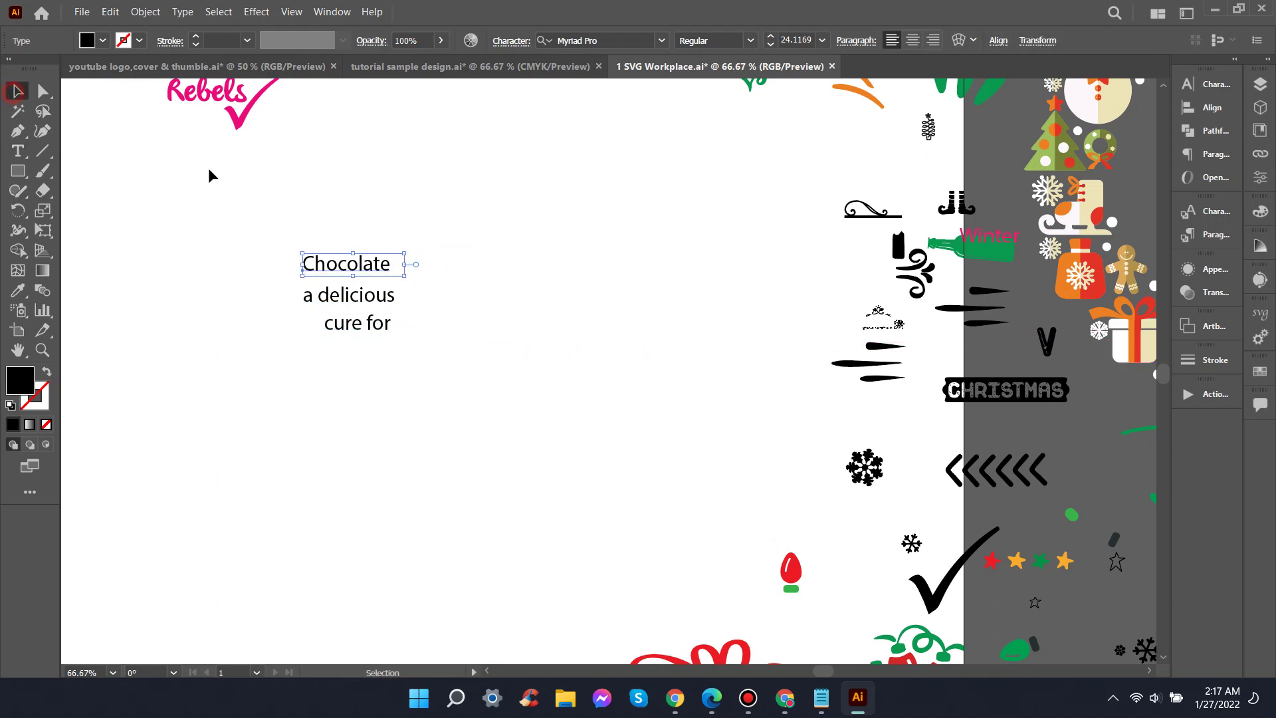
{"action": "key", "text": "ctrl+v"}
{"action": "left_click_drag", "start_coordinate": [592, 370], "coordinate": [341, 353]}
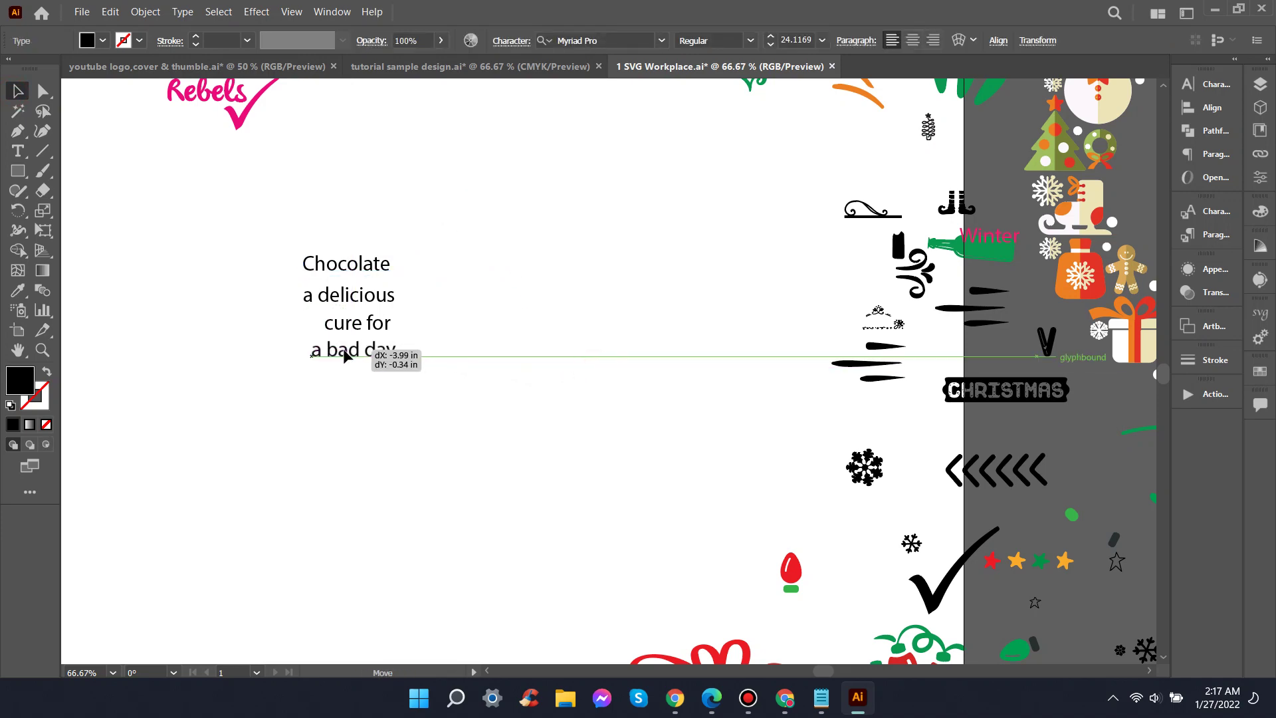
Step: Give 'Chocolate' the Santa lettering's script font with the Eyedropper and move it up-right
{"action": "key", "text": "ctrl+minus"}
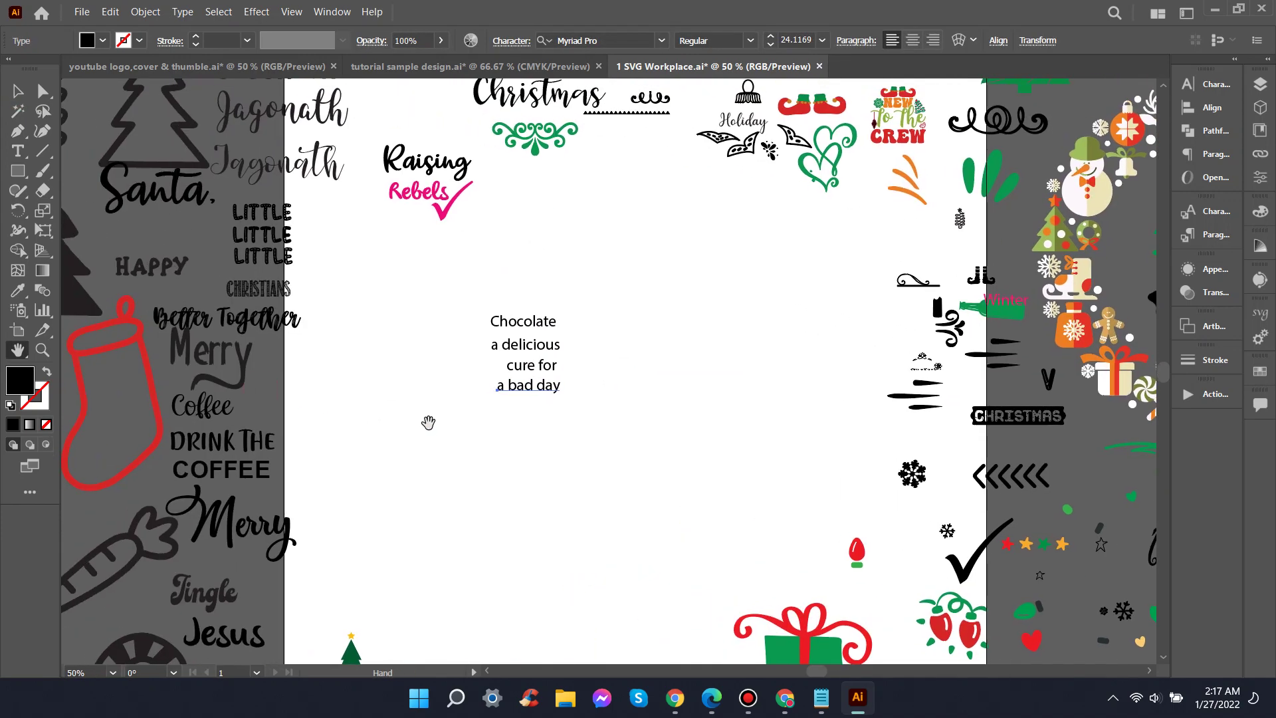
{"action": "left_click", "coordinate": [523, 323]}
{"action": "key", "text": "i"}
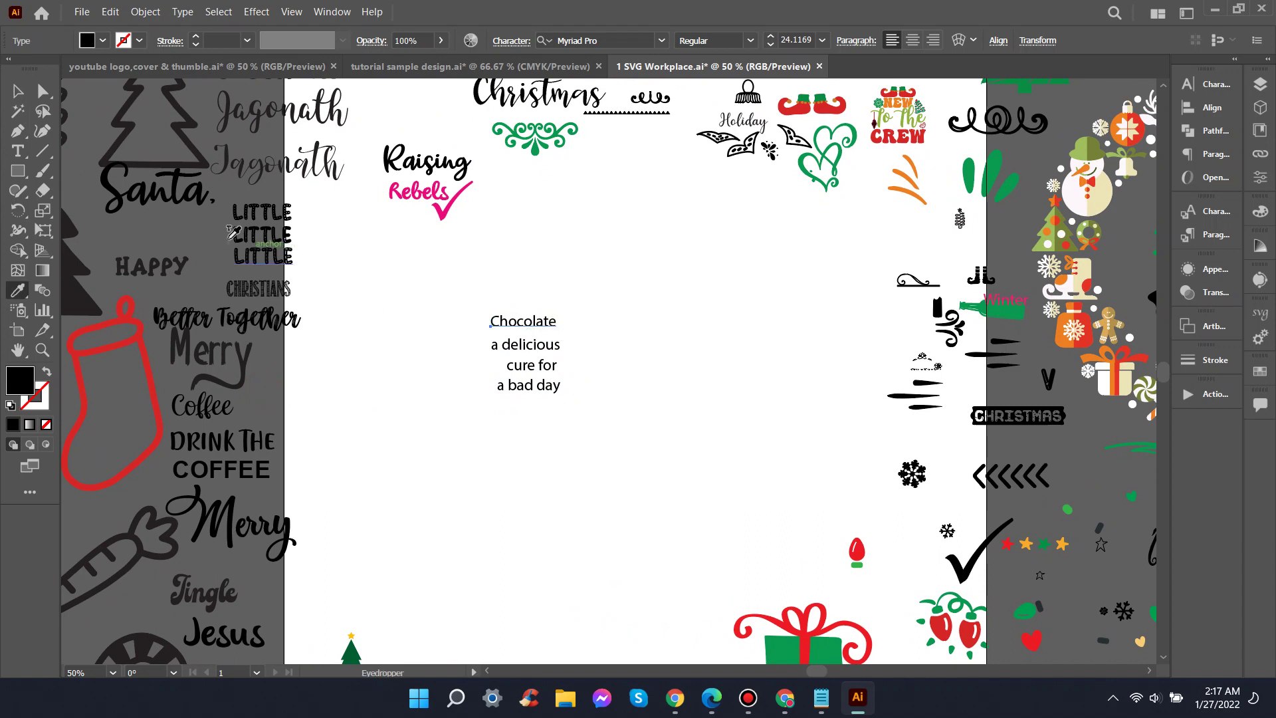
{"action": "left_click", "coordinate": [195, 191]}
{"action": "key", "text": "v"}
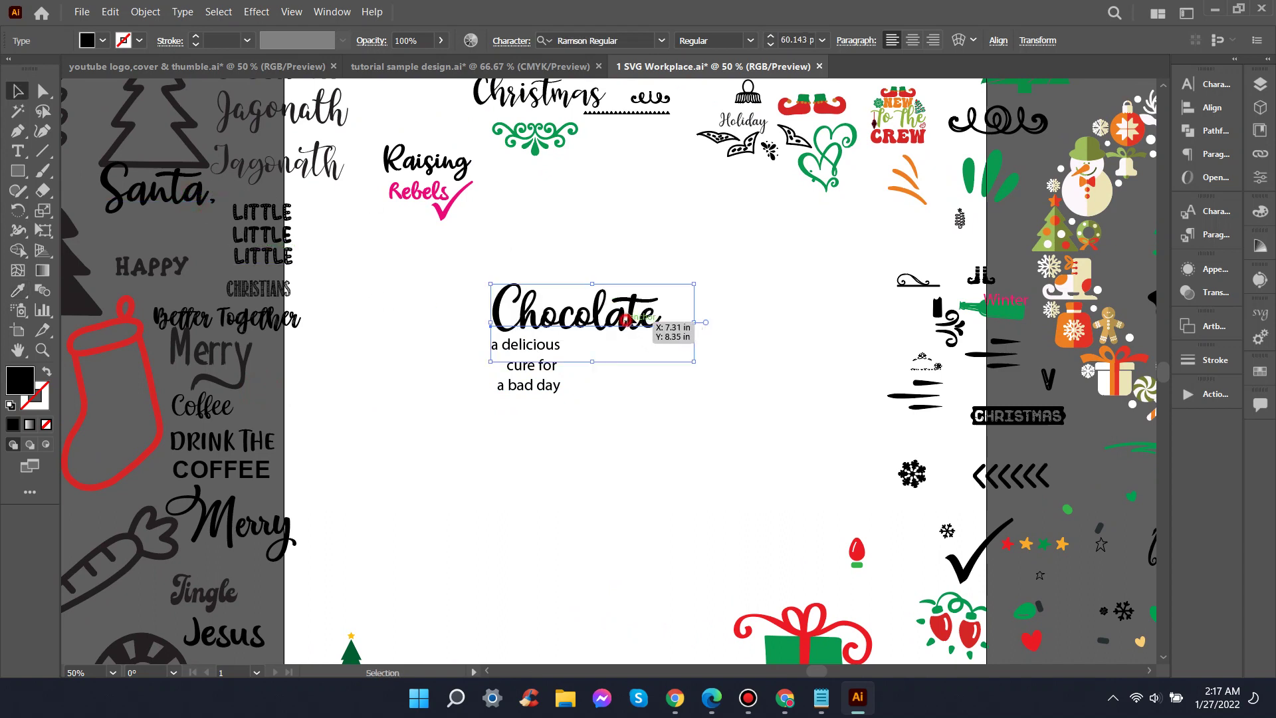
{"action": "left_click_drag", "start_coordinate": [626, 328], "coordinate": [706, 285]}
Step: Give 'a delicious' the LITTLE lettering's font and centre it below 'Chocolate'
{"action": "left_click", "coordinate": [547, 349]}
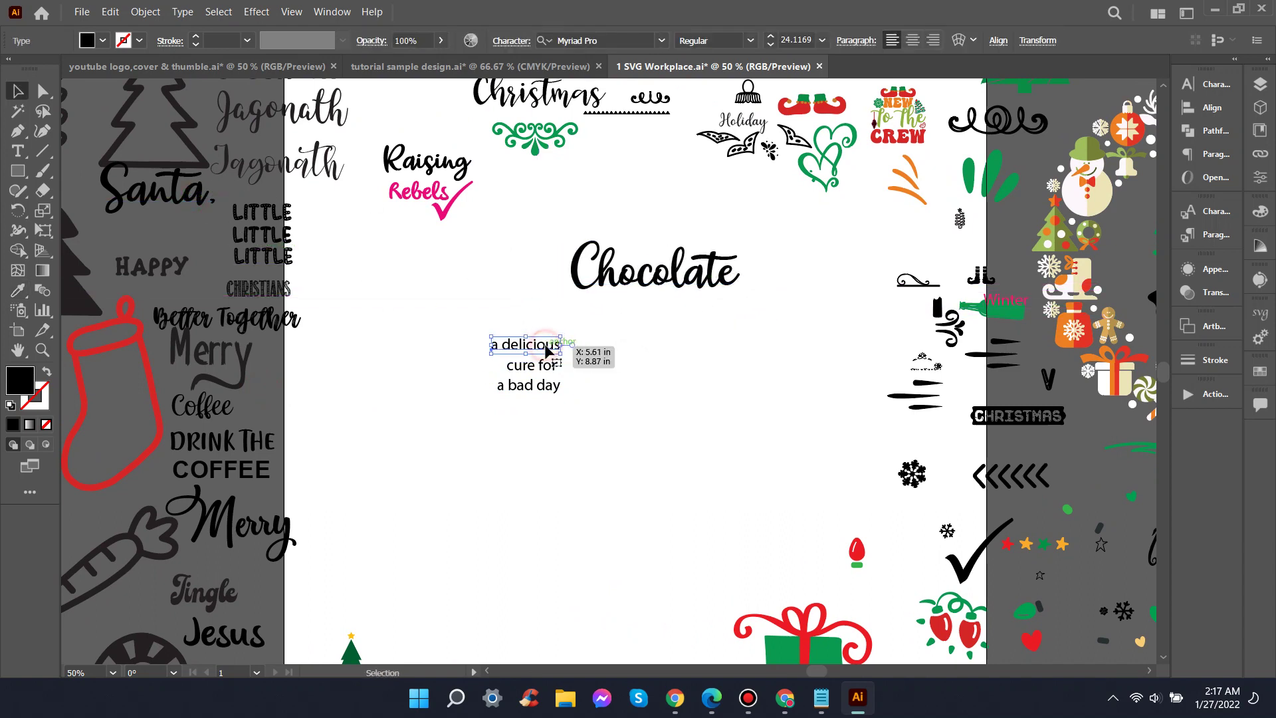
{"action": "key", "text": "i"}
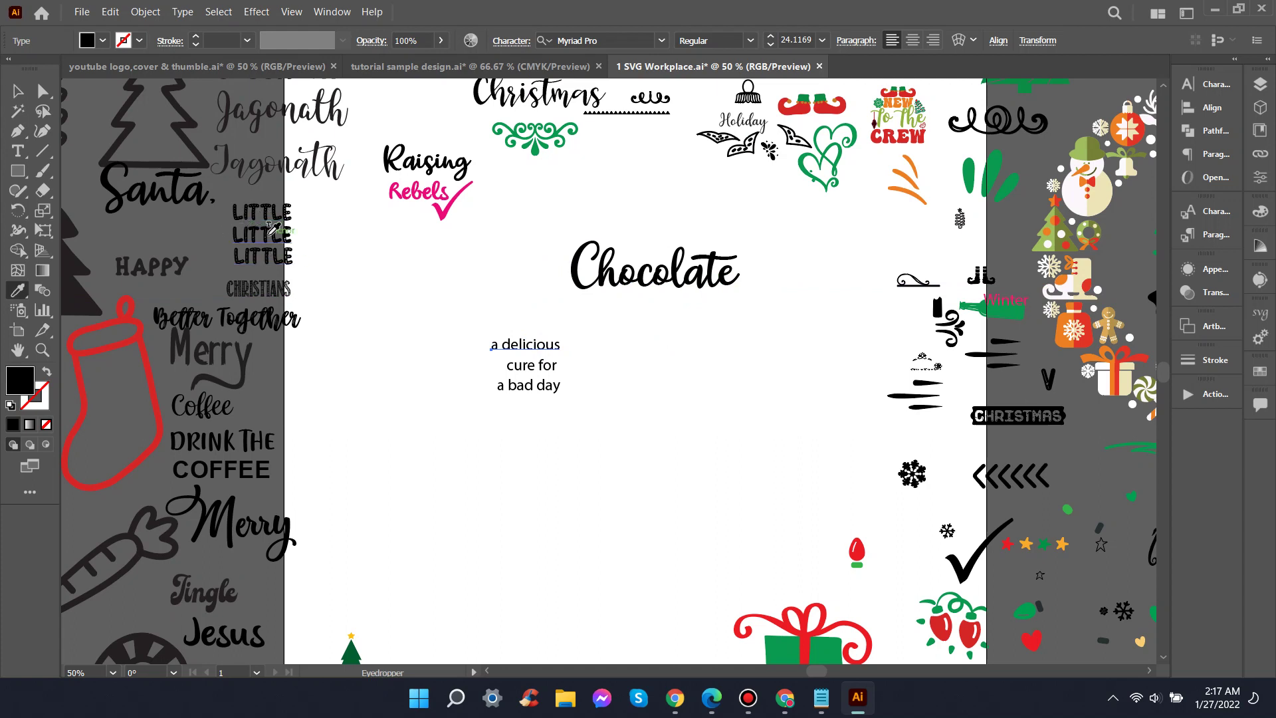
{"action": "left_click", "coordinate": [270, 234]}
{"action": "key", "text": "v"}
{"action": "left_click_drag", "start_coordinate": [564, 353], "coordinate": [673, 322]}
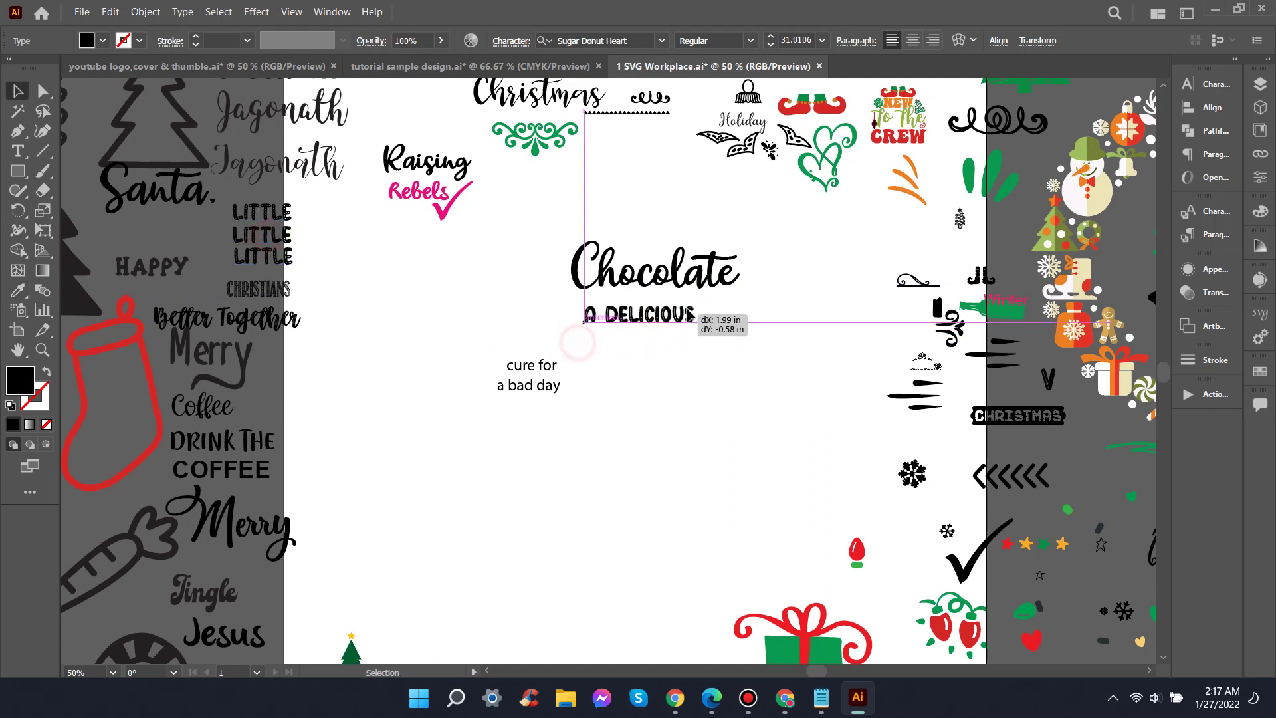
Step: Give 'cure for' the DRINK THE lettering's font and place it below 'A DELICIOUS'
{"action": "left_click", "coordinate": [532, 366]}
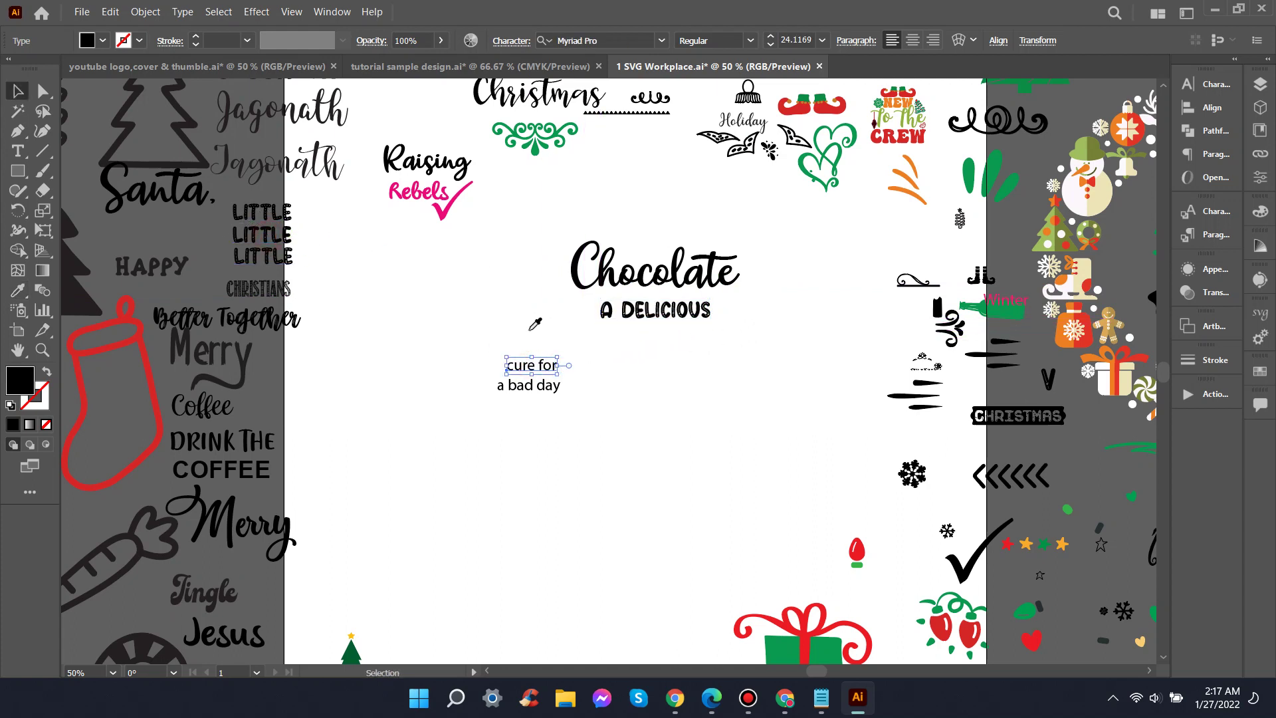
{"action": "key", "text": "i"}
{"action": "left_click", "coordinate": [240, 439]}
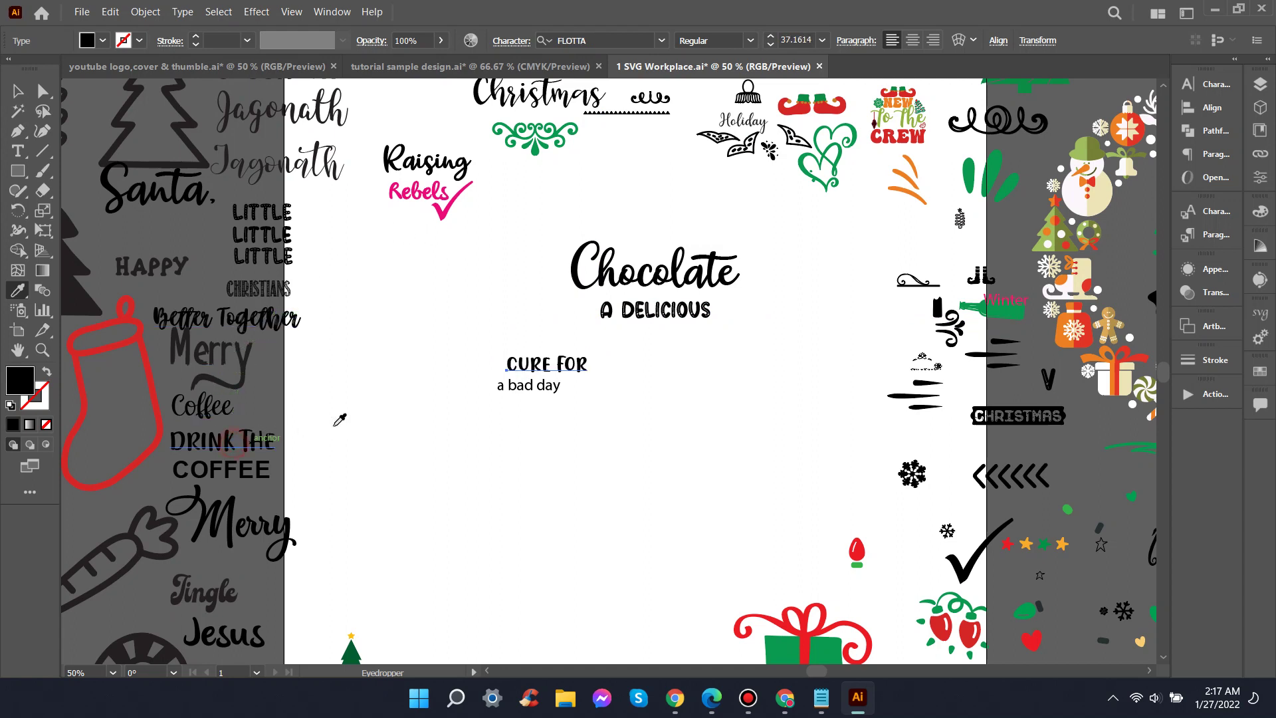
{"action": "key", "text": "v"}
{"action": "left_click_drag", "start_coordinate": [572, 367], "coordinate": [684, 341]}
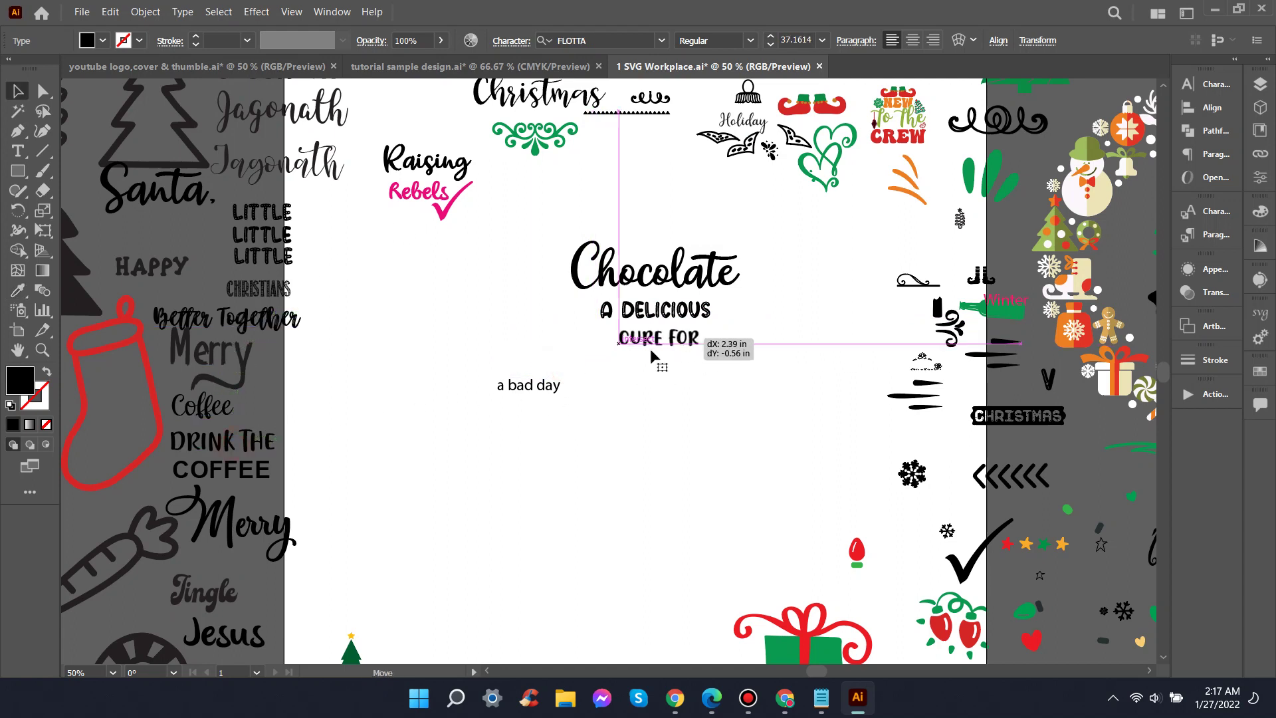
Step: Set the 'a bad day' line in the Ravie font
{"action": "left_click", "coordinate": [519, 391]}
{"action": "left_click", "coordinate": [610, 272]}
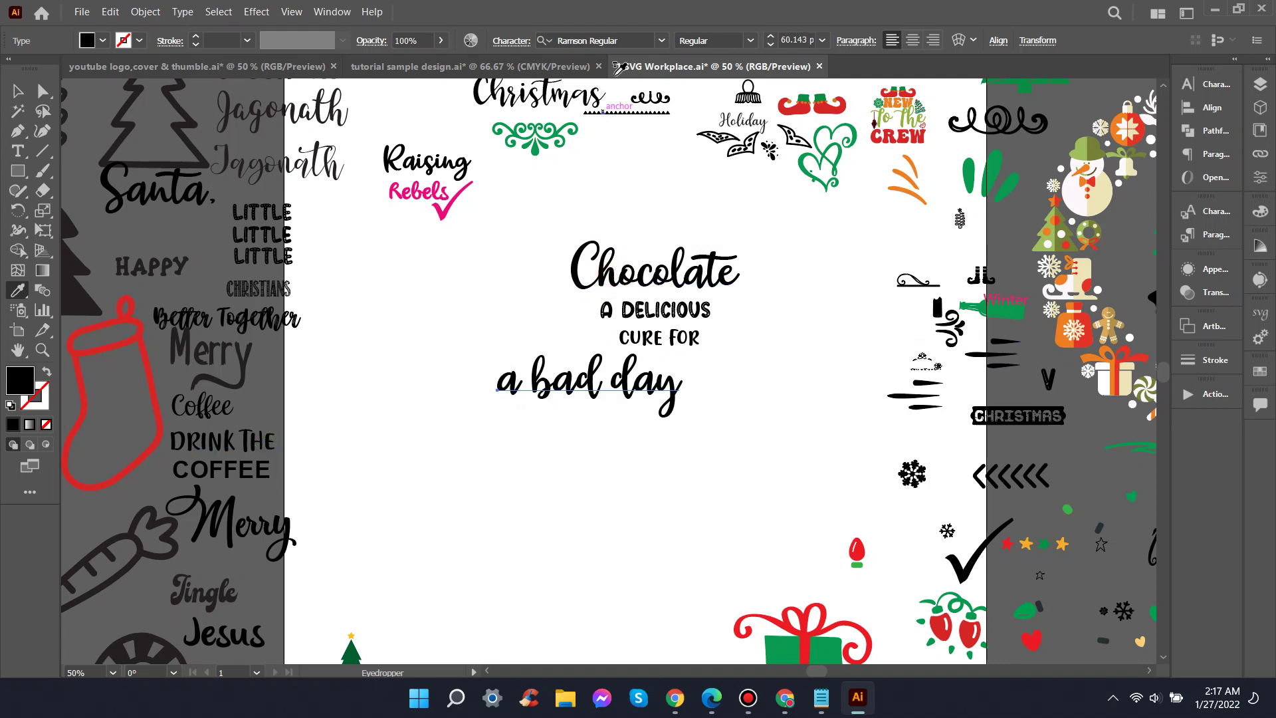
{"action": "left_click", "coordinate": [663, 42]}
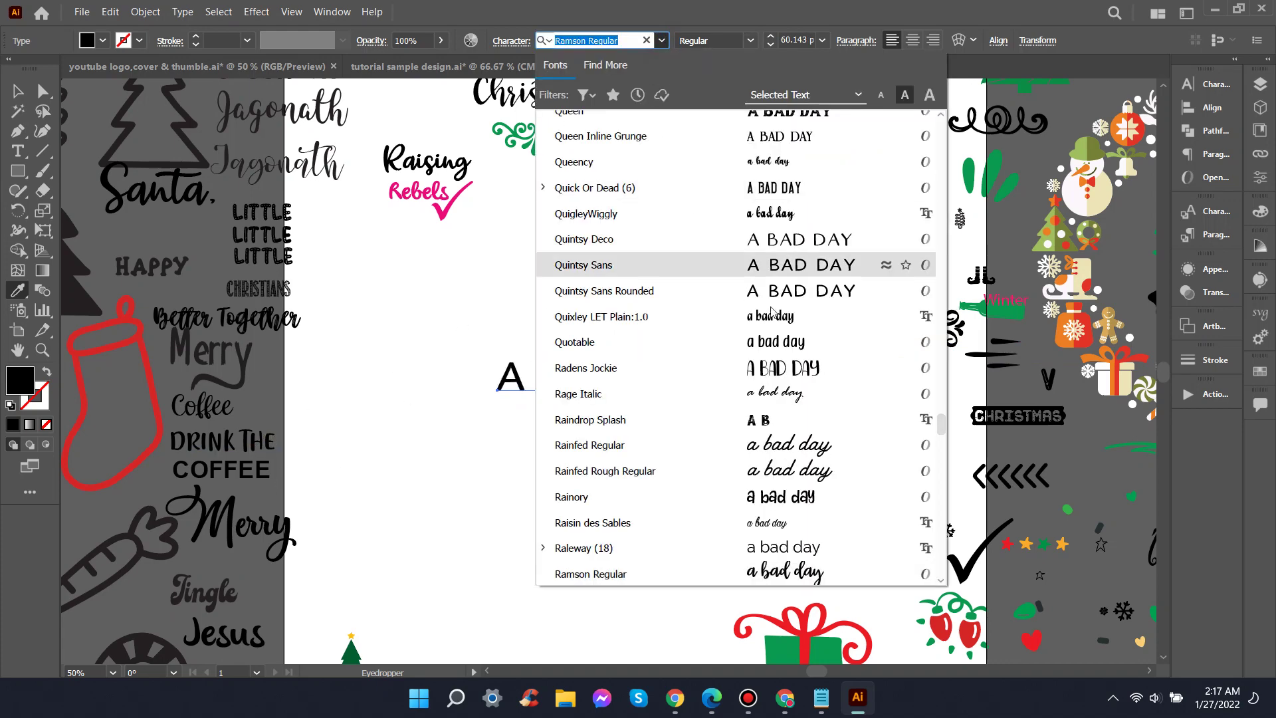
{"action": "scroll", "coordinate": [840, 395], "scroll_direction": "down", "scroll_amount": 3}
{"action": "scroll", "coordinate": [839, 395], "scroll_direction": "down", "scroll_amount": 2}
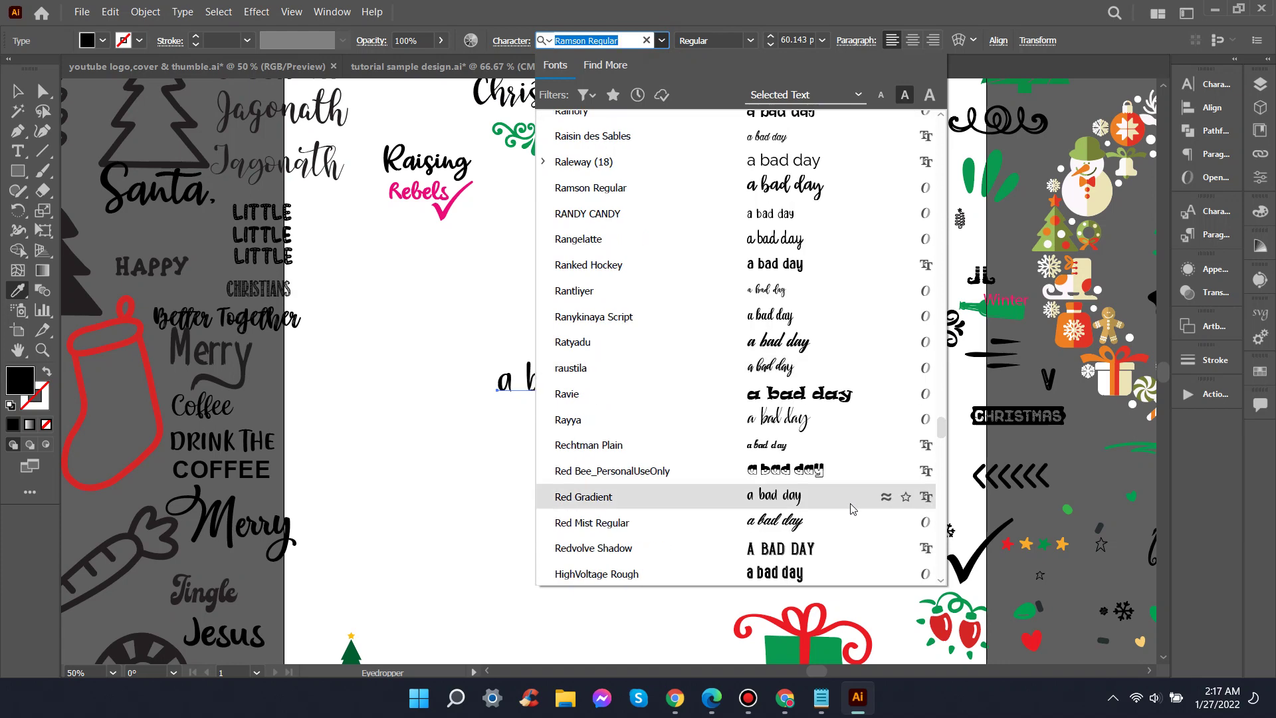
{"action": "left_click", "coordinate": [841, 397]}
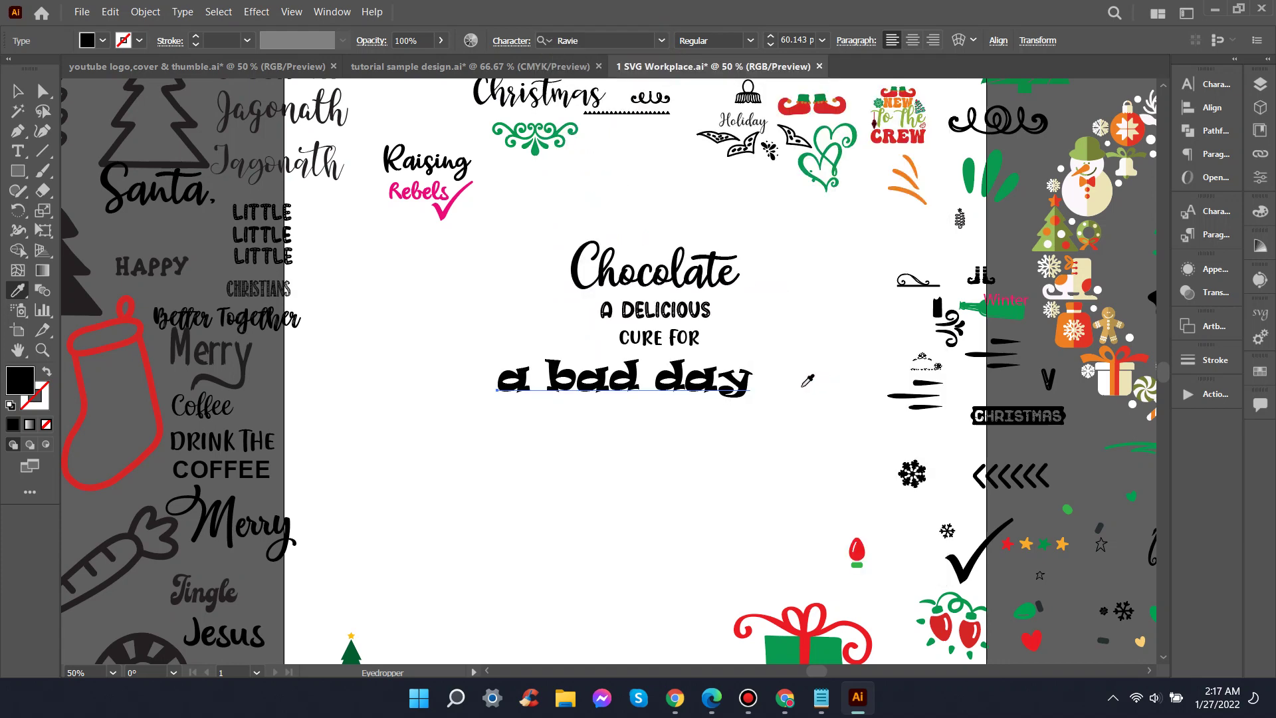
{"action": "key", "text": "v"}
{"action": "left_click", "coordinate": [744, 386]}
Step: Shrink 'a bad day' to about 39 pt, then enlarge 'CURE FOR' and nudge it under 'A DELICIOUS'
{"action": "mouse_move", "coordinate": [752, 397]}
{"action": "left_mouse_down"}
{"action": "mouse_move", "coordinate": [706, 399]}
{"action": "mouse_move", "coordinate": [719, 366]}
{"action": "left_mouse_up"}
{"action": "left_click", "coordinate": [771, 356]}
{"action": "scroll", "coordinate": [771, 356], "scroll_direction": "up", "scroll_amount": 3}
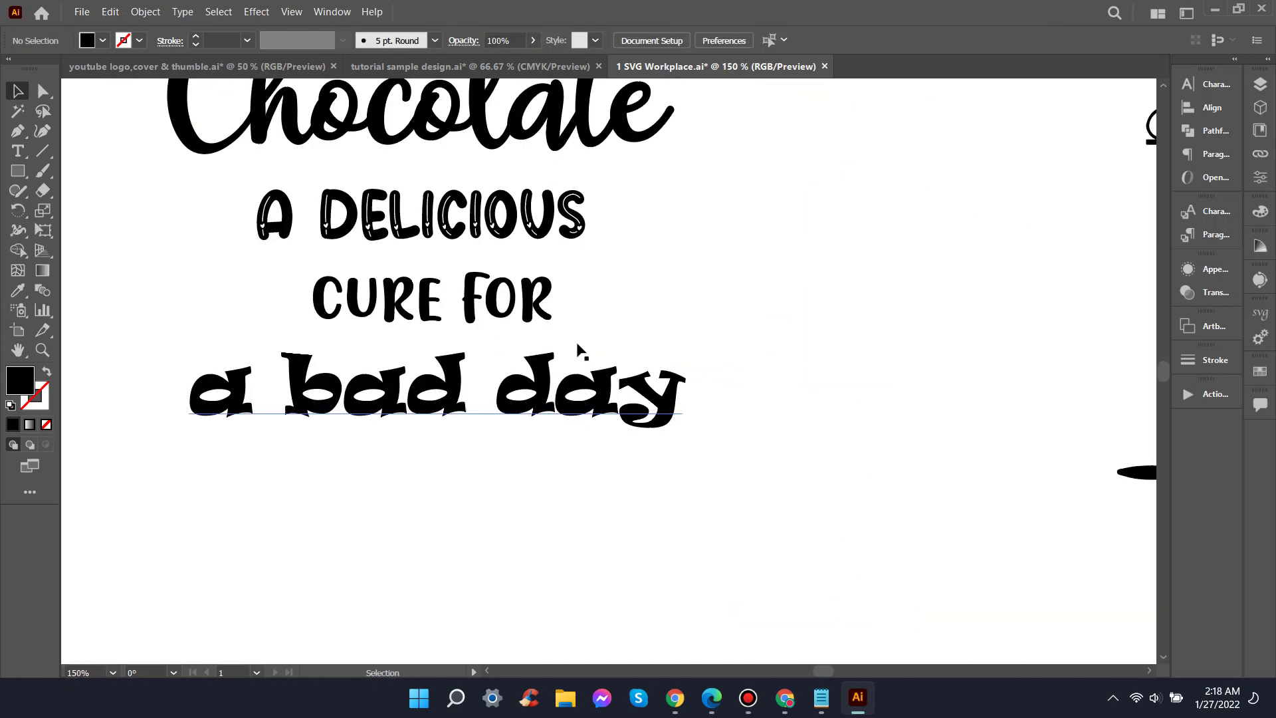
{"action": "left_click", "coordinate": [549, 319]}
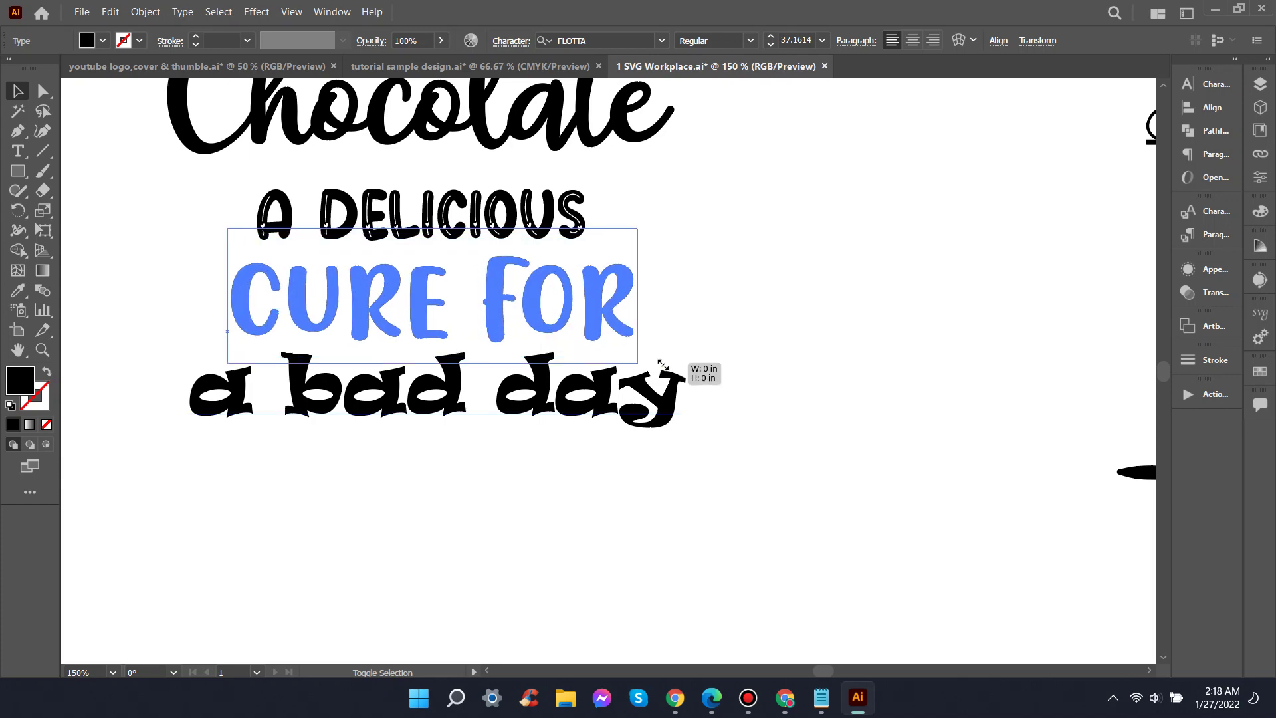
{"action": "left_click_drag", "start_coordinate": [638, 359], "coordinate": [662, 362]}
{"action": "left_click", "coordinate": [772, 317]}
{"action": "scroll", "coordinate": [715, 329], "scroll_direction": "down", "scroll_amount": 2}
{"action": "scroll", "coordinate": [716, 335], "scroll_direction": "down", "scroll_amount": 1}
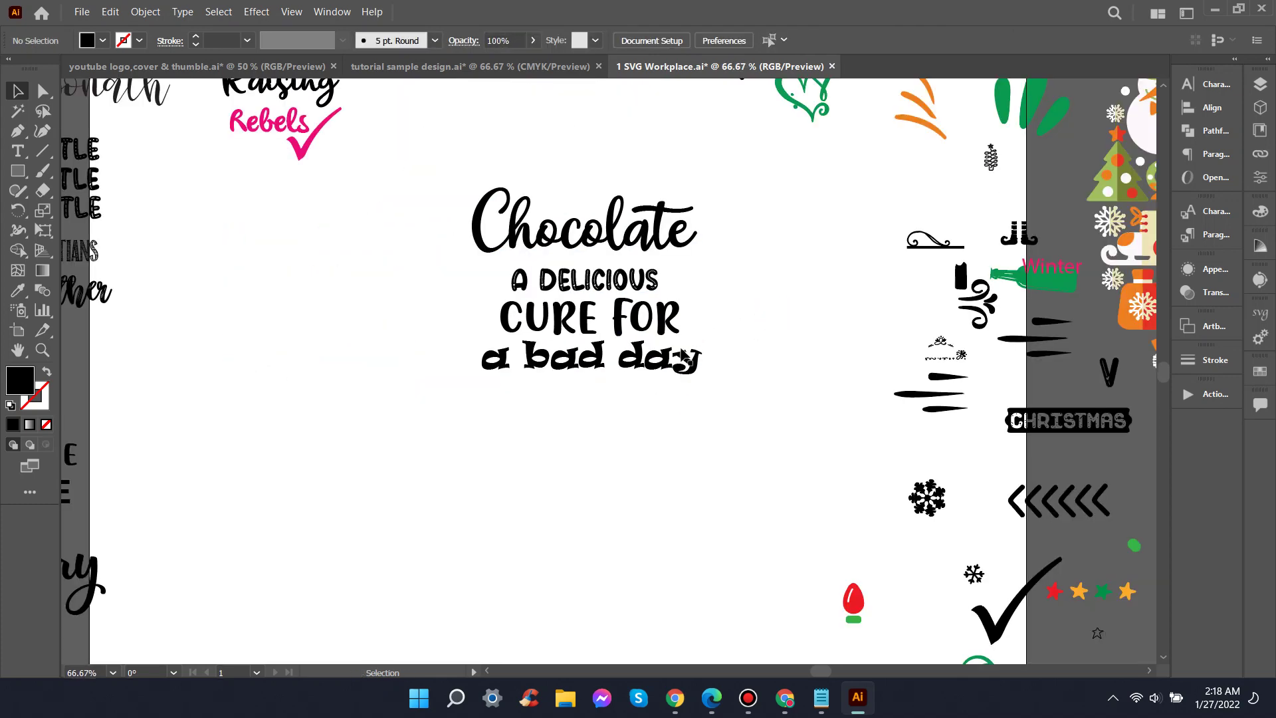
{"action": "left_click", "coordinate": [591, 372]}
{"action": "left_click_drag", "start_coordinate": [662, 333], "coordinate": [663, 340]}
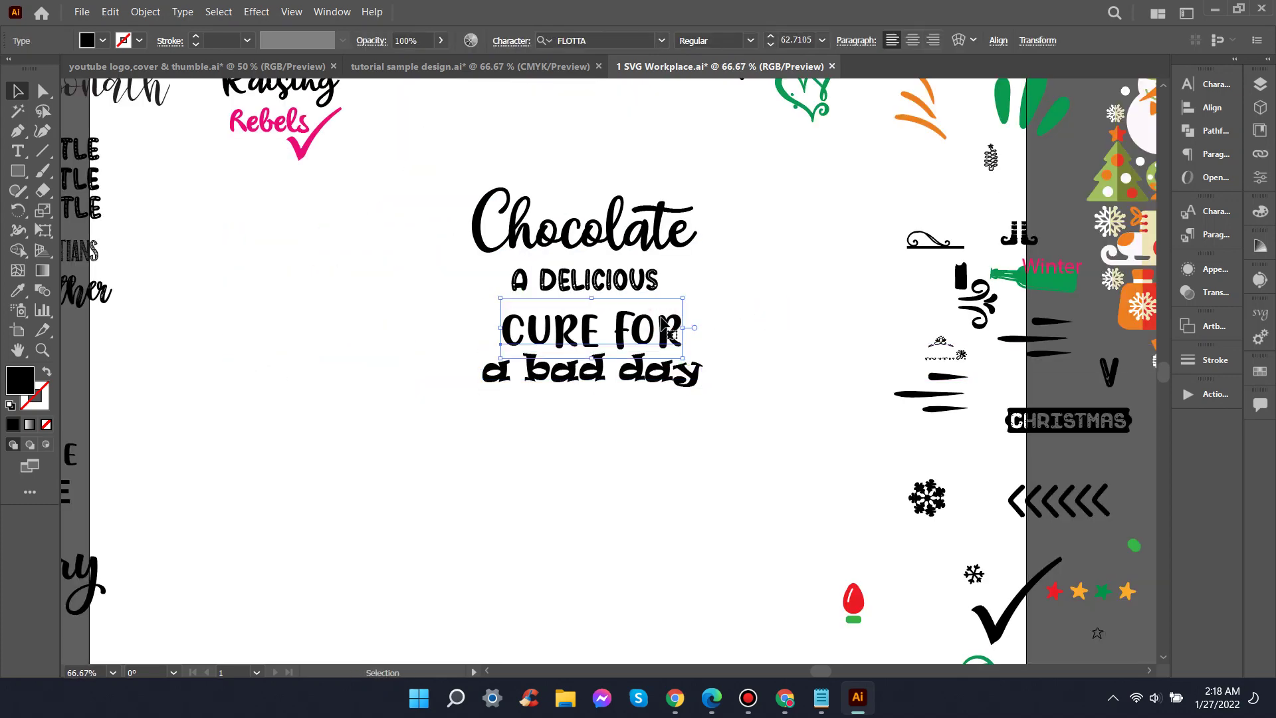
Step: Enlarge 'A DELICIOUS' to about 42 pt and tighten 'CURE FOR' and 'a bad day' beneath it
{"action": "left_click", "coordinate": [648, 283]}
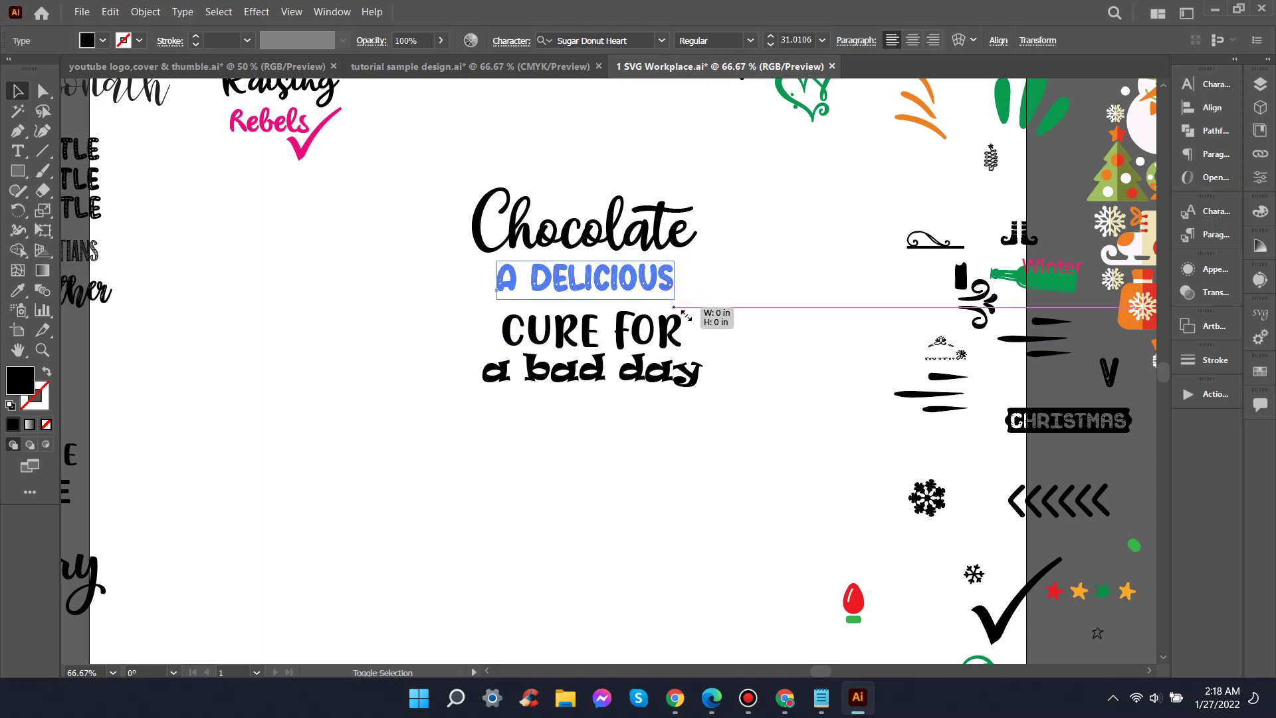
{"action": "mouse_move", "coordinate": [659, 297]}
{"action": "left_mouse_down"}
{"action": "mouse_move", "coordinate": [686, 302]}
{"action": "mouse_move", "coordinate": [657, 284]}
{"action": "left_mouse_up"}
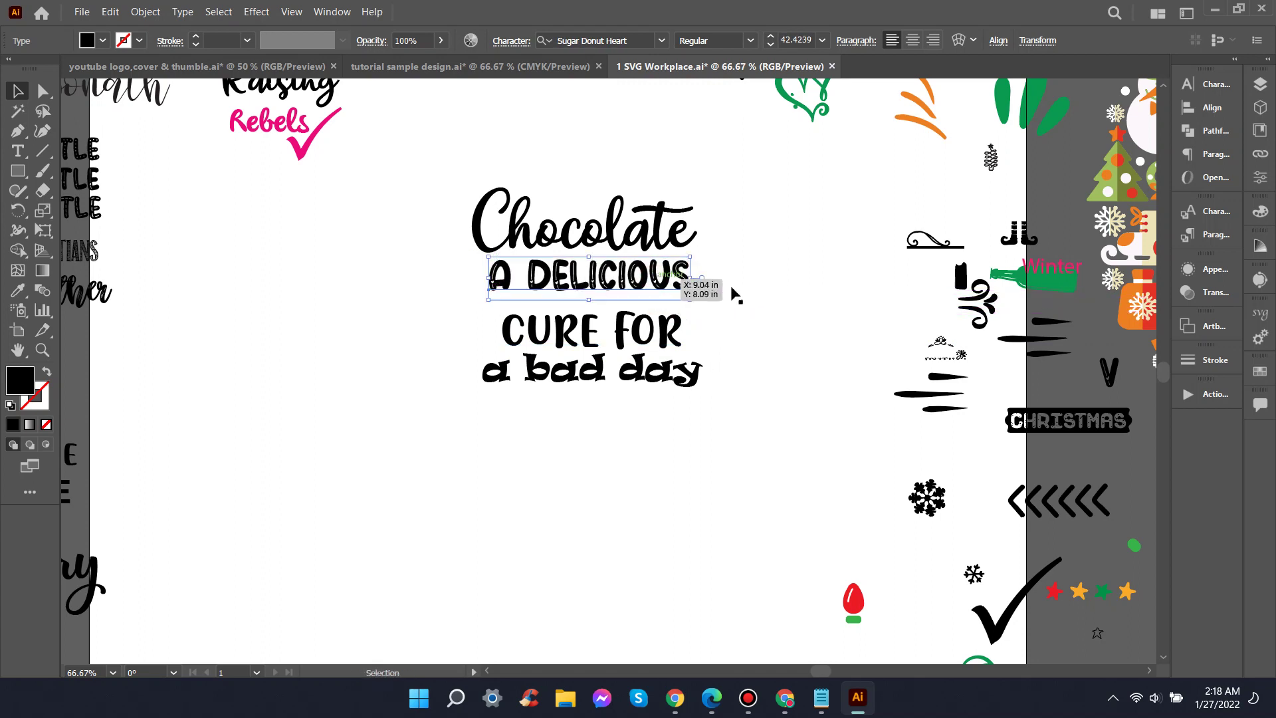
{"action": "left_click", "coordinate": [773, 291]}
{"action": "left_click", "coordinate": [660, 327]}
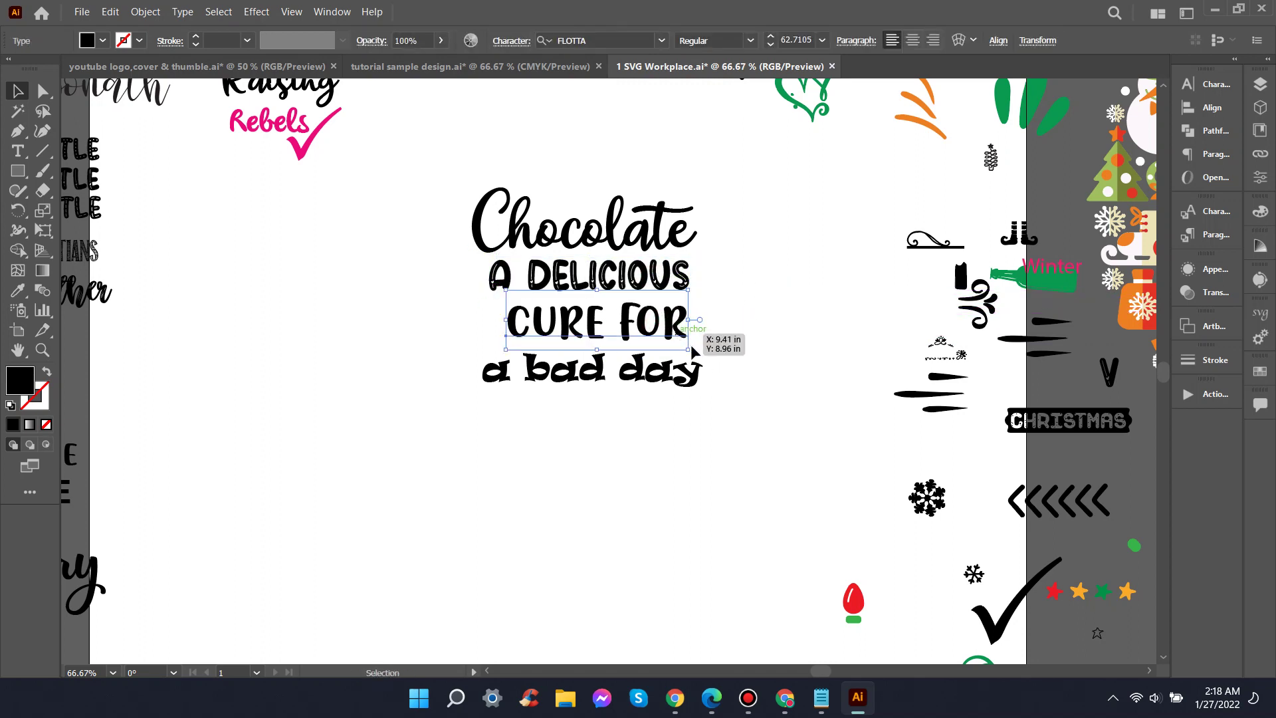
{"action": "mouse_move", "coordinate": [684, 349]}
{"action": "left_mouse_down"}
{"action": "mouse_move", "coordinate": [698, 357]}
{"action": "mouse_move", "coordinate": [668, 326]}
{"action": "left_mouse_up"}
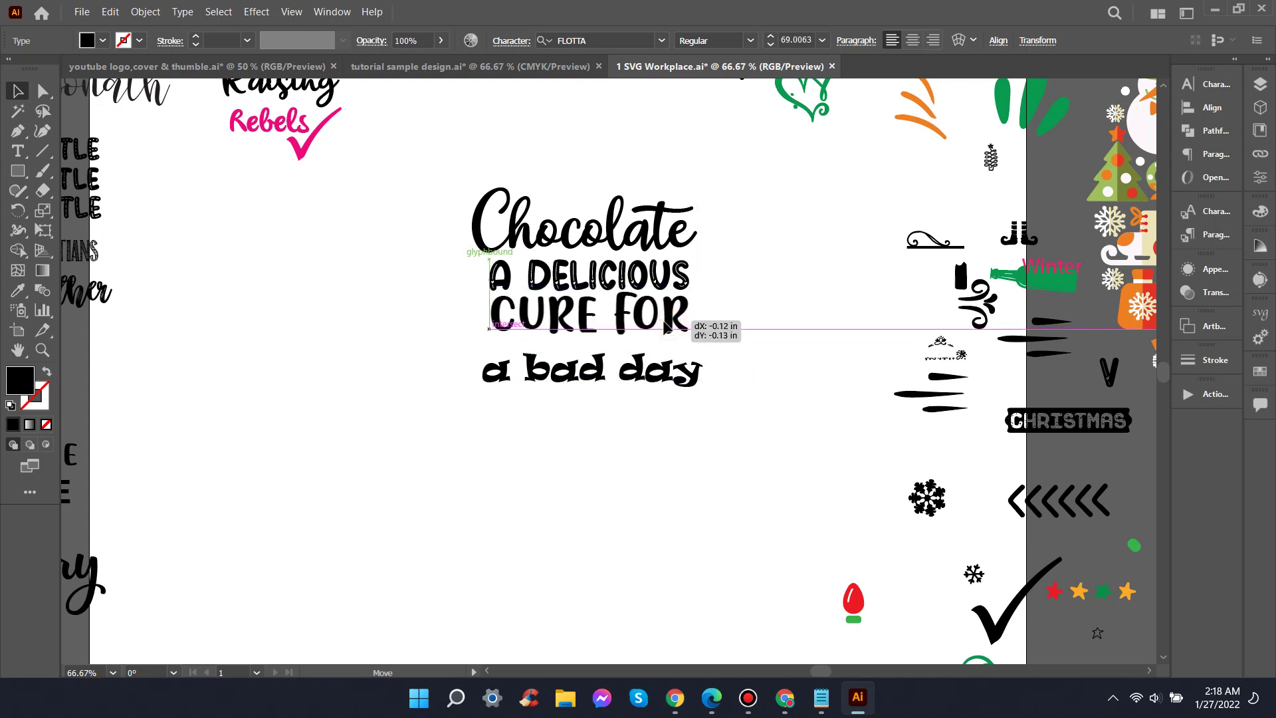
{"action": "left_click", "coordinate": [775, 319]}
{"action": "left_click", "coordinate": [692, 372]}
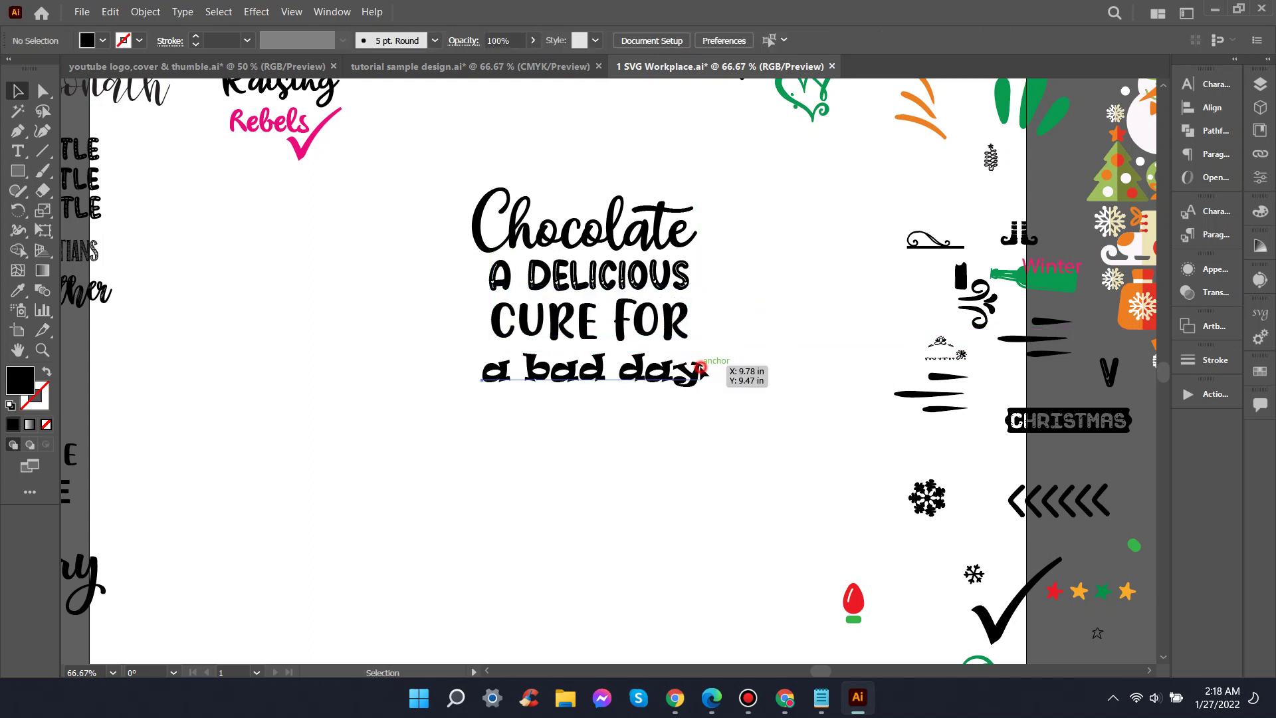
{"action": "left_click_drag", "start_coordinate": [703, 391], "coordinate": [678, 364]}
{"action": "left_click", "coordinate": [753, 371]}
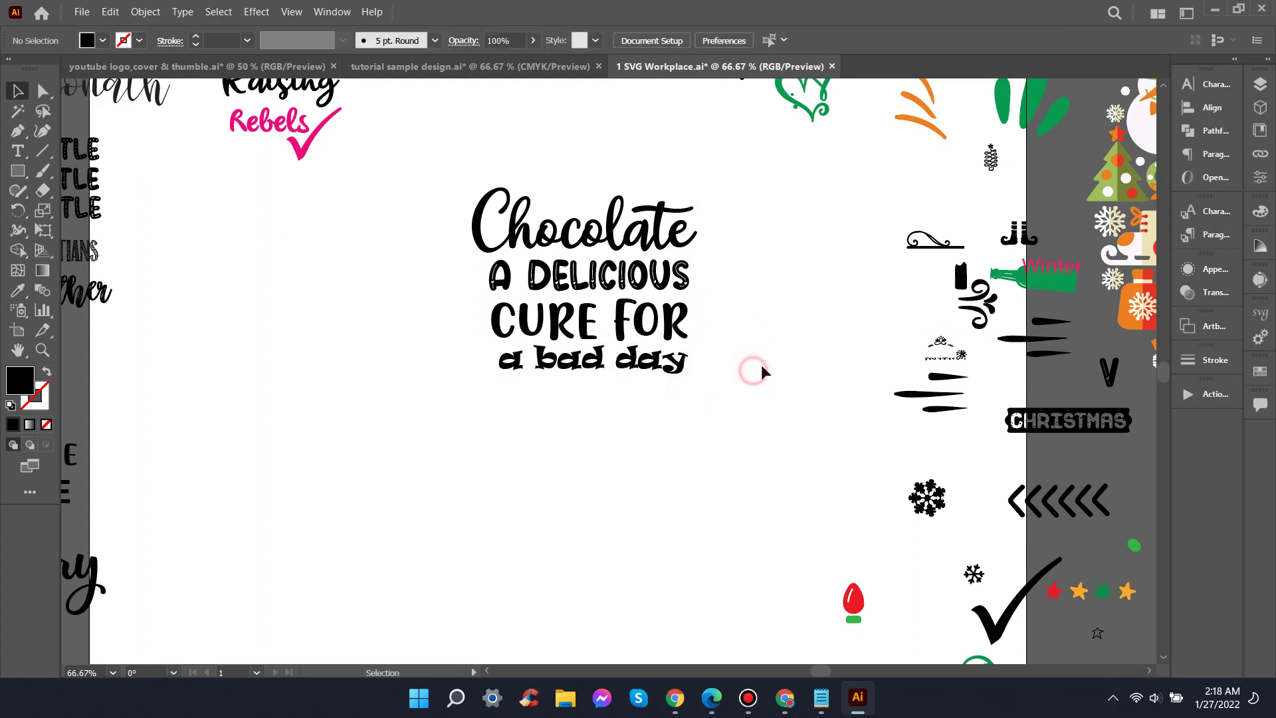
Step: Pan the canvas over to the flourish ornament artwork
{"action": "left_click_drag", "start_coordinate": [746, 370], "coordinate": [442, 180]}
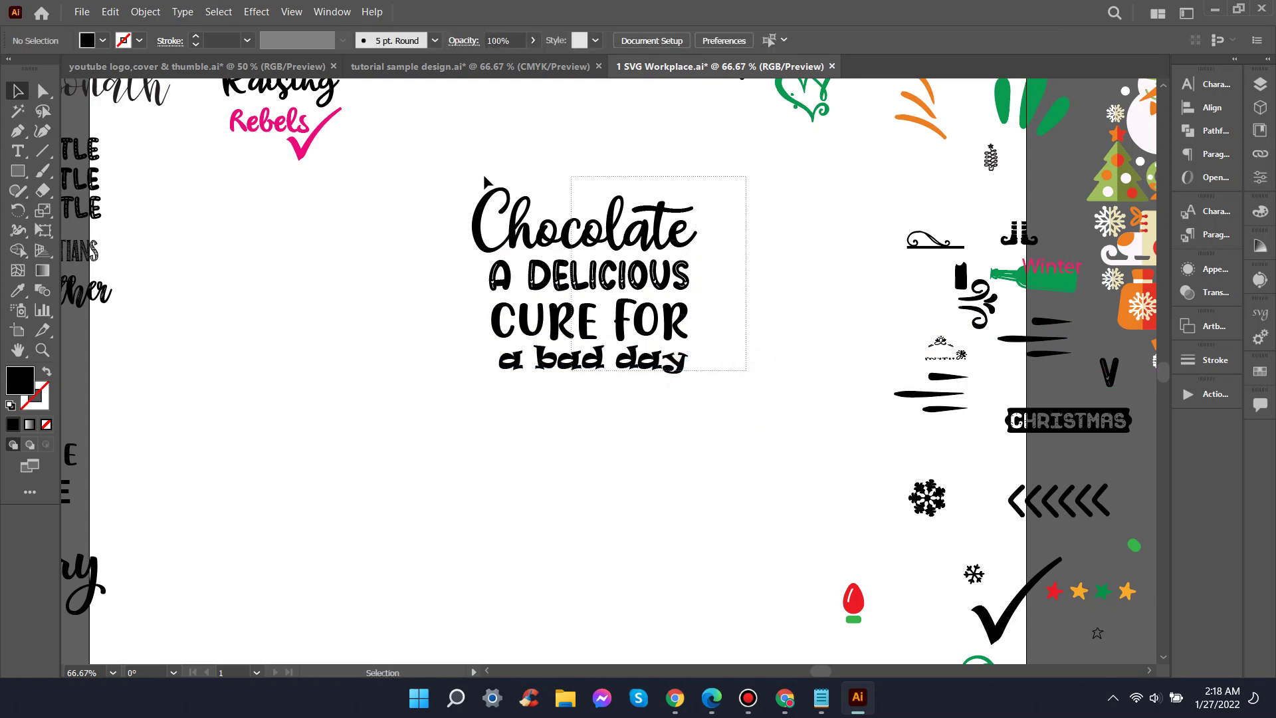
{"action": "left_click", "coordinate": [465, 449]}
{"action": "key", "text": "h"}
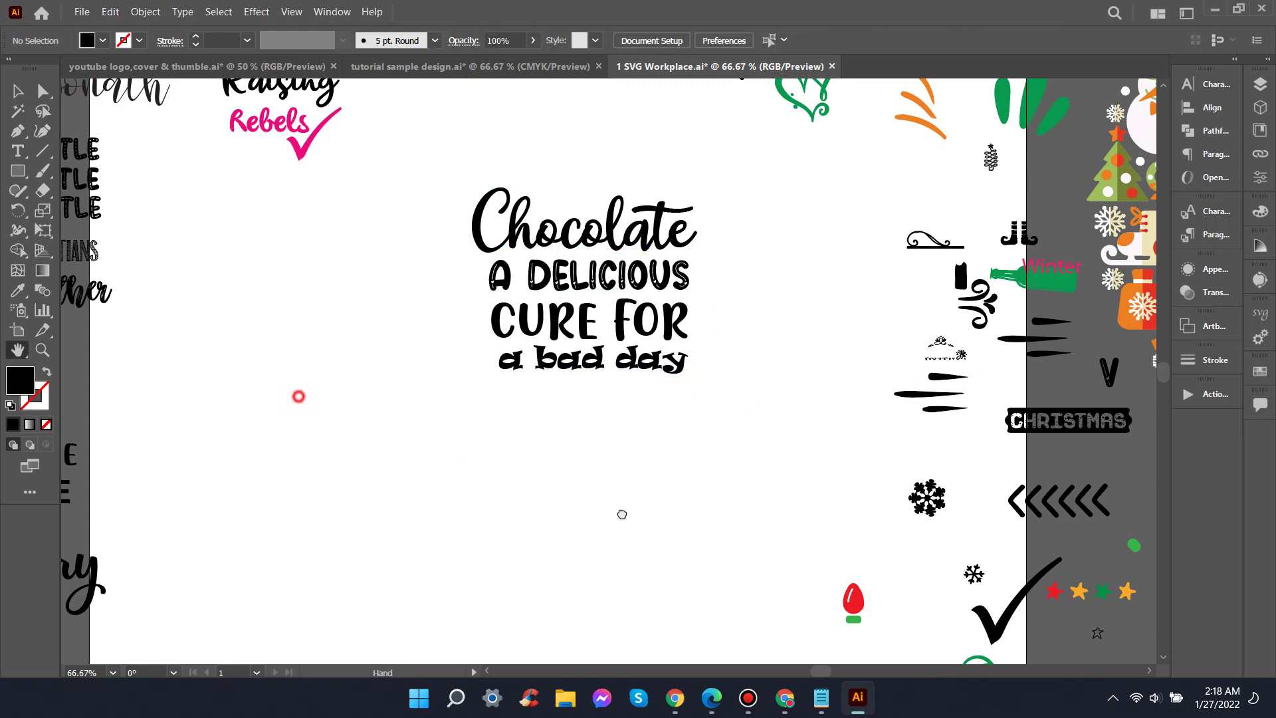
{"action": "left_click_drag", "start_coordinate": [297, 397], "coordinate": [632, 474]}
{"action": "left_click_drag", "start_coordinate": [322, 294], "coordinate": [344, 342]}
{"action": "left_click_drag", "start_coordinate": [356, 385], "coordinate": [441, 478]}
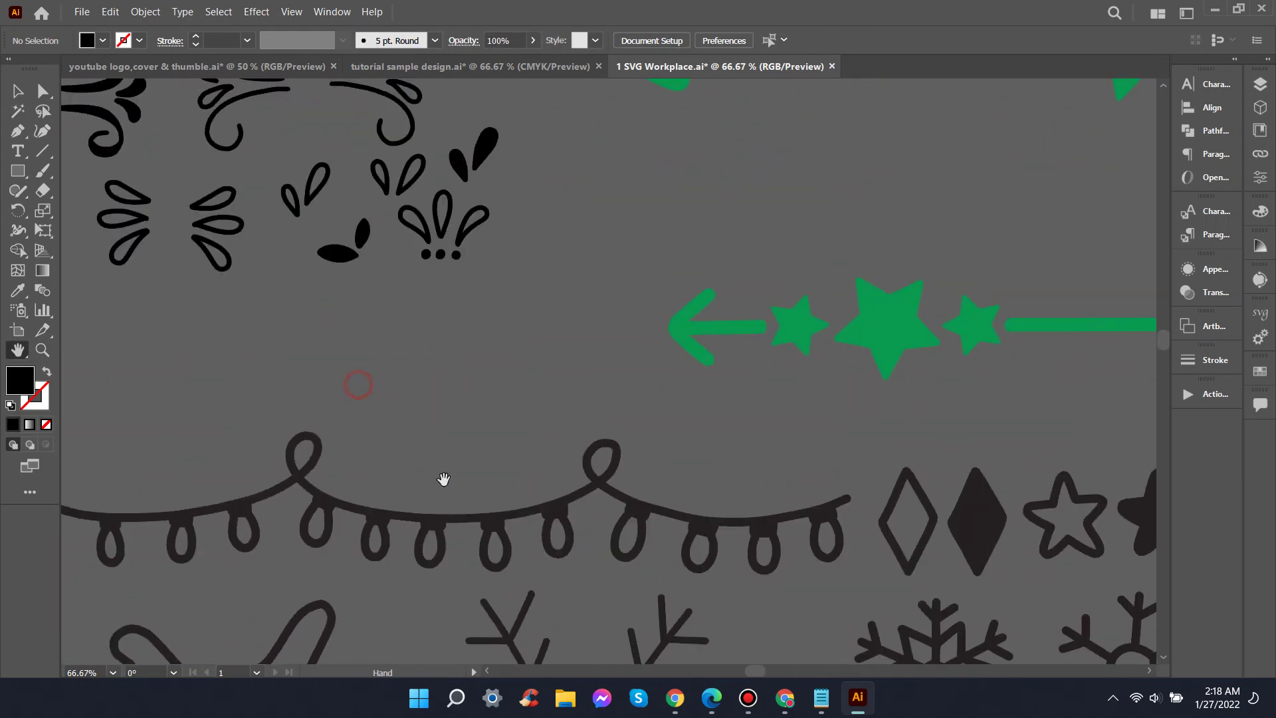
{"action": "left_click_drag", "start_coordinate": [305, 357], "coordinate": [536, 465]}
{"action": "left_click_drag", "start_coordinate": [293, 434], "coordinate": [434, 446]}
Step: Shrink the three-drop flourish ornament to a small size
{"action": "key", "text": "v"}
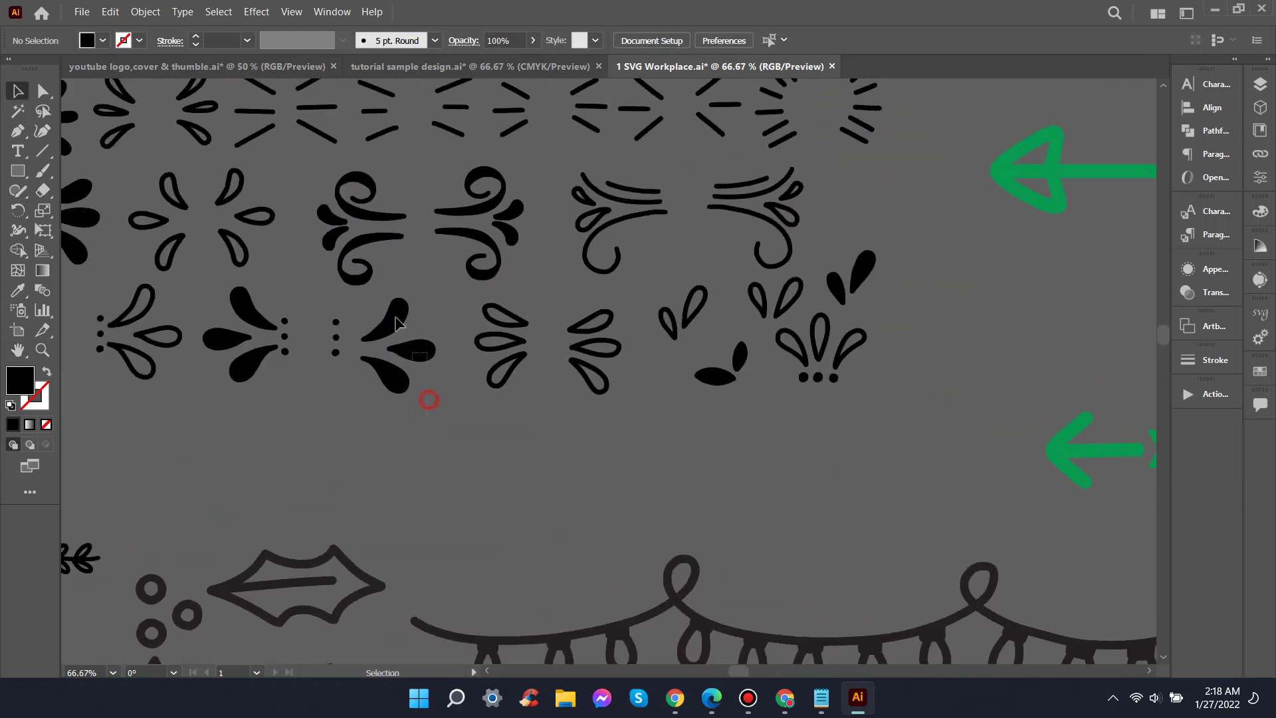
{"action": "left_click", "coordinate": [398, 322]}
{"action": "key", "text": "ctrl+0"}
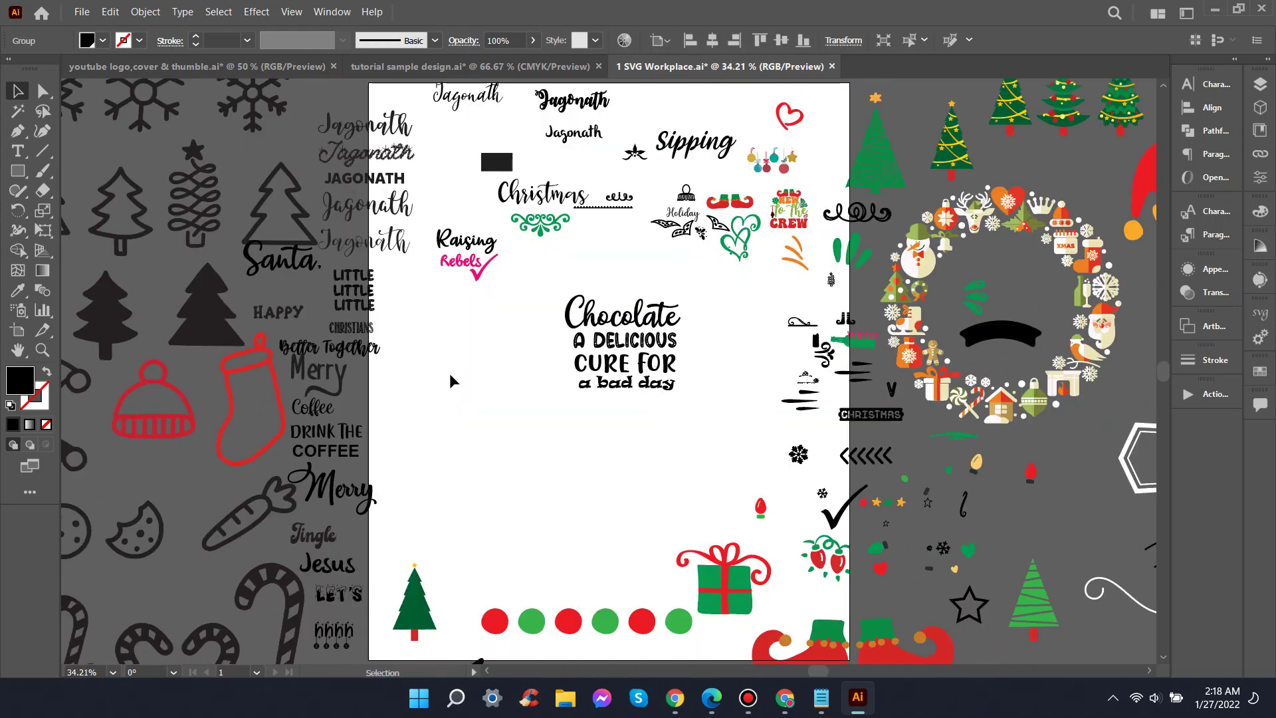
{"action": "scroll", "coordinate": [576, 465], "scroll_direction": "up", "scroll_amount": 2, "text": "alt"}
{"action": "mouse_move", "coordinate": [680, 343]}
{"action": "left_mouse_down"}
{"action": "mouse_move", "coordinate": [661, 323]}
{"action": "mouse_move", "coordinate": [819, 323]}
{"action": "left_mouse_up"}
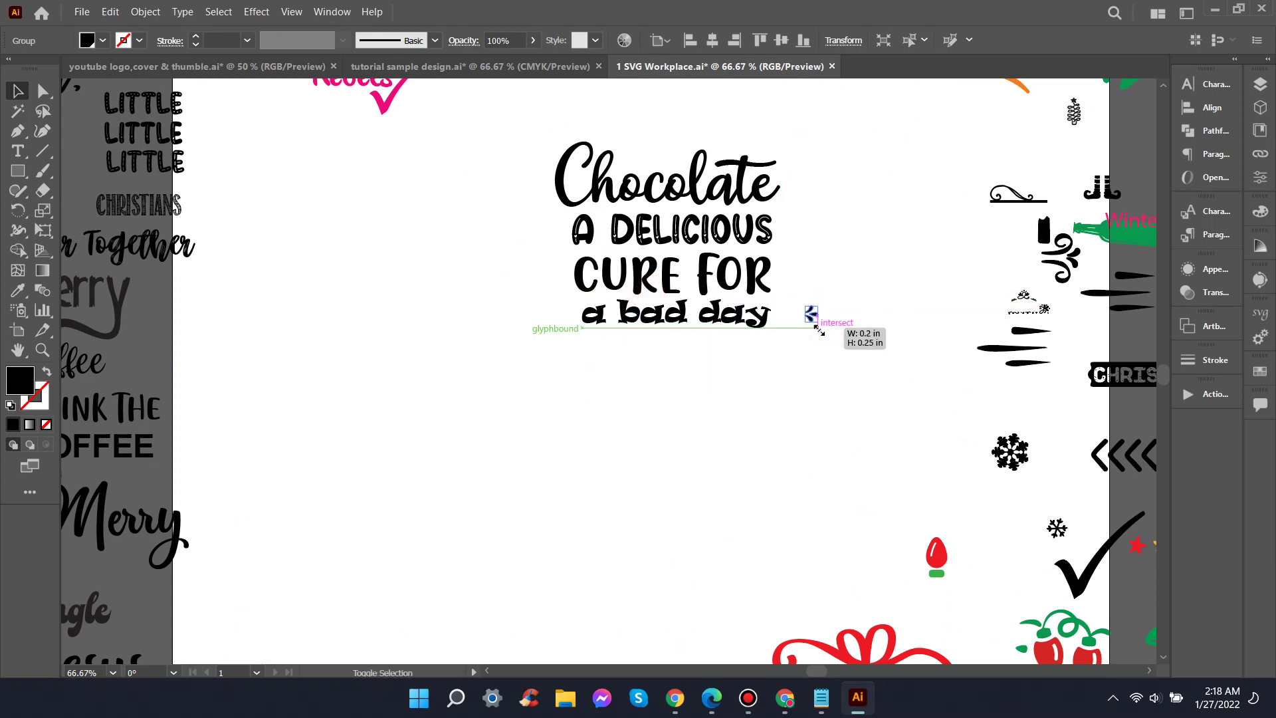
{"action": "left_click", "coordinate": [832, 351]}
Step: Rotate the small flourish about 32 degrees and place it at the top right of 'Chocolate'
{"action": "scroll", "coordinate": [828, 339], "scroll_direction": "up", "scroll_amount": 1, "text": "alt"}
{"action": "left_click", "coordinate": [806, 301]}
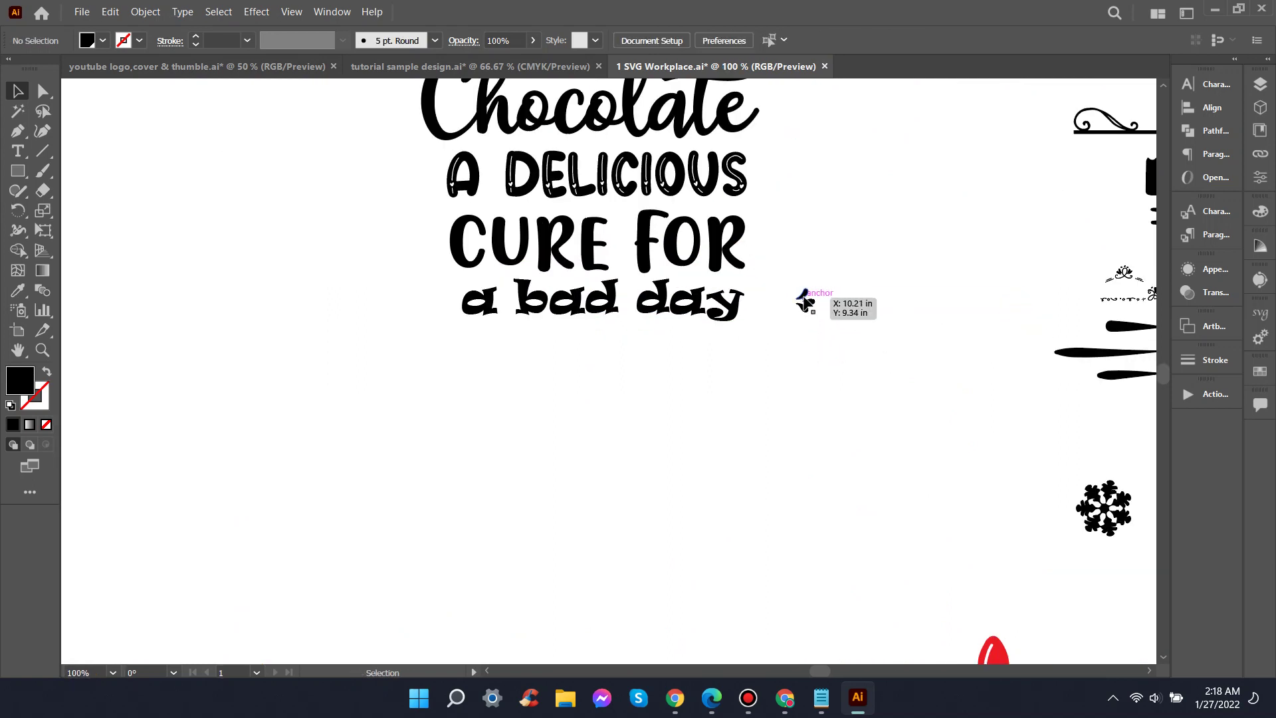
{"action": "left_click_drag", "start_coordinate": [822, 286], "coordinate": [836, 302]}
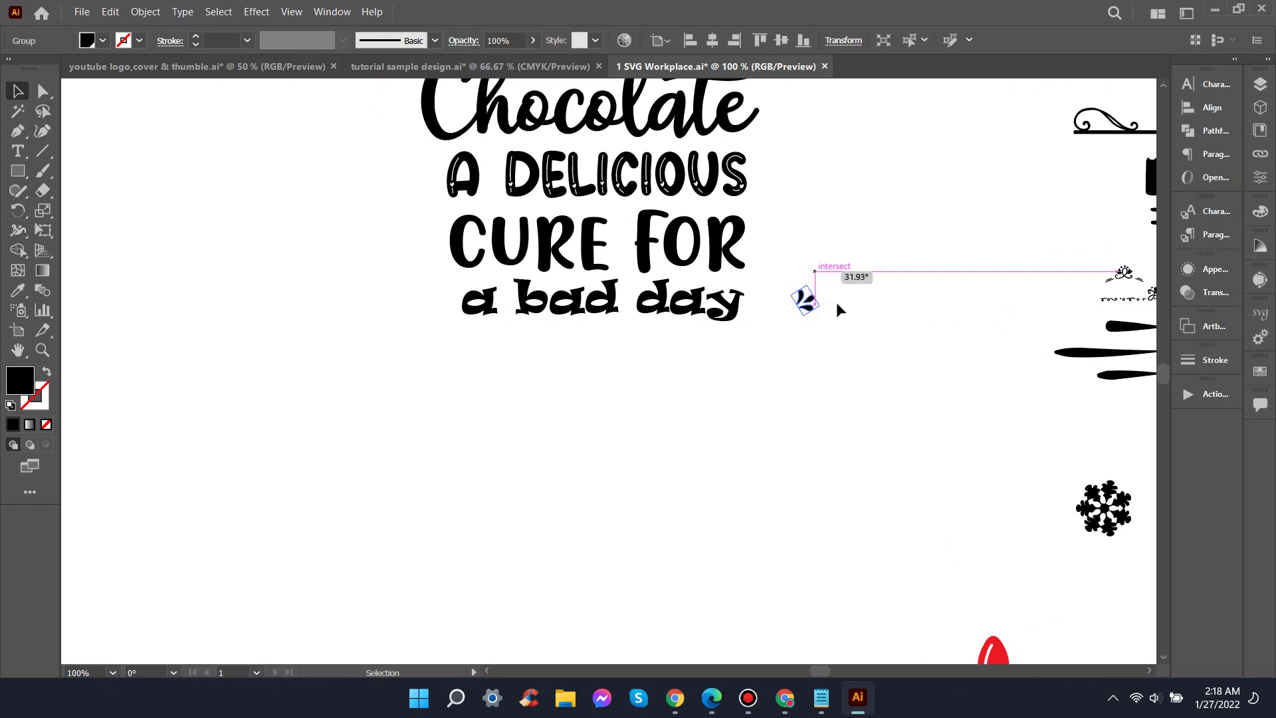
{"action": "left_click", "coordinate": [833, 307]}
{"action": "scroll", "coordinate": [852, 325], "scroll_direction": "up", "scroll_amount": 2}
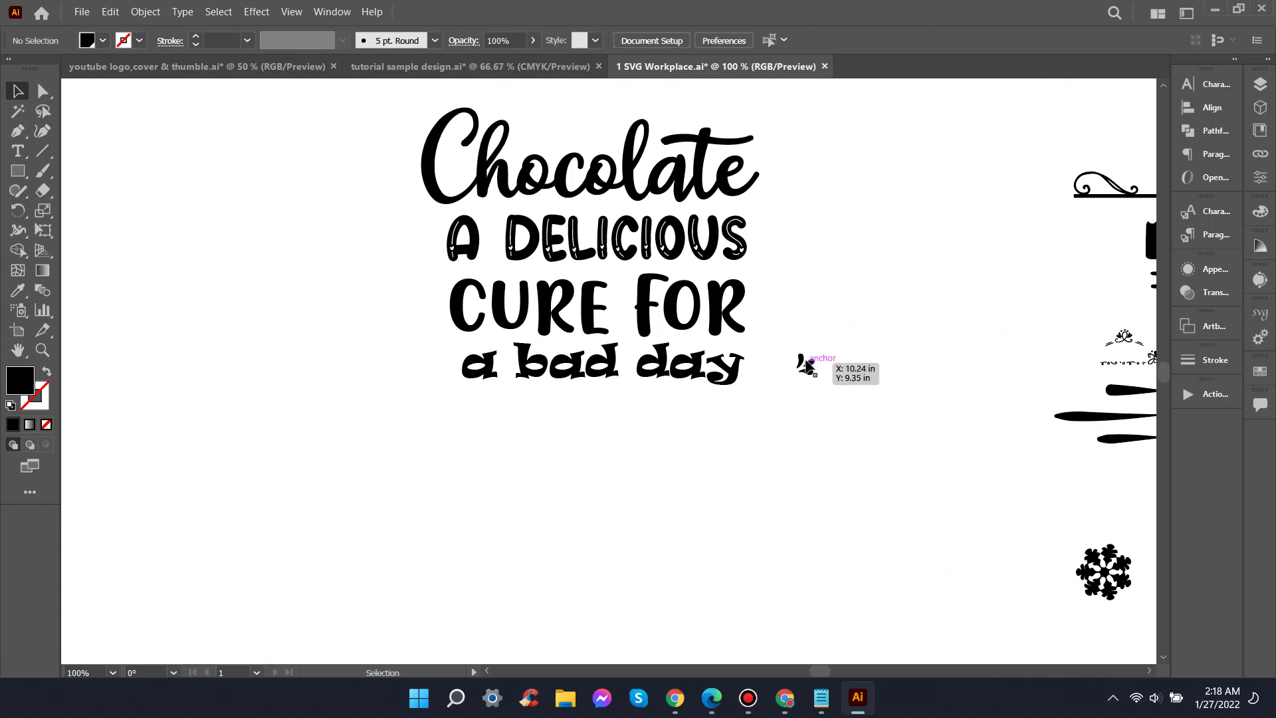
{"action": "left_click_drag", "start_coordinate": [806, 365], "coordinate": [765, 132]}
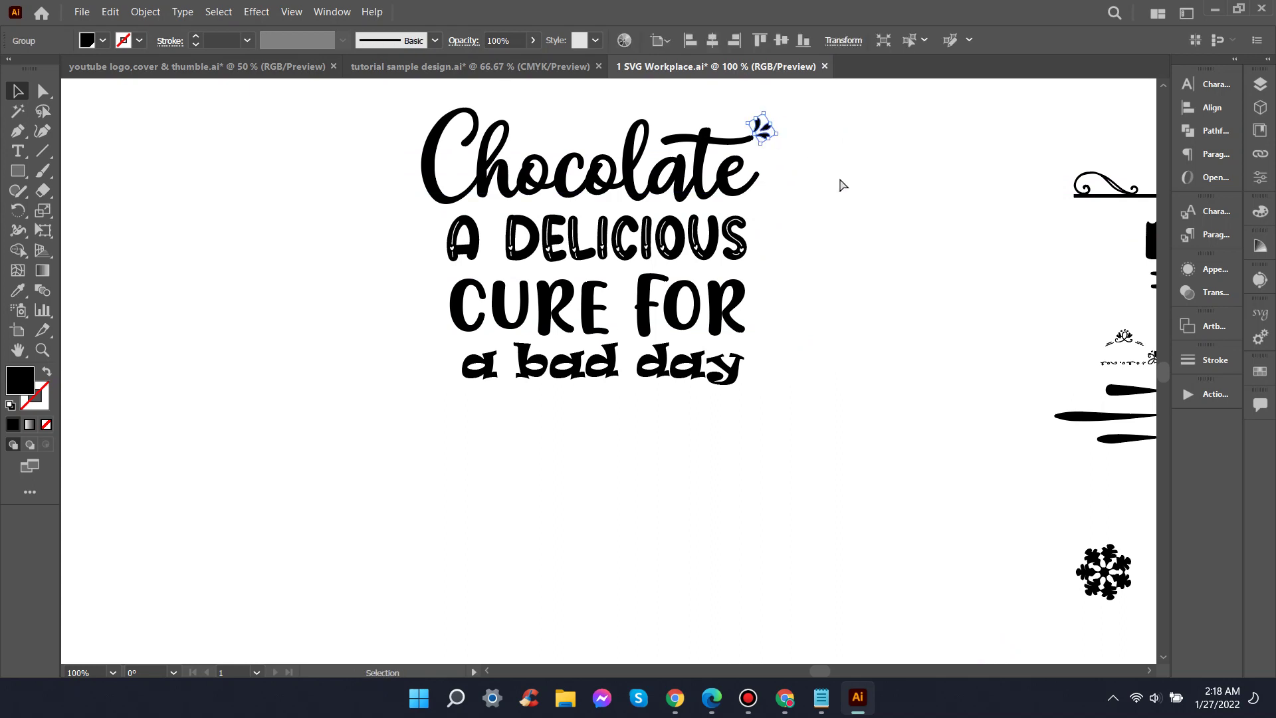
Step: Place a small flourish just before 'A DELICIOUS'
{"action": "mouse_move", "coordinate": [608, 367]}
{"action": "left_mouse_down"}
{"action": "mouse_move", "coordinate": [349, 305]}
{"action": "mouse_move", "coordinate": [363, 264]}
{"action": "mouse_move", "coordinate": [440, 216]}
{"action": "left_mouse_up"}
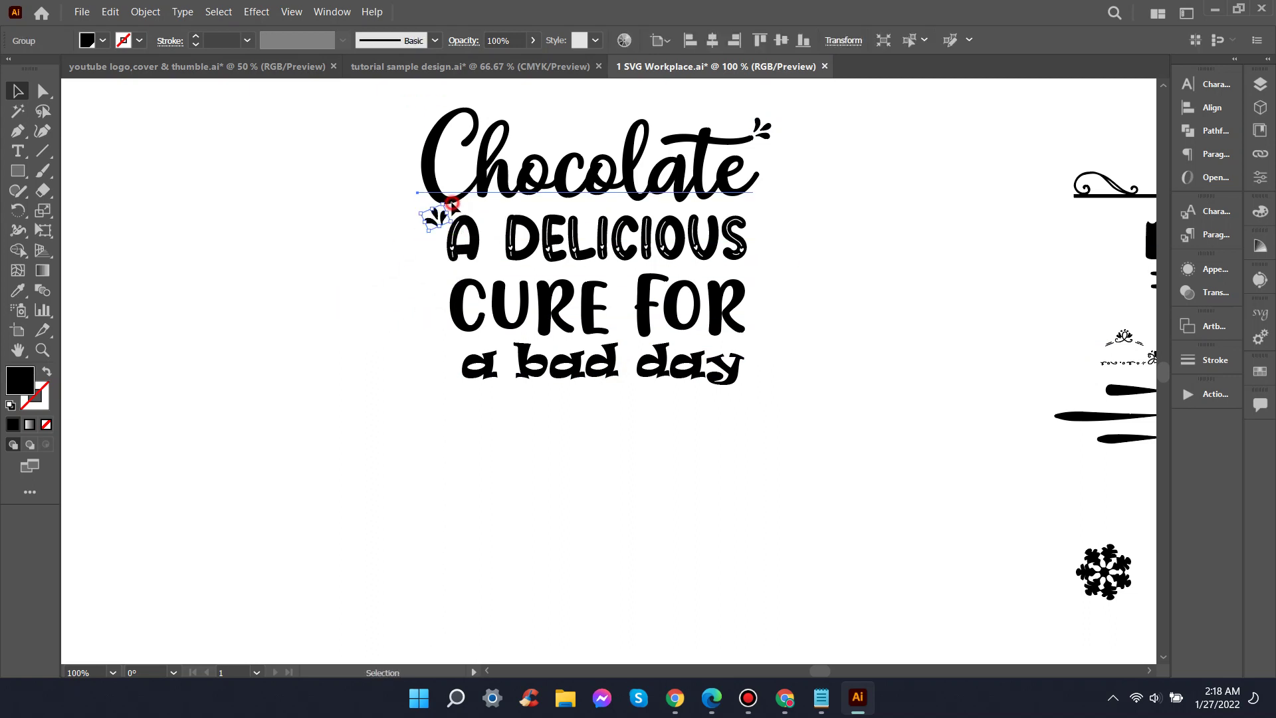
{"action": "left_click", "coordinate": [452, 202]}
{"action": "left_click", "coordinate": [351, 237]}
{"action": "left_click", "coordinate": [428, 228]}
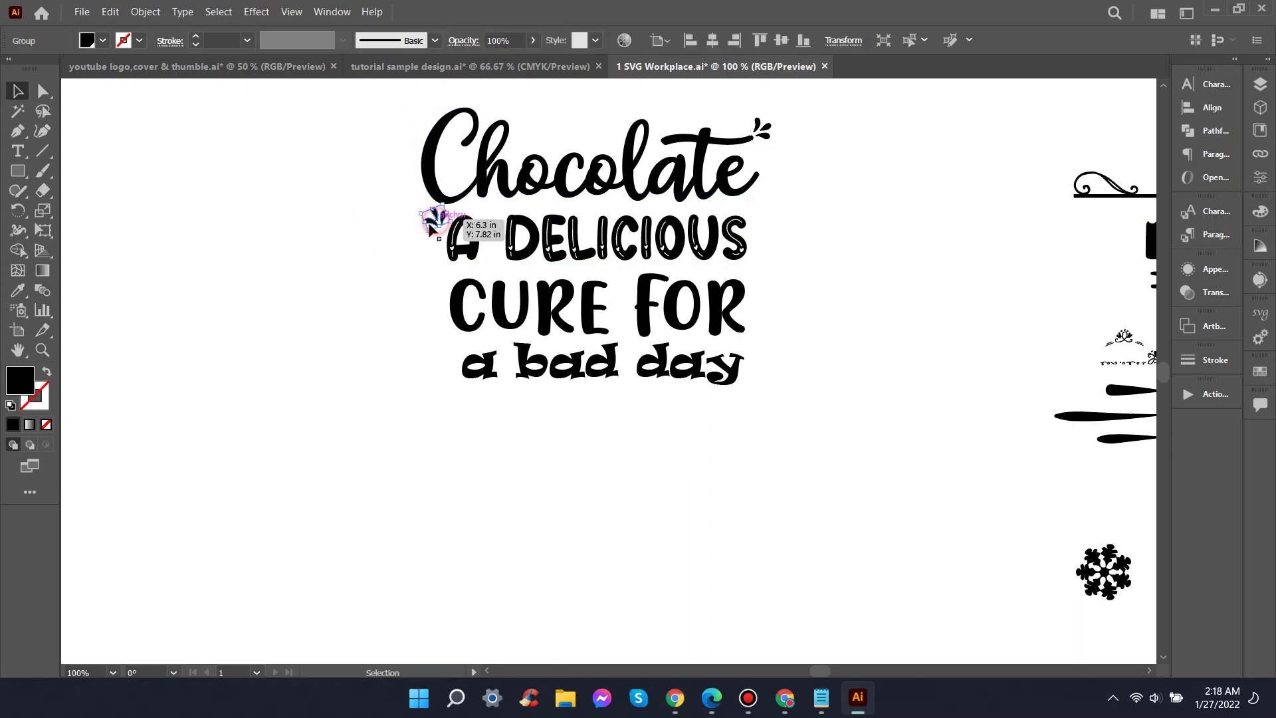
{"action": "left_click", "coordinate": [407, 259]}
{"action": "left_click_drag", "start_coordinate": [429, 224], "coordinate": [433, 228]}
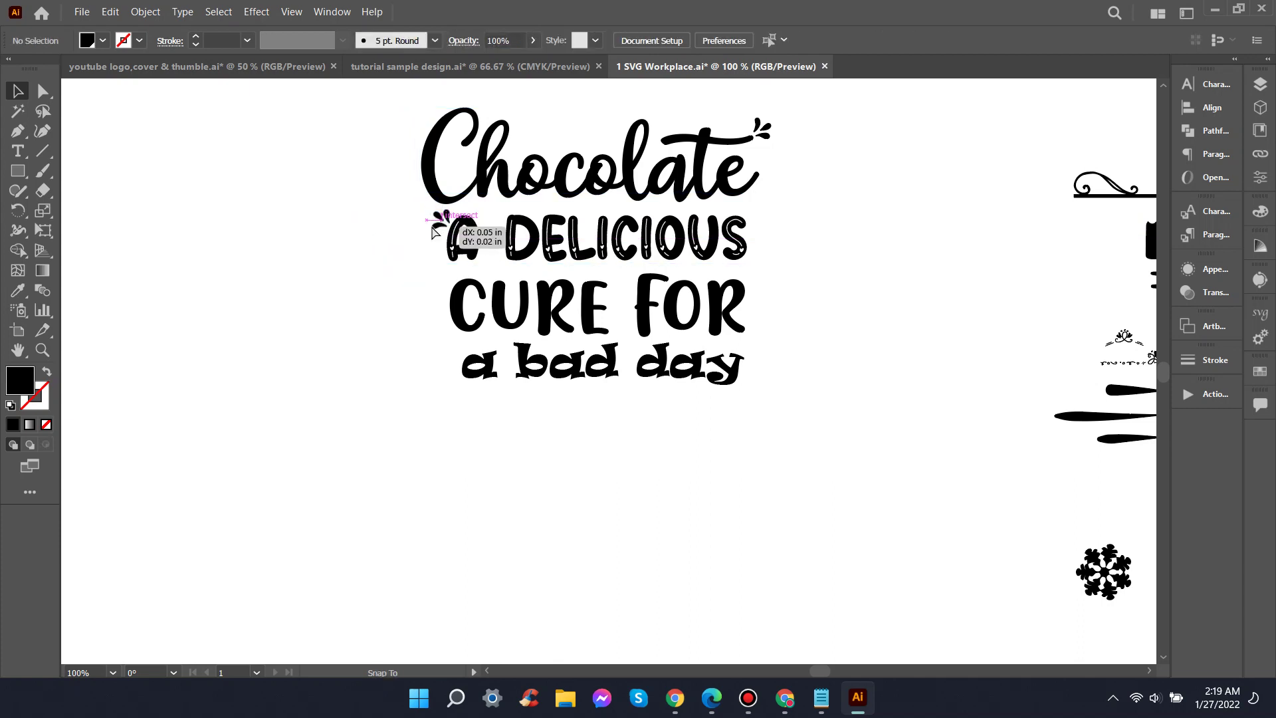
{"action": "scroll", "coordinate": [795, 299], "scroll_direction": "up", "scroll_amount": 2}
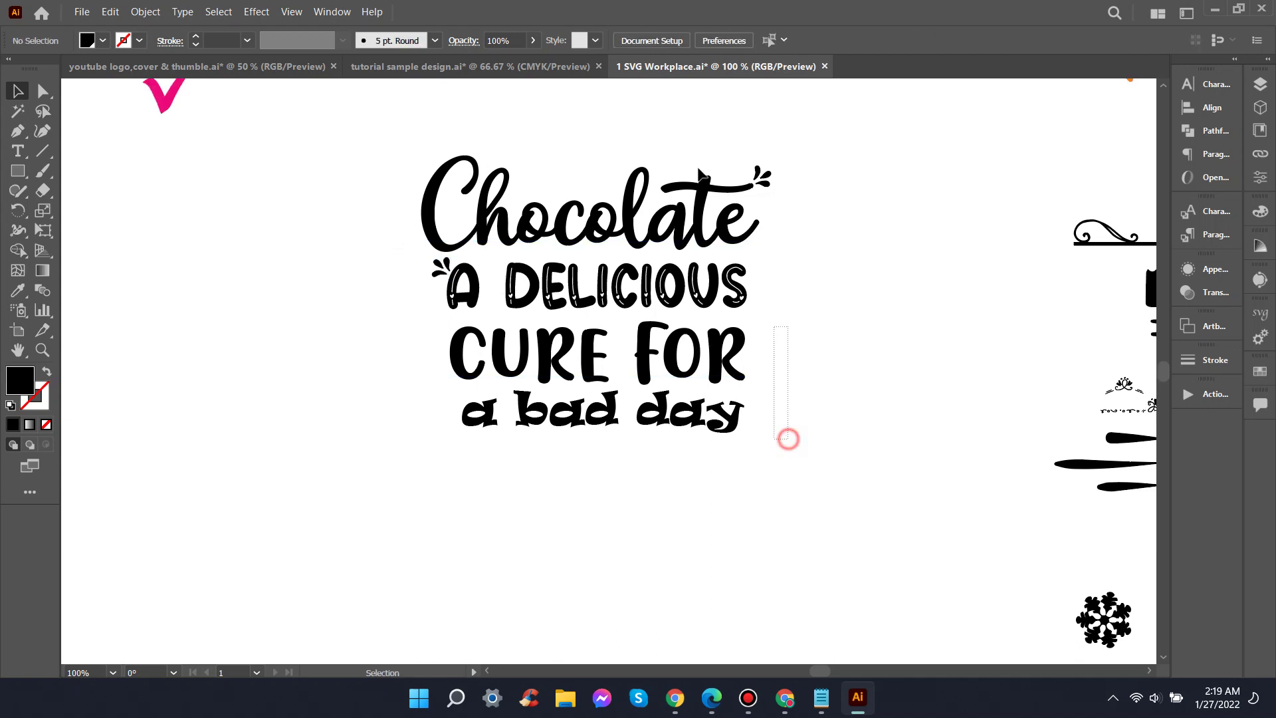
Step: Select the quote with its flourishes and run Object > Expand on it
{"action": "left_click_drag", "start_coordinate": [701, 174], "coordinate": [462, 134]}
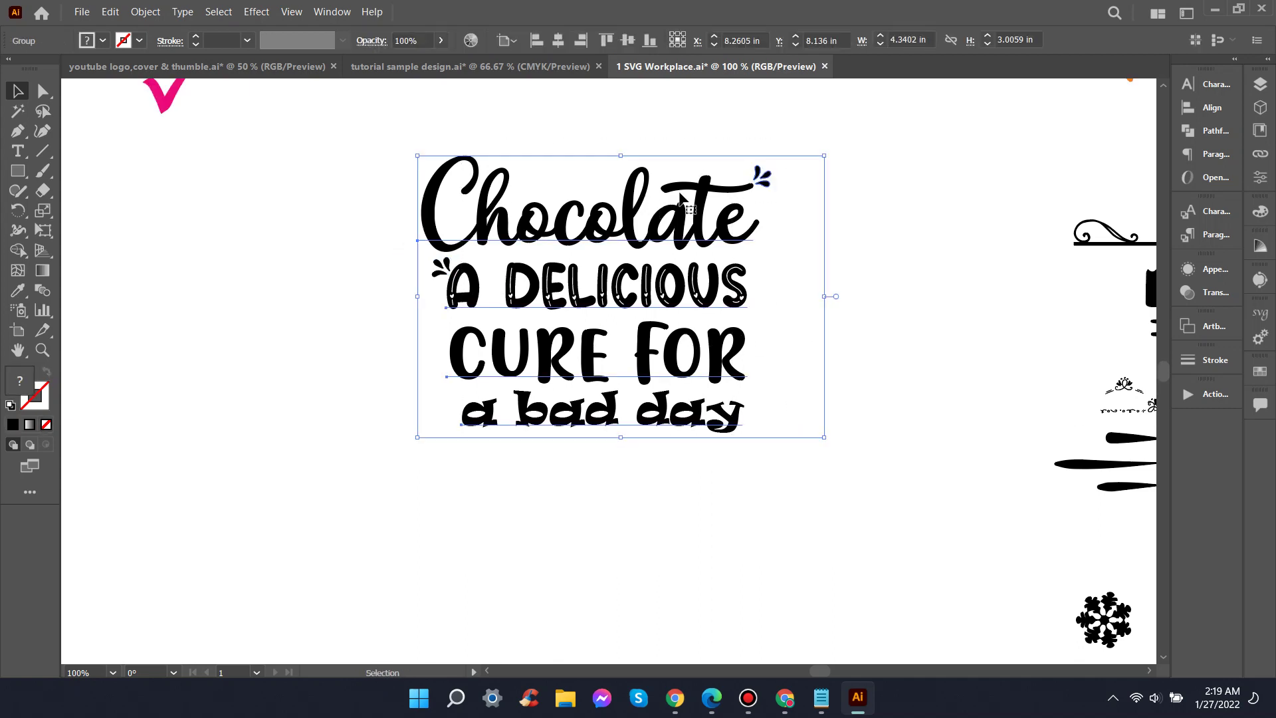
{"action": "left_click", "coordinate": [145, 12]}
{"action": "left_click", "coordinate": [269, 217]}
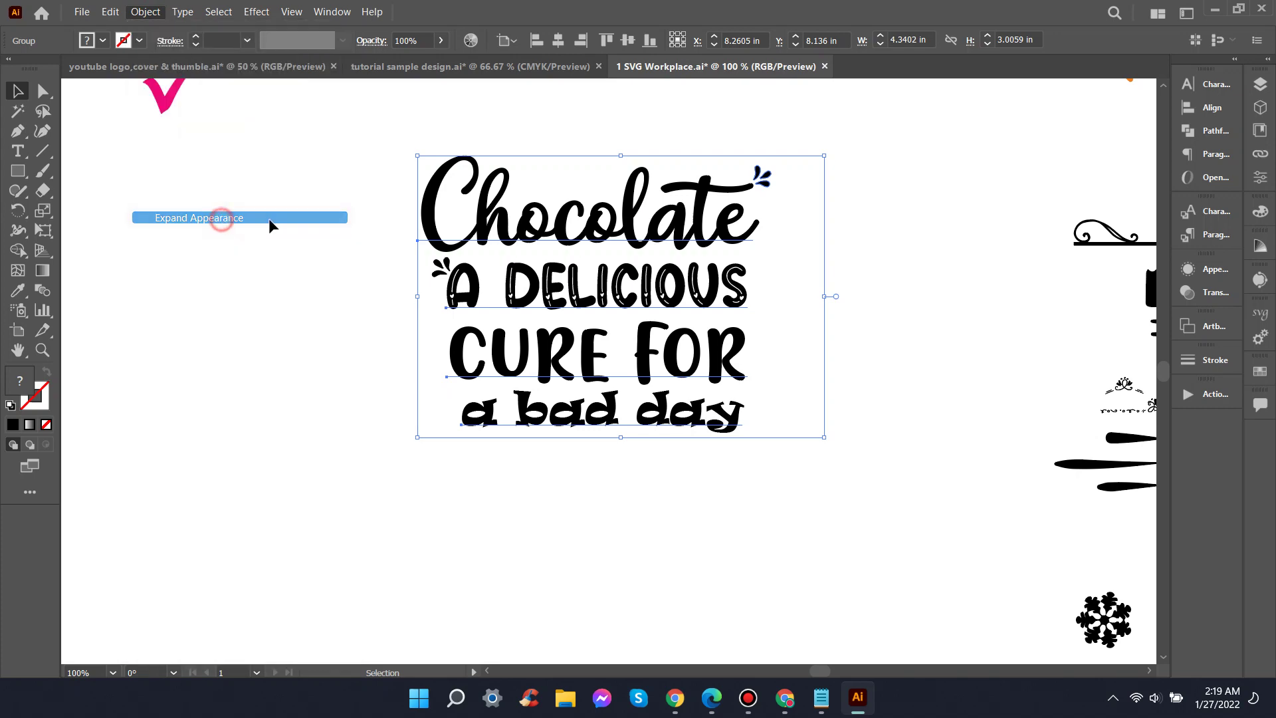
{"action": "left_click", "coordinate": [146, 11]}
{"action": "left_click", "coordinate": [226, 208]}
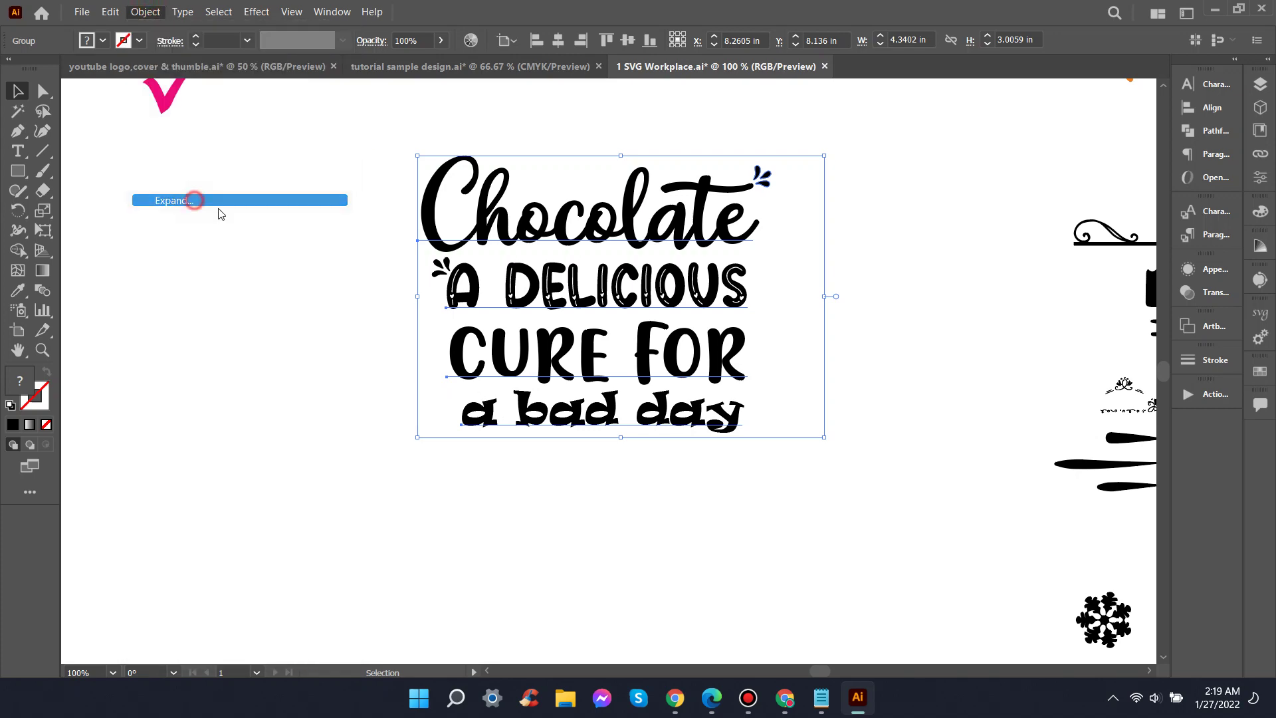
{"action": "left_click", "coordinate": [597, 441]}
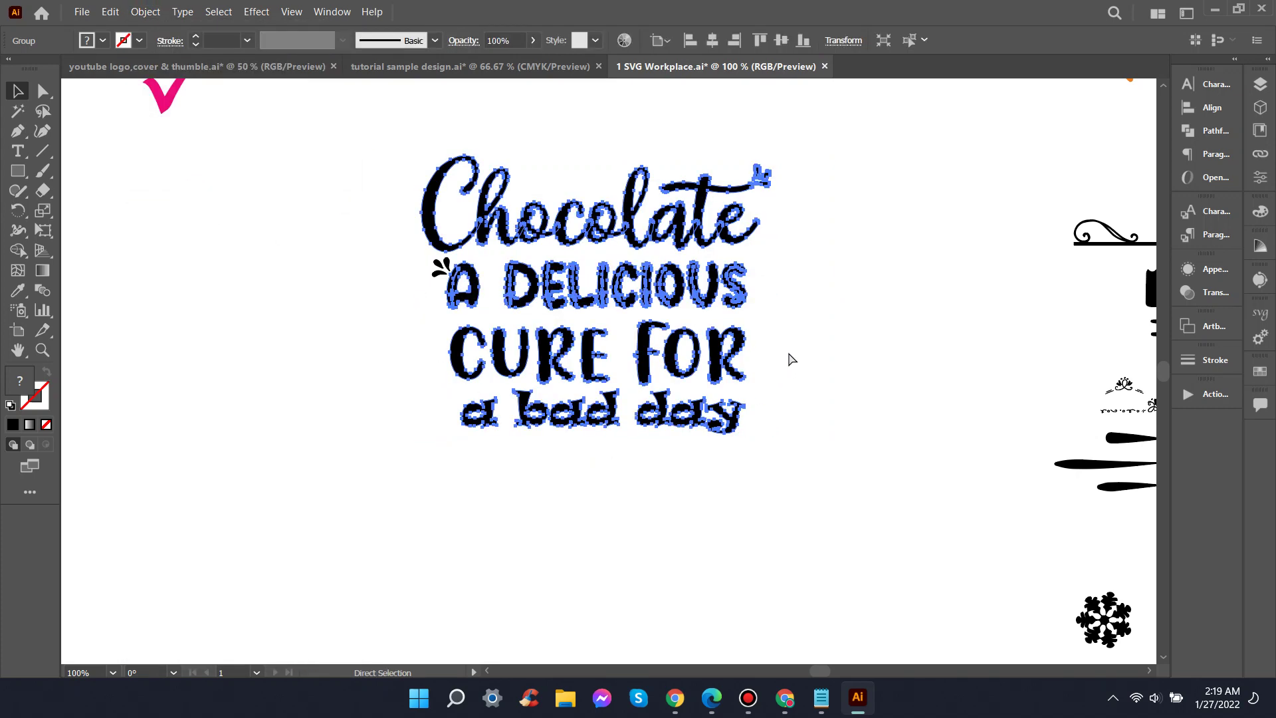
{"action": "left_click", "coordinate": [749, 698]}
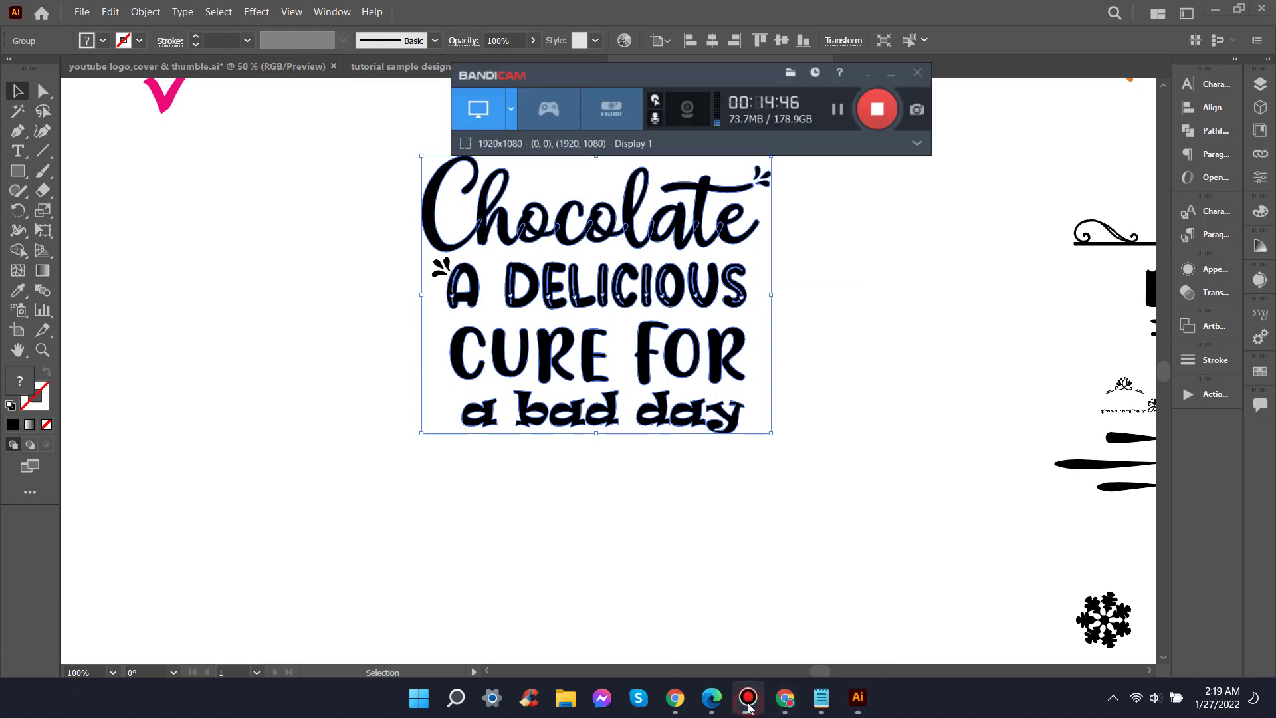
{"action": "left_click", "coordinate": [750, 708]}
Step: Reselect the whole quote artwork, expand it into plain shapes, and return to the collection sheet
{"action": "key", "text": "a"}
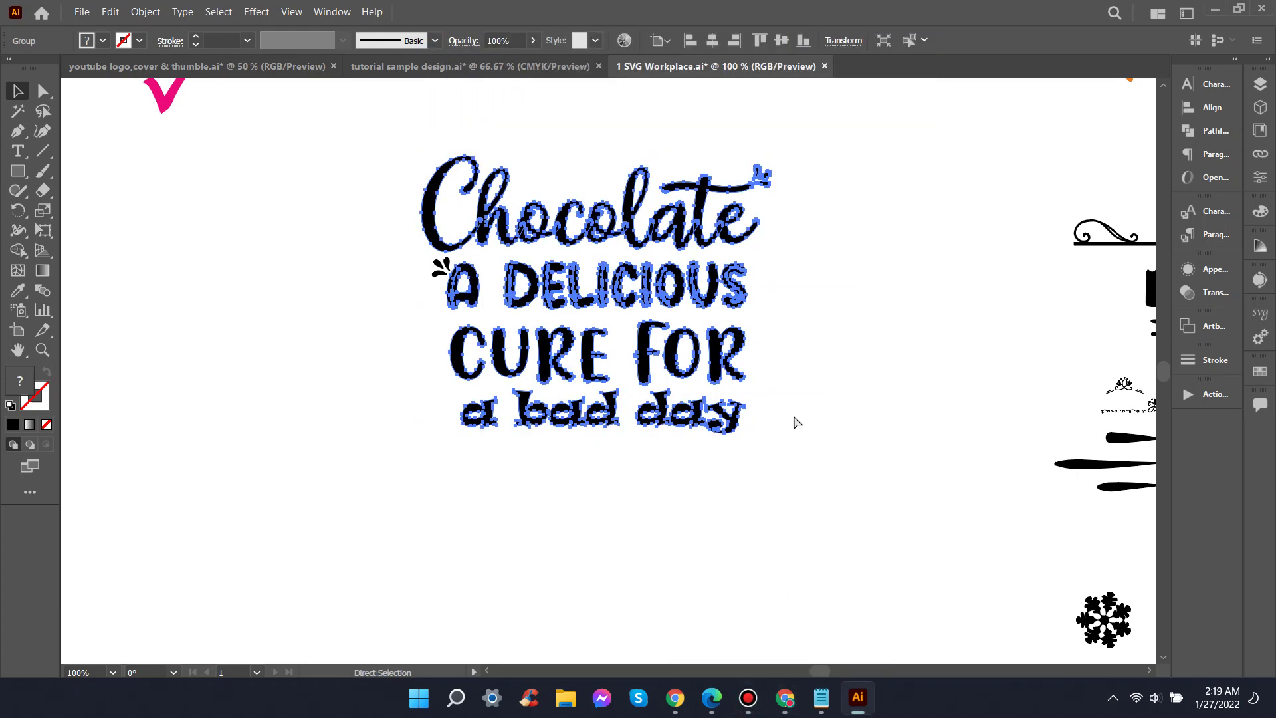
{"action": "key", "text": "v"}
{"action": "left_click", "coordinate": [373, 208]}
{"action": "left_click_drag", "start_coordinate": [331, 160], "coordinate": [846, 417]}
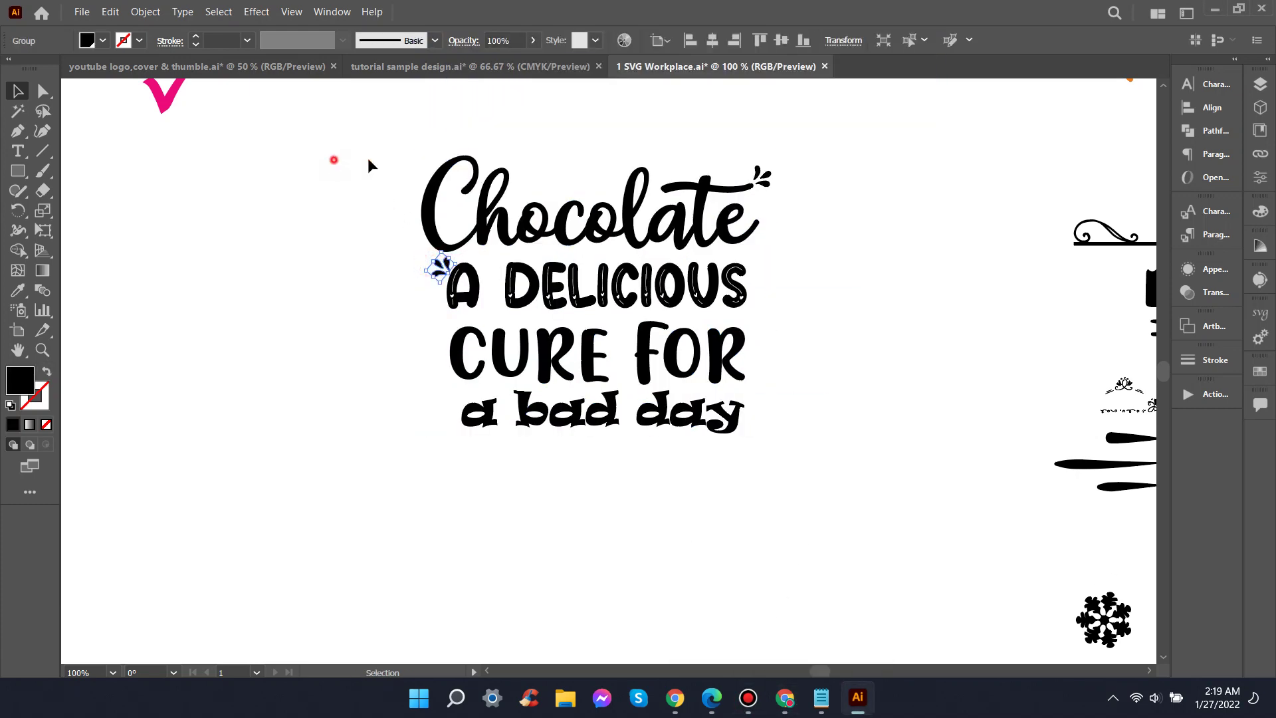
{"action": "key", "text": "a"}
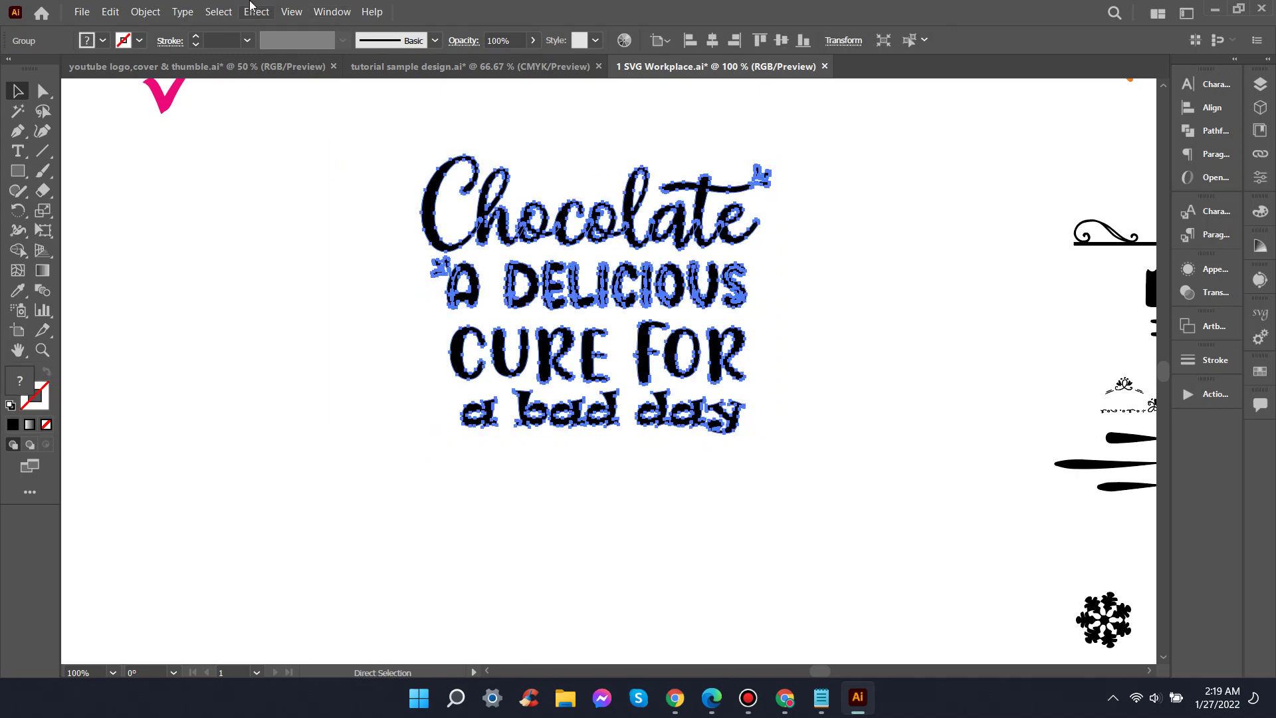
{"action": "left_click", "coordinate": [145, 11]}
{"action": "left_click", "coordinate": [187, 208]}
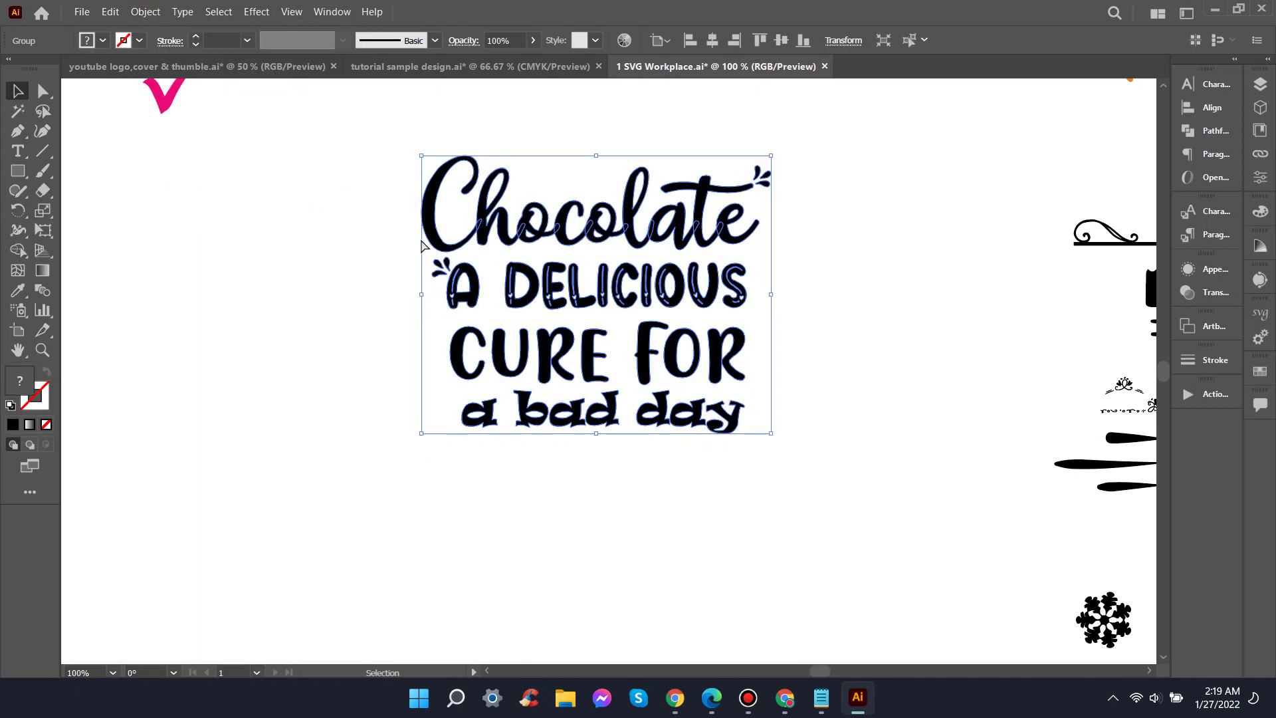
{"action": "left_click", "coordinate": [444, 67]}
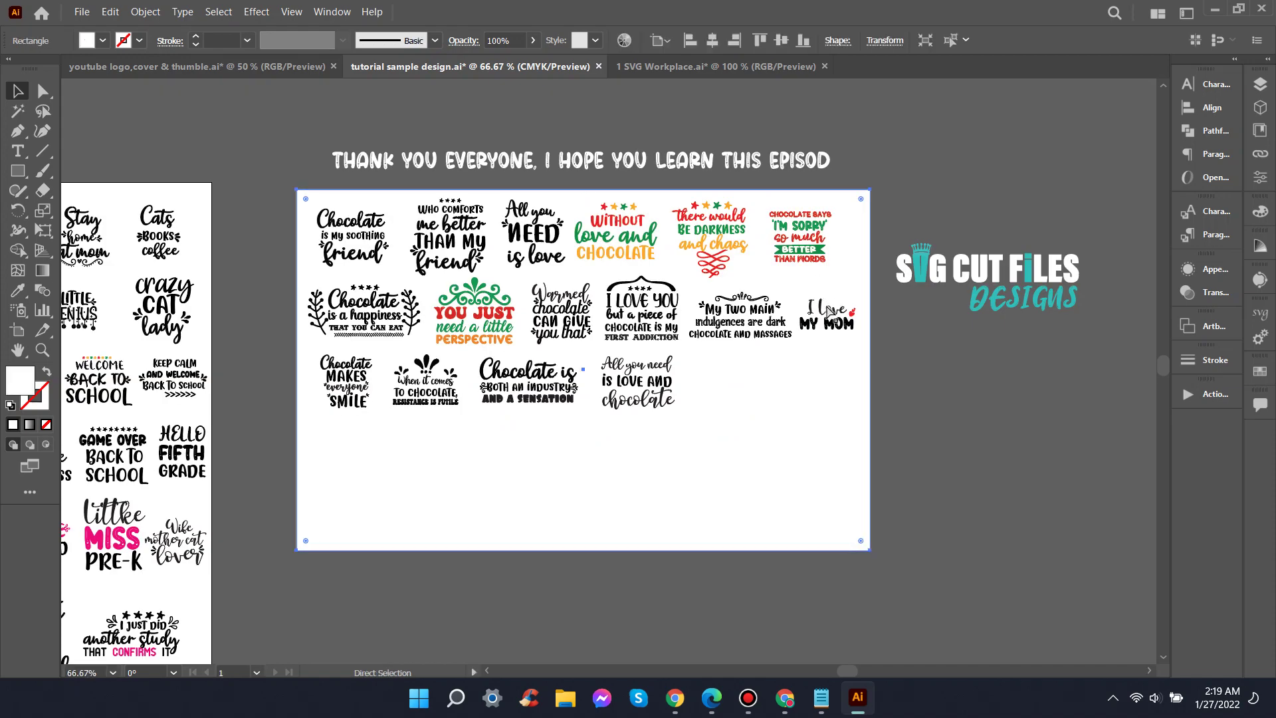
Step: Paste the expanded quote into the sheet and shrink it to fit the third row
{"action": "key", "text": "ctrl+v"}
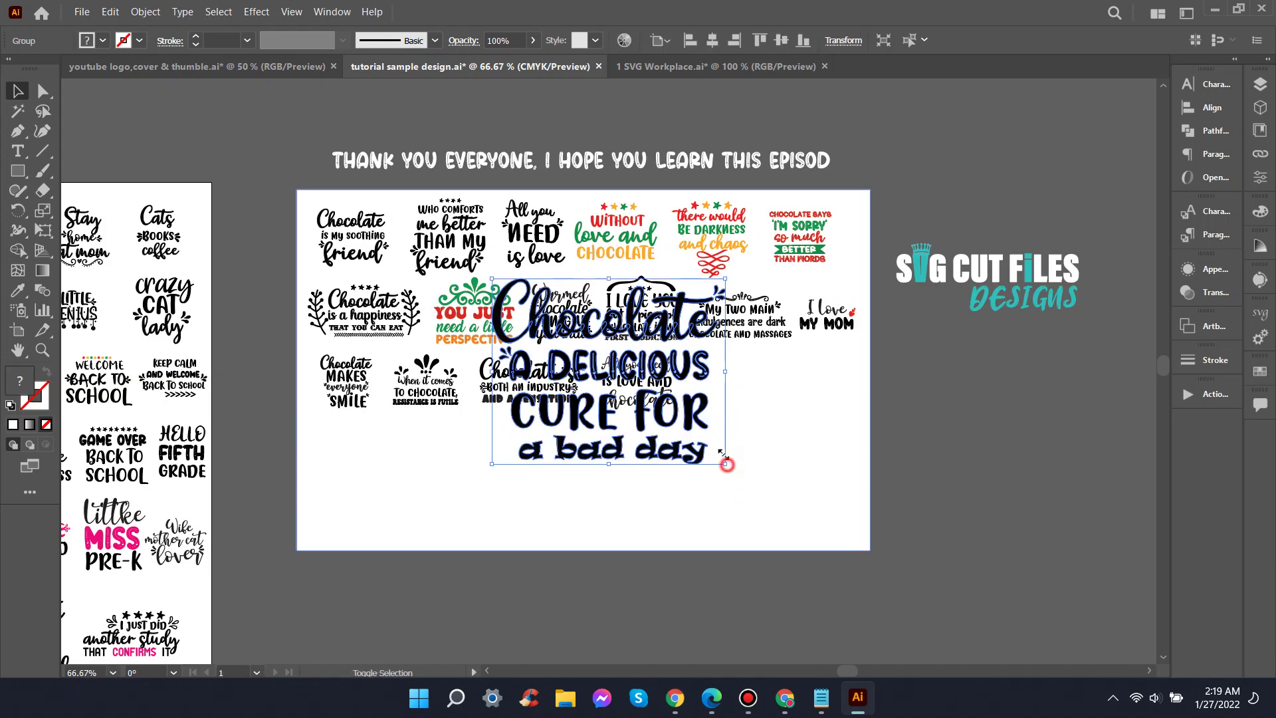
{"action": "mouse_move", "coordinate": [727, 463]}
{"action": "left_mouse_down"}
{"action": "mouse_move", "coordinate": [645, 399]}
{"action": "mouse_move", "coordinate": [727, 385]}
{"action": "left_mouse_up"}
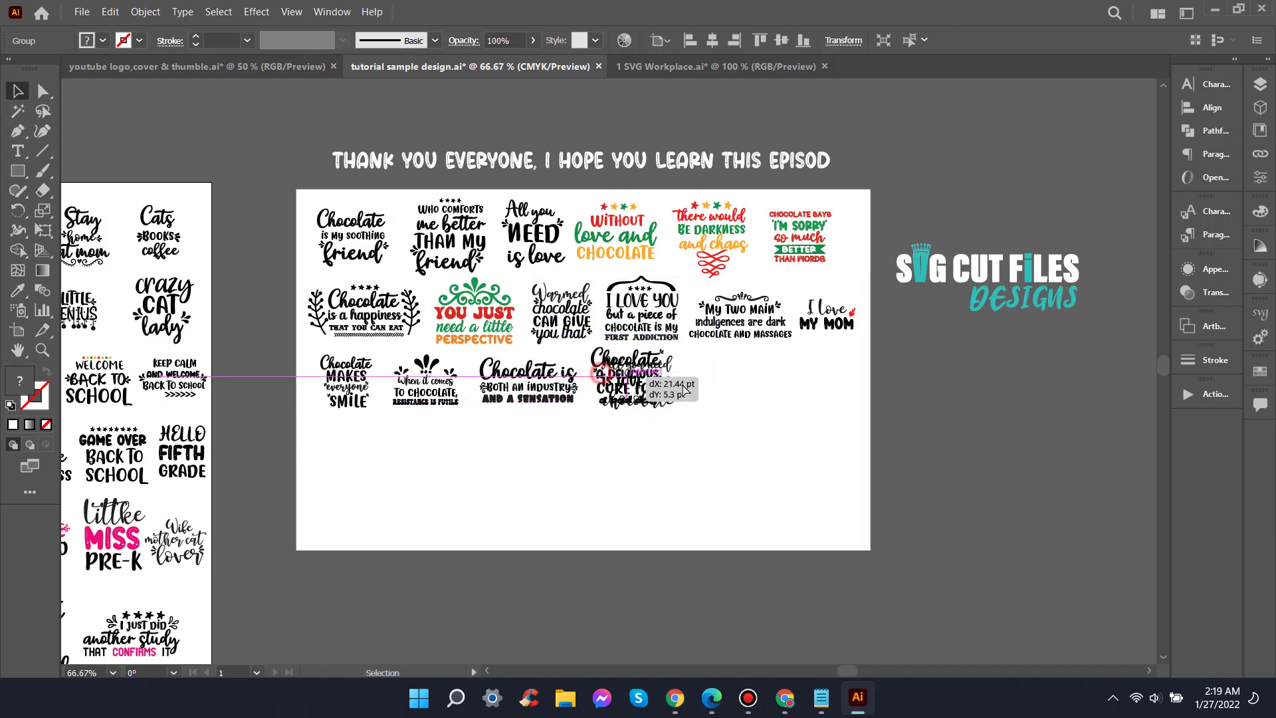
{"action": "left_click", "coordinate": [766, 442]}
{"action": "scroll", "coordinate": [741, 438], "scroll_direction": "up", "scroll_amount": 1}
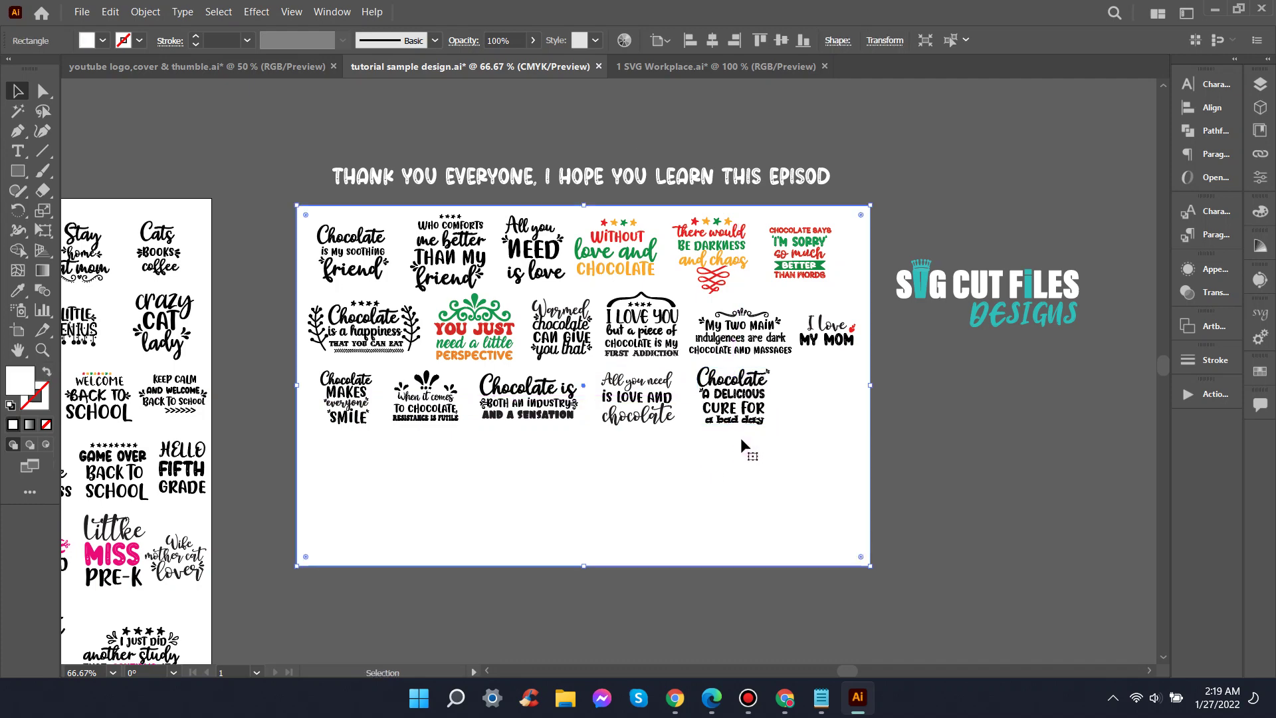
{"action": "scroll", "coordinate": [731, 439], "scroll_direction": "up", "scroll_amount": 1}
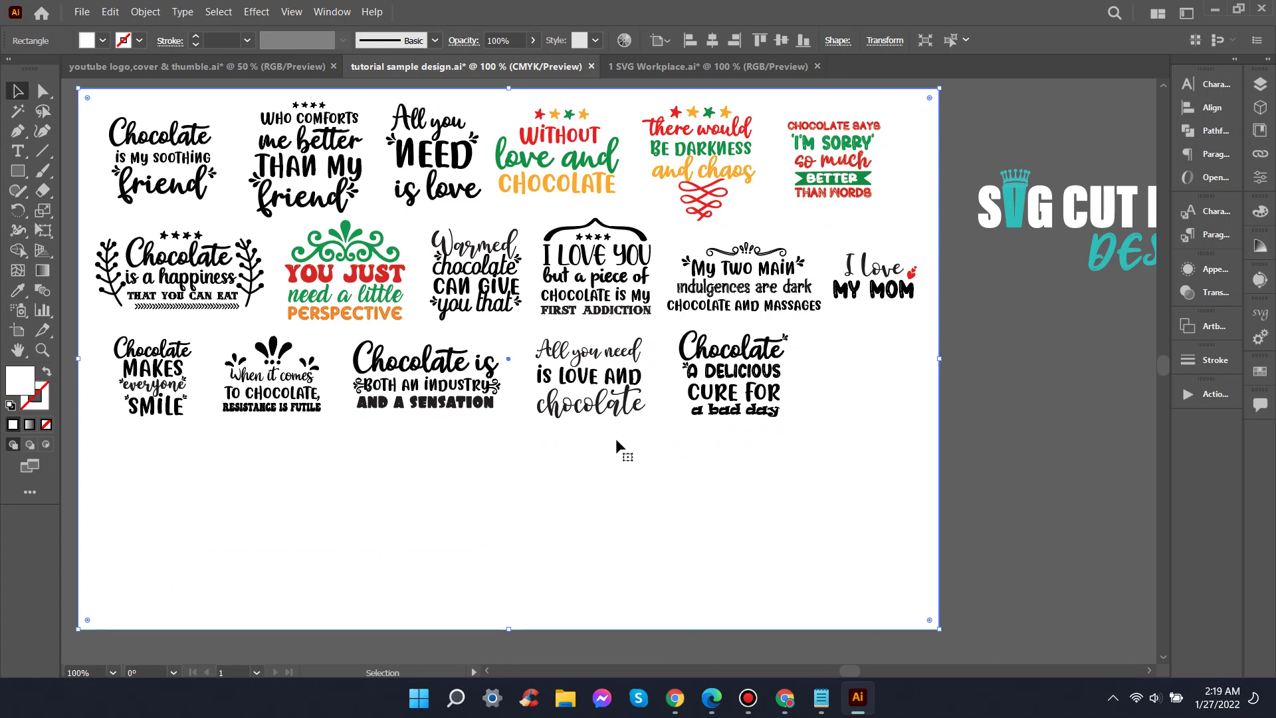
Step: Shift the white background rectangle slightly left behind the designs
{"action": "left_click_drag", "start_coordinate": [320, 437], "coordinate": [131, 398]}
{"action": "mouse_move", "coordinate": [202, 428]}
{"action": "left_mouse_down"}
{"action": "mouse_move", "coordinate": [177, 437]}
{"action": "mouse_move", "coordinate": [176, 424]}
{"action": "left_mouse_up"}
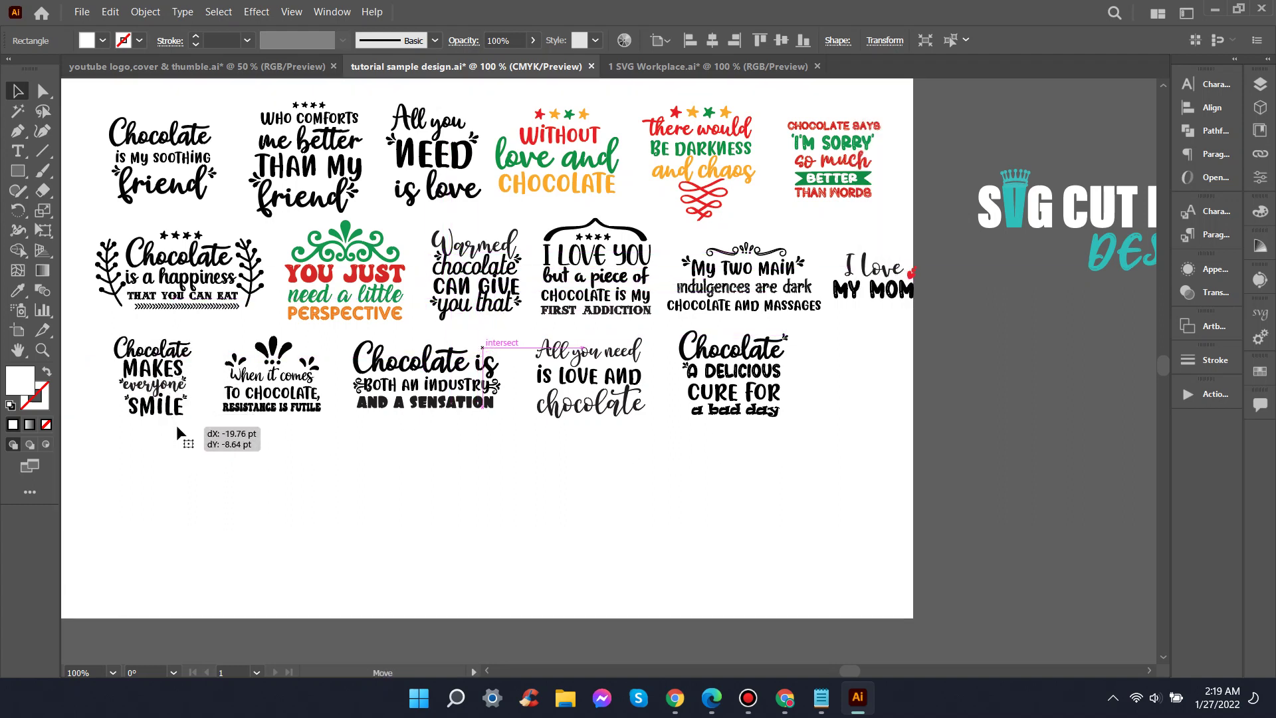
{"action": "left_click", "coordinate": [1067, 462]}
{"action": "left_click", "coordinate": [170, 460]}
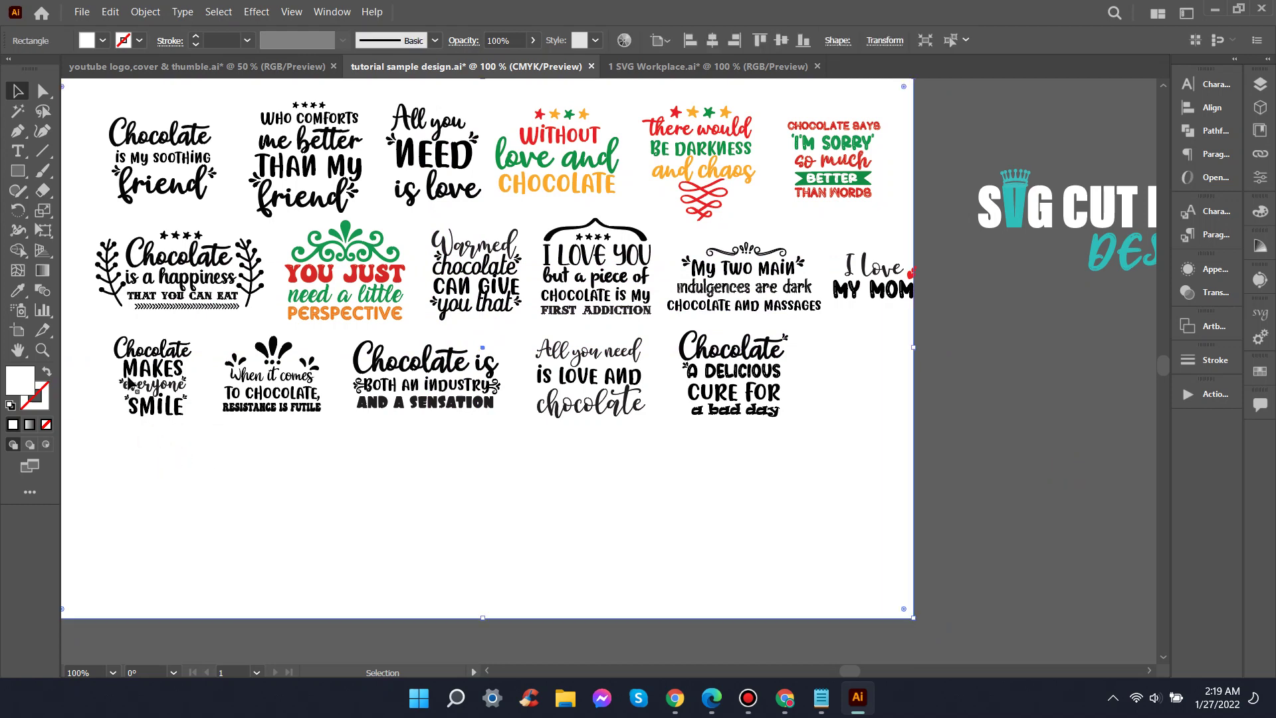
{"action": "left_click", "coordinate": [172, 374]}
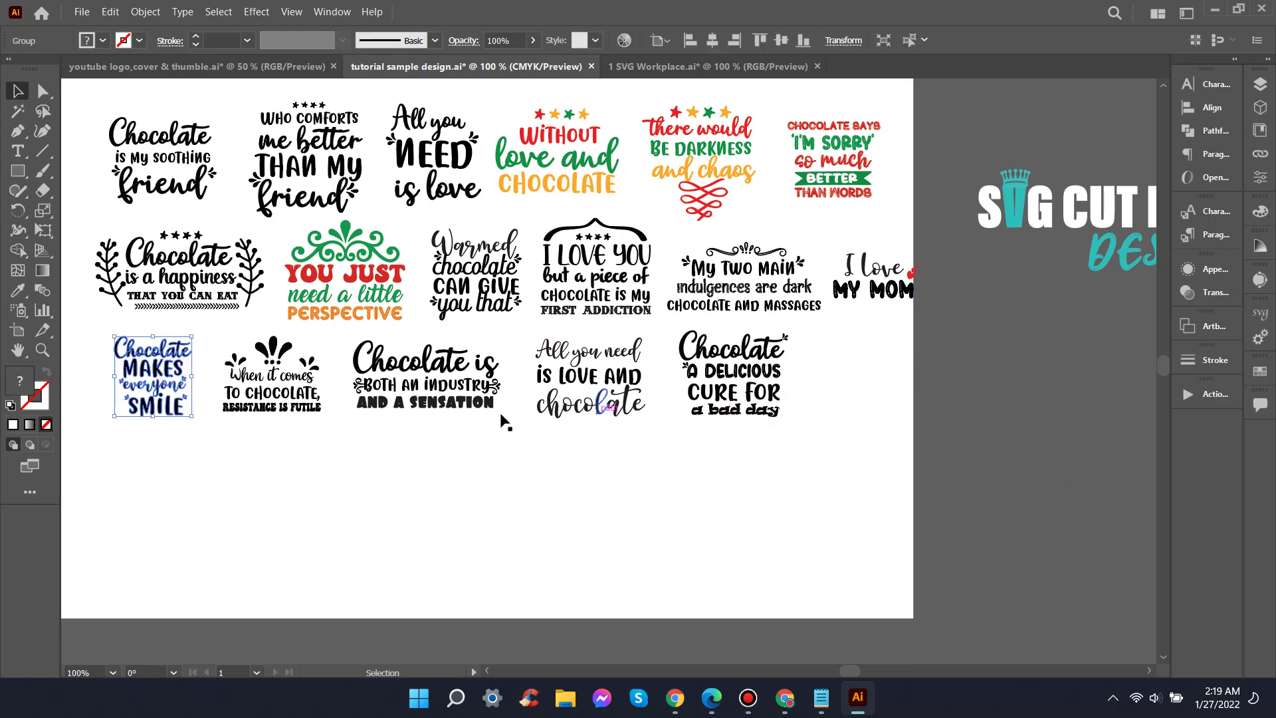
Step: Give the 'Chocolate is both an industry and a sensation' design a dark red 4F0A0A fill
{"action": "left_click", "coordinate": [464, 400]}
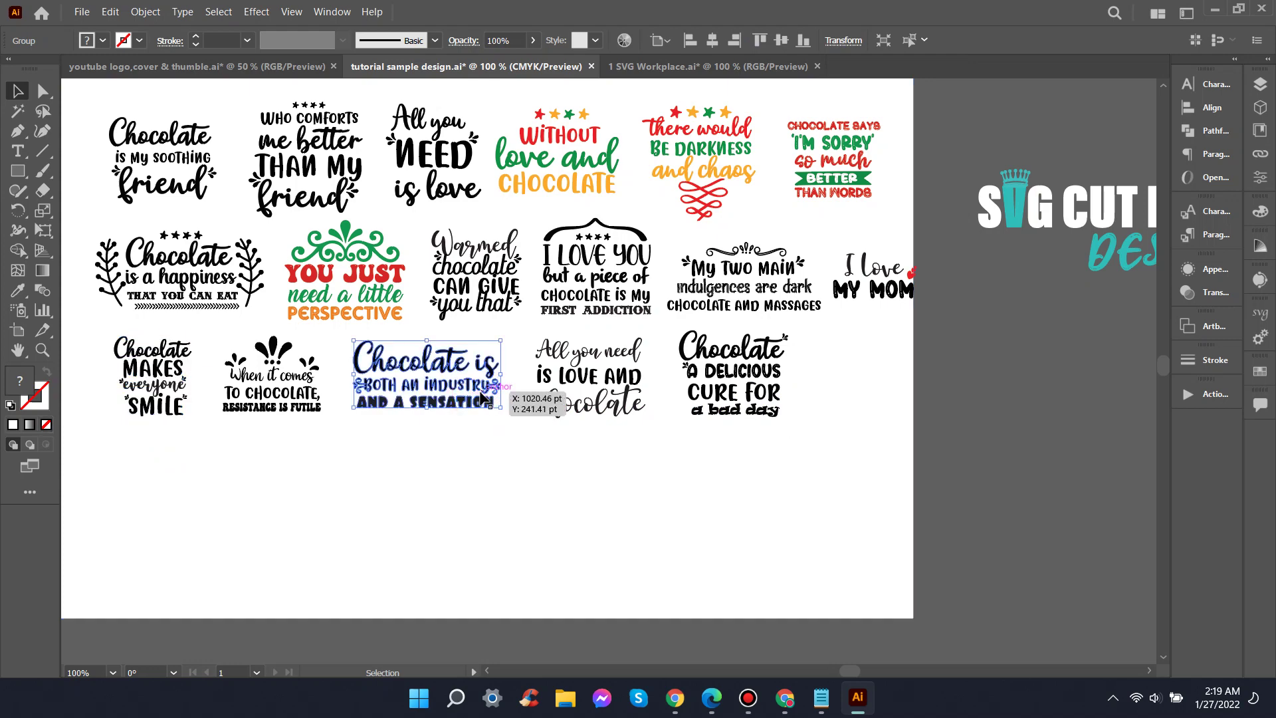
{"action": "key", "text": "i"}
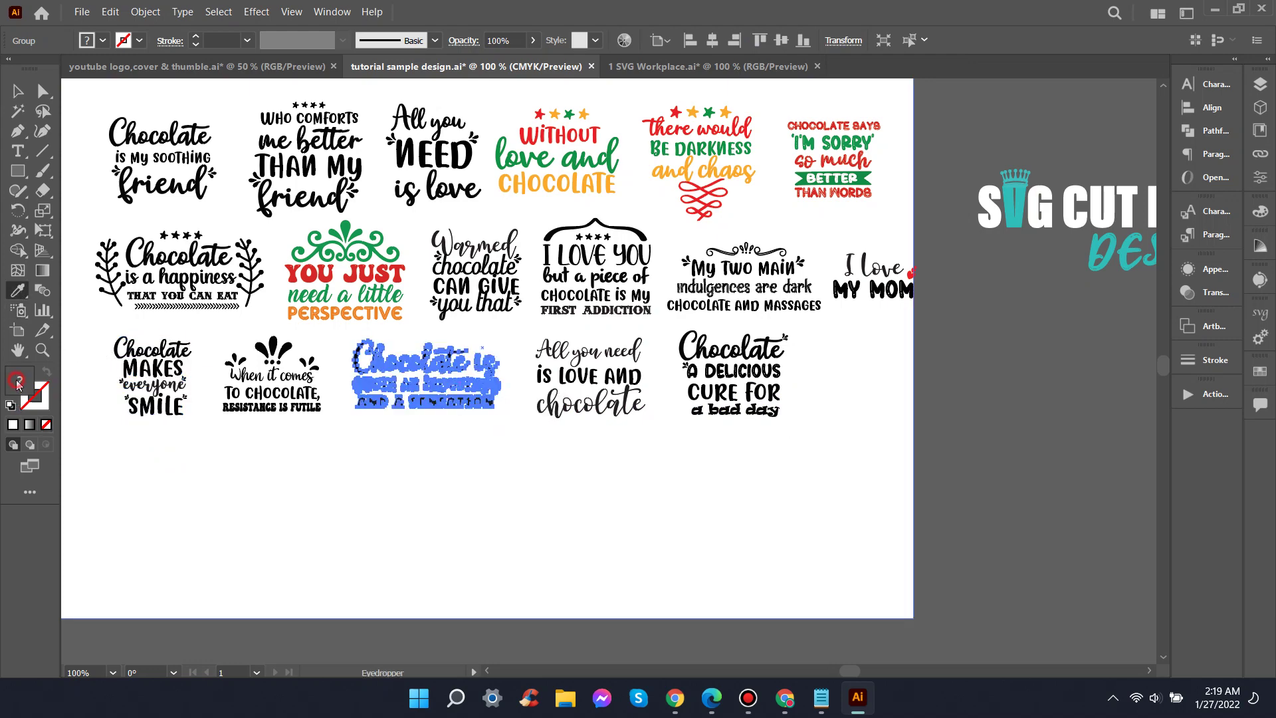
{"action": "double_click", "coordinate": [19, 383]}
{"action": "left_click_drag", "start_coordinate": [611, 388], "coordinate": [598, 357]}
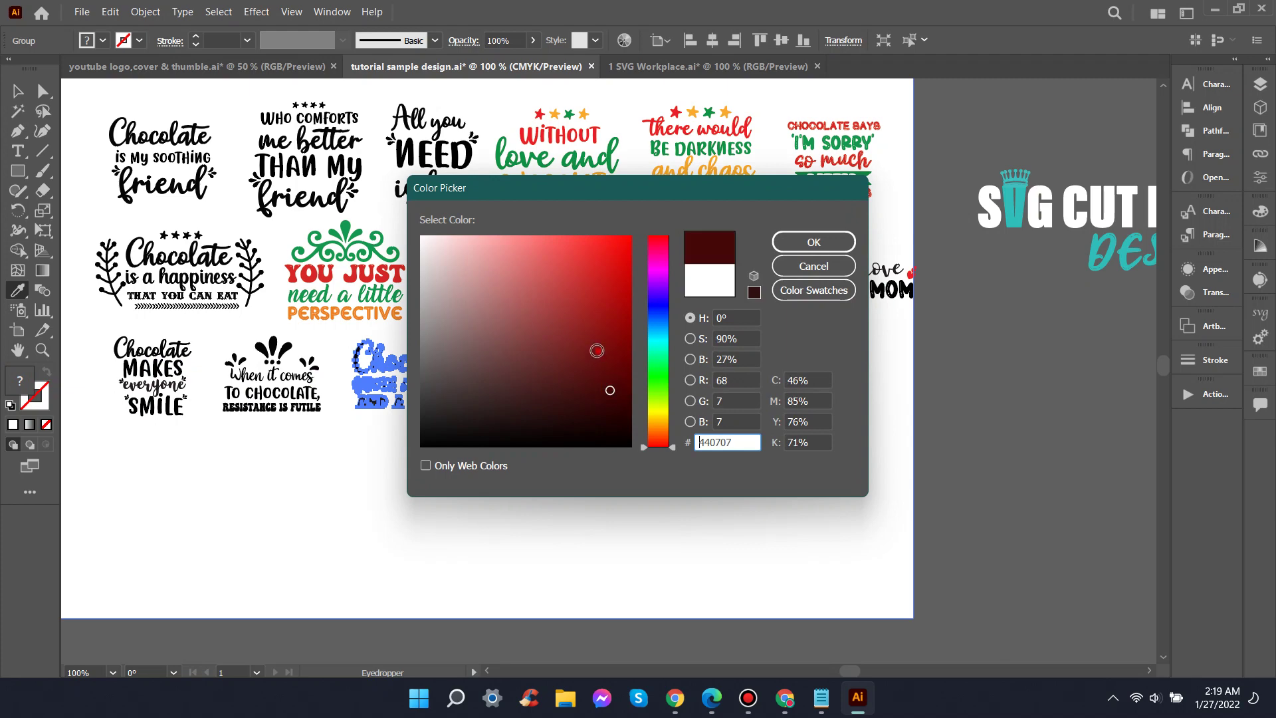
{"action": "left_click", "coordinate": [815, 242]}
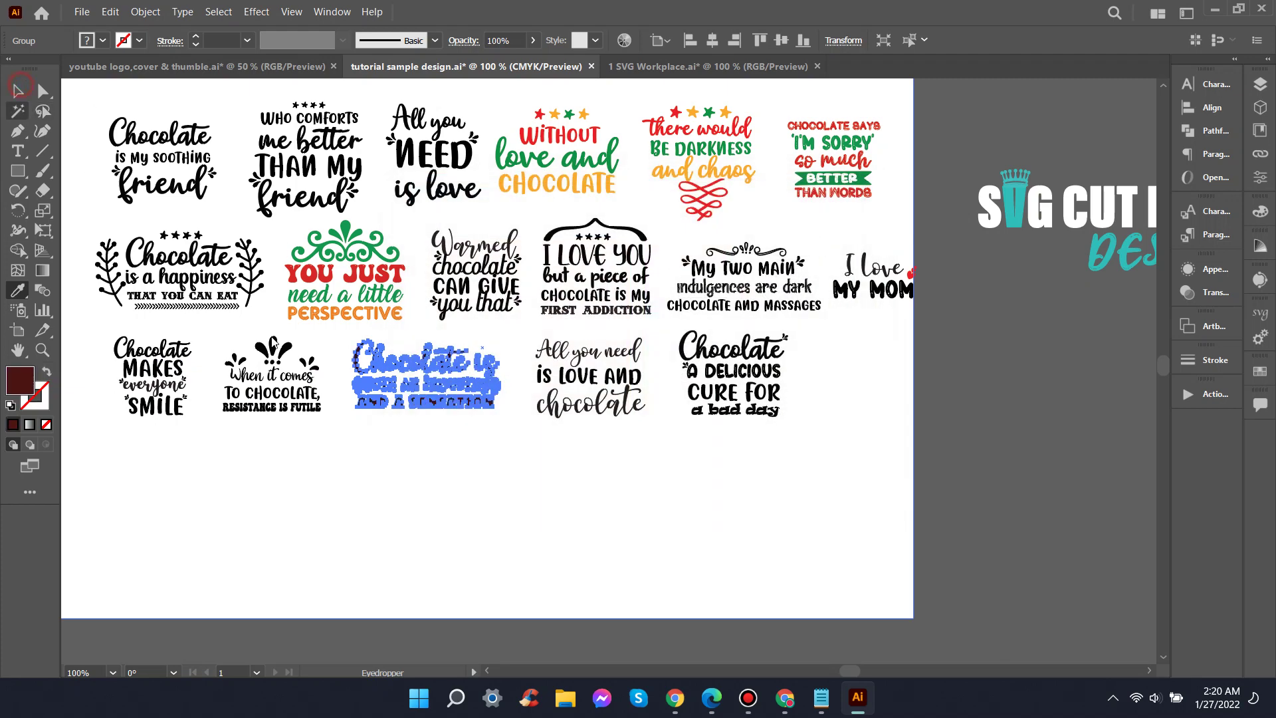
{"action": "key", "text": "v"}
{"action": "left_click", "coordinate": [343, 459]}
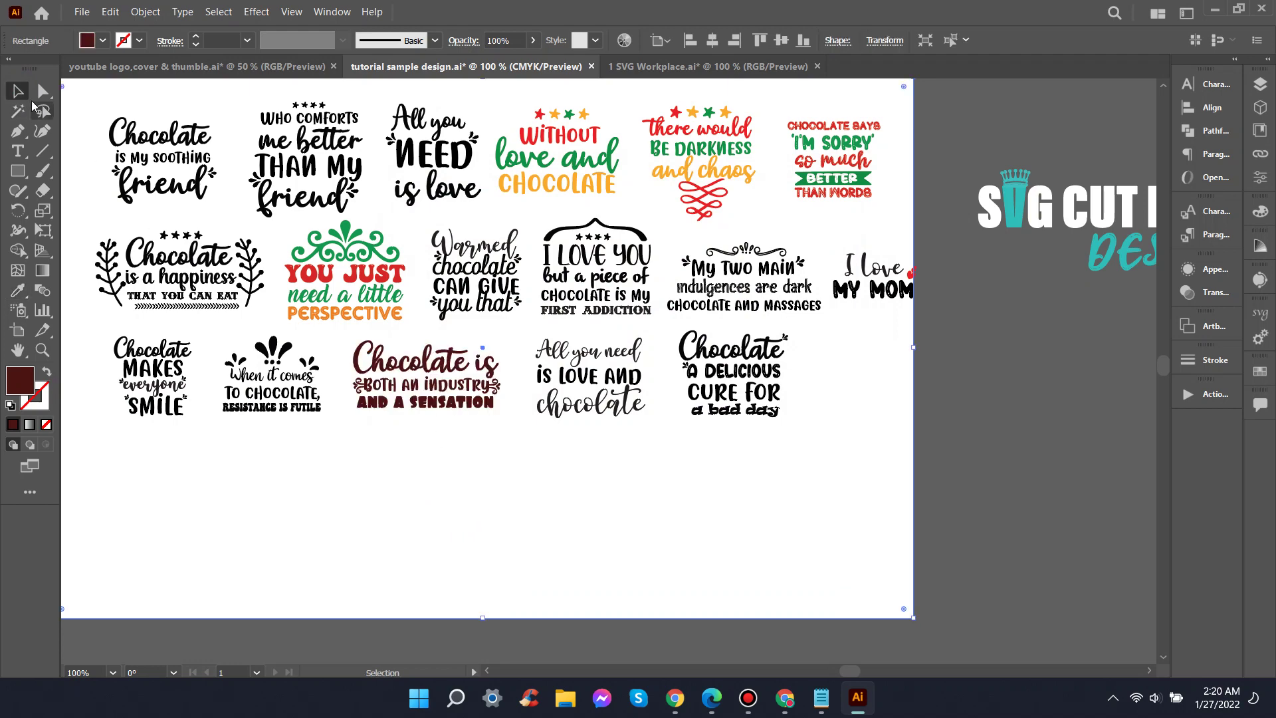
Step: Select the recoloured quote on the sheet and bring up the T-shirt thumbnail document
{"action": "scroll", "coordinate": [289, 442], "scroll_direction": "up", "scroll_amount": 3}
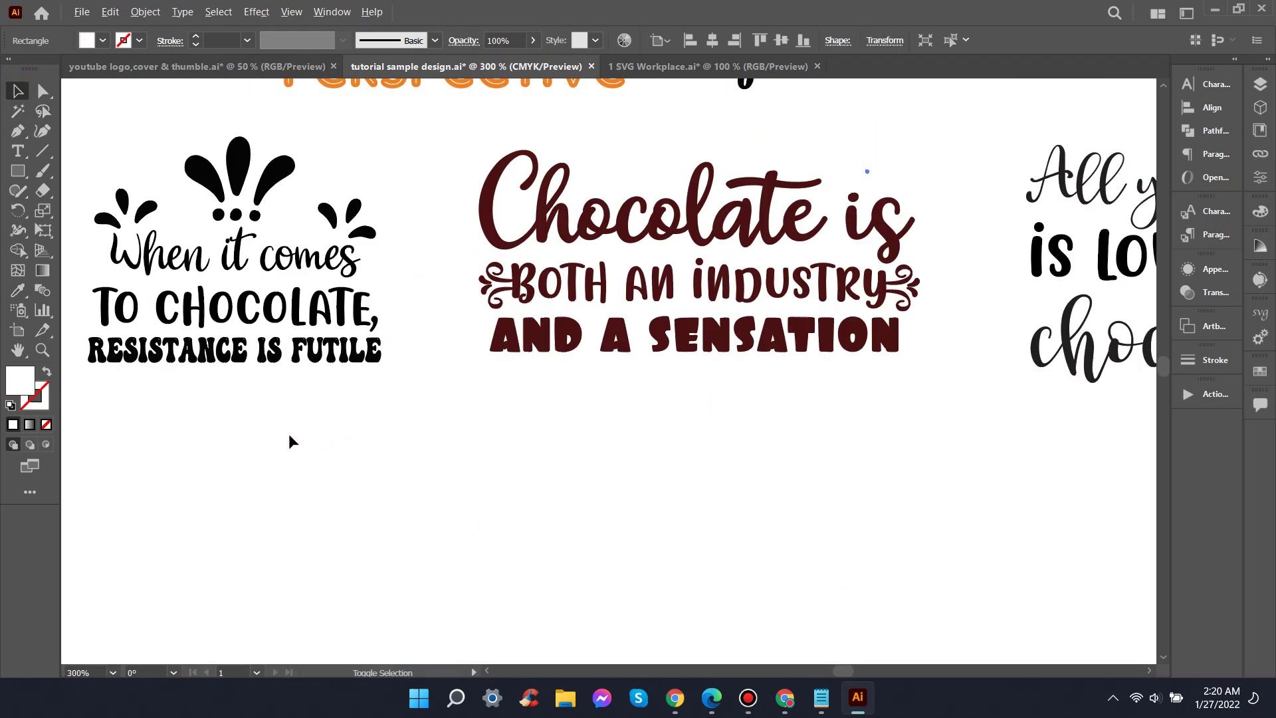
{"action": "scroll", "coordinate": [707, 443], "scroll_direction": "down", "scroll_amount": 1}
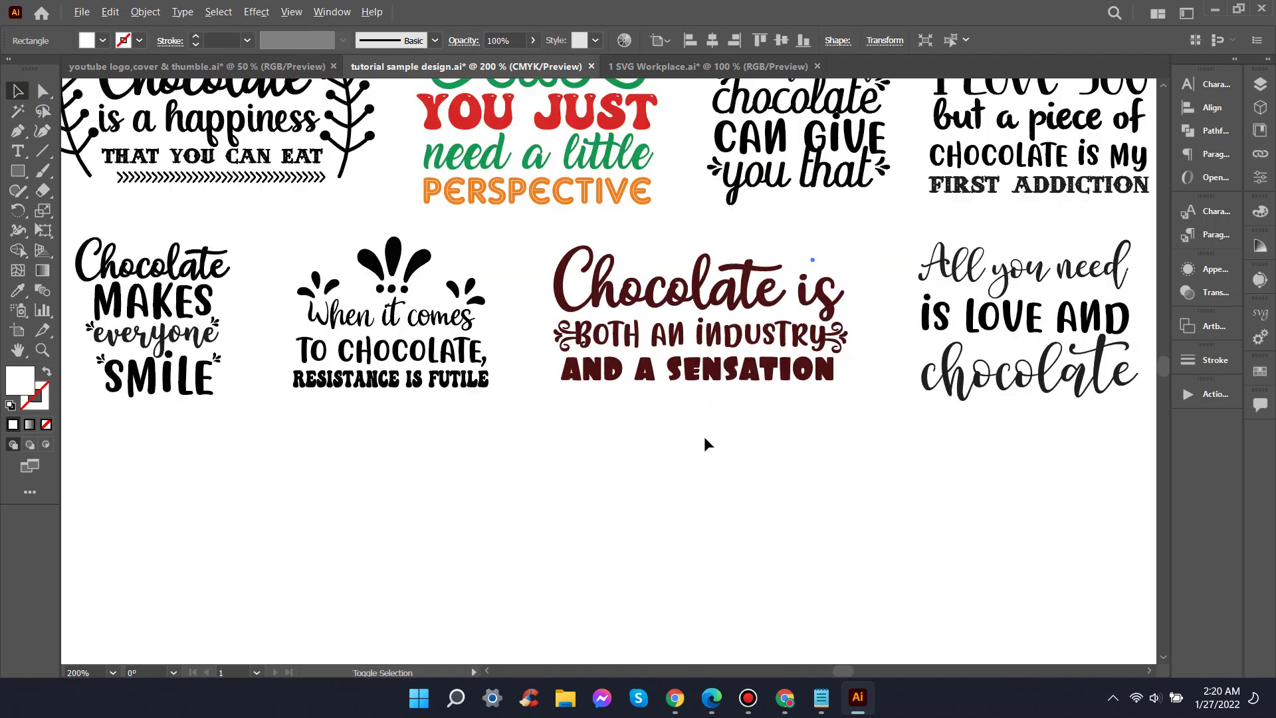
{"action": "scroll", "coordinate": [704, 444], "scroll_direction": "down", "scroll_amount": 1}
{"action": "left_click_drag", "start_coordinate": [835, 450], "coordinate": [721, 487]}
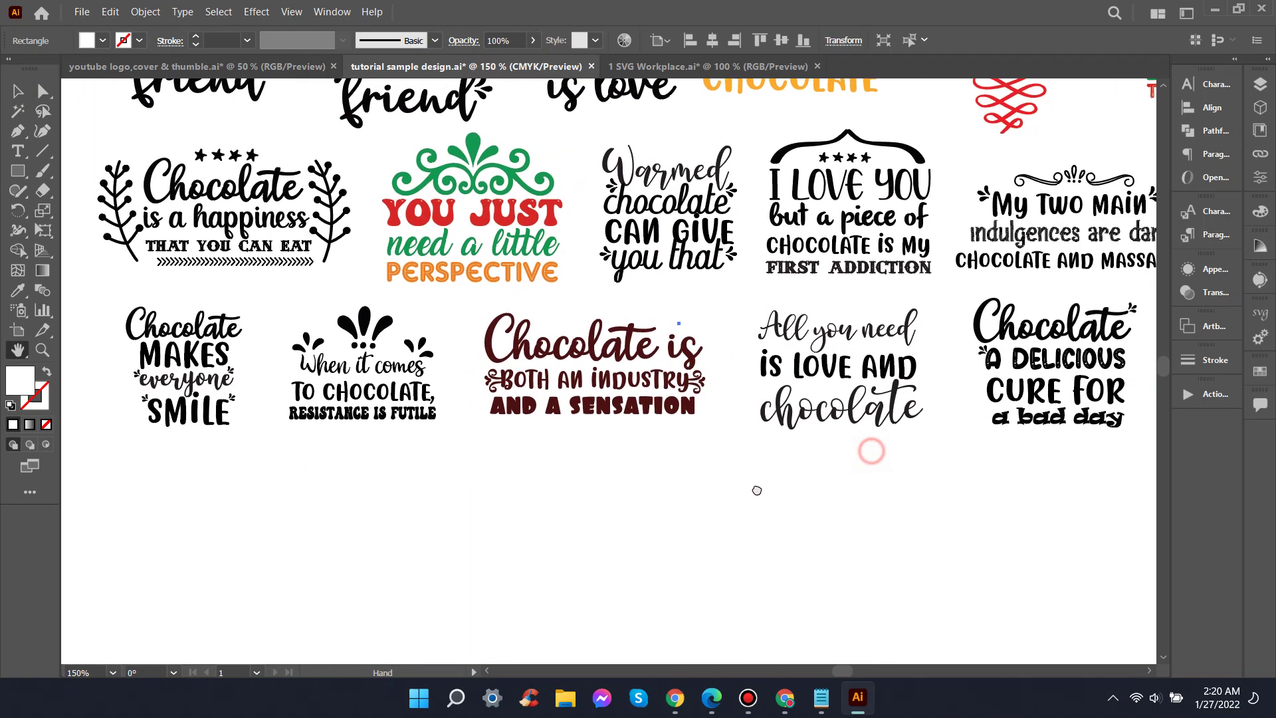
{"action": "left_click", "coordinate": [678, 412], "text": "ctrl"}
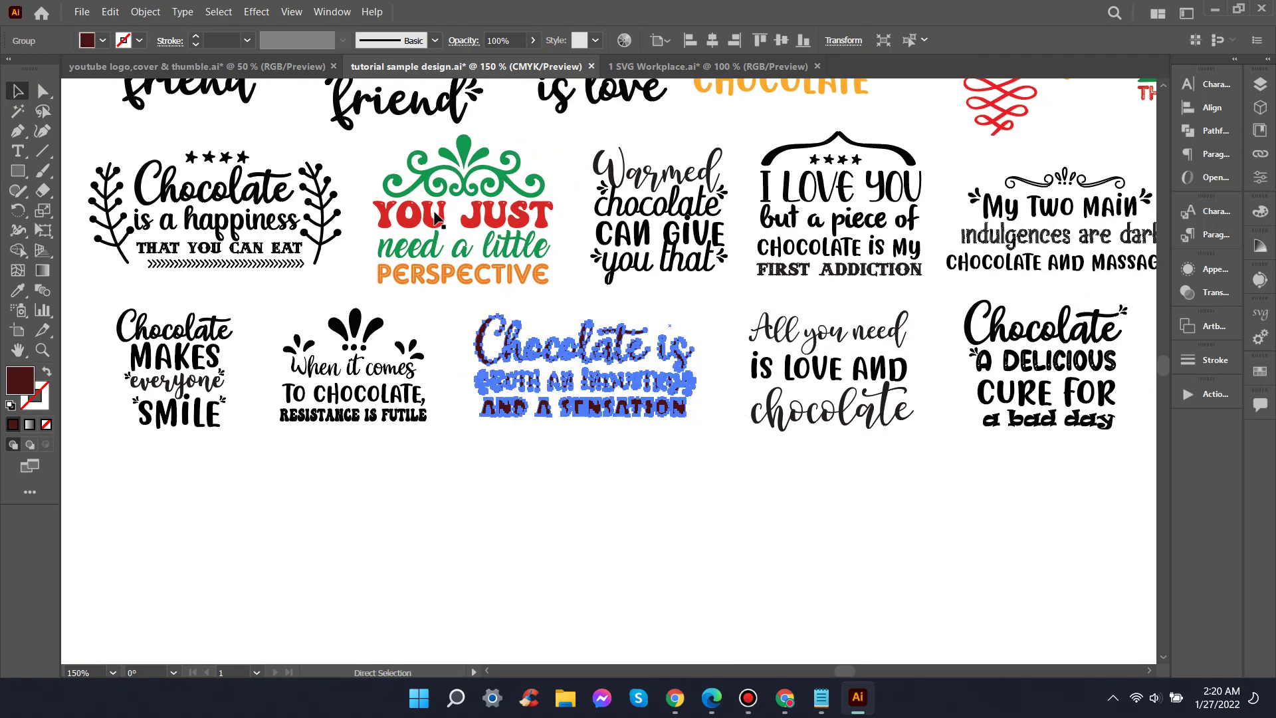
{"action": "left_click", "coordinate": [240, 66]}
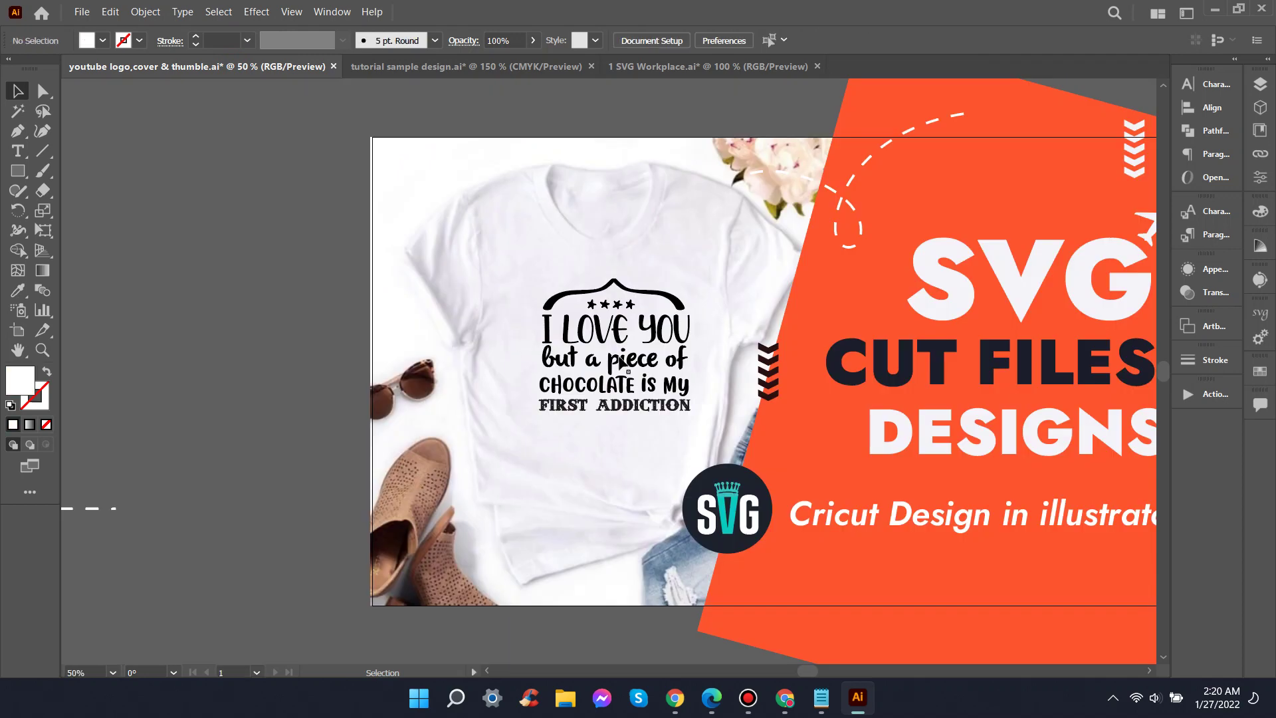
Step: Move the I LOVE YOU design aside and fit the dark red chocolate quote onto the shirt
{"action": "left_click_drag", "start_coordinate": [669, 358], "coordinate": [640, 369]}
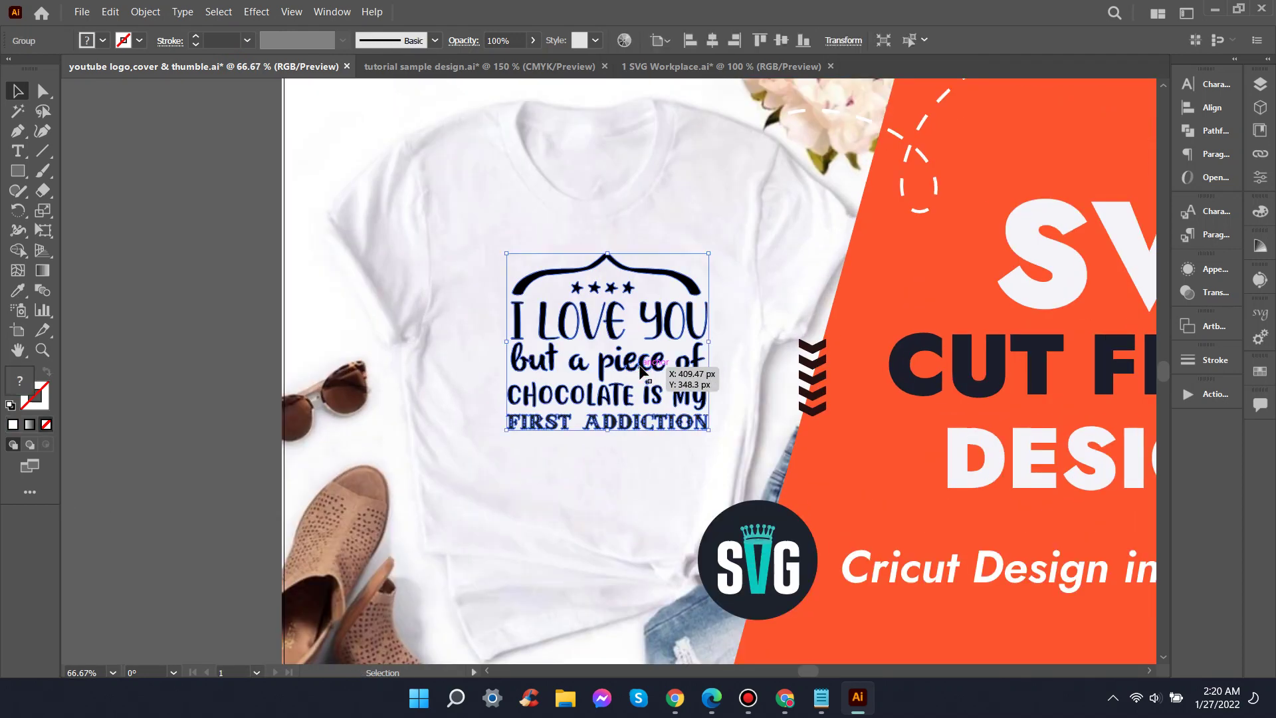
{"action": "mouse_move", "coordinate": [685, 422]}
{"action": "left_mouse_down"}
{"action": "mouse_move", "coordinate": [730, 460]}
{"action": "mouse_move", "coordinate": [748, 451]}
{"action": "left_mouse_up"}
{"action": "left_click_drag", "start_coordinate": [714, 368], "coordinate": [710, 338]}
{"action": "left_click_drag", "start_coordinate": [744, 377], "coordinate": [678, 367]}
{"action": "left_click", "coordinate": [696, 415]}
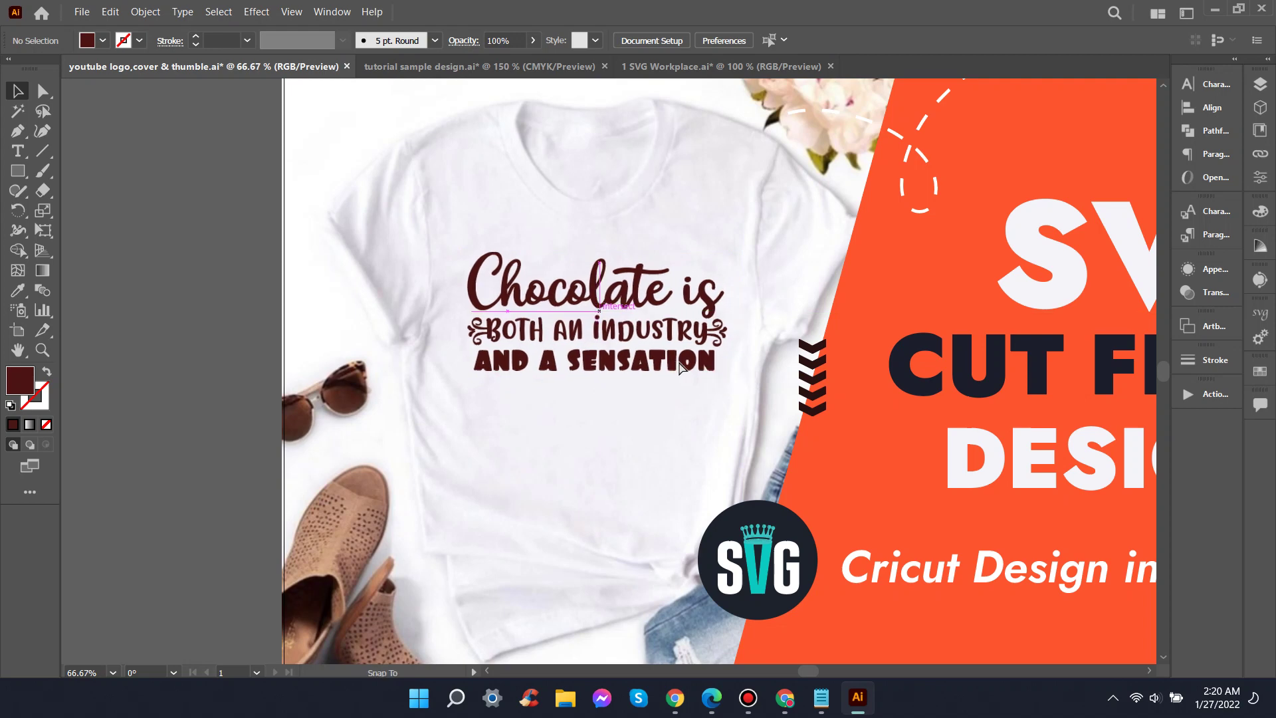
{"action": "left_click", "coordinate": [185, 318]}
Step: Export the thumbnail with the Preview File Ready action and return to the 1 SVG Workplace document
{"action": "scroll", "coordinate": [234, 318], "scroll_direction": "down", "scroll_amount": 1}
{"action": "scroll", "coordinate": [233, 318], "scroll_direction": "down", "scroll_amount": 1}
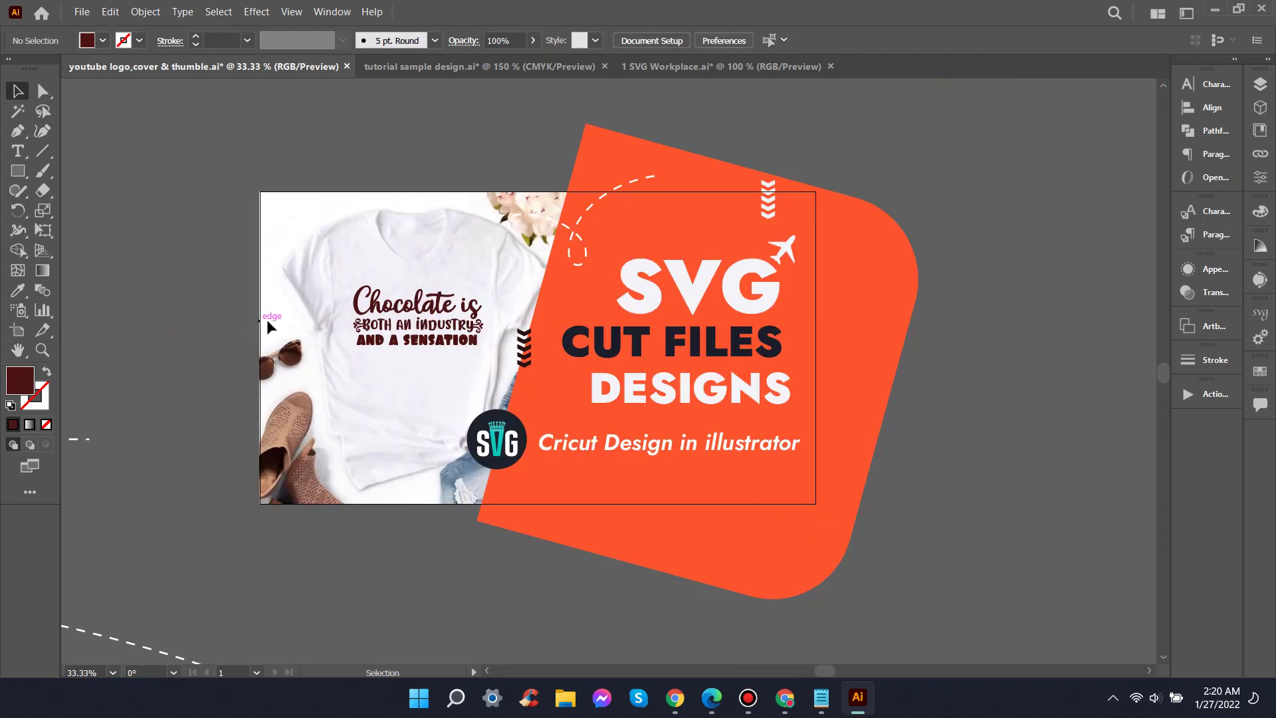
{"action": "left_click", "coordinate": [1190, 396]}
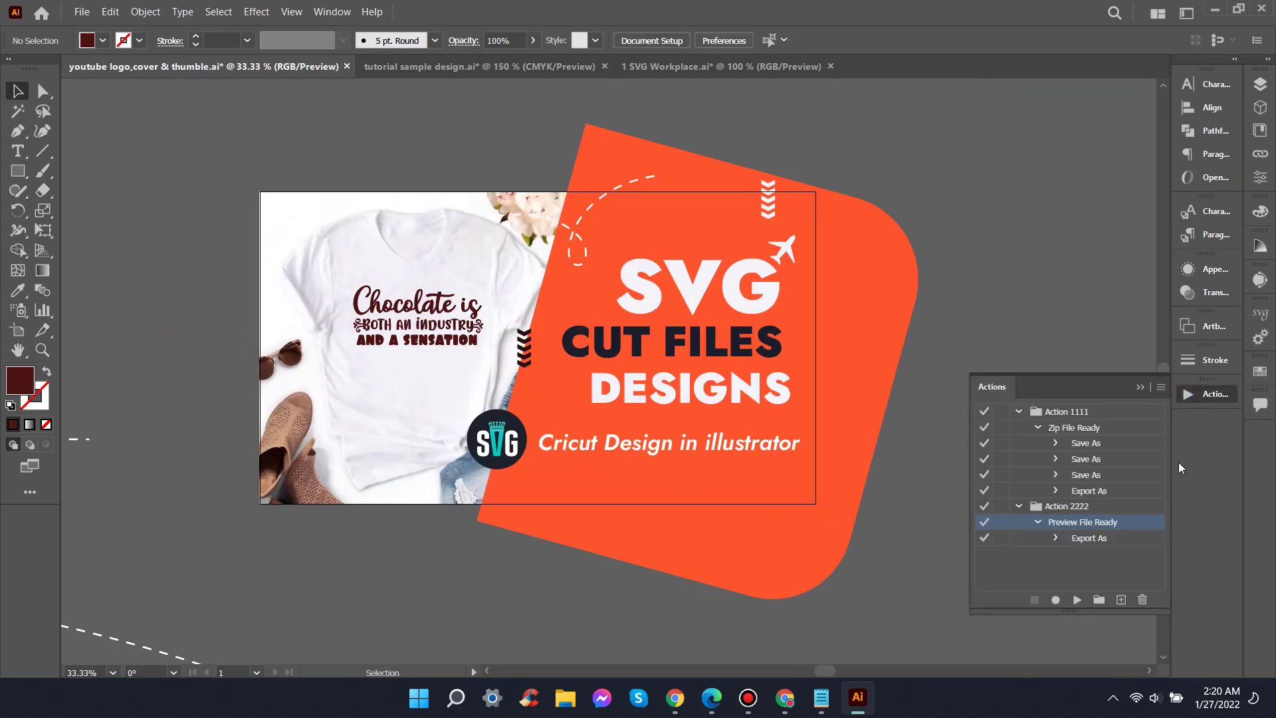
{"action": "left_click", "coordinate": [1078, 599]}
{"action": "key", "text": "ctrl+0"}
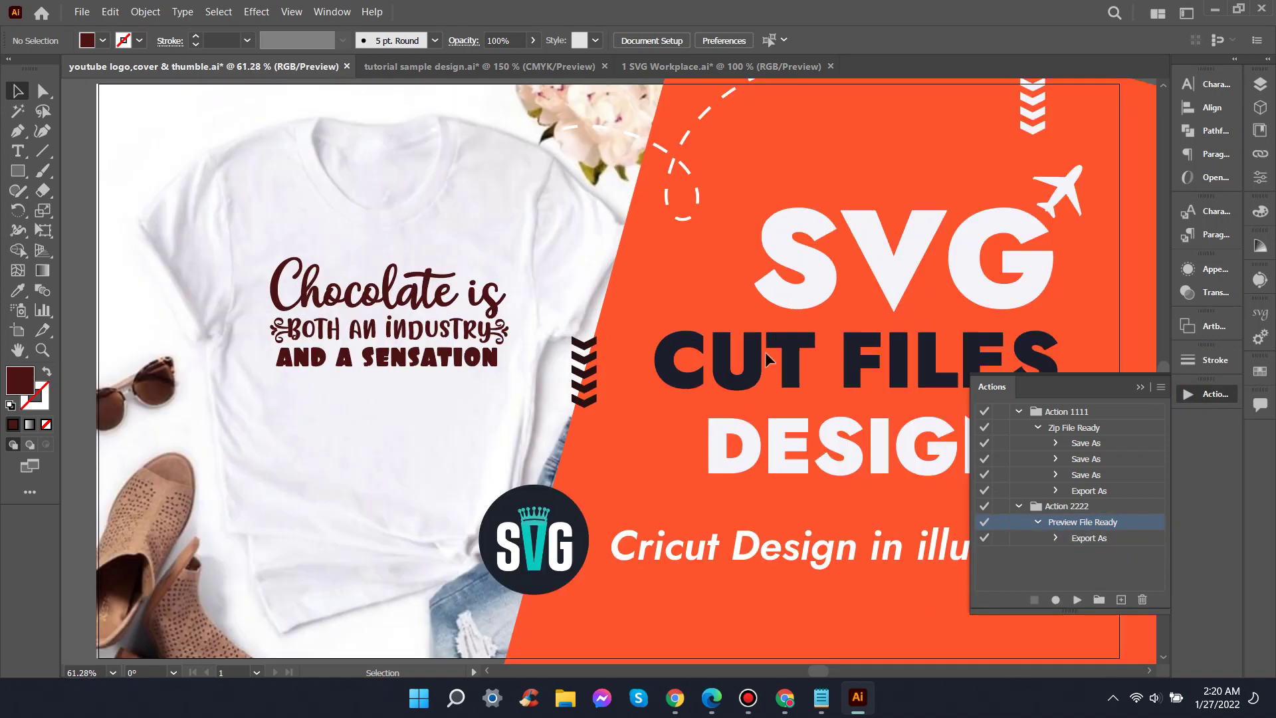
{"action": "left_click", "coordinate": [637, 69]}
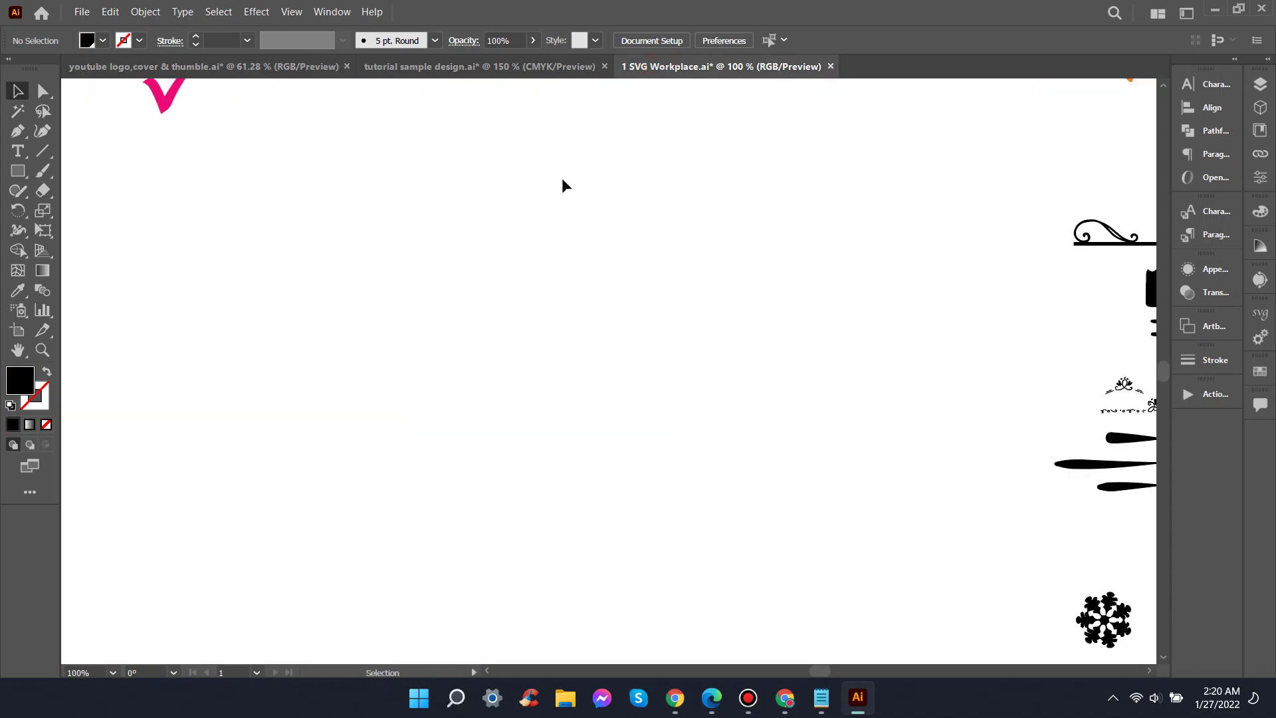
Step: Review the finished chocolate collection sheet in tutorial sample design.ai, zoomed out to 50%
{"action": "left_click", "coordinate": [505, 67]}
{"action": "scroll", "coordinate": [764, 304], "scroll_direction": "down", "scroll_amount": 1}
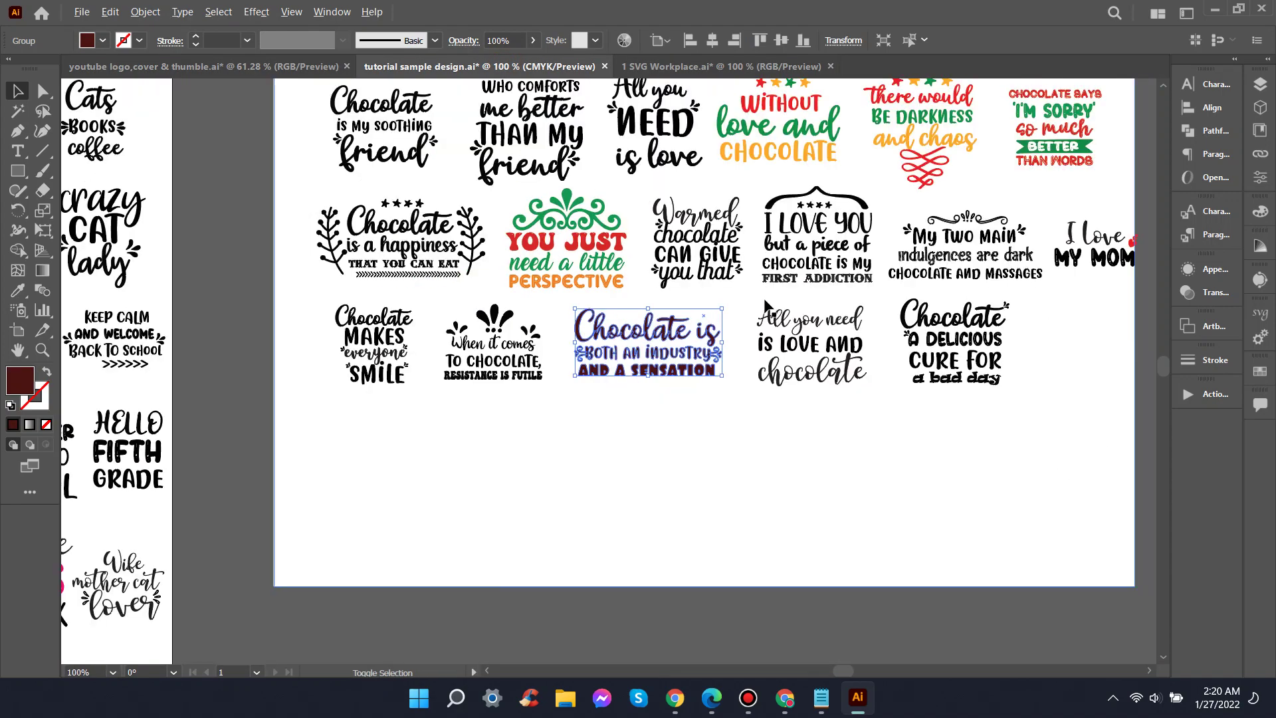
{"action": "scroll", "coordinate": [766, 306], "scroll_direction": "down", "scroll_amount": 1}
{"action": "scroll", "coordinate": [784, 308], "scroll_direction": "down", "scroll_amount": 1}
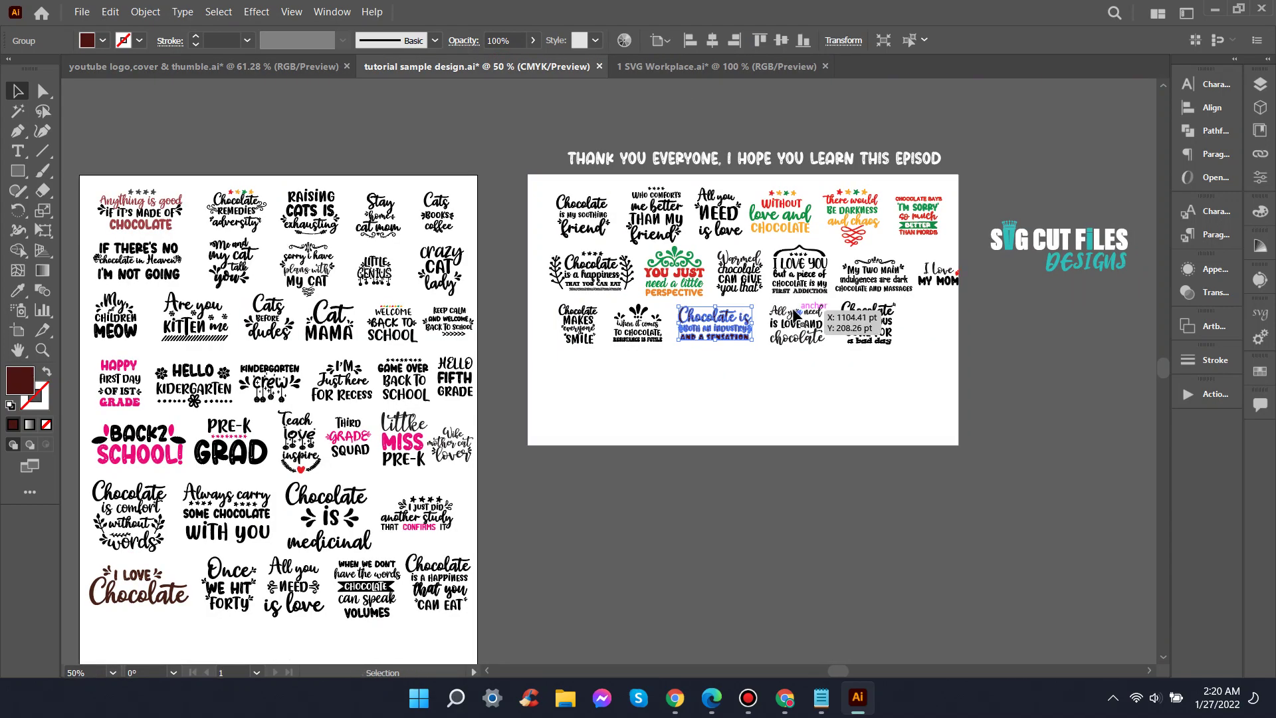
{"action": "scroll", "coordinate": [795, 316], "scroll_direction": "down", "scroll_amount": 1}
Step: Minimize Illustrator and Notepad to leave the desktop showing
{"action": "left_click", "coordinate": [1214, 11]}
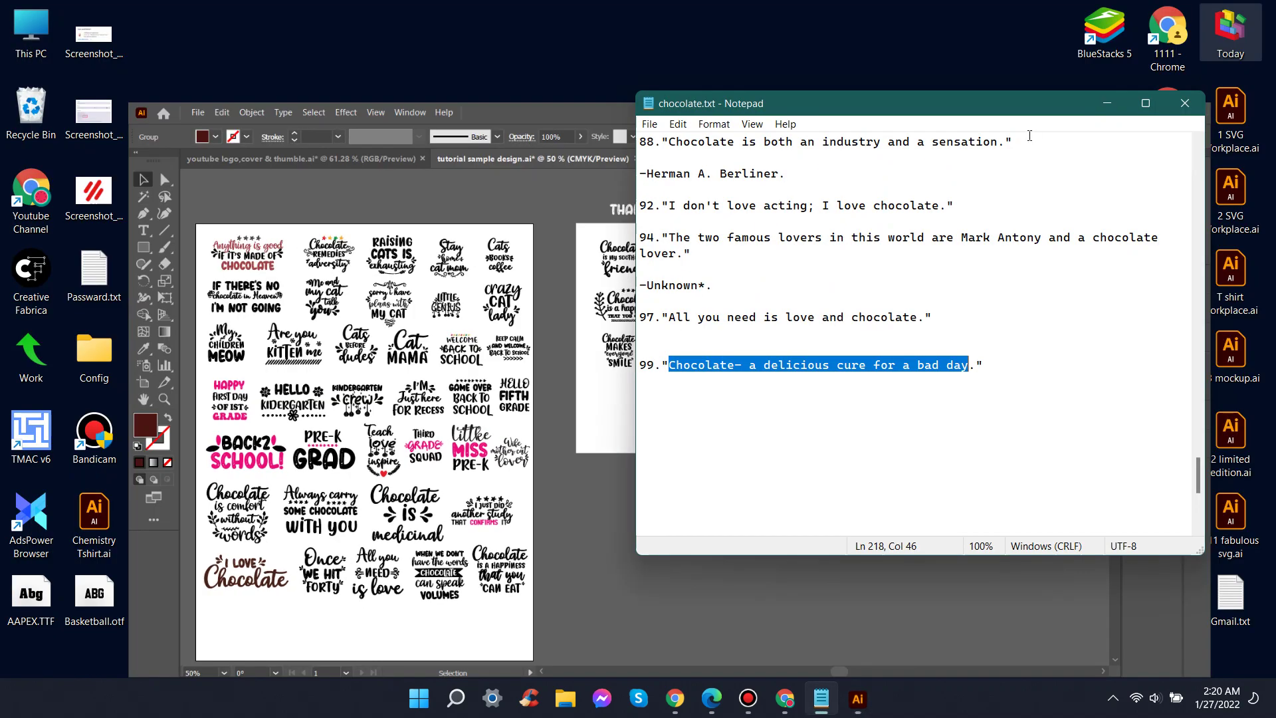
{"action": "left_click", "coordinate": [1113, 120]}
{"action": "left_click", "coordinate": [751, 707]}
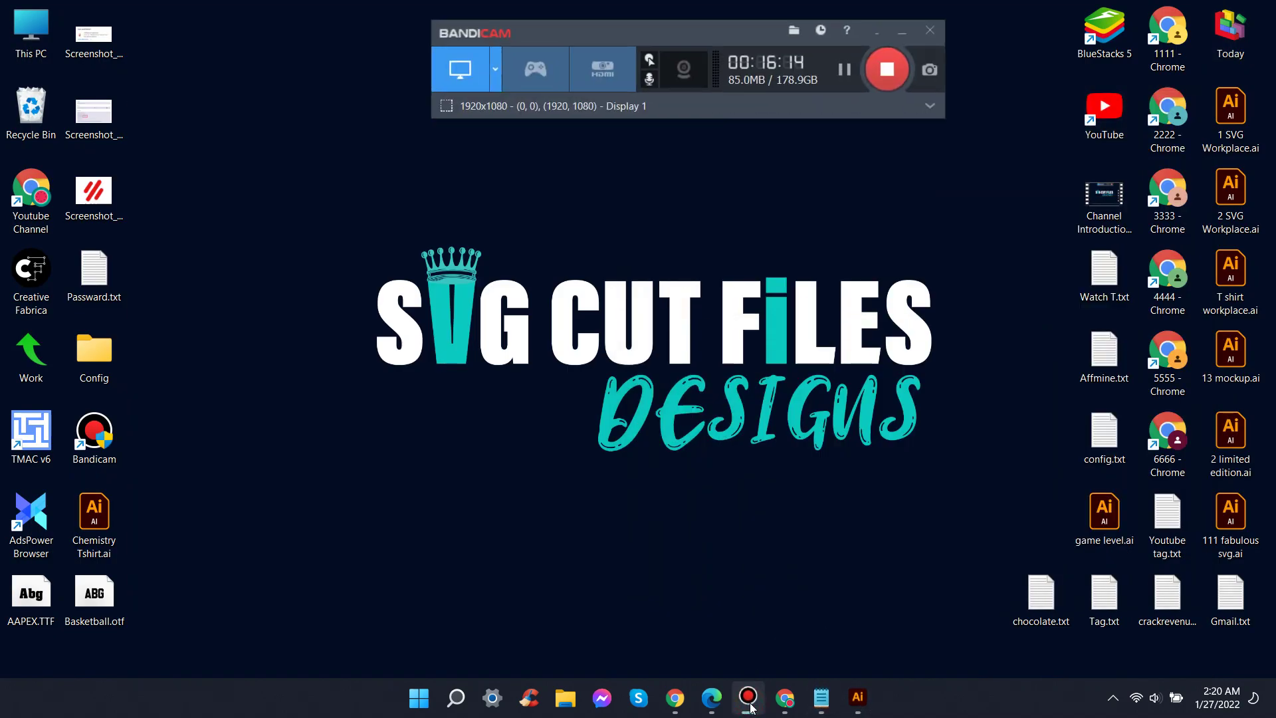